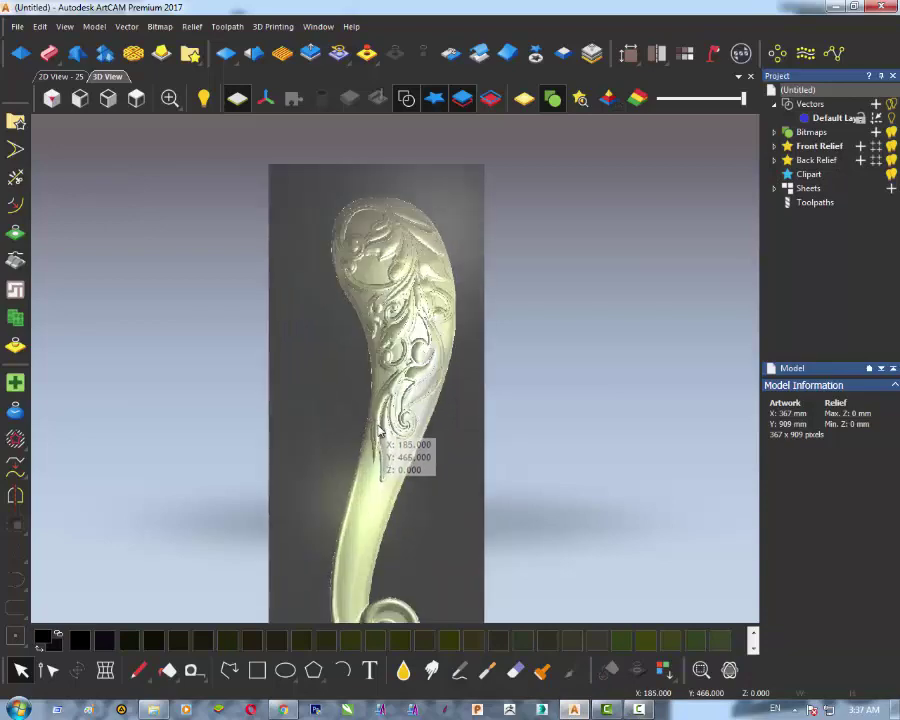
drag(368, 474, 420, 462)
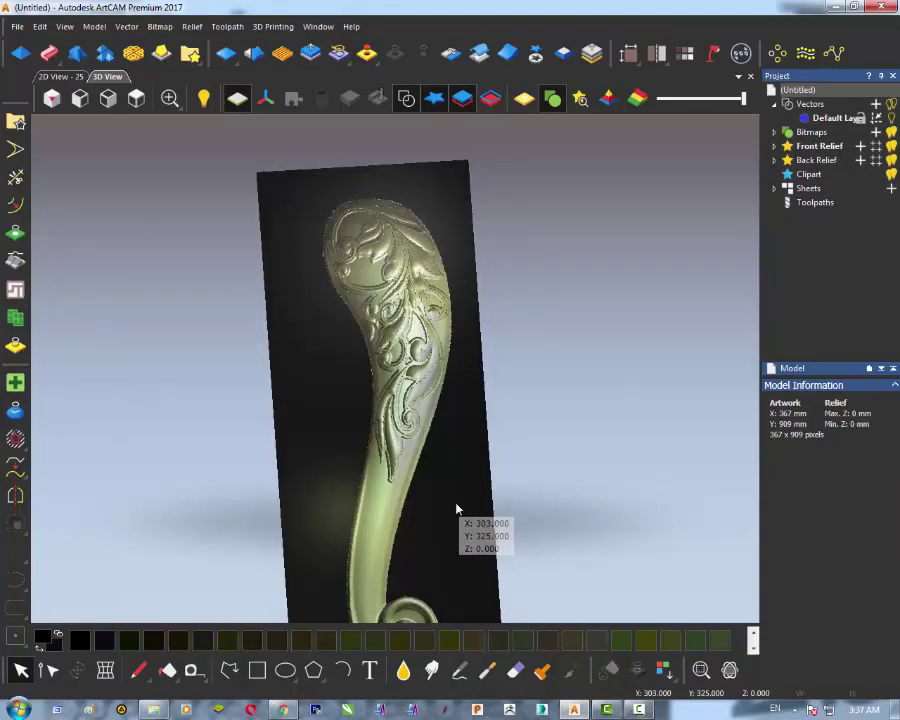
drag(458, 510, 410, 512)
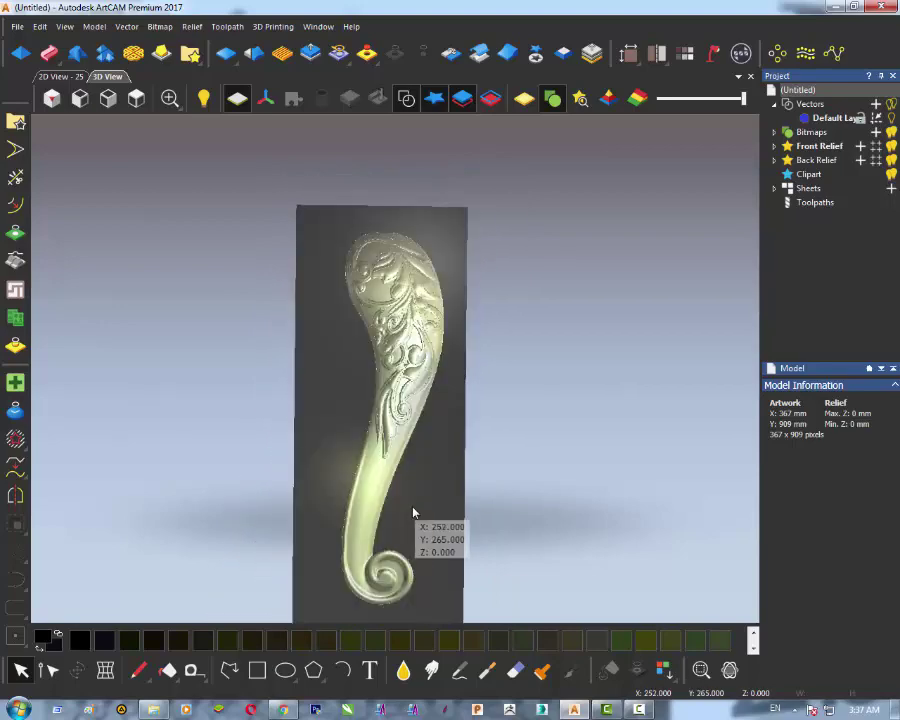
Step: Switch to the file explorer and look through the leg designs in rotry design 150 stl > NOGICE EBAY > 40
click(160, 709)
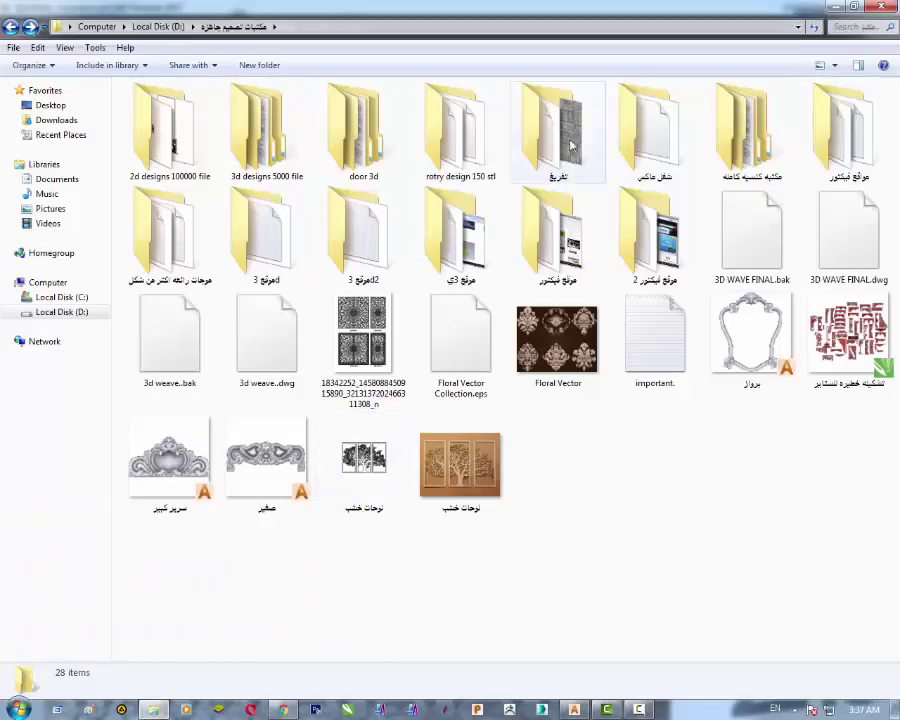
double_click(717, 143)
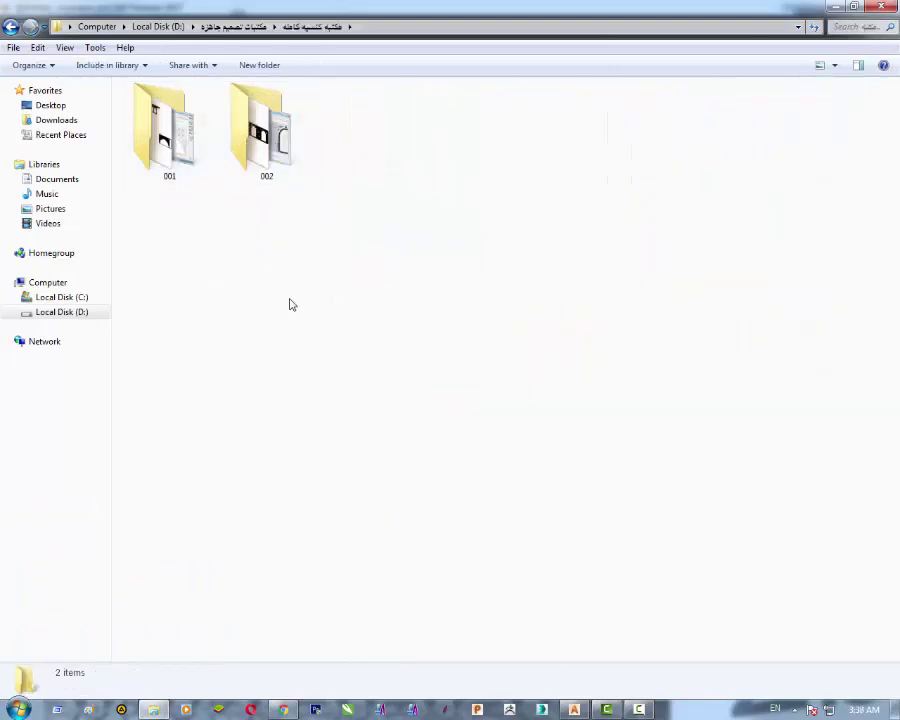
key(BackSpace)
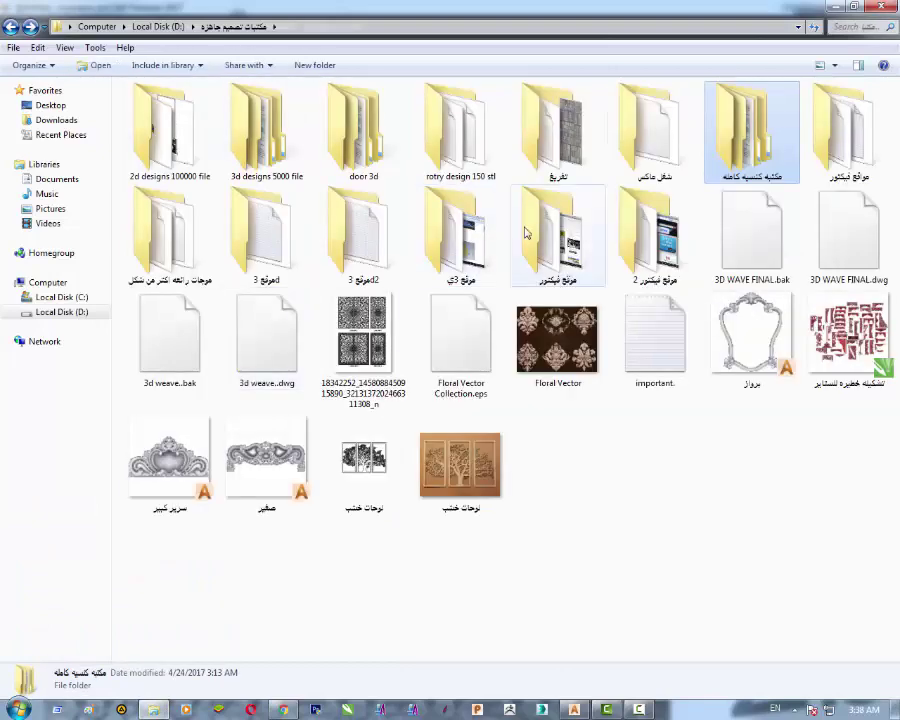
double_click(466, 140)
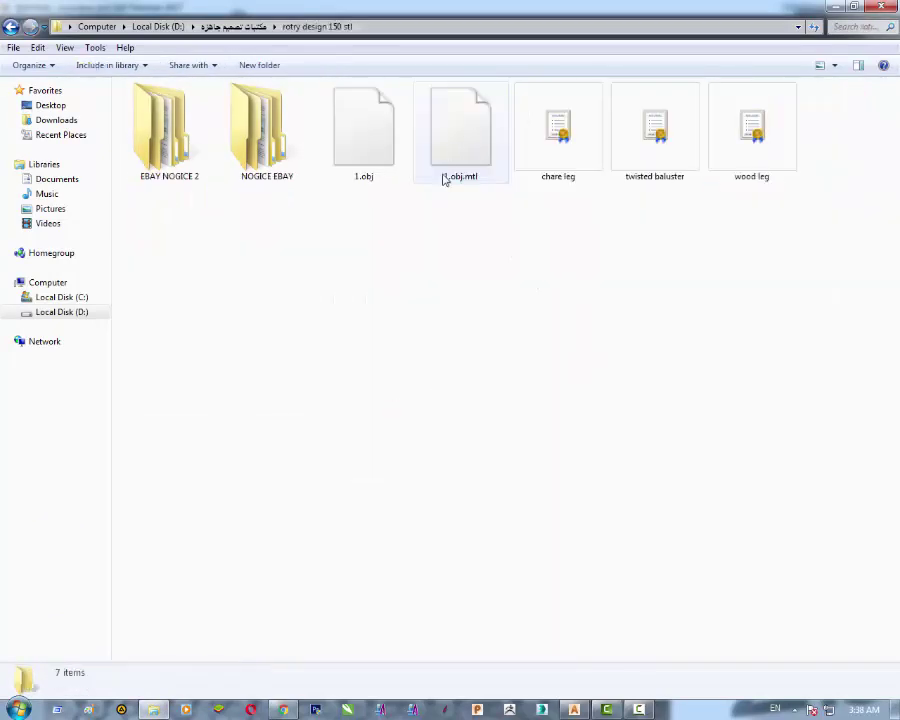
double_click(246, 160)
double_click(194, 157)
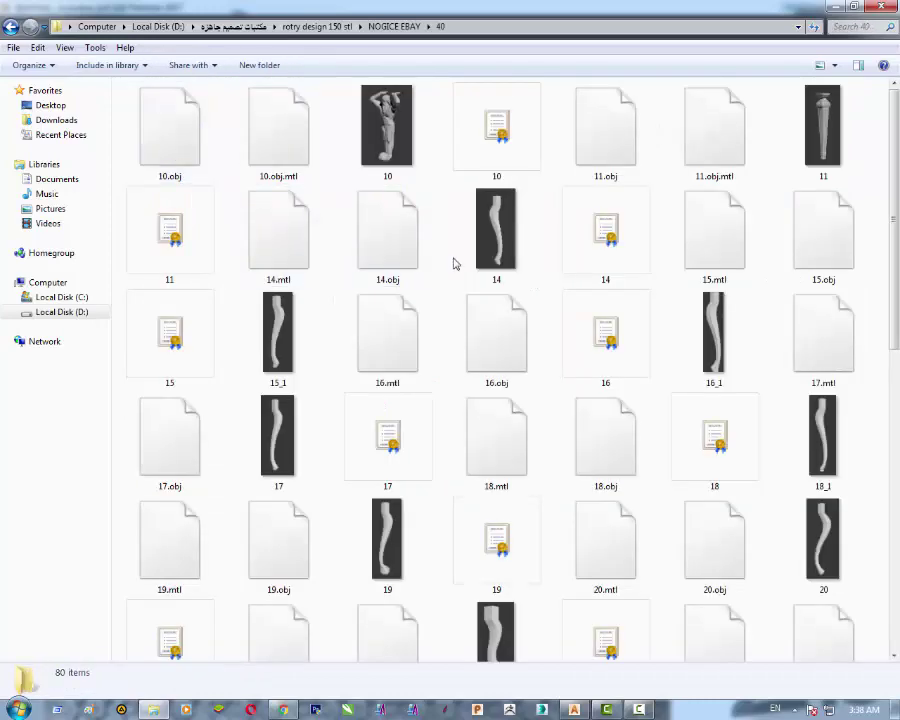
scroll(470, 262, down, 5)
scroll(483, 265, down, 1)
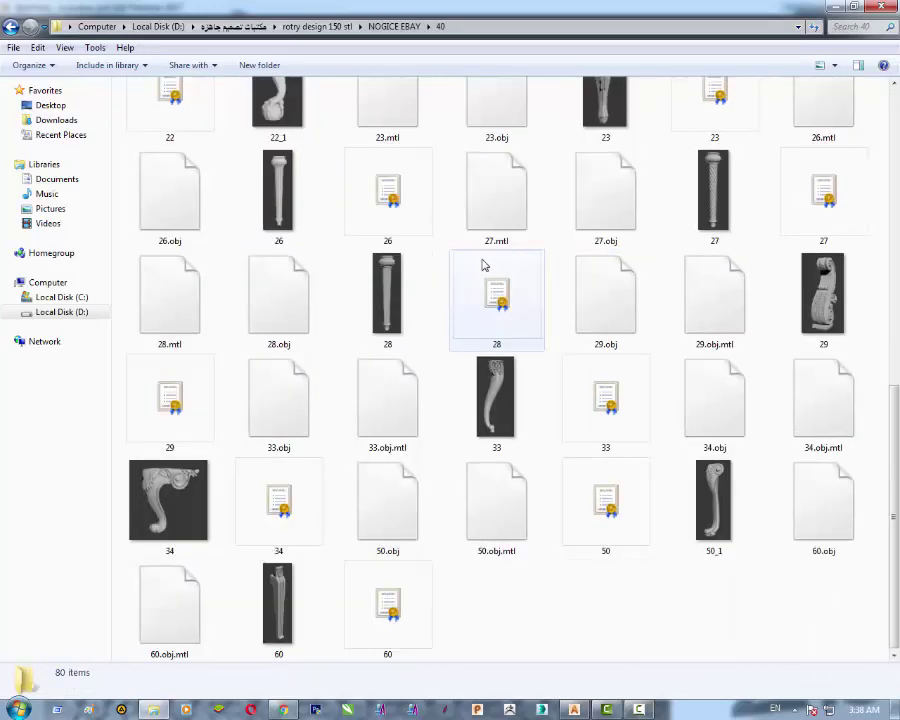
Step: Go back to NOGICE EBAY, open the nogice 81 folder and find image 25, the carved leg
key(alt+Left)
double_click(276, 162)
scroll(490, 305, down, 5)
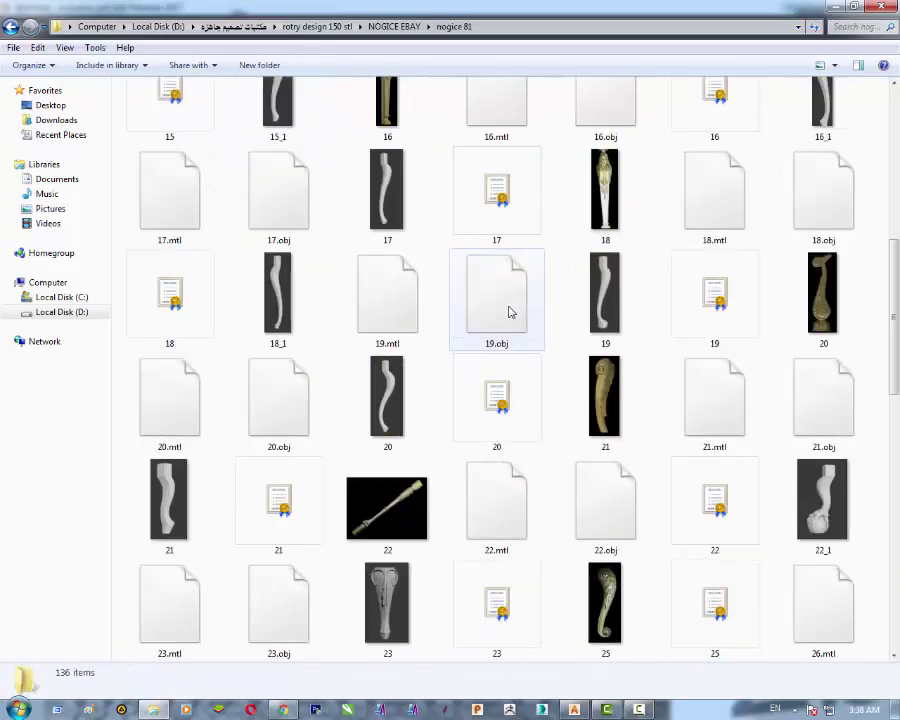
scroll(600, 305, down, 3)
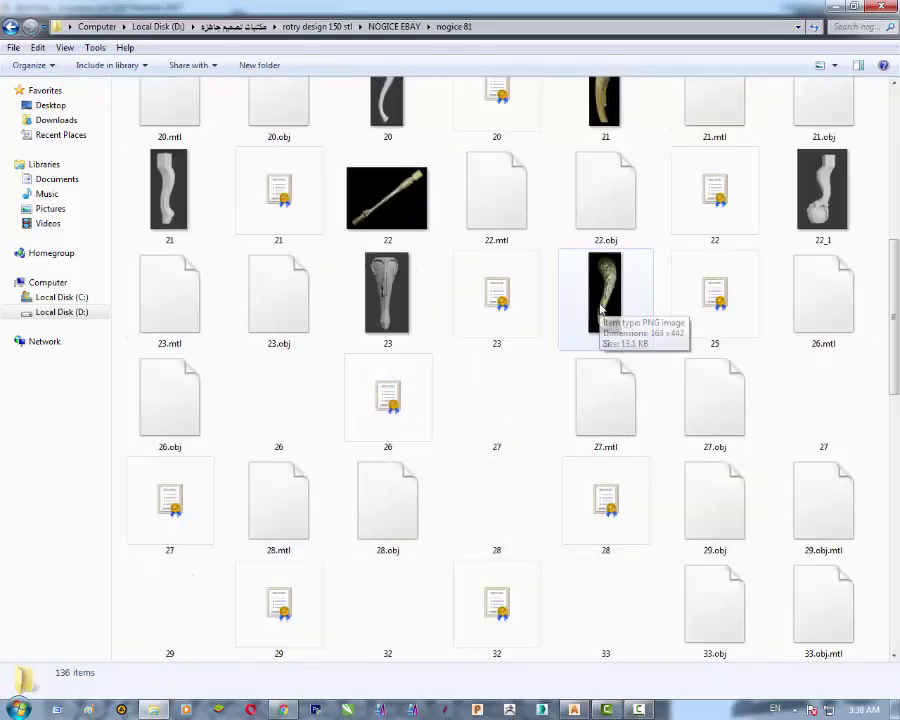
Step: View image 25 enlarged, examine the carved ornament down to the plain shaft, and close the picture
double_click(604, 320)
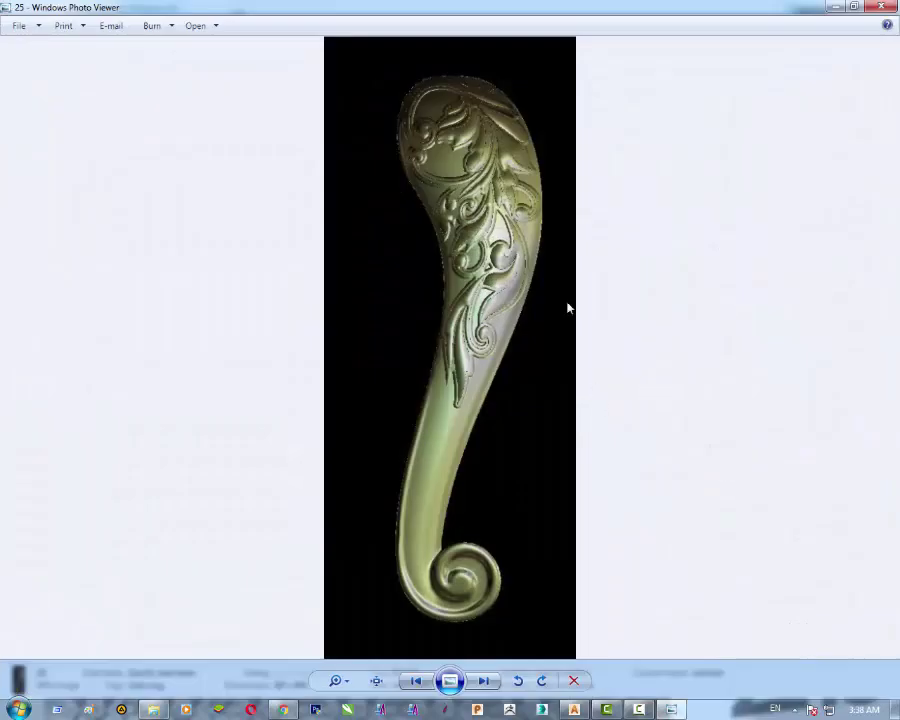
scroll(459, 260, up, 2)
scroll(507, 203, down, 2)
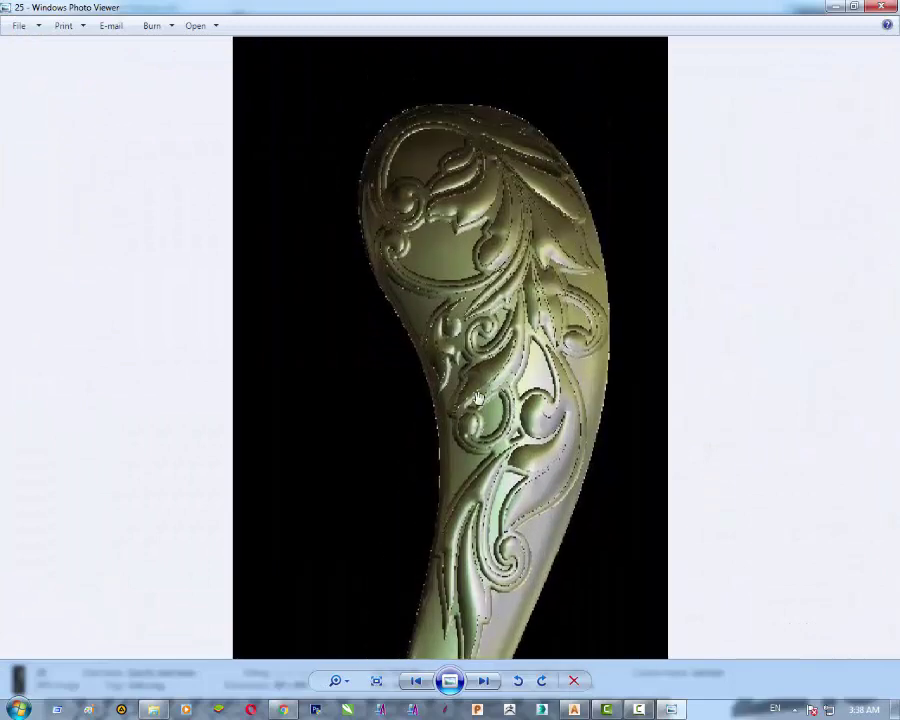
scroll(438, 228, up, 2)
drag(460, 206, 468, 398)
drag(527, 397, 520, 260)
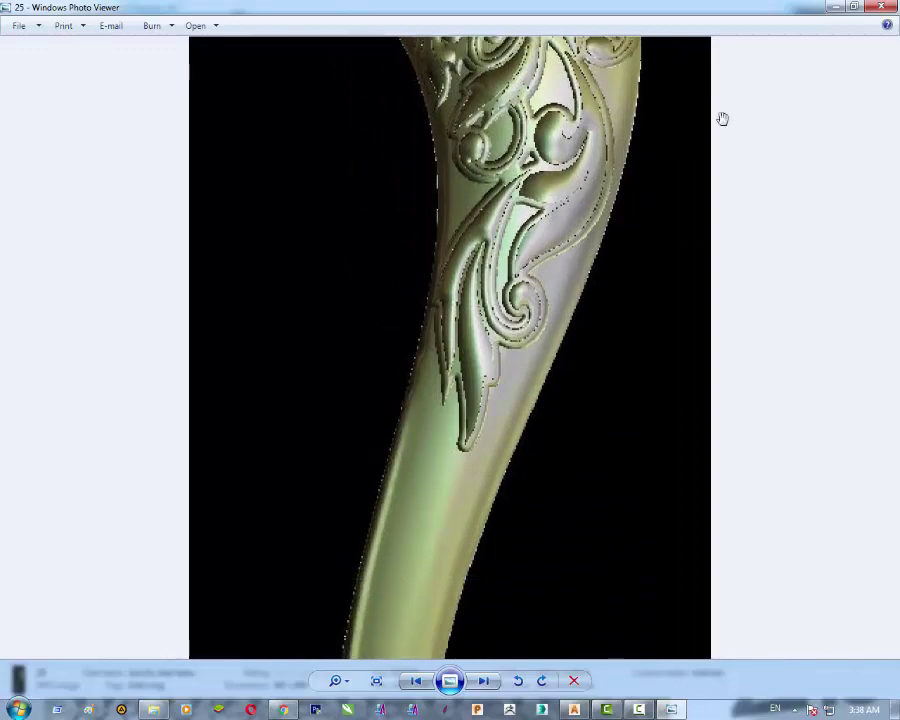
click(884, 7)
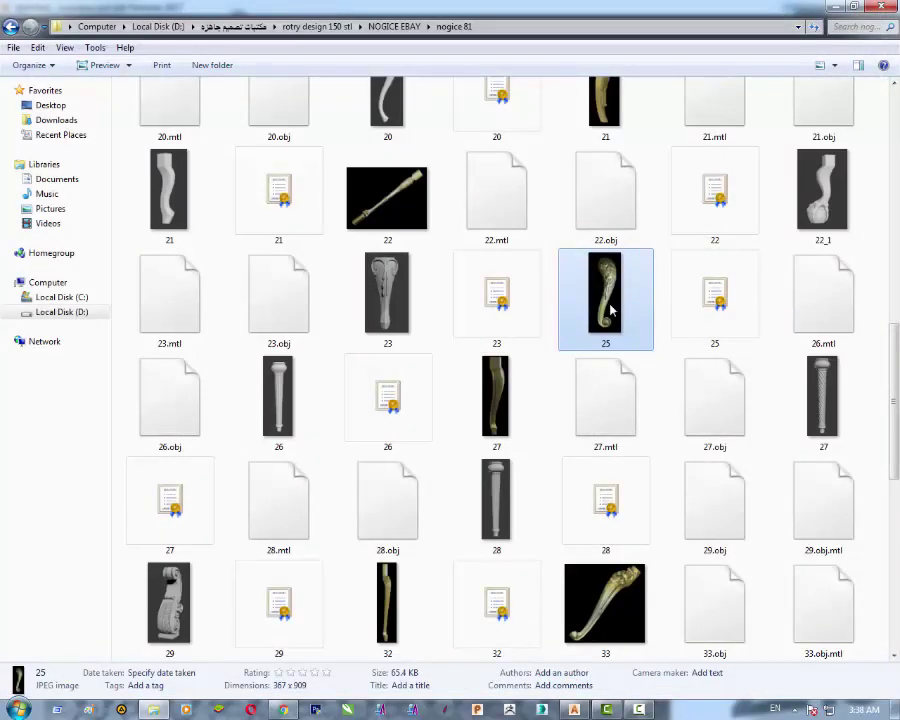
Step: Load image 25 into ArtCAM as a new model without saving the old one, using image size, 909 mm high and 367 mm wide
drag(620, 285, 448, 460)
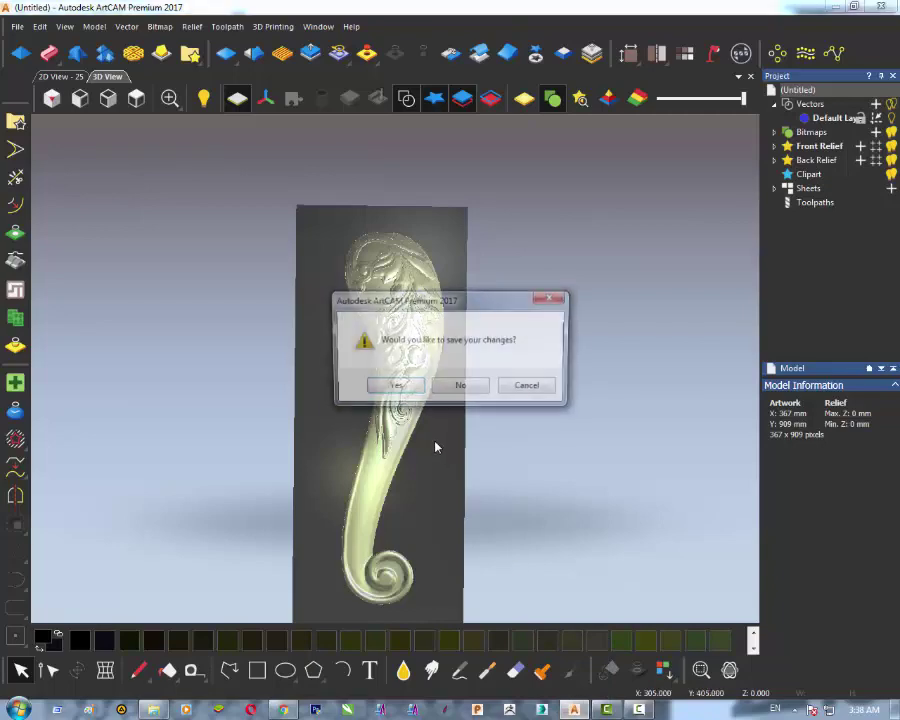
click(457, 388)
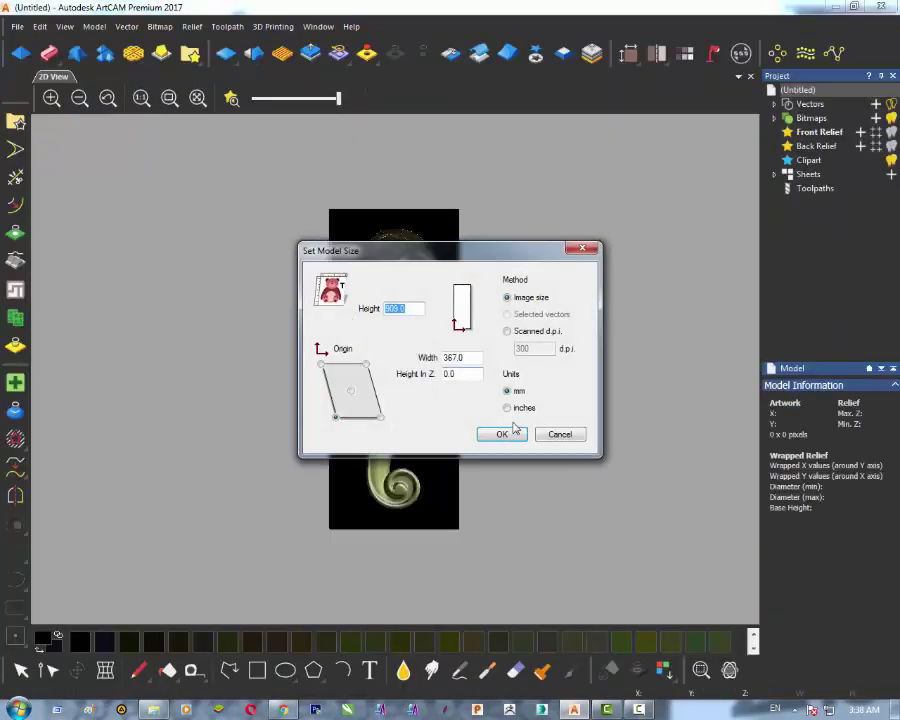
click(511, 432)
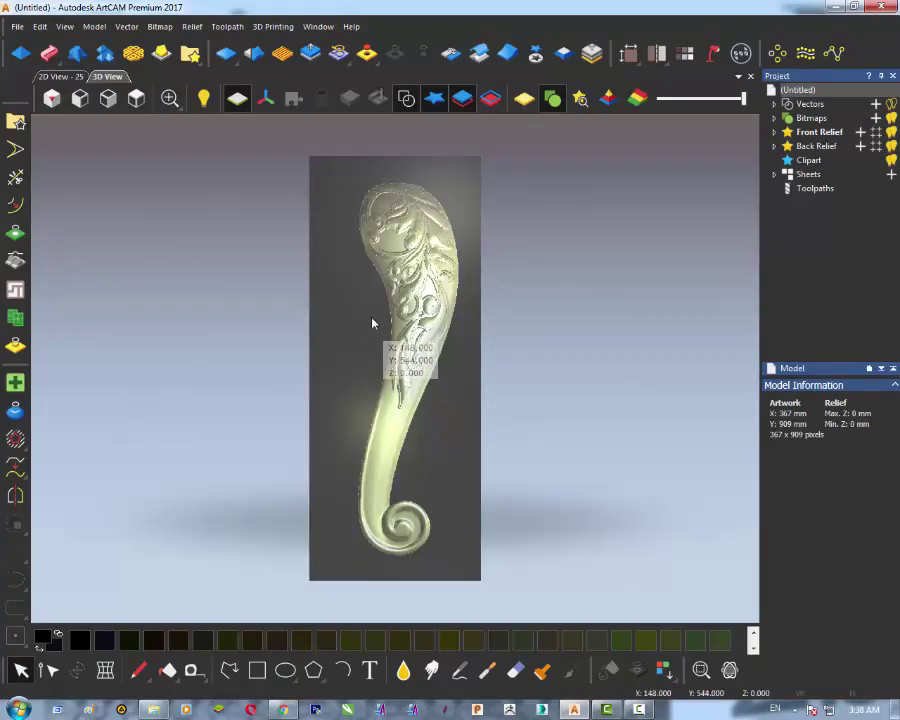
Step: Try to raise the model resolution to 1814 x 4492 pixels
scroll(397, 266, up, 3)
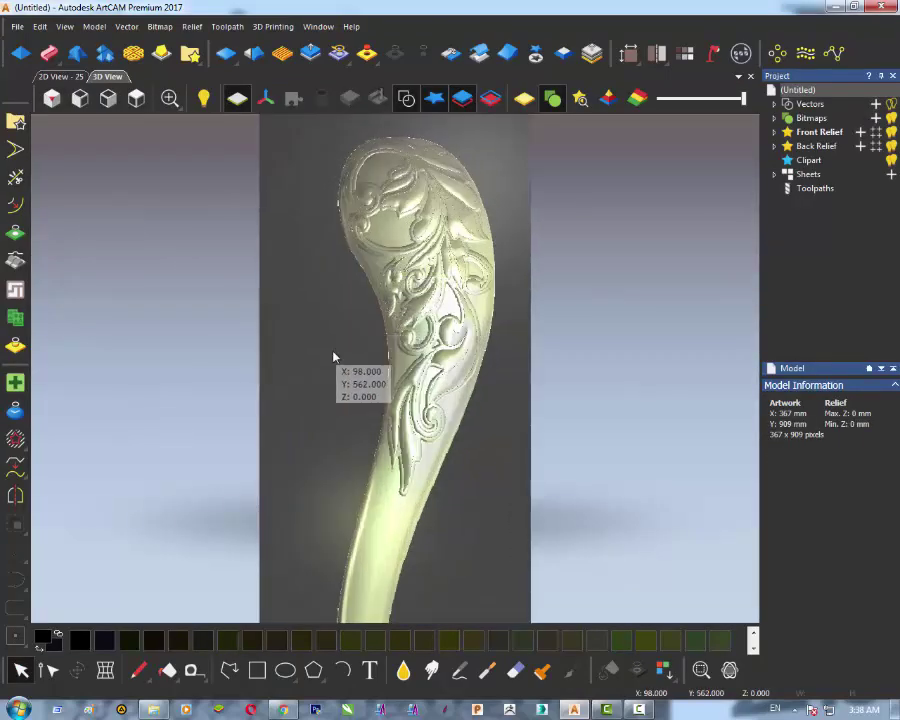
scroll(334, 356, down, 3)
click(95, 27)
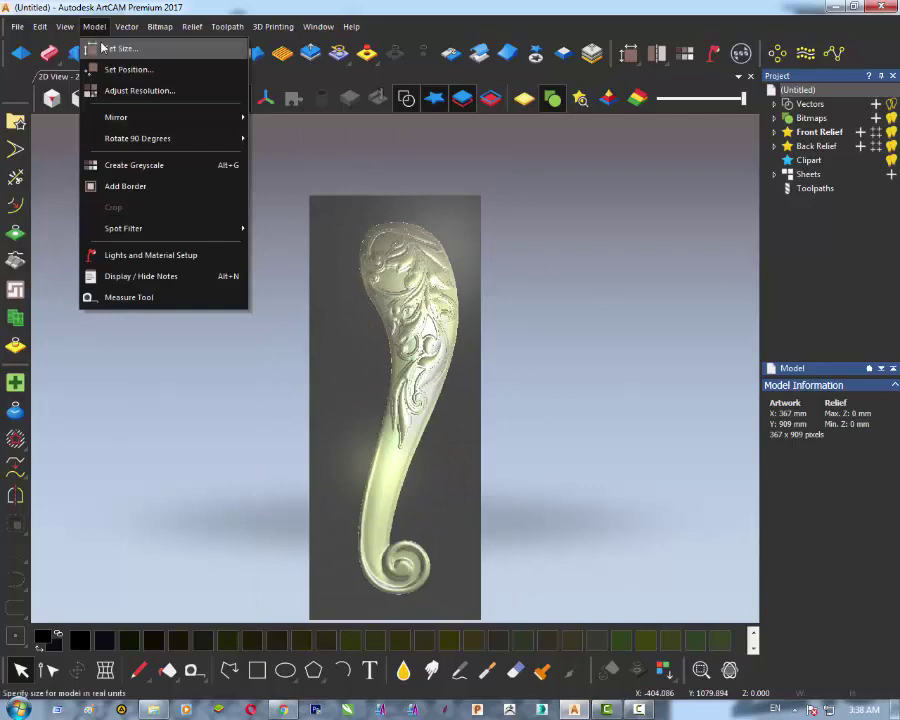
click(95, 90)
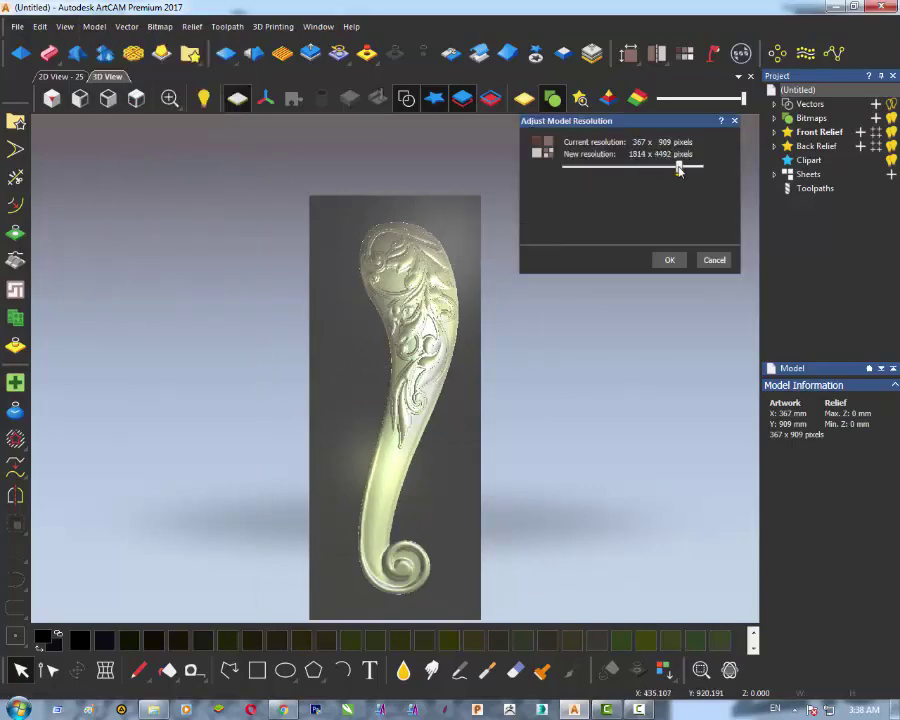
click(665, 260)
click(680, 233)
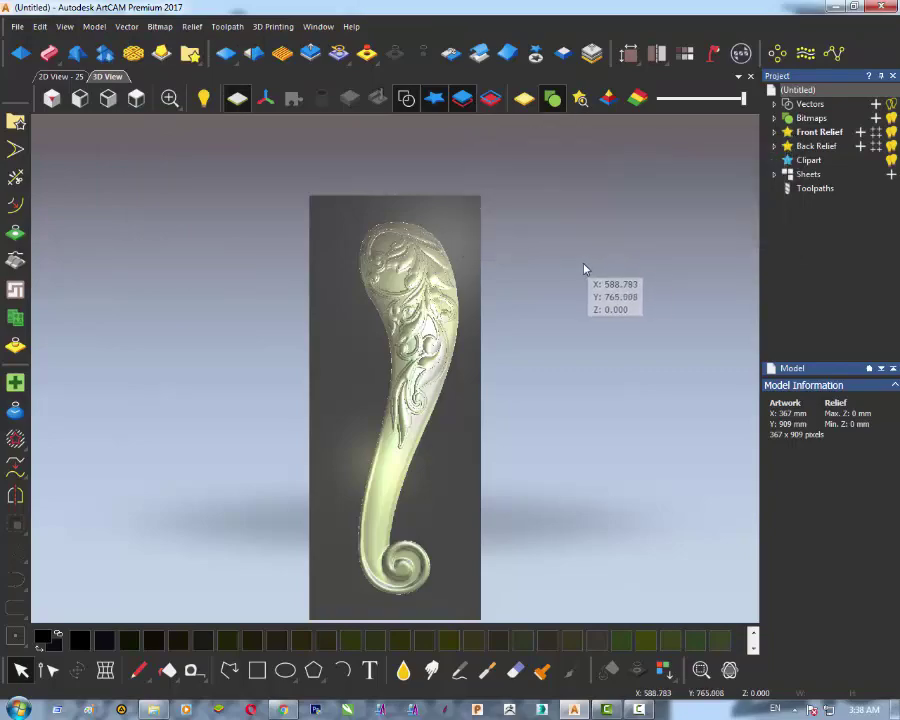
Step: Examine the leg image's carved head in the 3D view, up close and from several angles
scroll(391, 336, up, 3)
drag(365, 372, 382, 363)
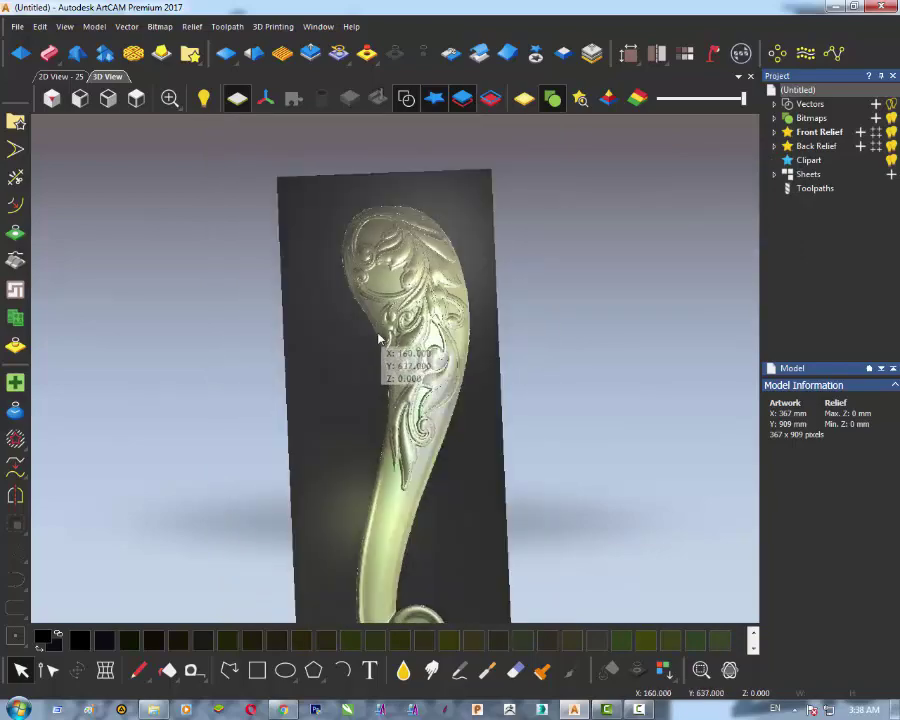
scroll(430, 318, up, 3)
drag(446, 273, 426, 240)
scroll(418, 286, down, 3)
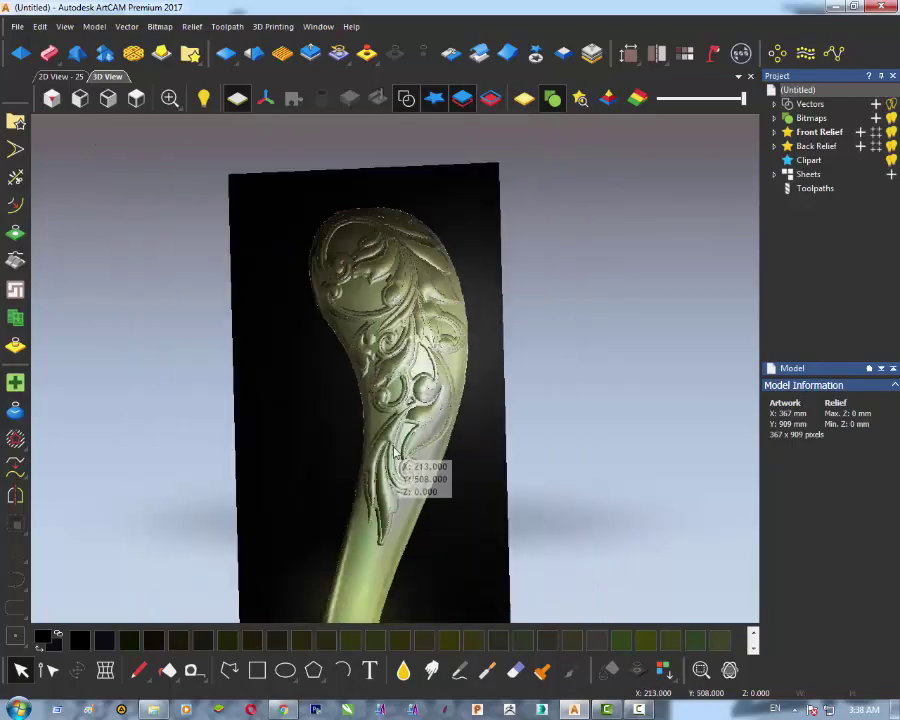
mouse_move(395, 438)
mouse_down()
mouse_move(409, 349)
mouse_move(412, 425)
mouse_move(380, 362)
mouse_move(406, 393)
mouse_move(406, 404)
mouse_move(340, 320)
mouse_up()
click(137, 97)
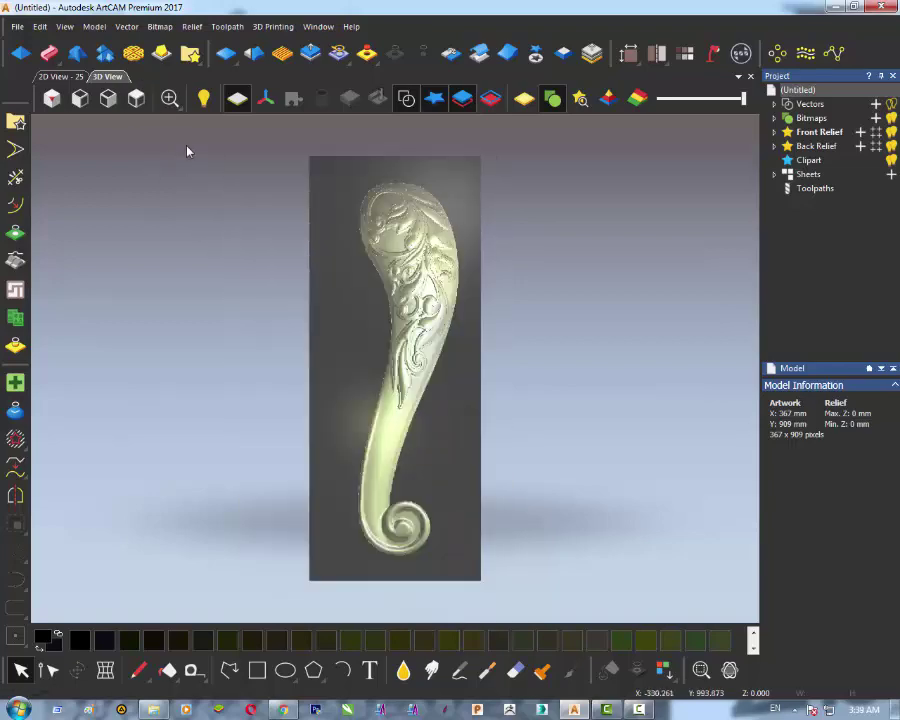
scroll(412, 200, up, 5)
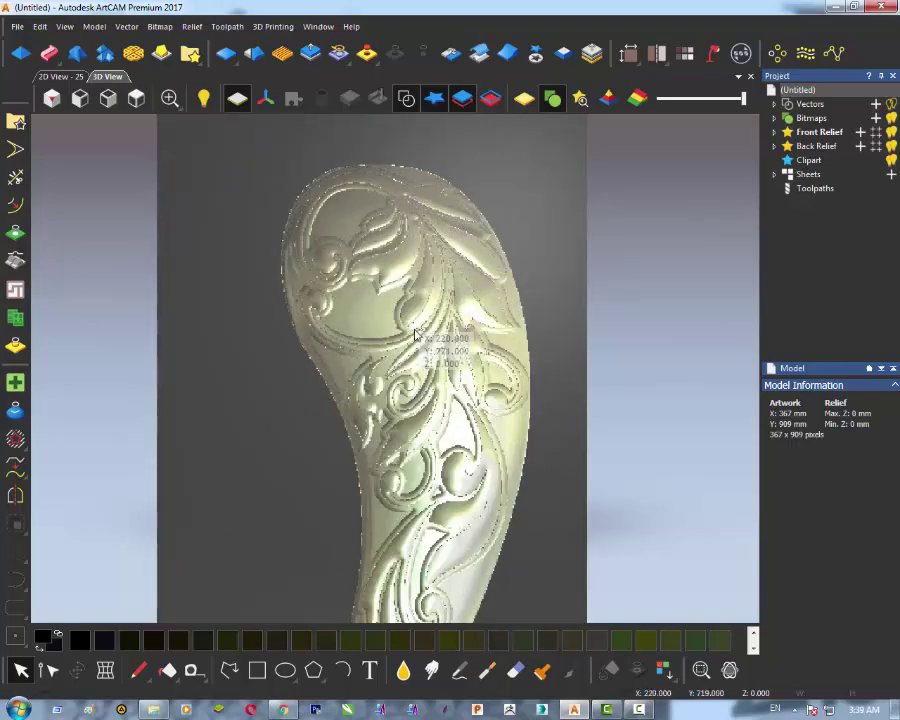
drag(394, 402, 276, 292)
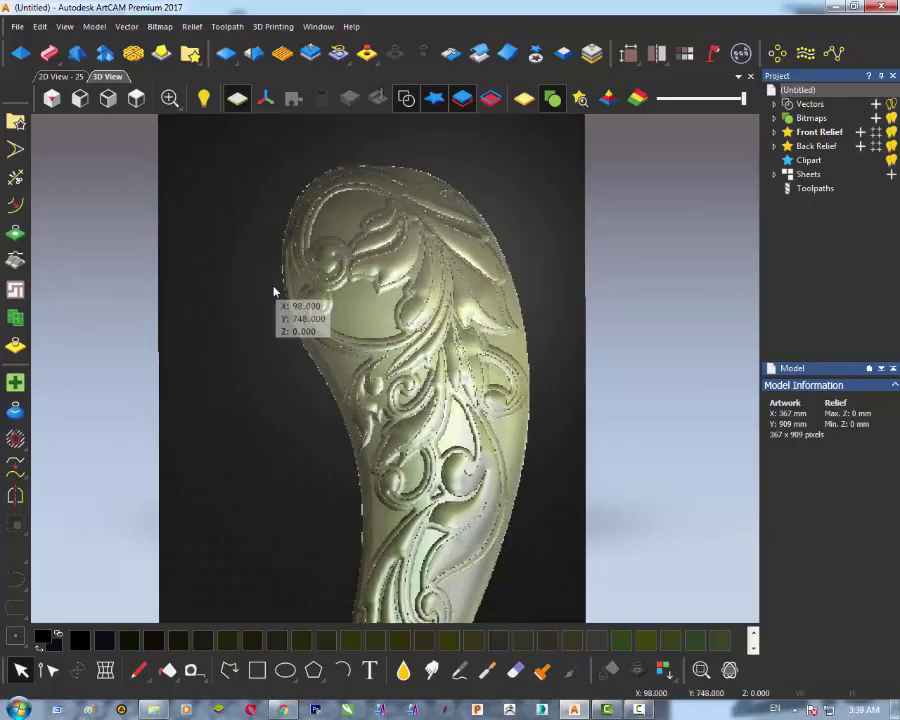
scroll(342, 292, down, 1)
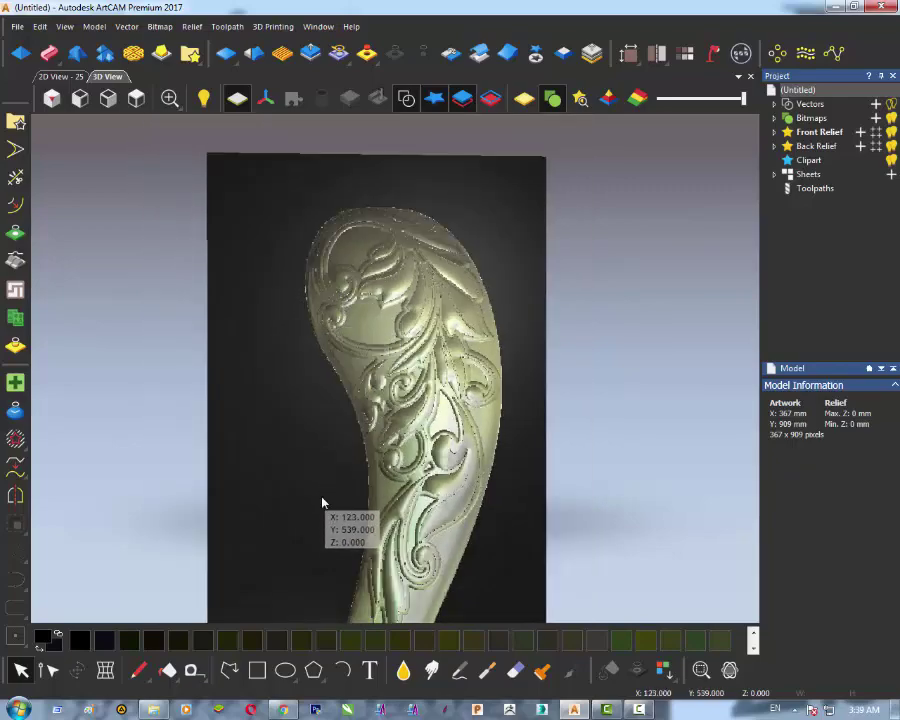
Step: Start a smooth polyline at the top of the leg's head and trace its left edge down to the narrowing below
click(228, 682)
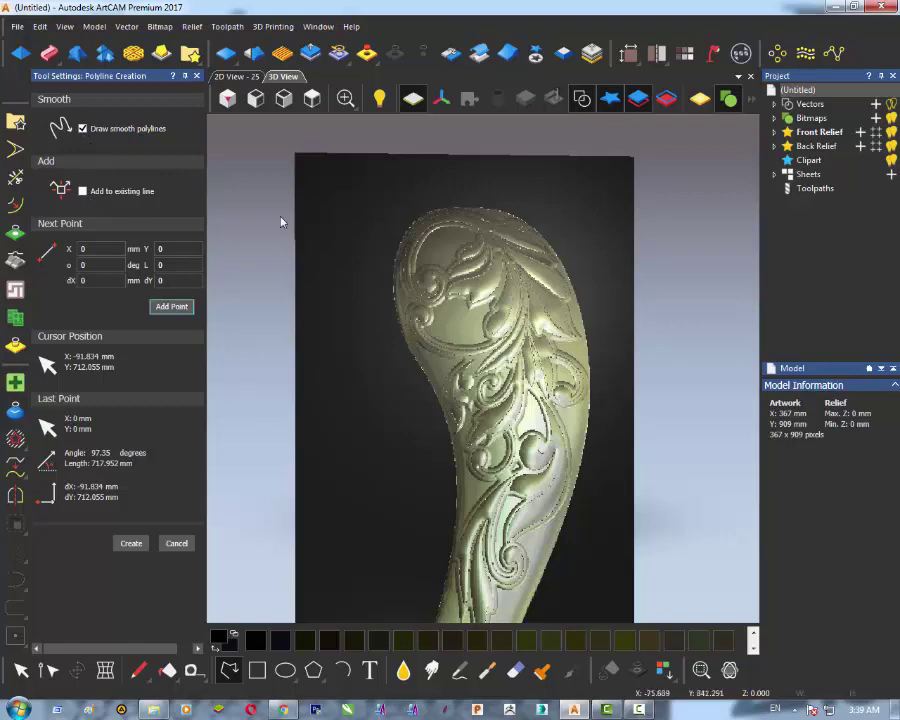
click(472, 212)
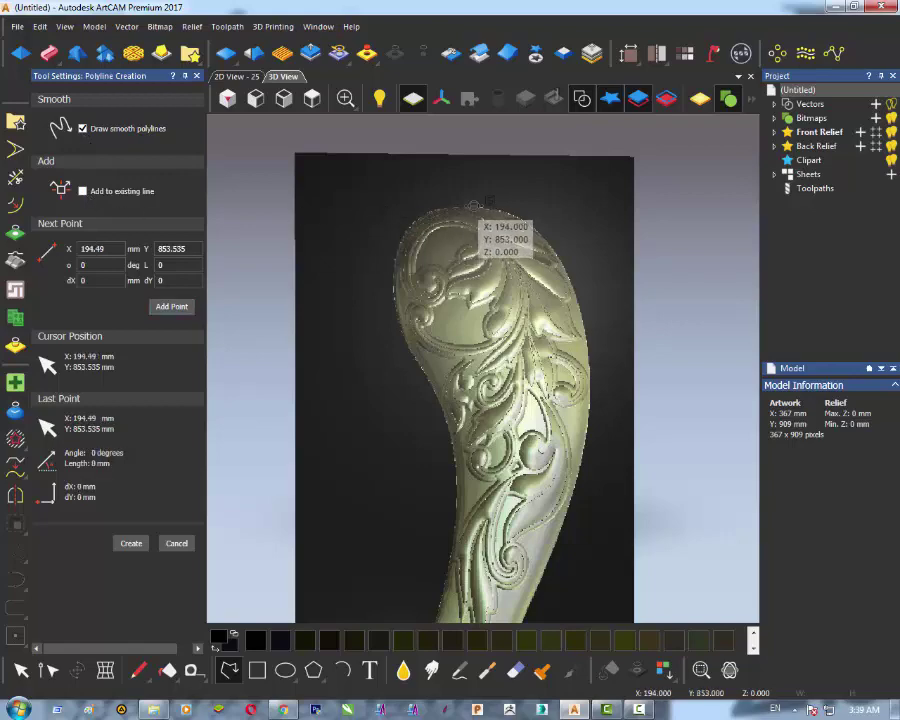
click(394, 272)
click(443, 402)
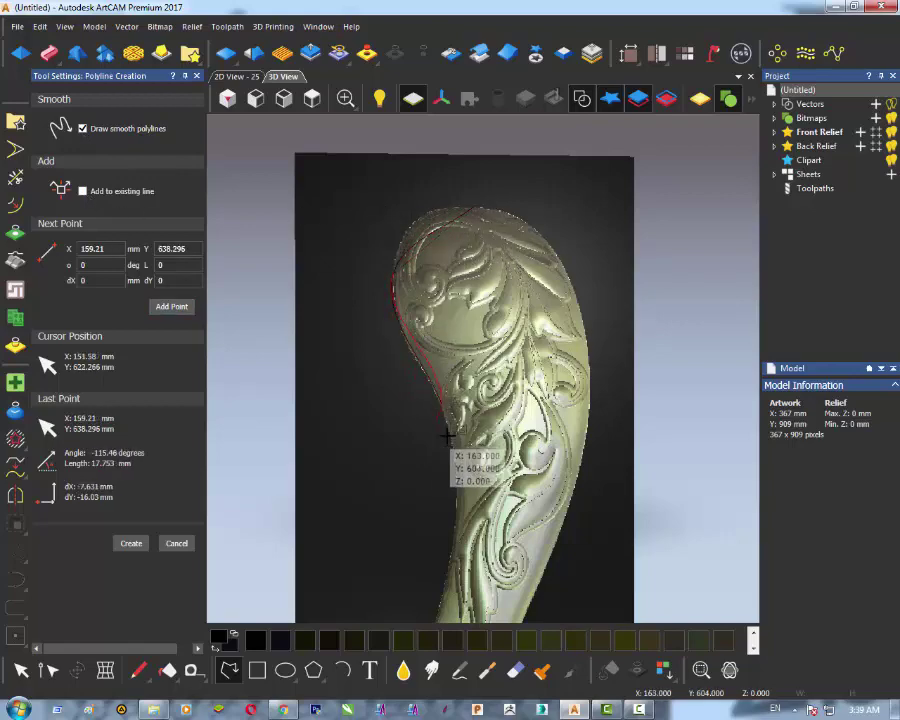
scroll(446, 432, down, 2)
scroll(472, 510, up, 3)
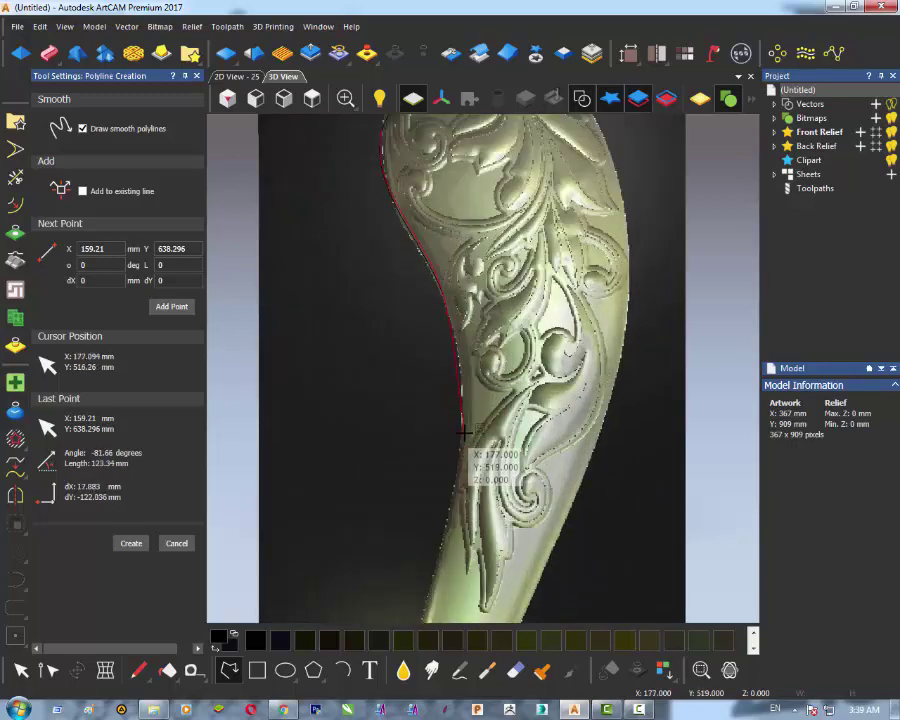
Step: Continue the smooth polyline down the leg's left edge and around the lower bend to the underside of the scroll
scroll(426, 527, down, 3)
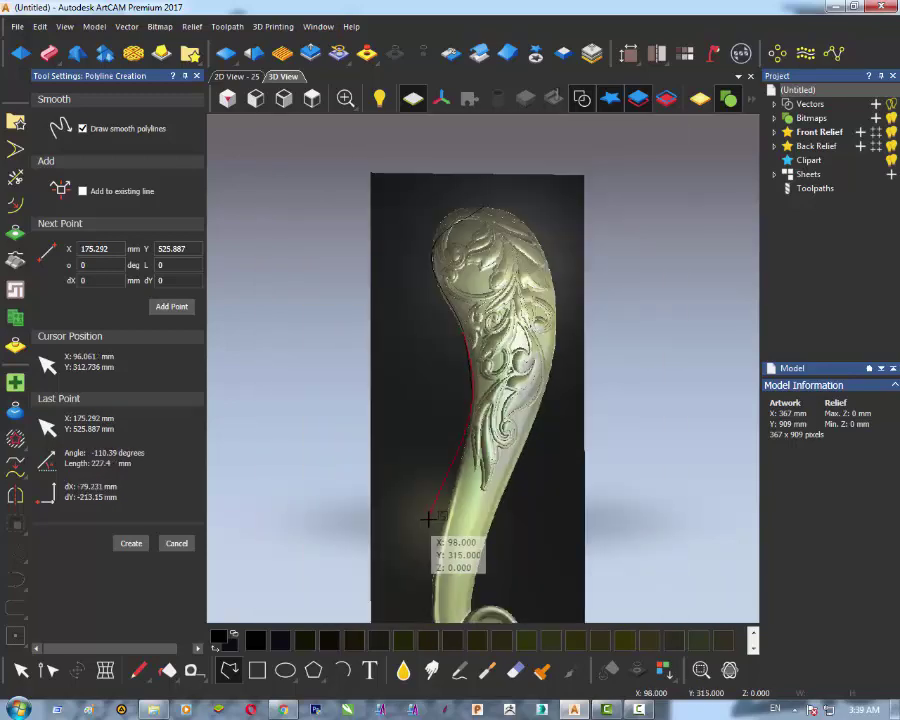
scroll(450, 508, up, 4)
click(450, 504)
scroll(452, 503, down, 3)
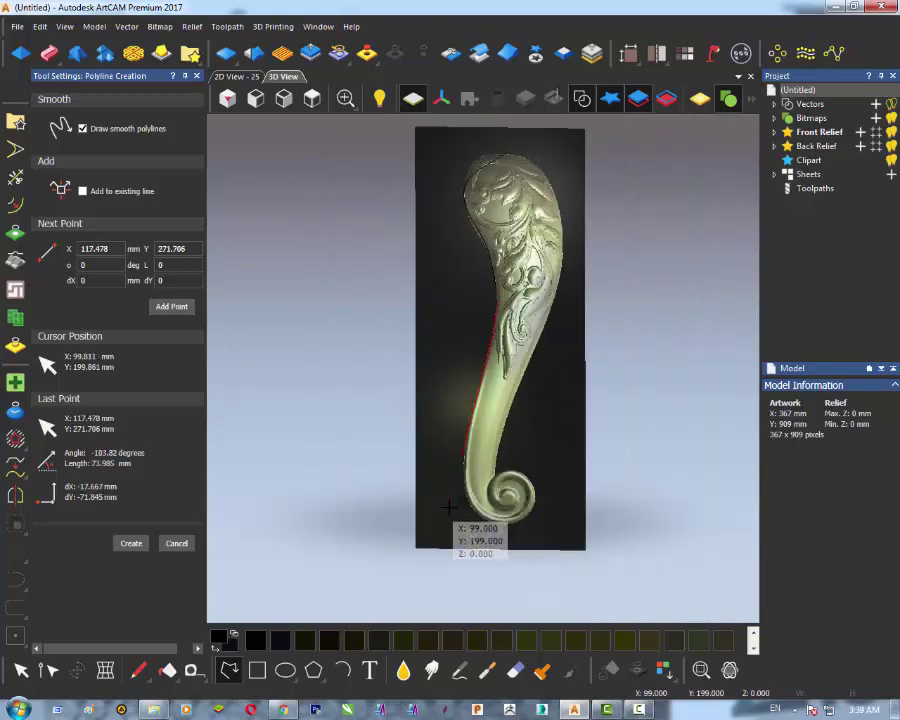
scroll(470, 539, up, 4)
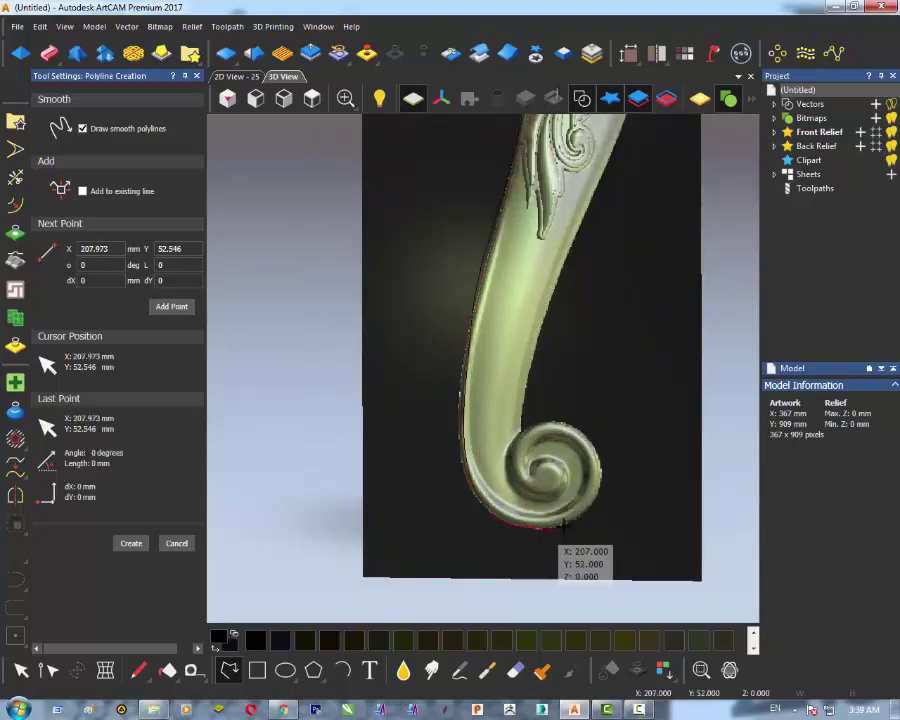
Step: Trace the polyline around the scroll's outer rim to where it meets the leg, and finish it there
click(597, 466)
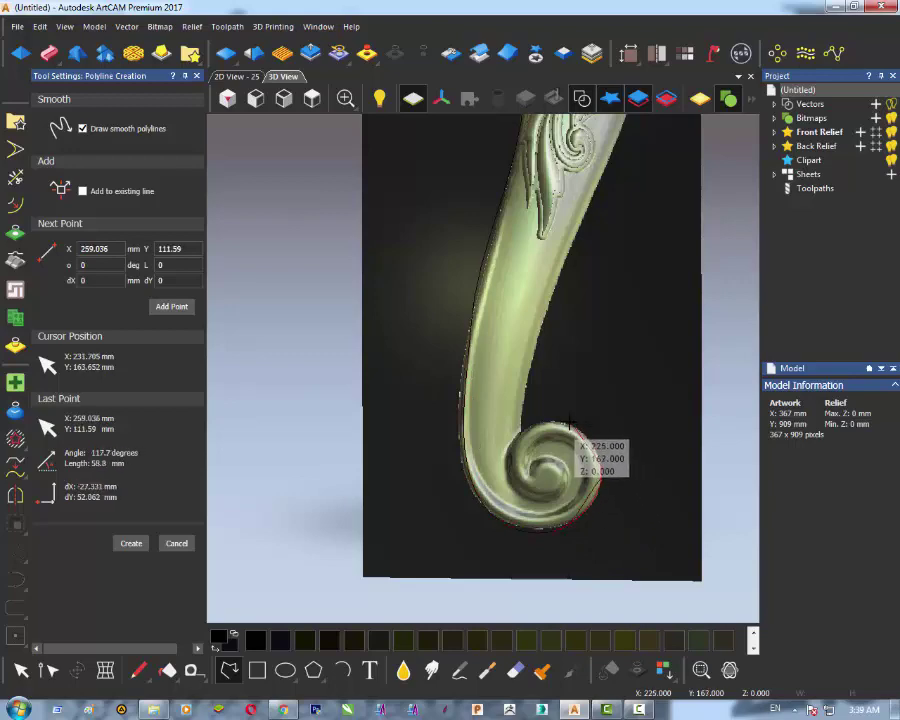
click(569, 423)
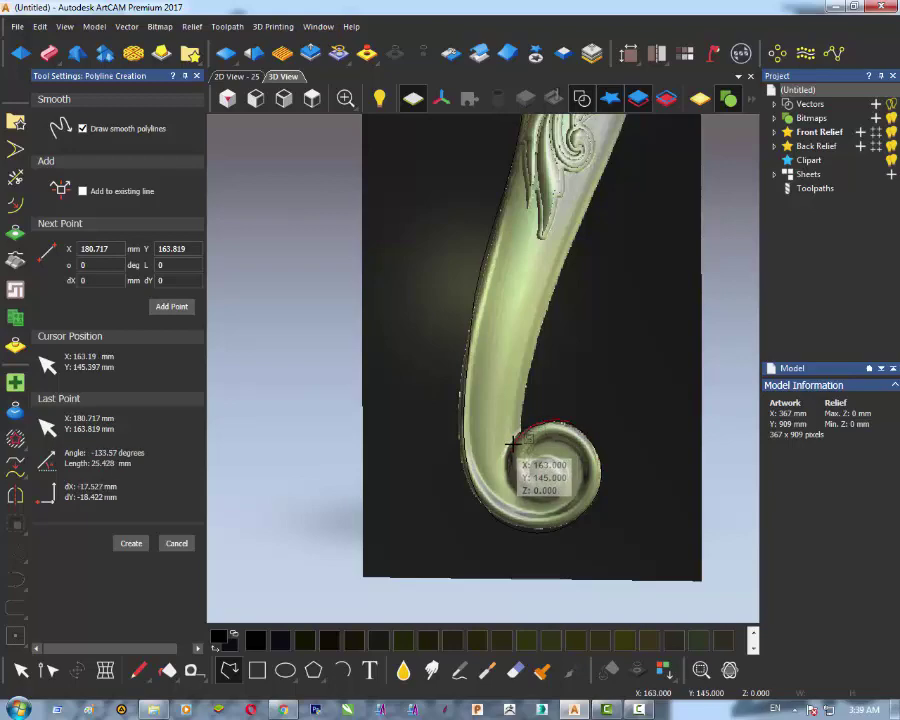
scroll(512, 441, up, 2)
right_click(511, 450)
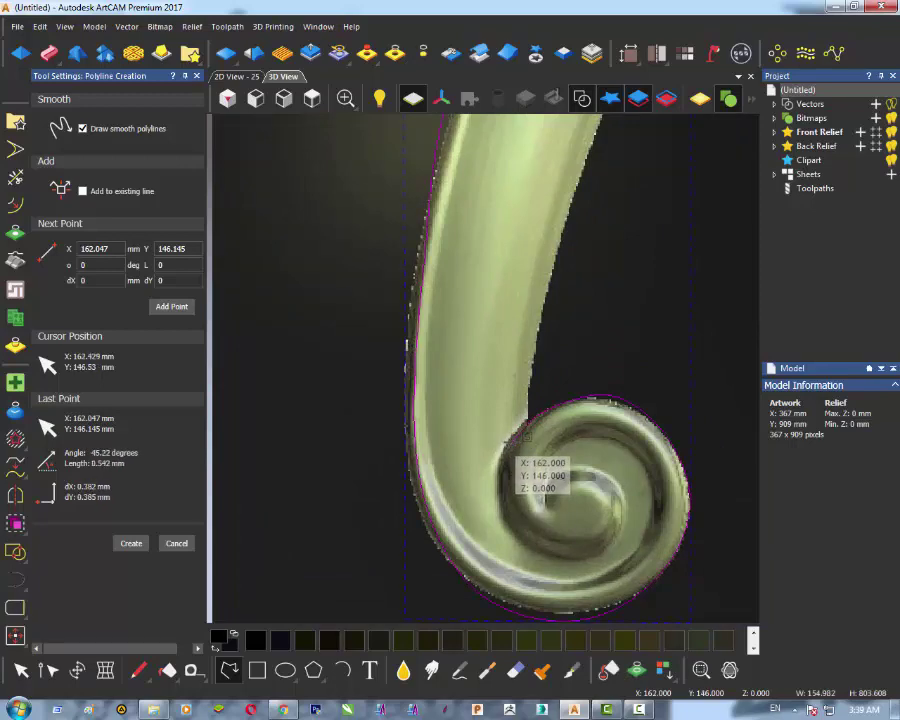
Step: Start a second smooth polyline at the top of the leg's head and trace the right edge down past the carved ornament's middle
scroll(514, 435, down, 4)
scroll(500, 165, up, 5)
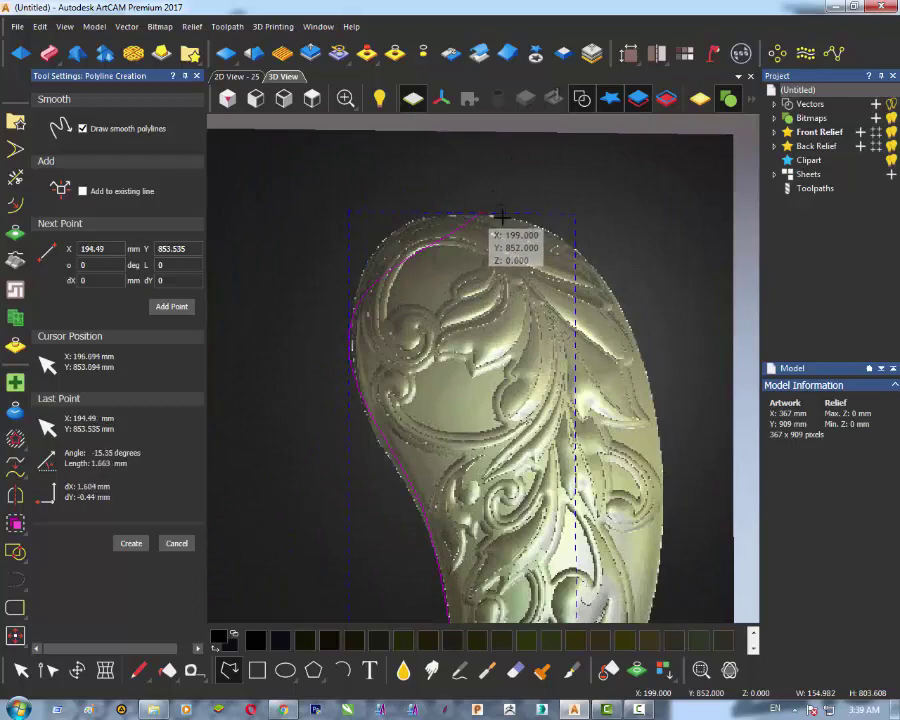
click(572, 240)
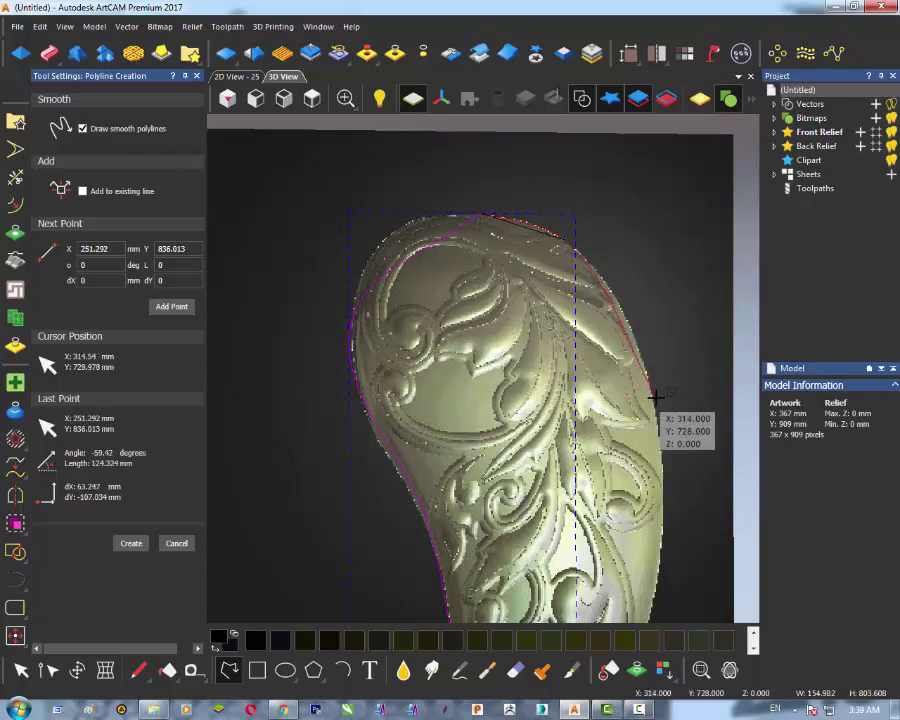
click(653, 397)
scroll(620, 470, down, 3)
scroll(560, 520, up, 5)
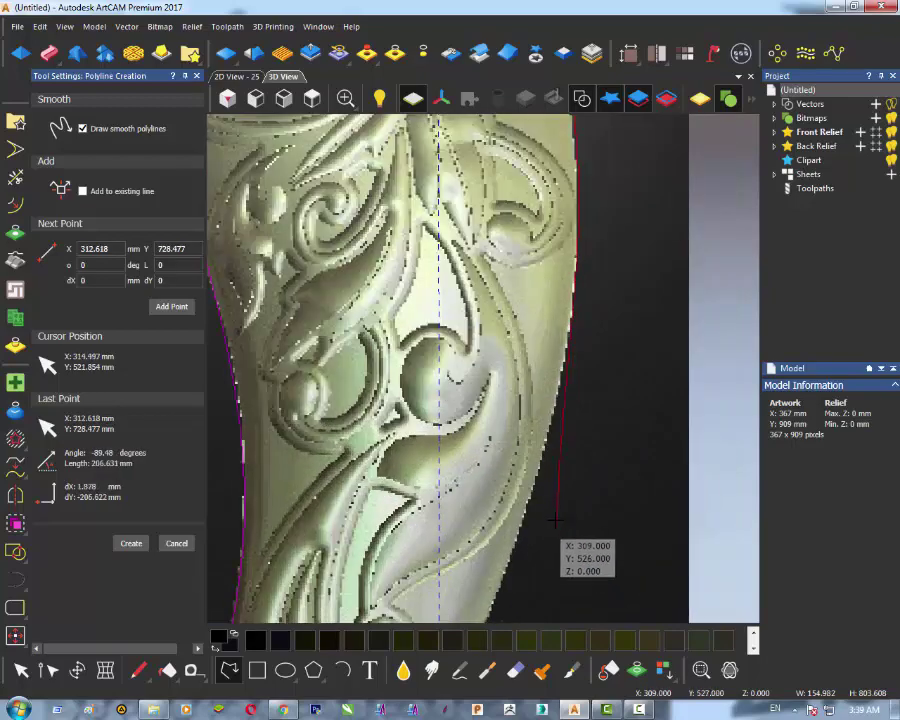
click(535, 490)
Step: Continue the second polyline down the leg's lower right edge, over the junction with the scroll and into the scroll's centre
scroll(466, 620, down, 4)
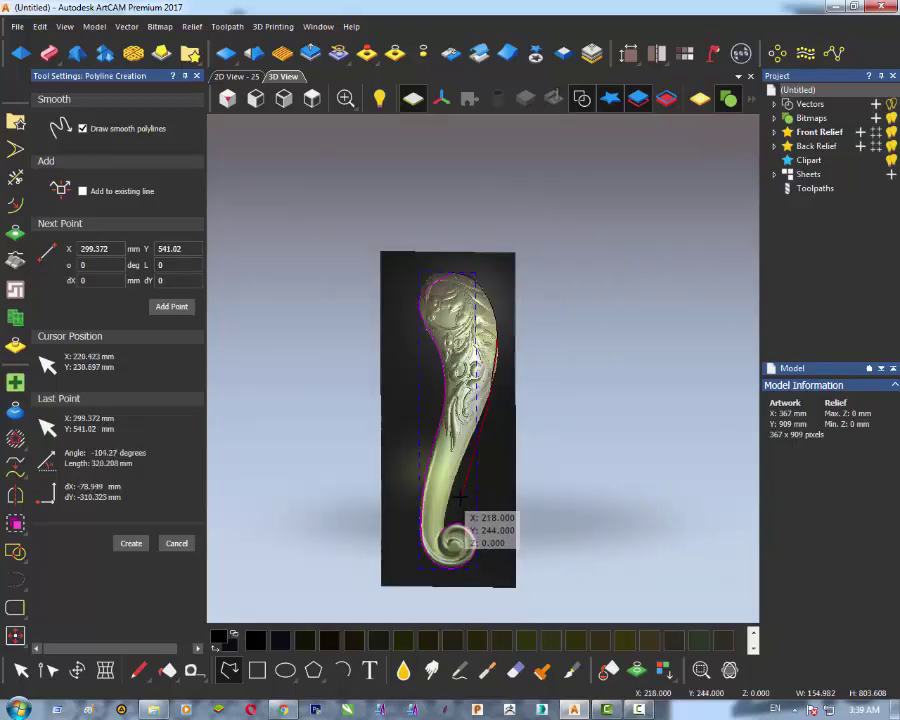
scroll(450, 480, up, 4)
click(438, 437)
scroll(420, 566, down, 2)
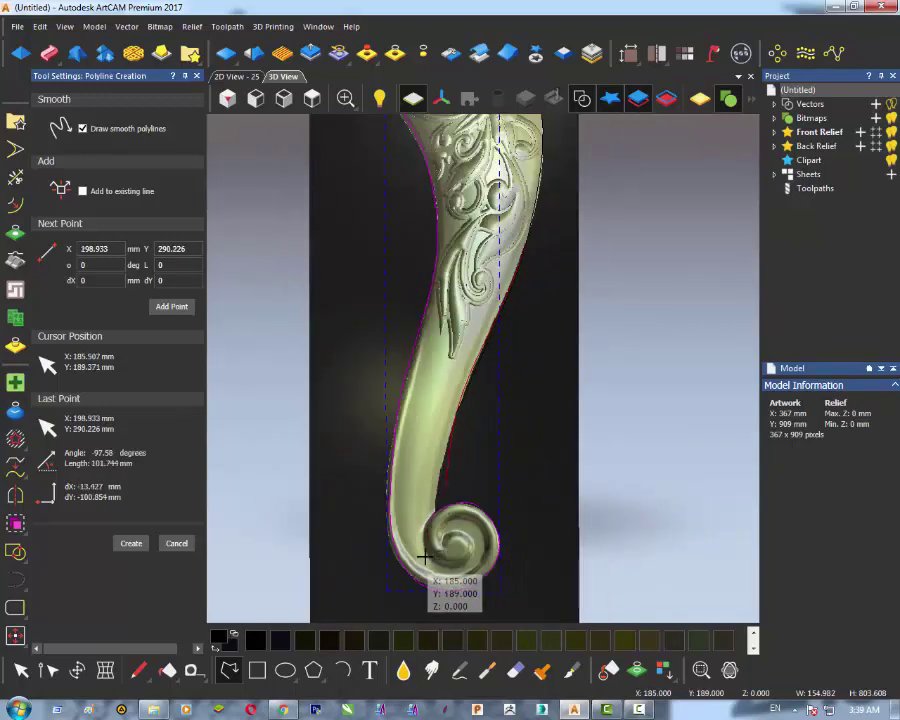
scroll(449, 537, up, 4)
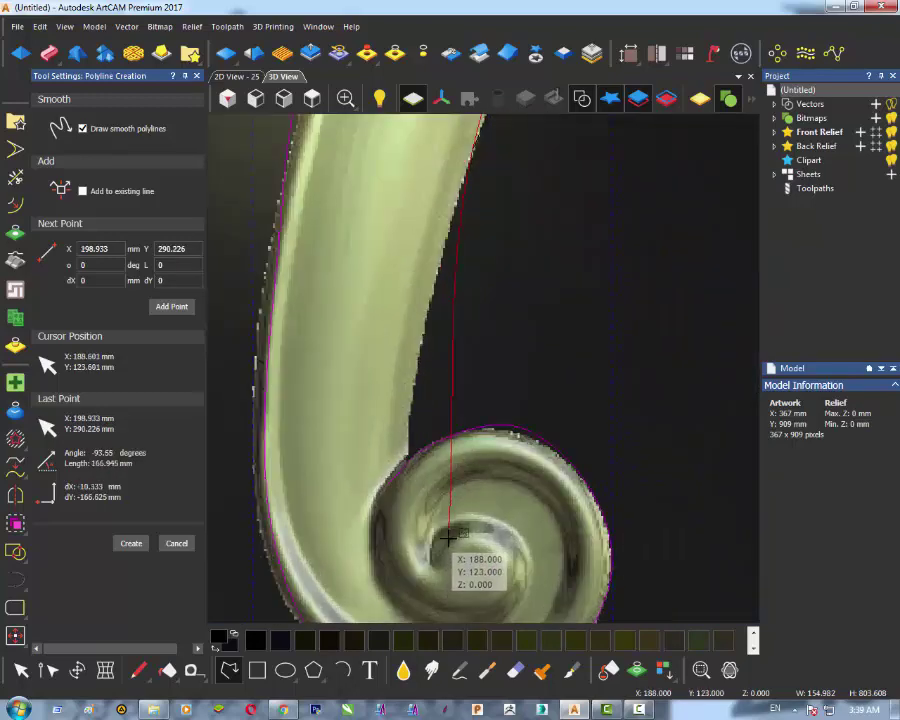
click(408, 452)
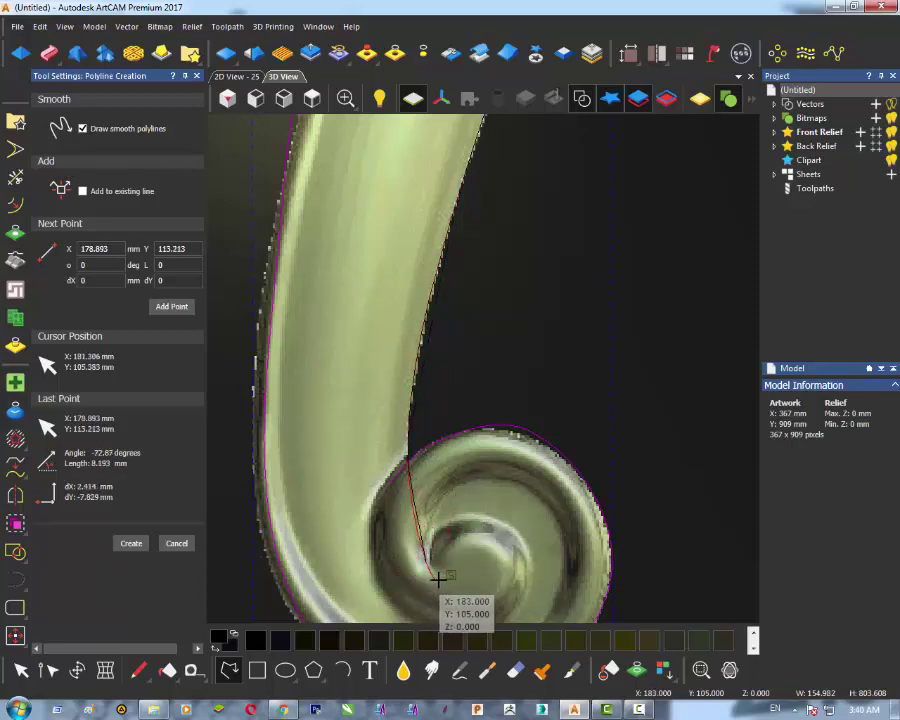
Step: Start a new smooth polyline at the scroll's centre and trace the inner spiral outward to its left side beside the leg
scroll(400, 418, down, 6)
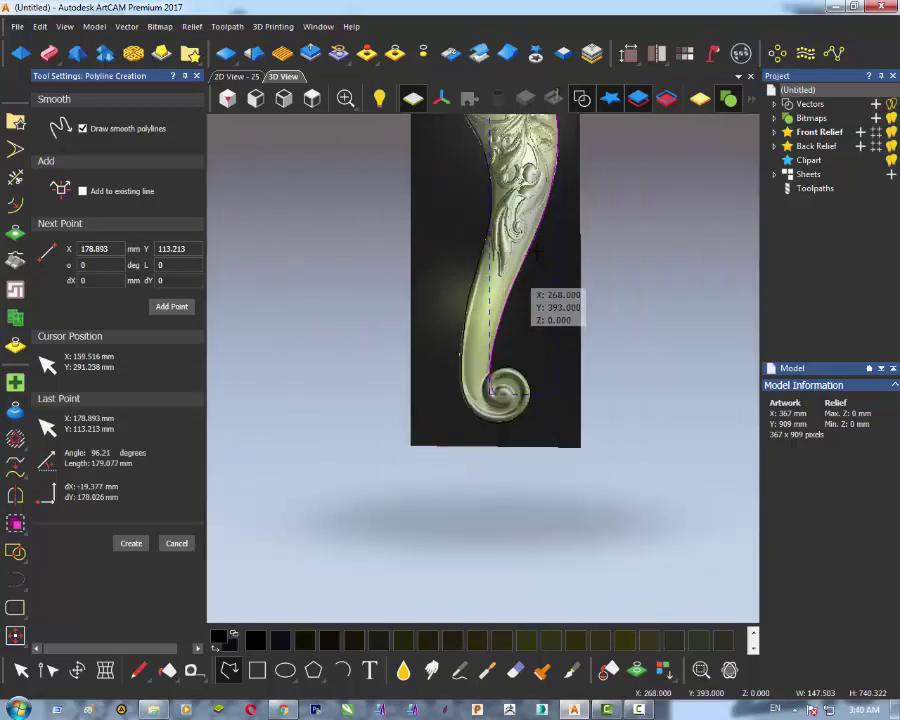
scroll(537, 235, up, 3)
scroll(455, 550, up, 2)
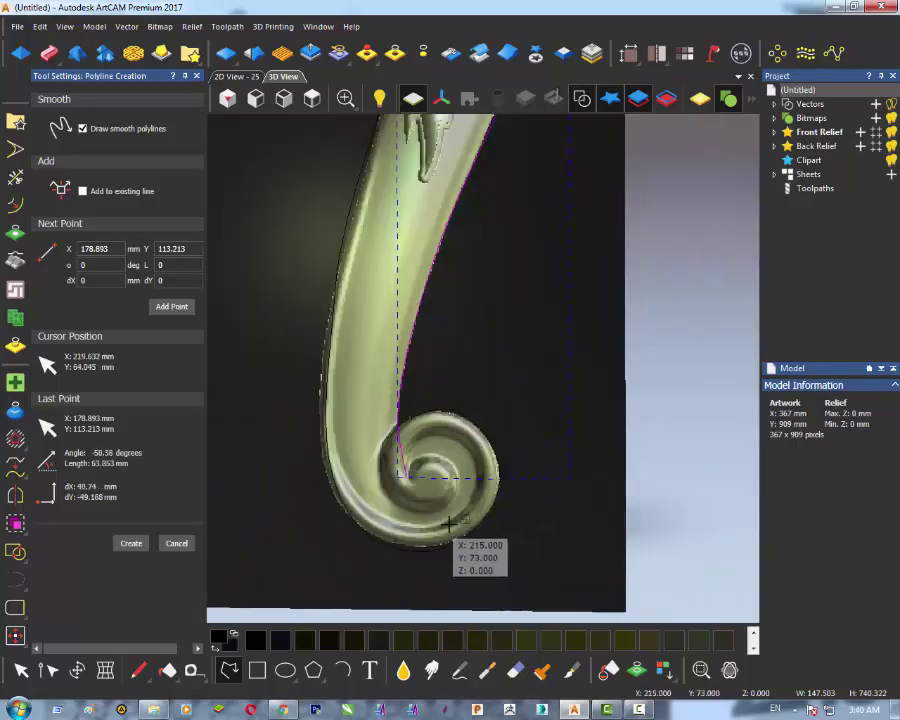
scroll(400, 480, up, 2)
scroll(372, 432, up, 2)
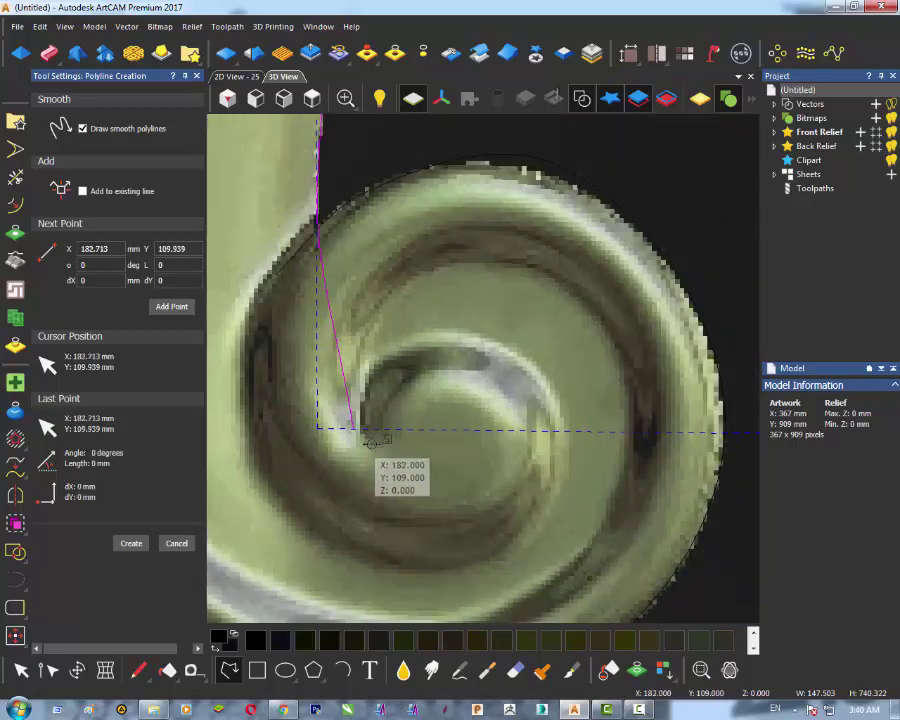
click(383, 368)
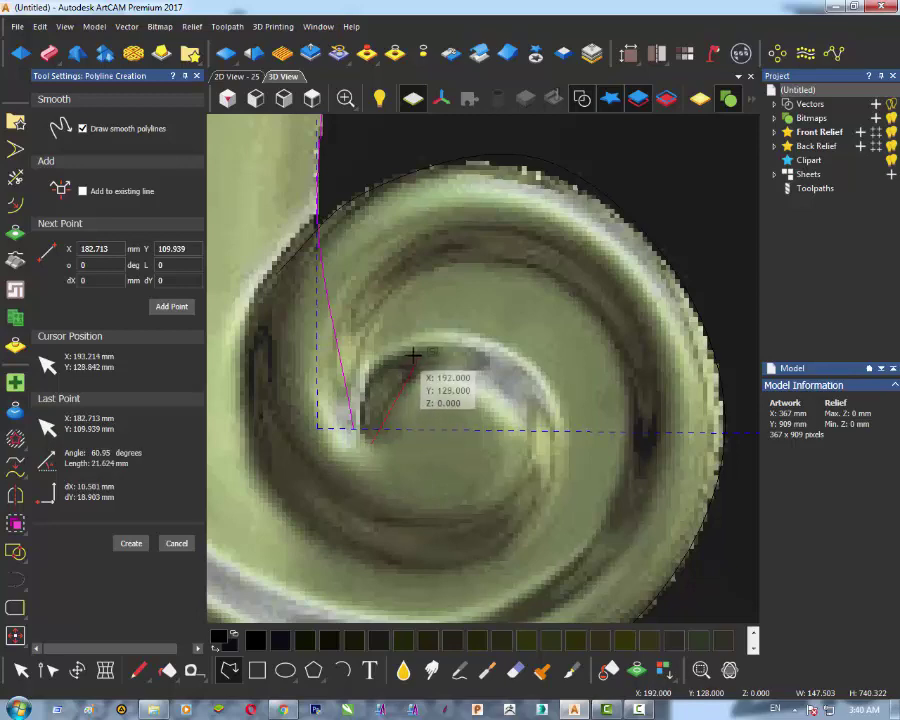
click(510, 366)
click(546, 502)
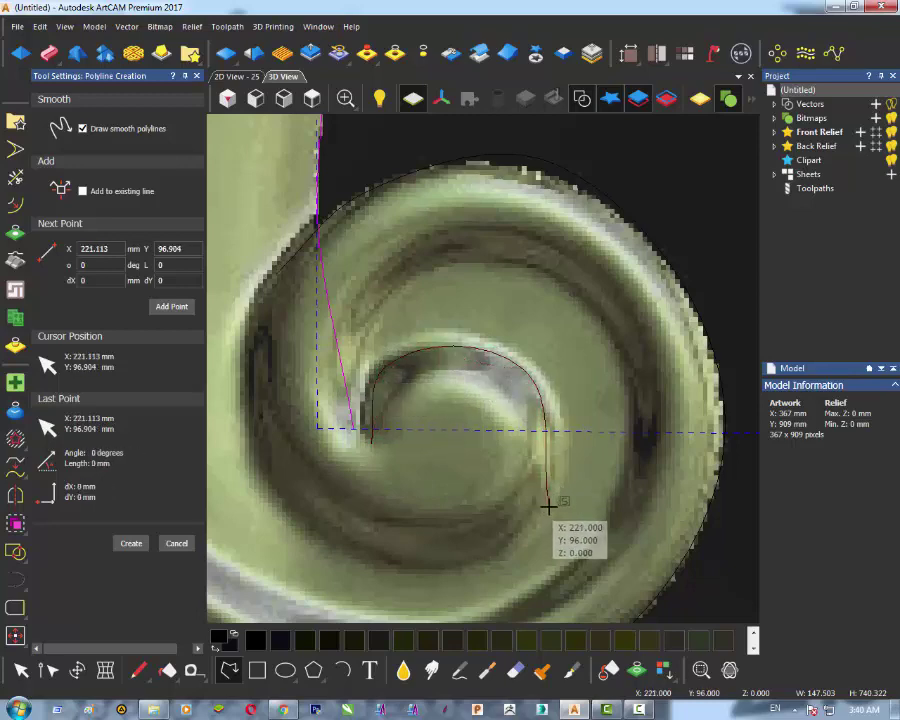
click(355, 550)
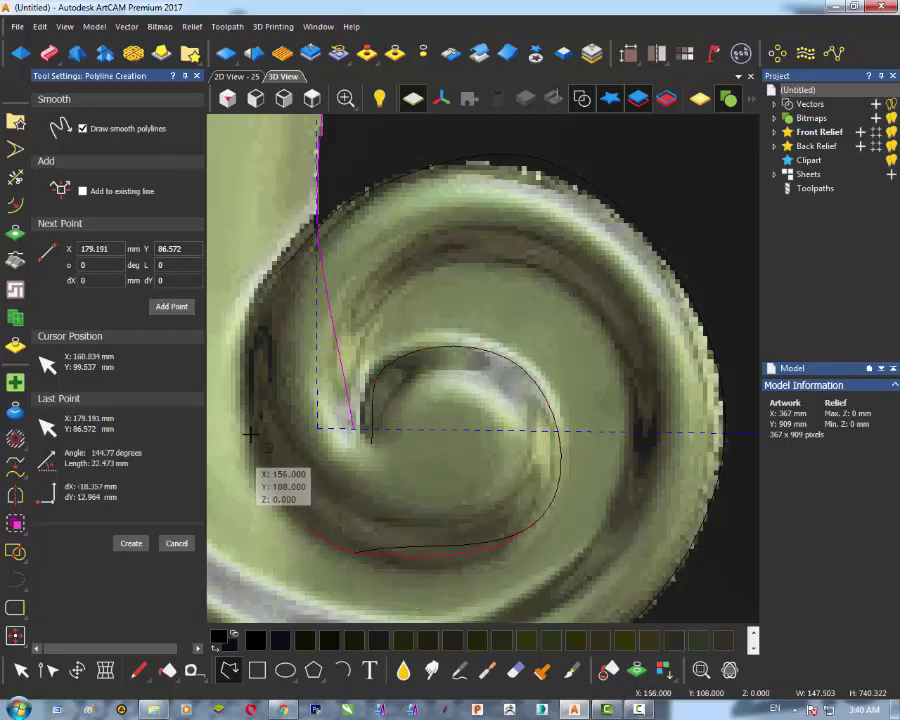
click(240, 368)
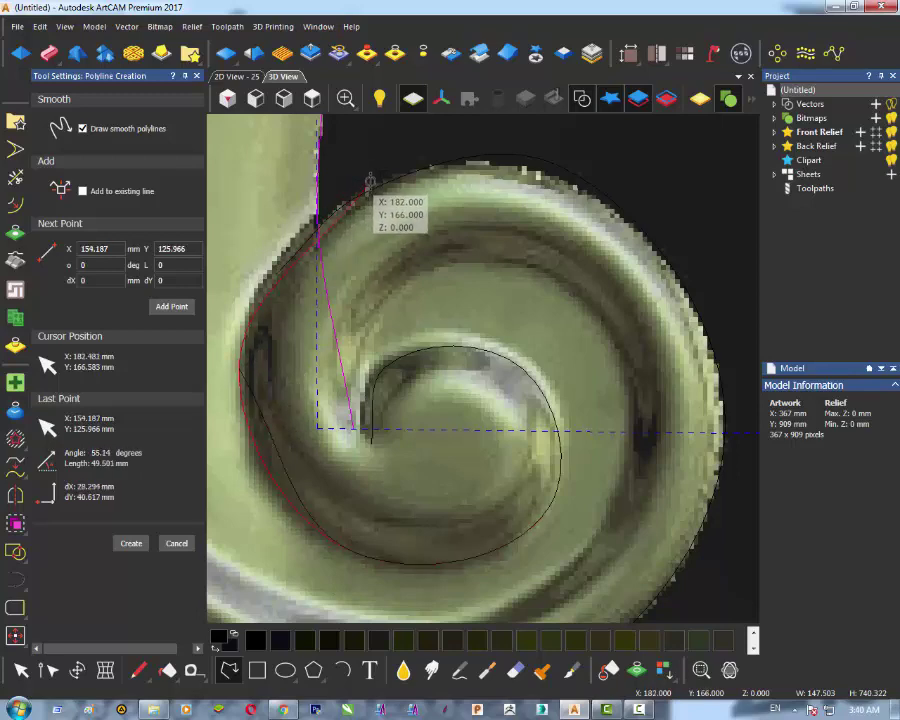
Step: Continue the spiral polyline over the scroll's top, around its outer rim and underside to the leg's lower left edge
click(369, 180)
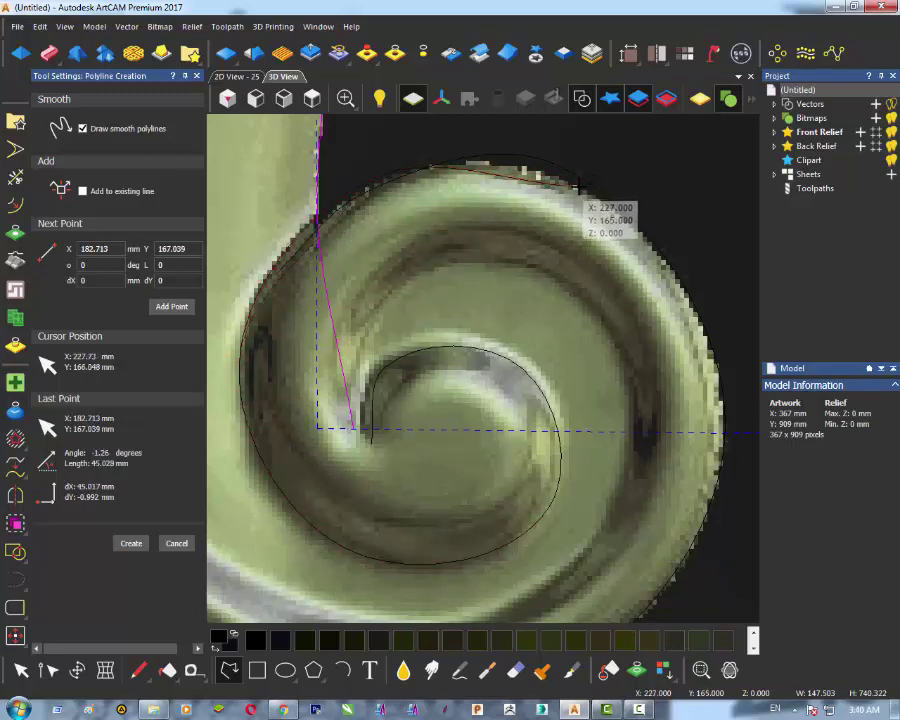
click(578, 186)
click(704, 441)
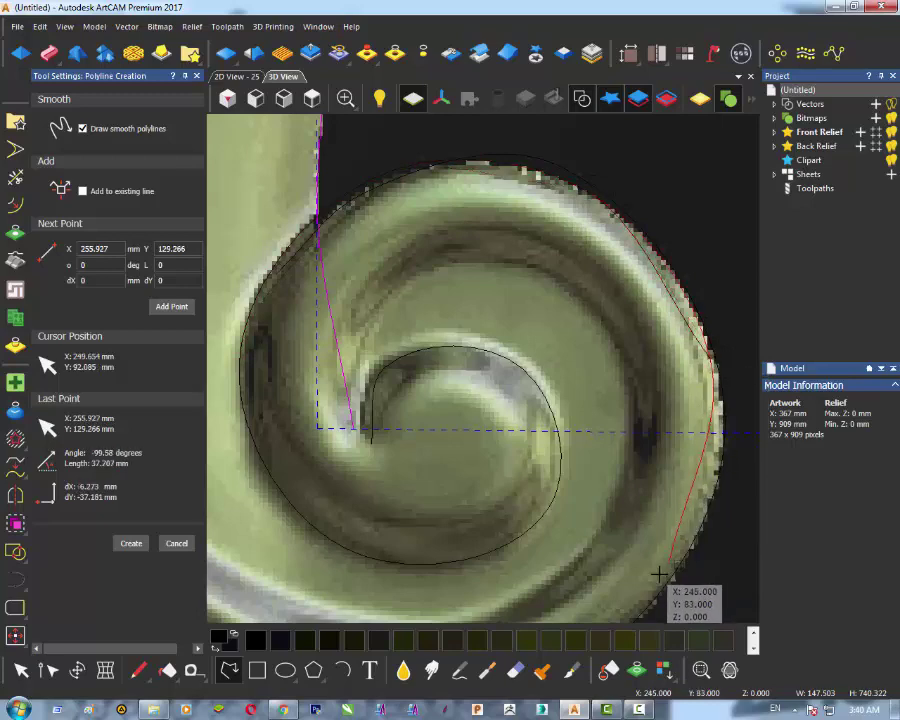
scroll(648, 600, down, 3)
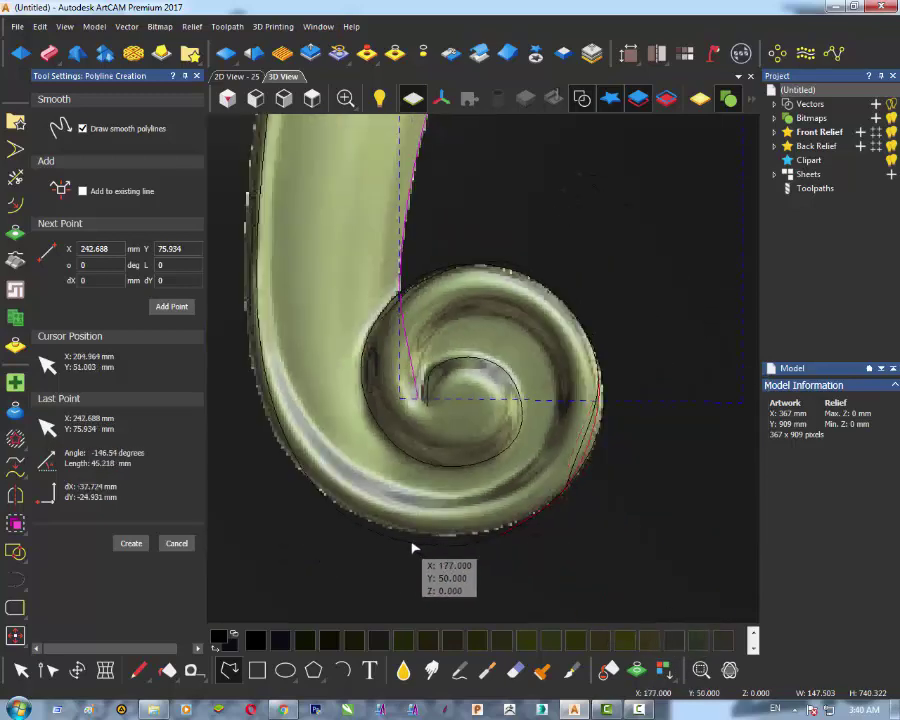
click(326, 506)
click(249, 394)
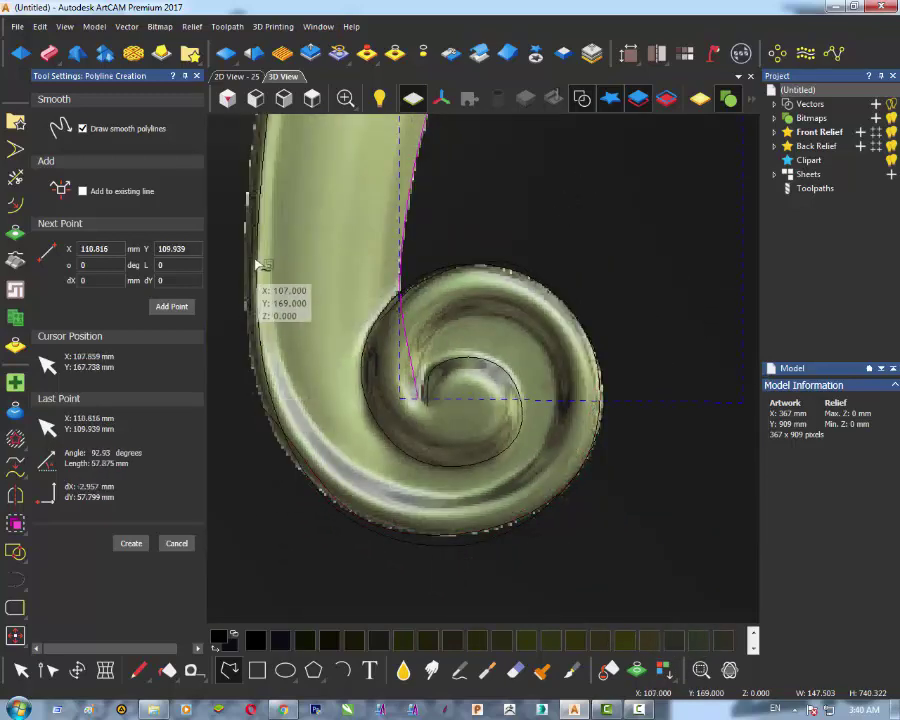
Step: Extend the polyline up the leg's left edge to just below the carved leaf tips and finish it
scroll(258, 255, down, 1)
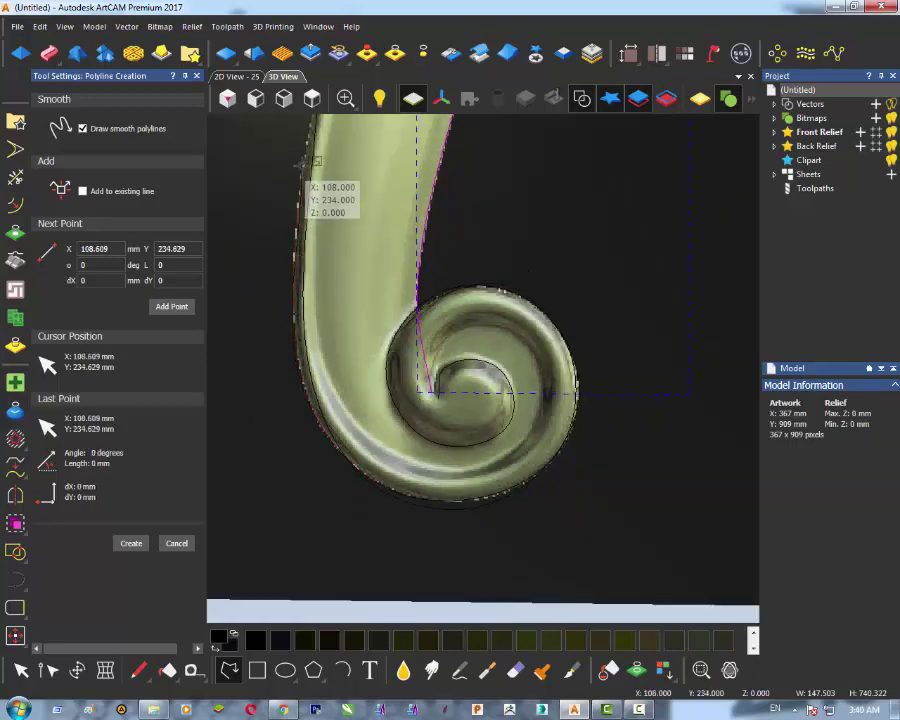
scroll(301, 161, down, 4)
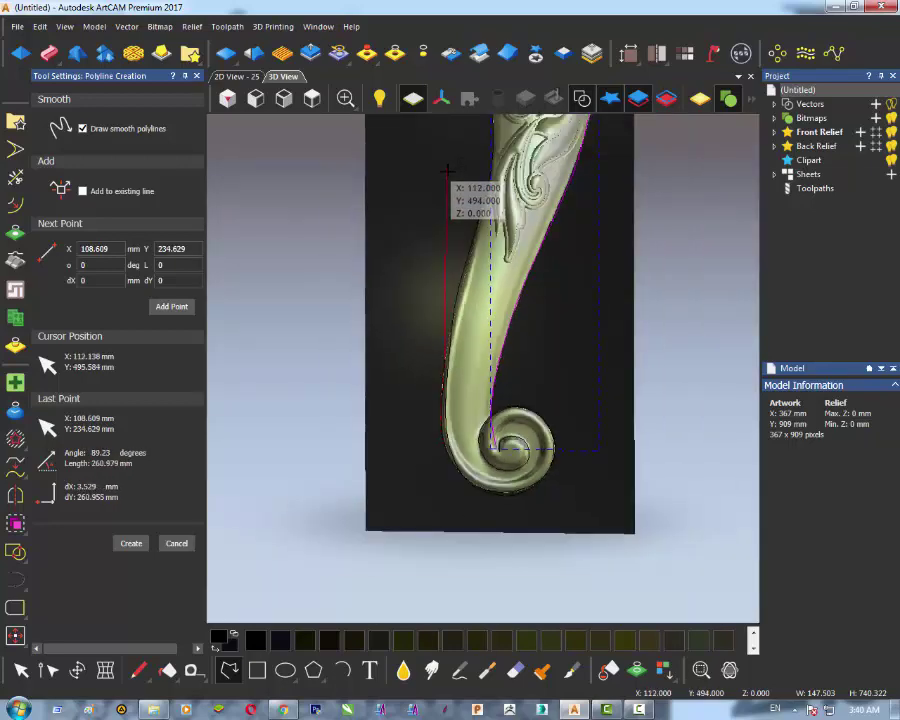
scroll(447, 171, up, 3)
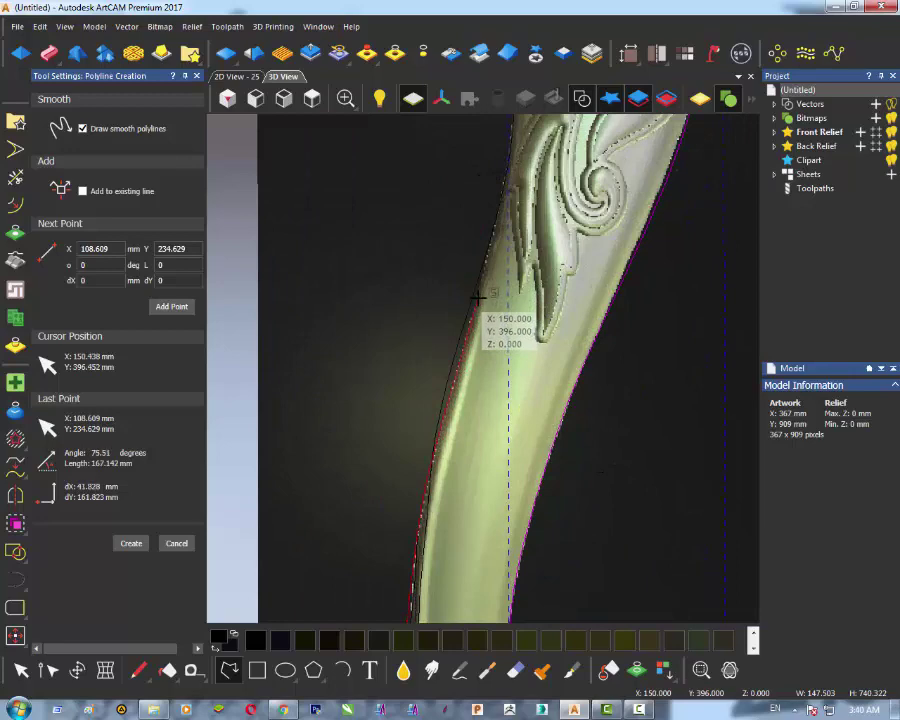
scroll(479, 297, up, 2)
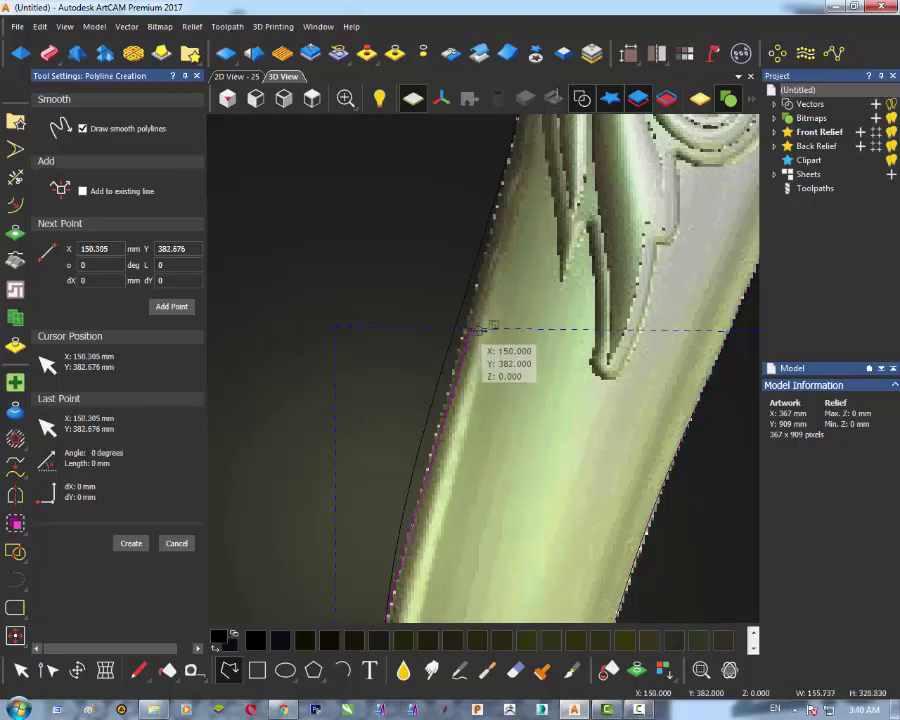
Step: Start another smooth polyline just inside the left edge below the leaf tips and trace the border ridge's inner side downward
click(463, 410)
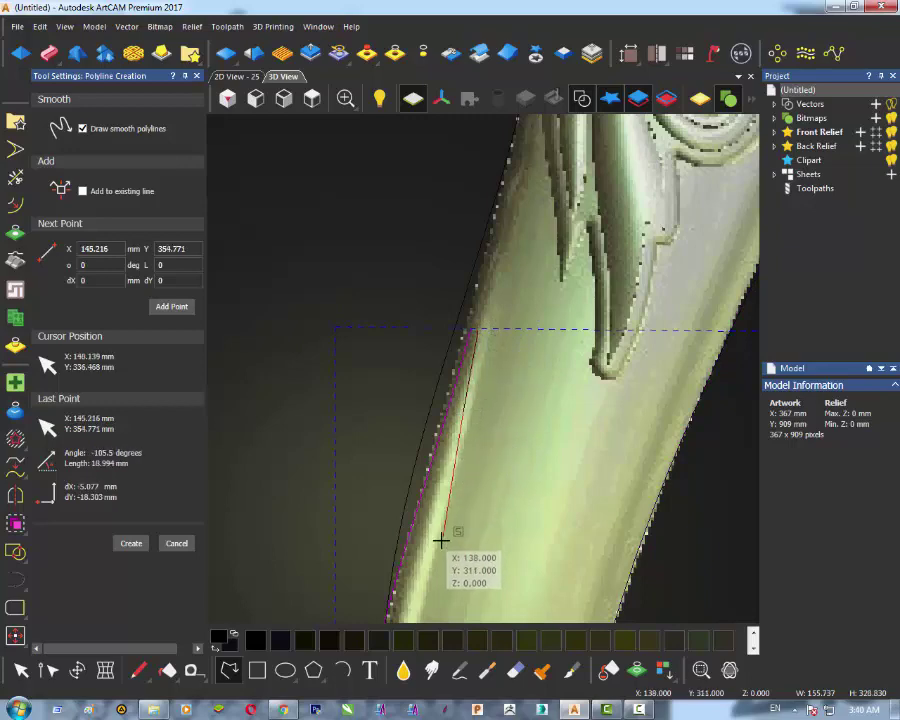
scroll(420, 568, down, 4)
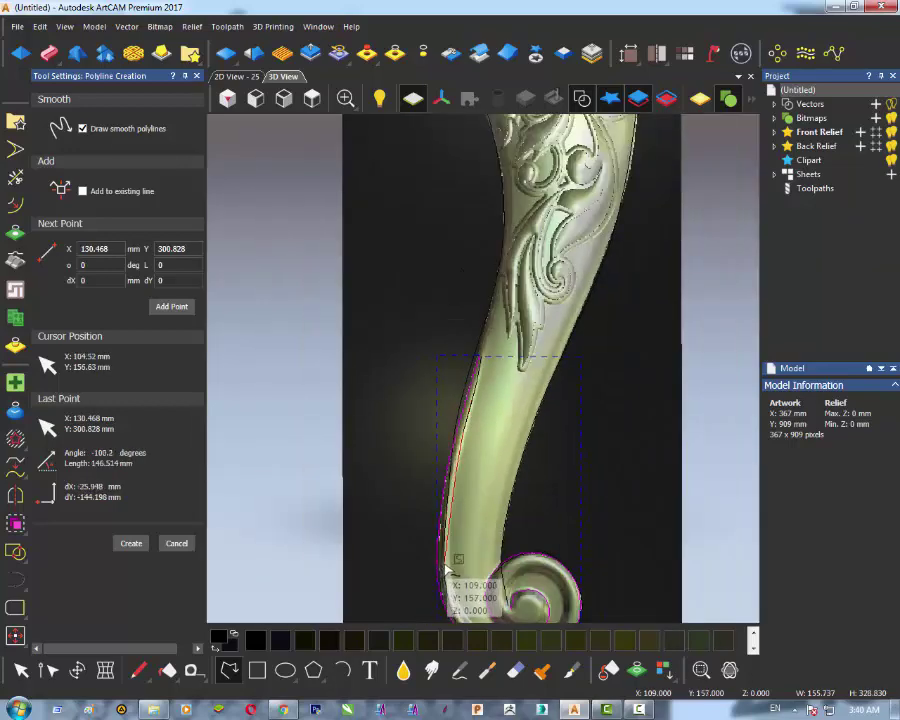
scroll(448, 570, up, 6)
click(466, 266)
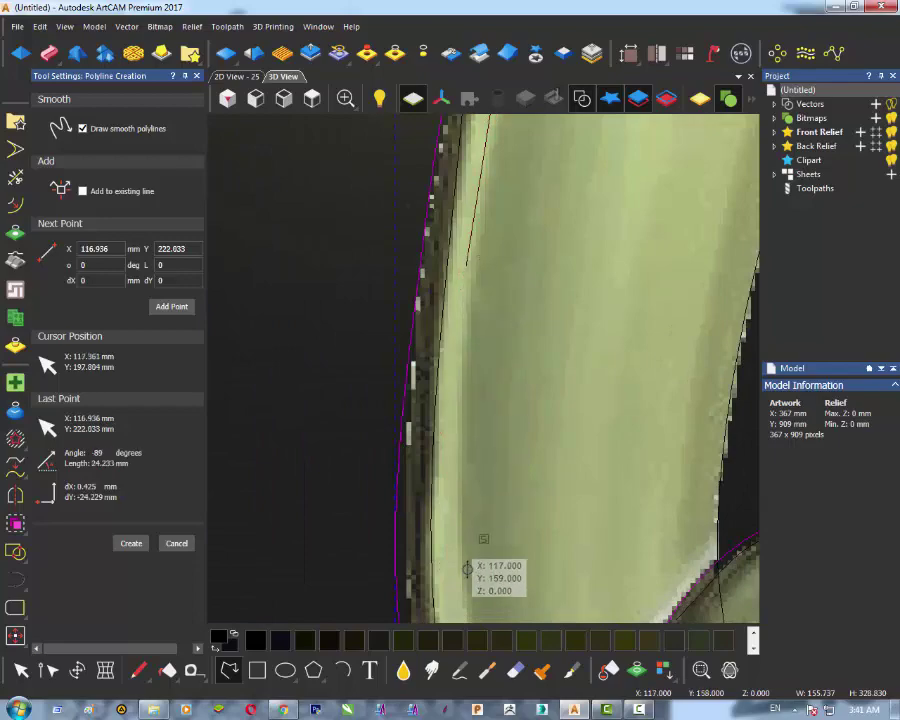
click(463, 594)
Step: Continue the inner polyline along the bright ridge around the leg's lower bend to below the scroll's centre
scroll(478, 586, down, 2)
scroll(500, 580, down, 3)
scroll(512, 546, up, 3)
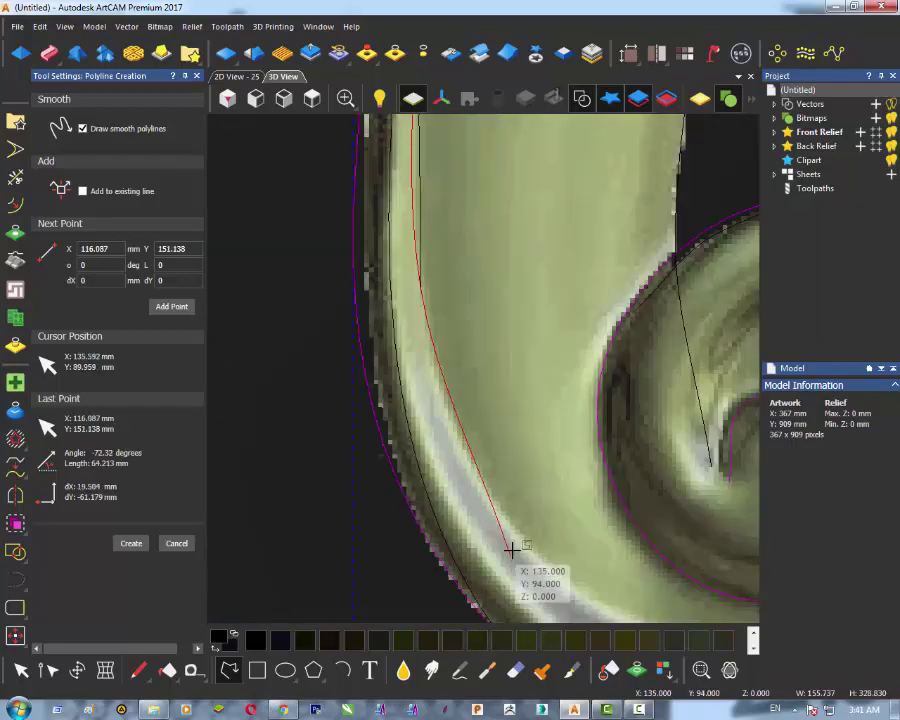
click(515, 542)
scroll(590, 597, down, 1)
scroll(560, 476, up, 2)
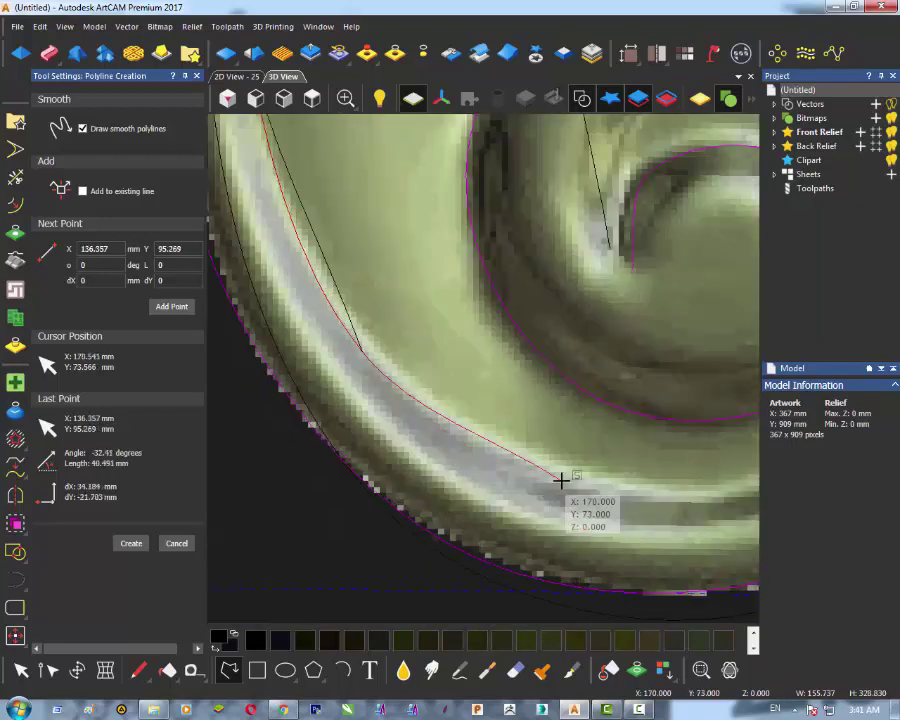
click(580, 480)
Step: Continue the inner polyline under the scroll and around its inner groove to the spiral's centre, and finish it
scroll(650, 470, down, 1)
scroll(683, 455, down, 2)
click(685, 437)
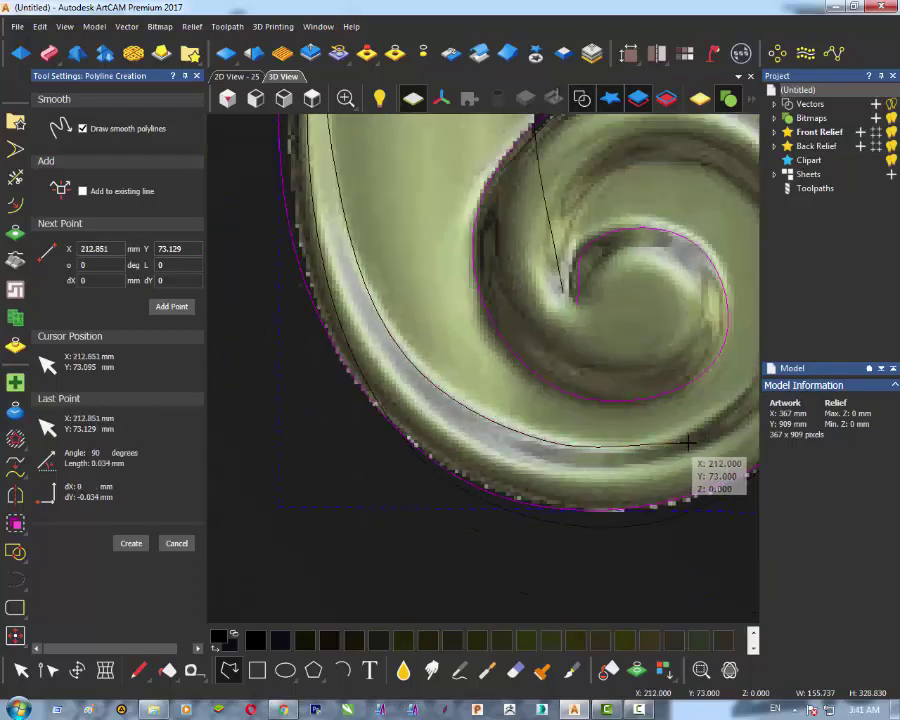
scroll(670, 430, down, 1)
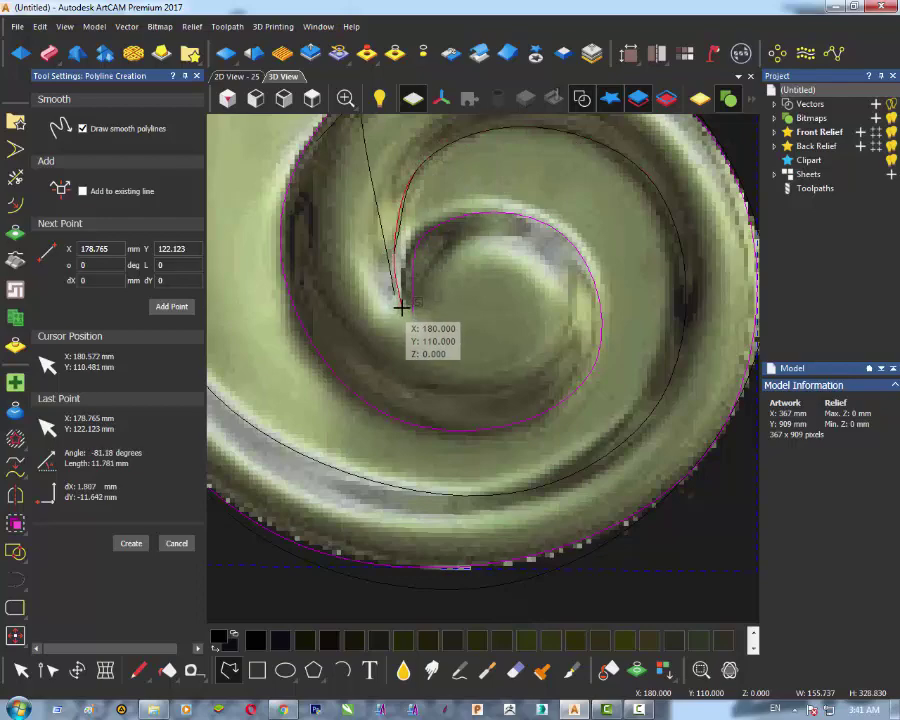
scroll(402, 312, down, 10)
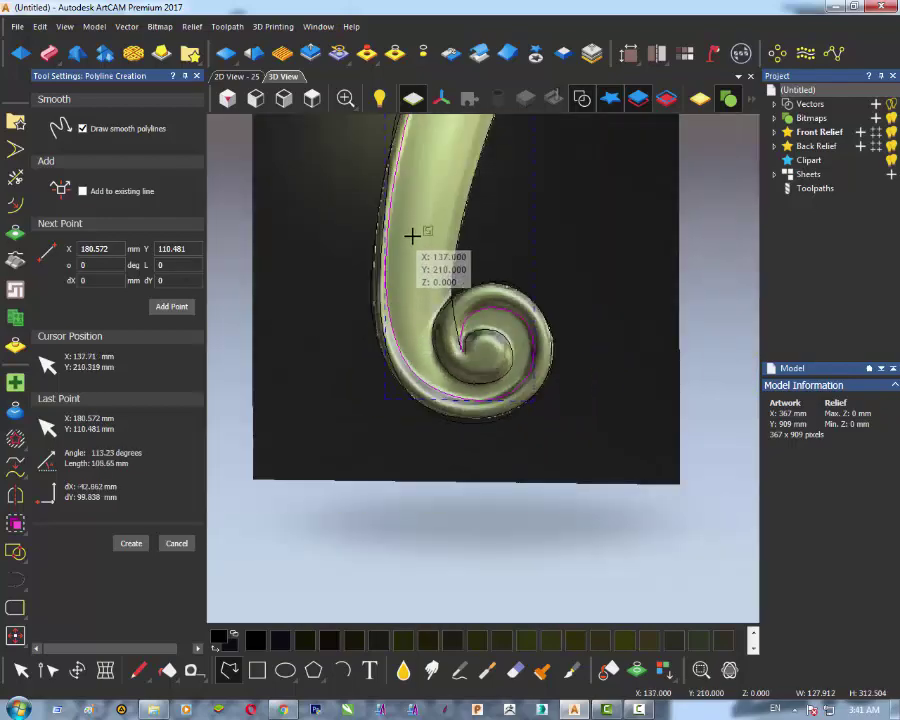
scroll(488, 174, up, 6)
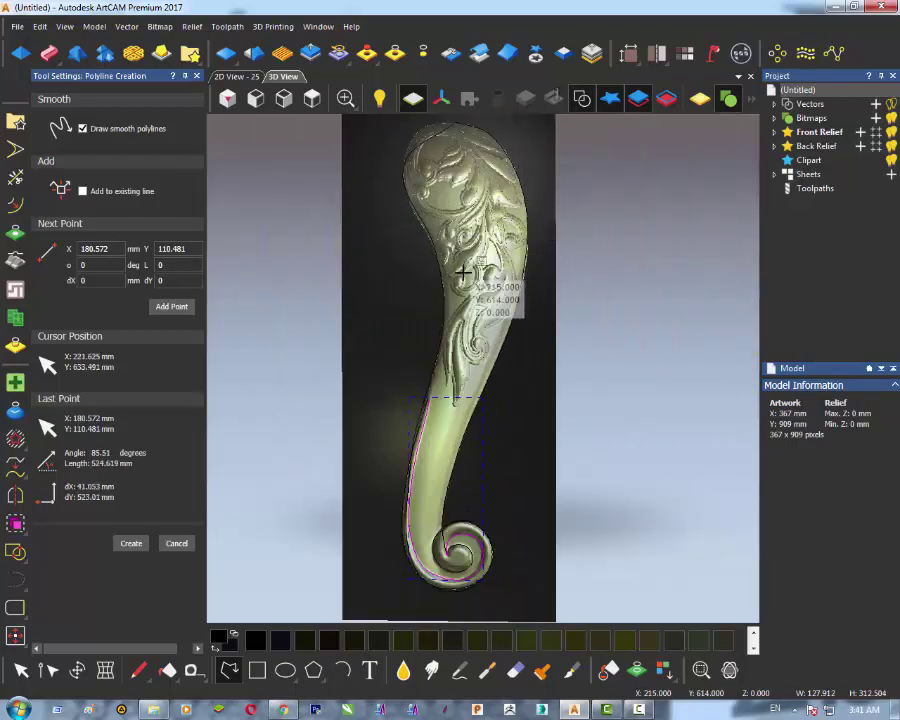
scroll(458, 272, up, 3)
scroll(451, 273, down, 4)
scroll(444, 219, up, 3)
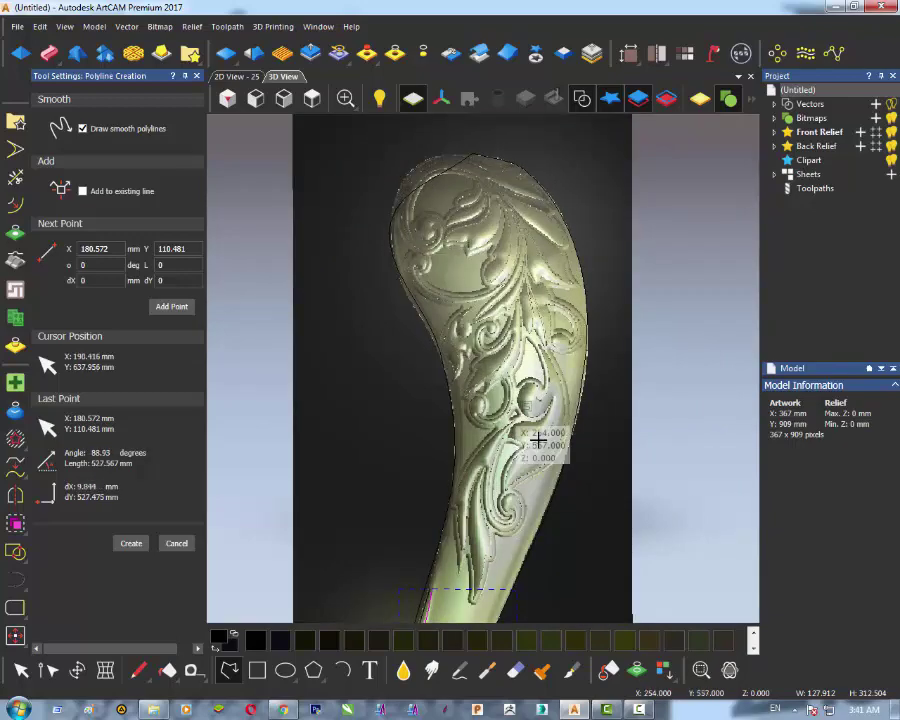
scroll(494, 350, up, 3)
scroll(460, 340, down, 3)
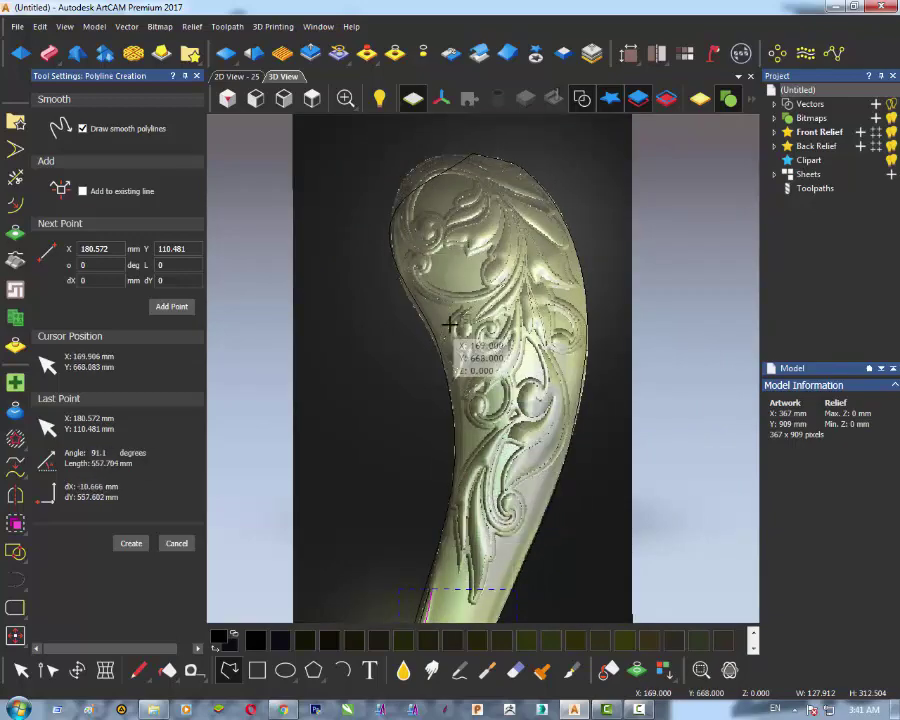
key(Escape)
Step: Edit the inner polyline's nodes so it follows the groove over the scroll's top and down to the spiral's centre
scroll(461, 332, down, 3)
scroll(382, 468, up, 2)
scroll(385, 320, up, 2)
key(n)
scroll(400, 364, down, 2)
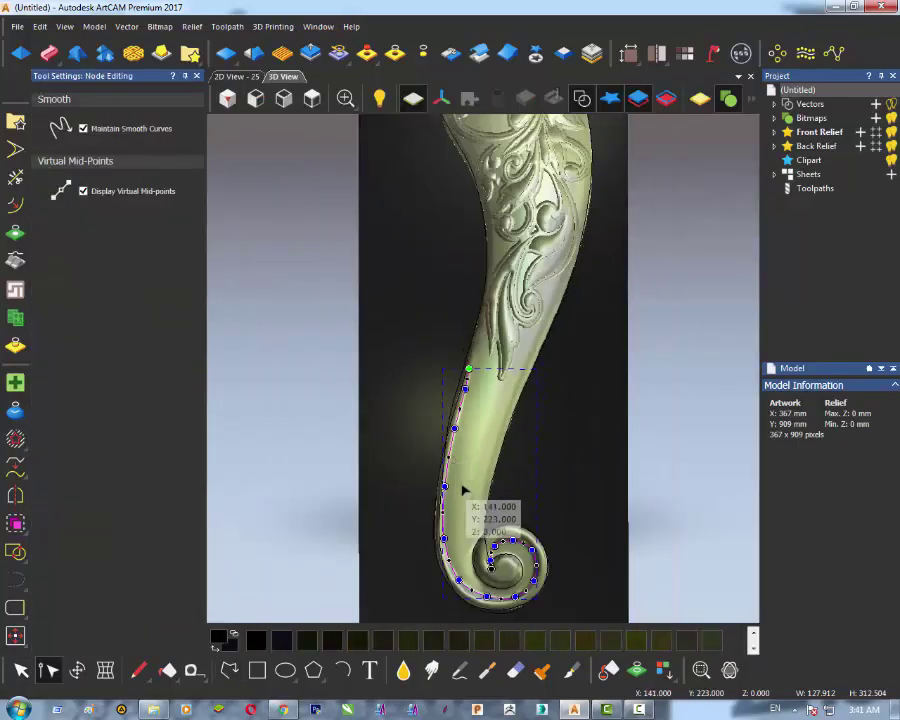
scroll(466, 386, up, 5)
scroll(456, 404, down, 5)
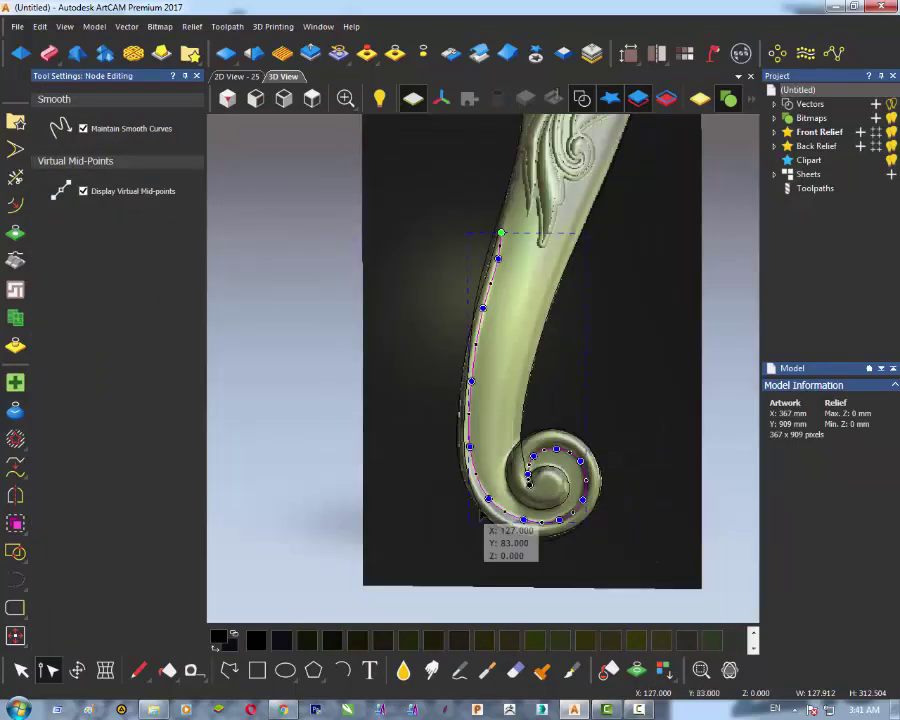
scroll(495, 524, up, 3)
scroll(605, 430, up, 4)
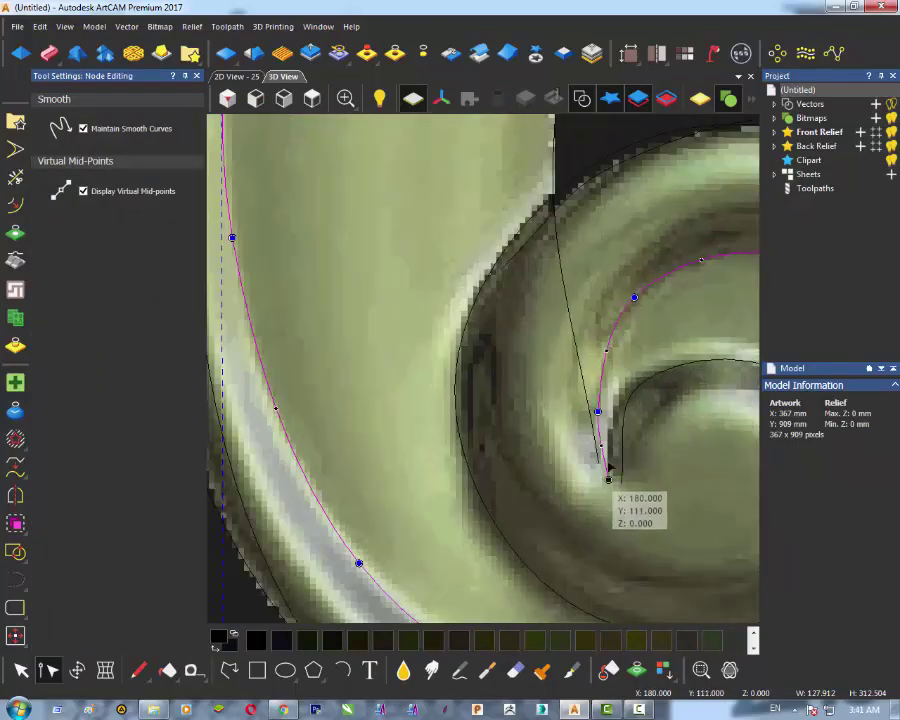
key(d)
scroll(608, 480, up, 1)
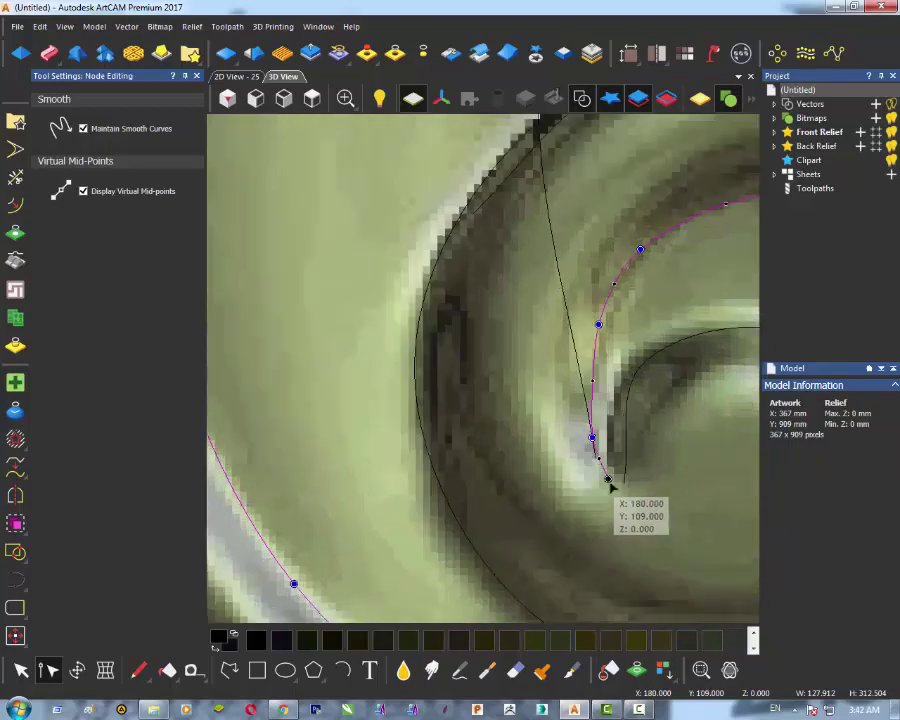
scroll(609, 480, down, 5)
scroll(700, 465, up, 3)
drag(475, 338, 476, 331)
drag(536, 331, 536, 325)
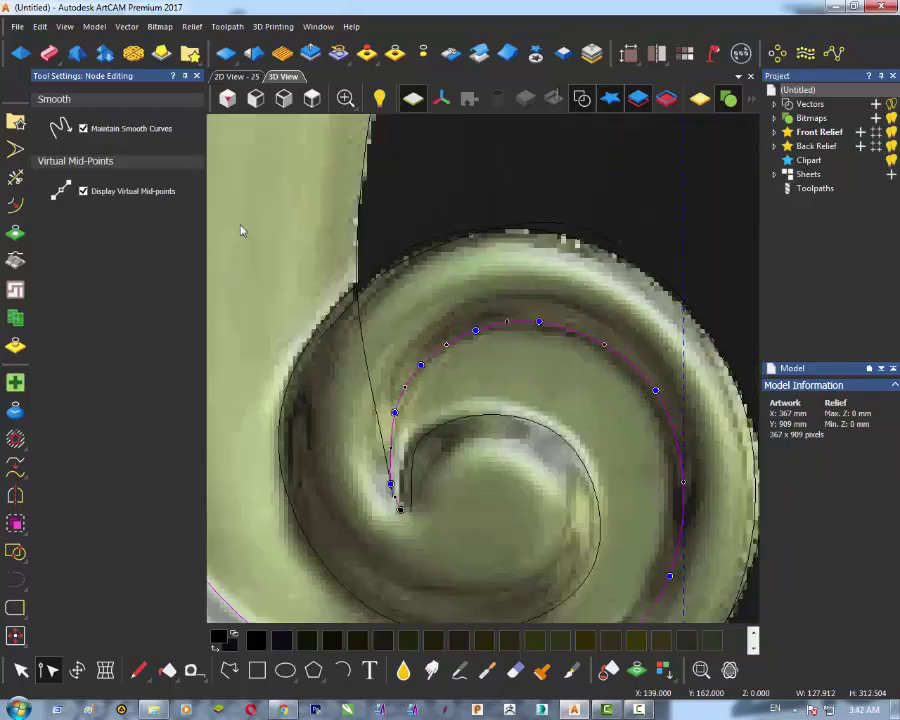
Step: Reshape the inner end of the spiral polyline by adjusting its start nodes at the scroll's centre
scroll(586, 489, down, 2)
scroll(367, 380, up, 3)
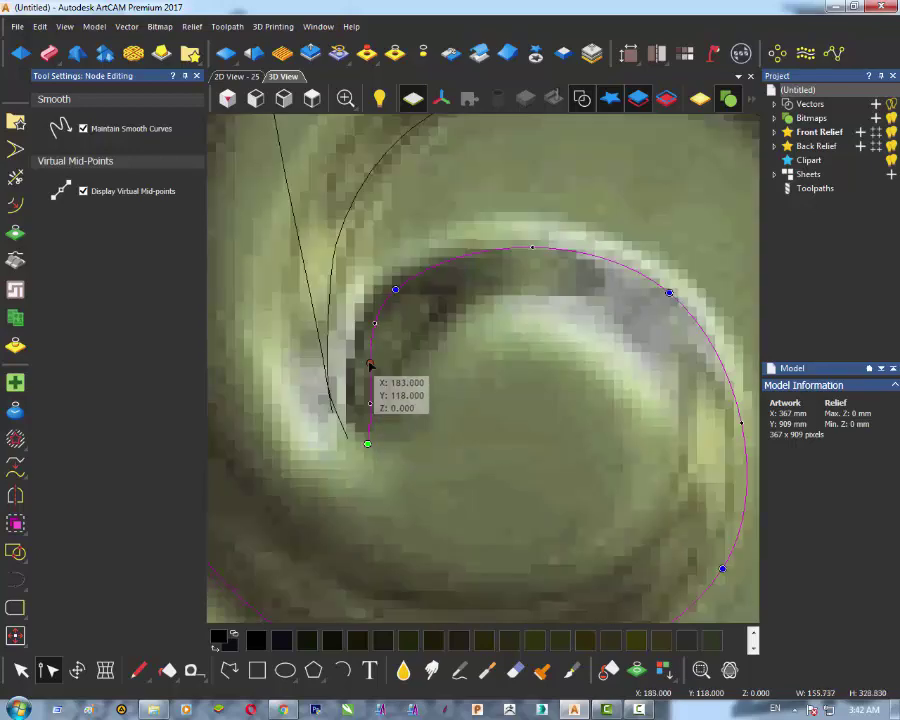
scroll(476, 392, down, 5)
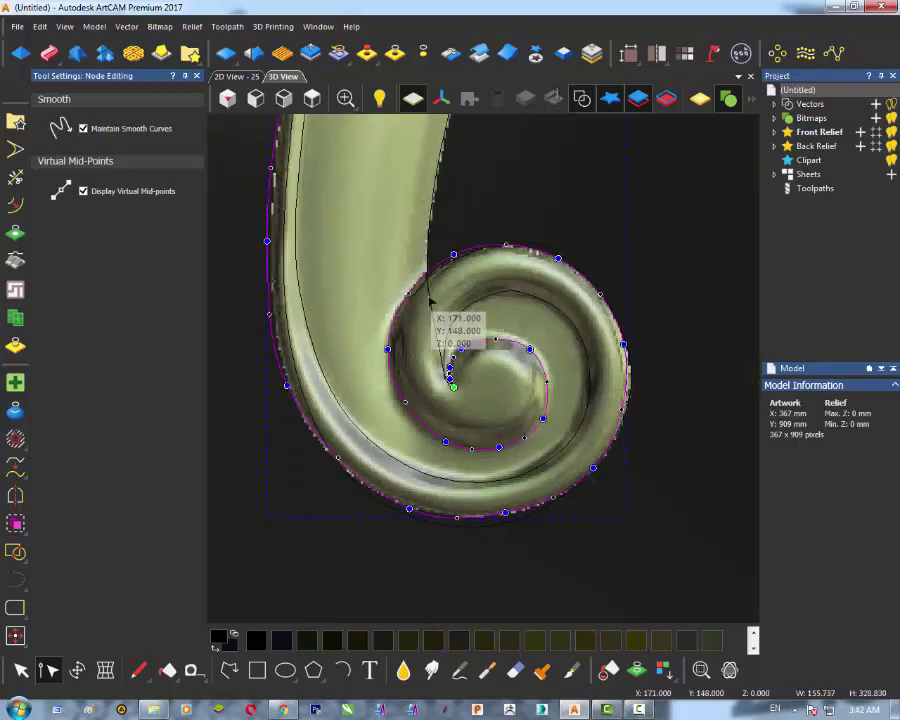
Step: Extend the right outline's lower end across the scroll and fit its nodes to the edge above the junction
scroll(440, 355, up, 4)
scroll(475, 437, down, 3)
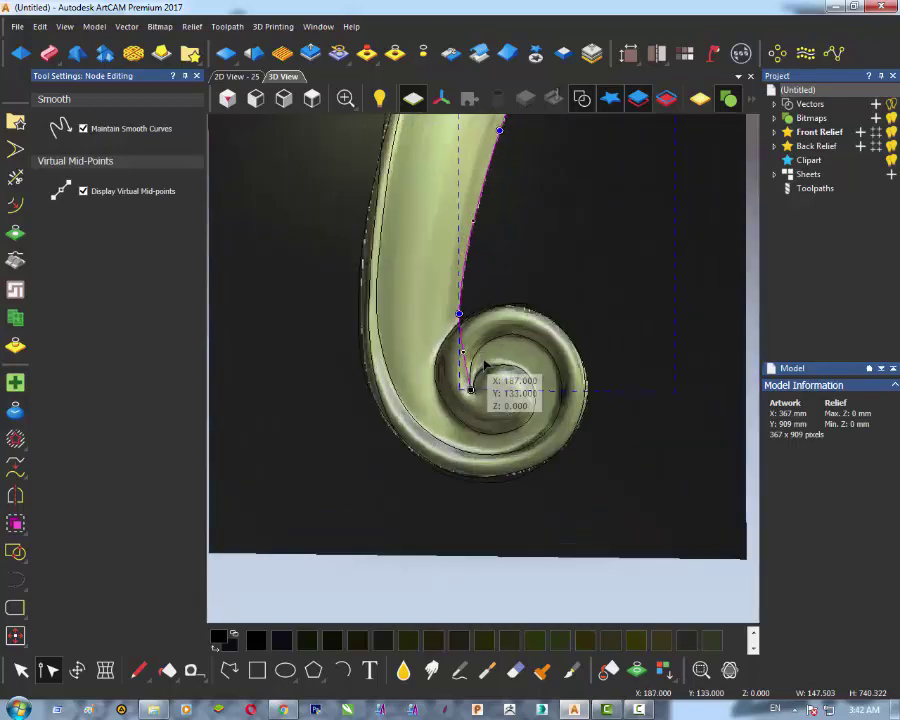
scroll(475, 386, up, 3)
drag(456, 429, 577, 366)
drag(437, 312, 451, 362)
scroll(452, 362, down, 2)
drag(456, 257, 466, 261)
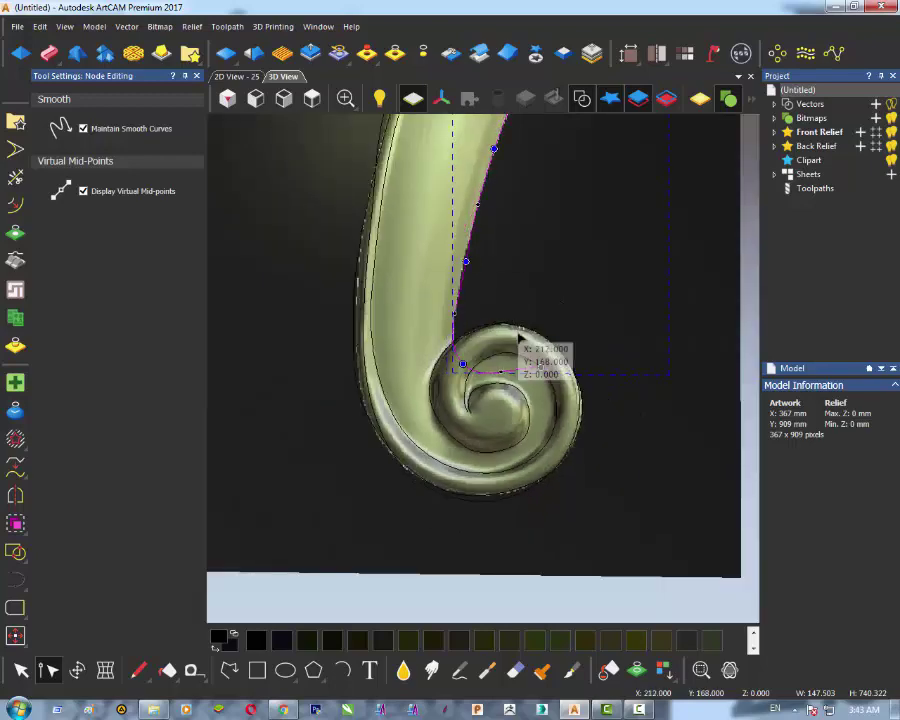
scroll(520, 340, up, 2)
scroll(576, 492, down, 5)
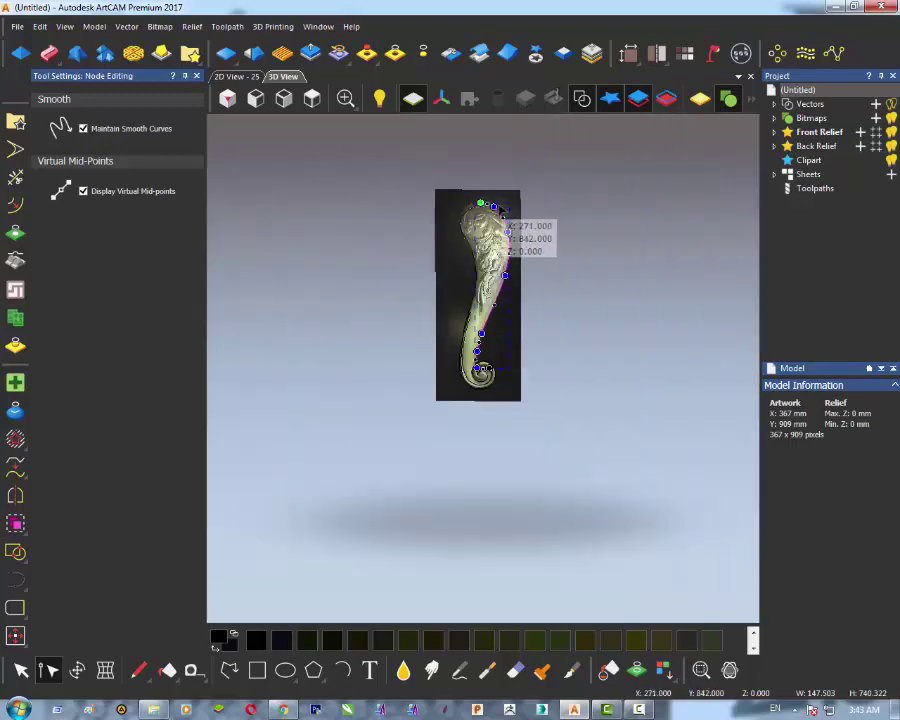
Step: Fit the left outline's node at the leg's lower left bend to the carved edge
scroll(510, 572, up, 4)
click(510, 569)
scroll(511, 568, up, 4)
middle_drag(432, 536, 508, 349)
scroll(299, 396, up, 5)
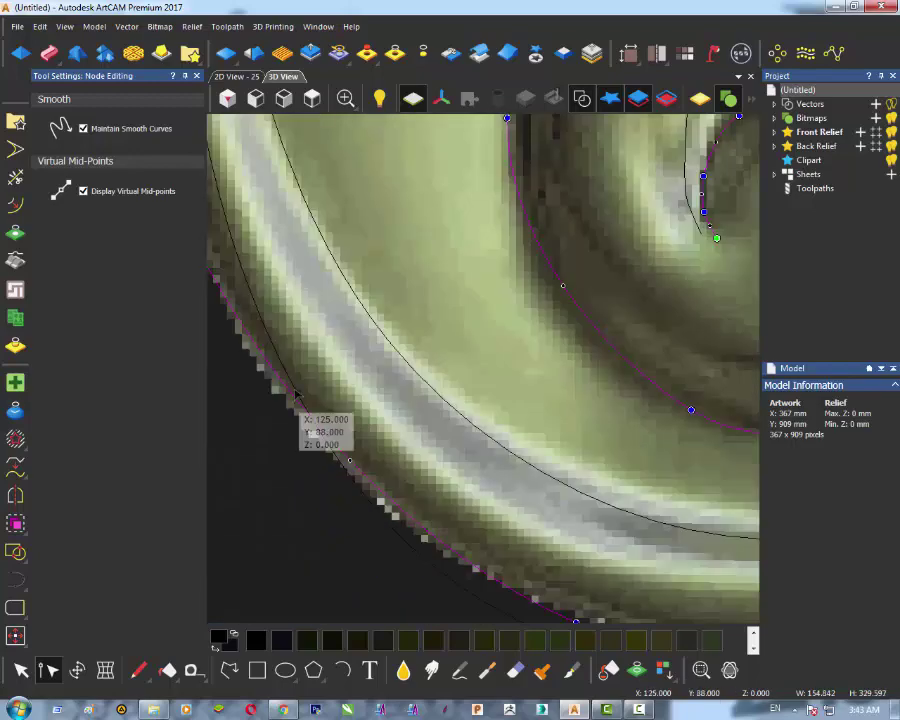
drag(299, 396, 390, 528)
scroll(420, 480, down, 3)
Step: Fit the left outline's nodes along the scroll's underside and right rim to the carved edge
middle_drag(556, 519, 364, 412)
drag(502, 404, 500, 393)
drag(622, 318, 635, 327)
scroll(637, 328, down, 4)
middle_drag(637, 328, 505, 373)
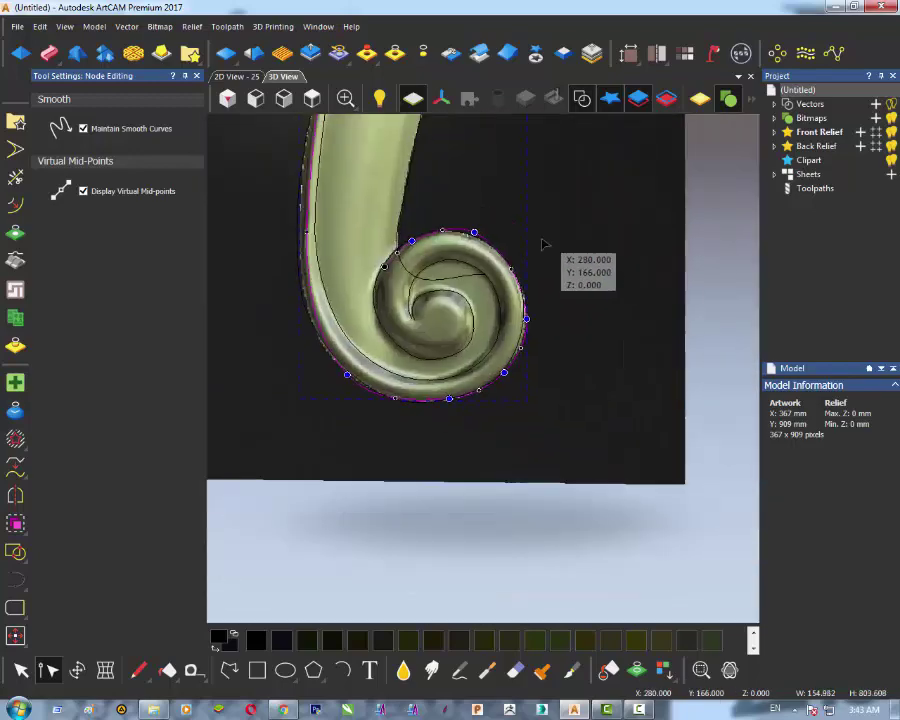
scroll(536, 239, up, 3)
scroll(290, 288, up, 1)
middle_drag(290, 288, 375, 338)
scroll(312, 342, down, 6)
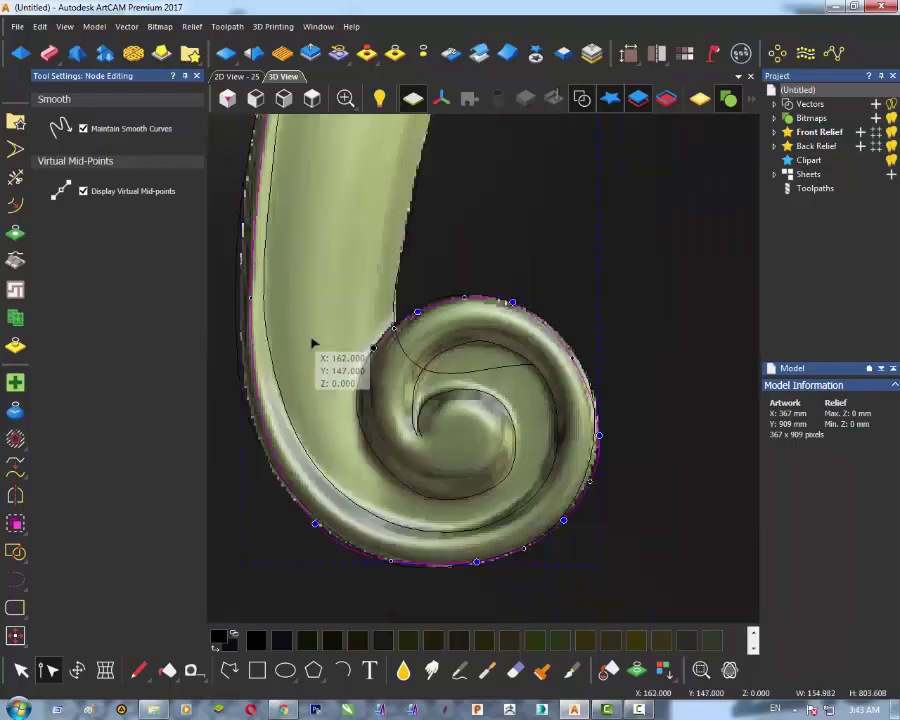
Step: Add a node to the left outline below the rounded head and align the curve with the carved upper left edge
scroll(423, 340, down, 2)
middle_drag(454, 125, 438, 300)
scroll(438, 300, up, 3)
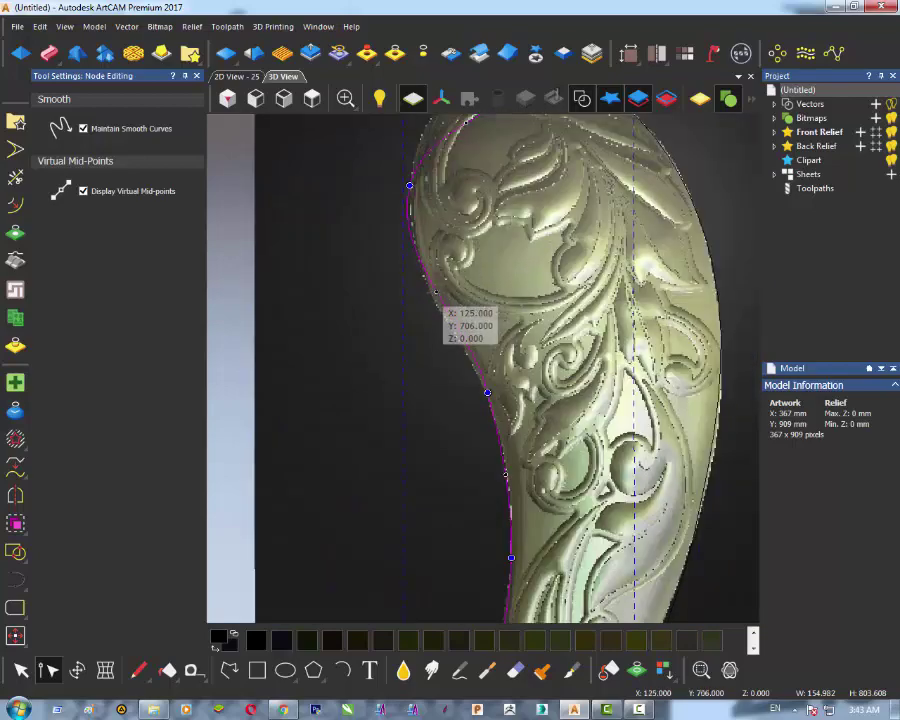
scroll(430, 295, down, 3)
middle_drag(427, 236, 458, 277)
scroll(473, 256, up, 3)
scroll(466, 515, up, 3)
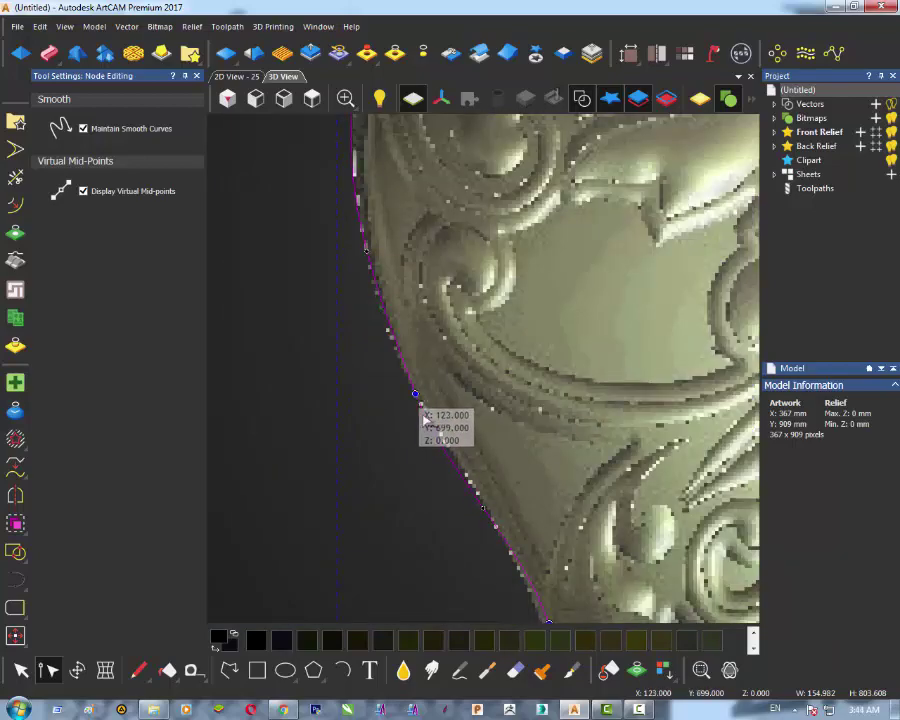
Step: Adjust the upper ends of the left and right outlines so they follow the leg's rounded top edge
scroll(538, 297, down, 3)
scroll(466, 245, up, 3)
scroll(526, 253, down, 3)
scroll(489, 300, up, 3)
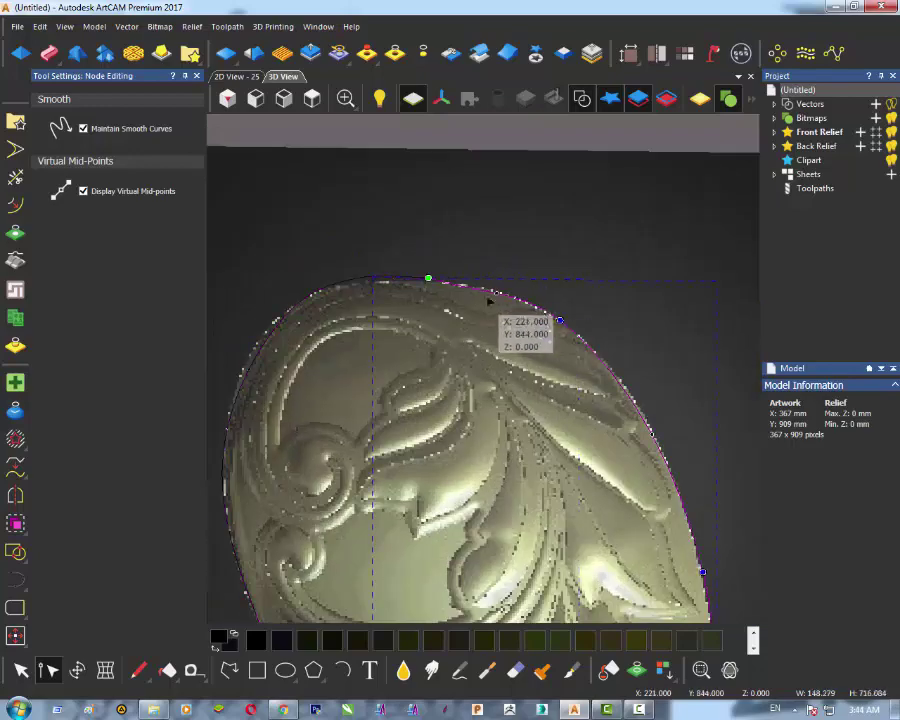
scroll(489, 310, down, 3)
scroll(492, 446, up, 3)
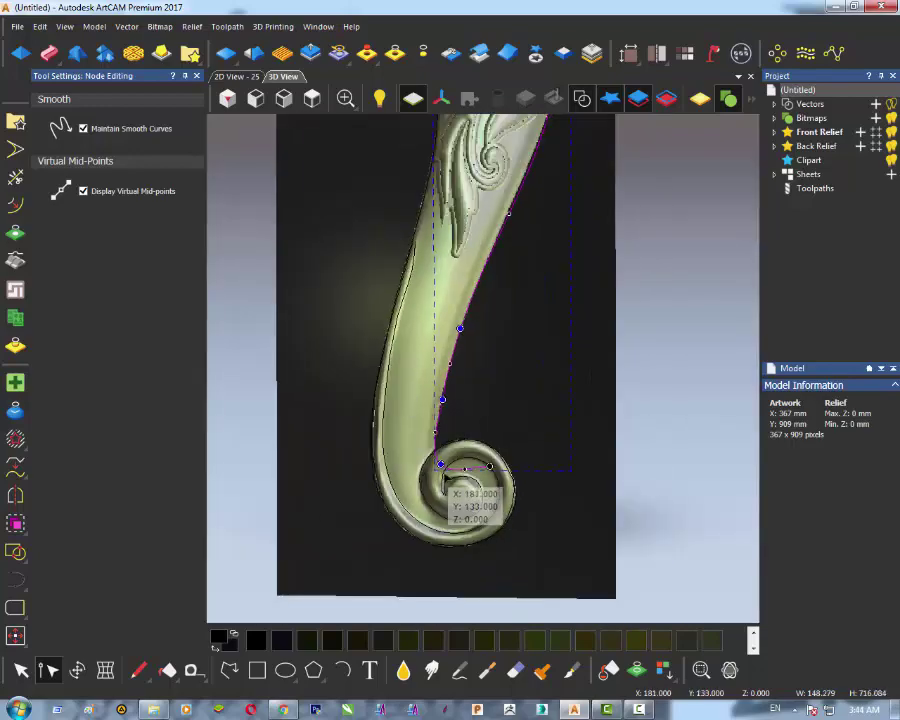
Step: Refine the inner polyline's nodes along the ridge on the leg's left side
scroll(446, 478, up, 3)
scroll(395, 468, down, 4)
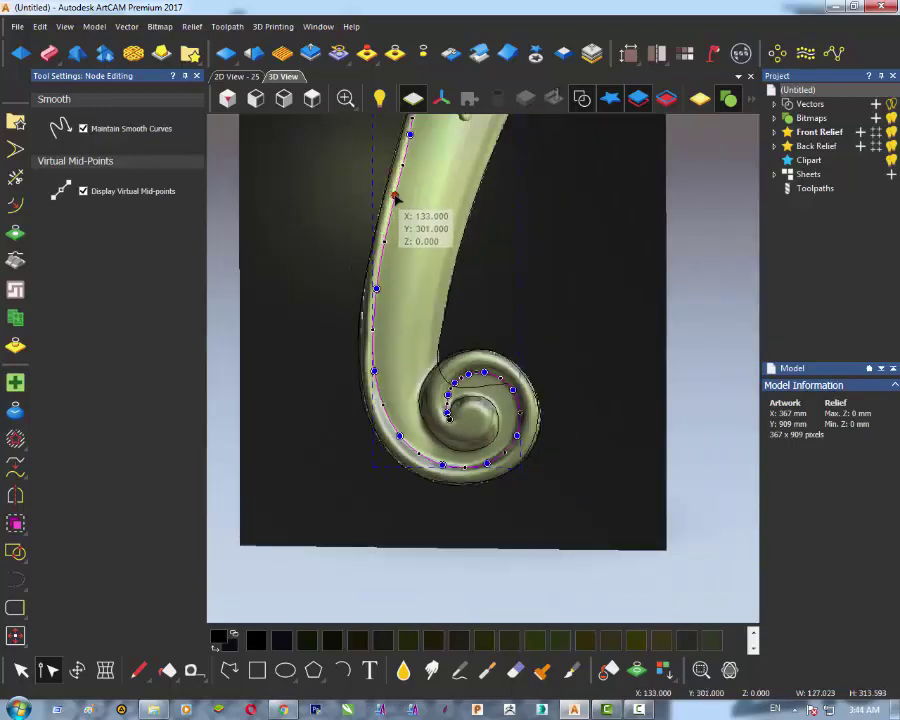
scroll(486, 374, up, 3)
scroll(392, 372, down, 3)
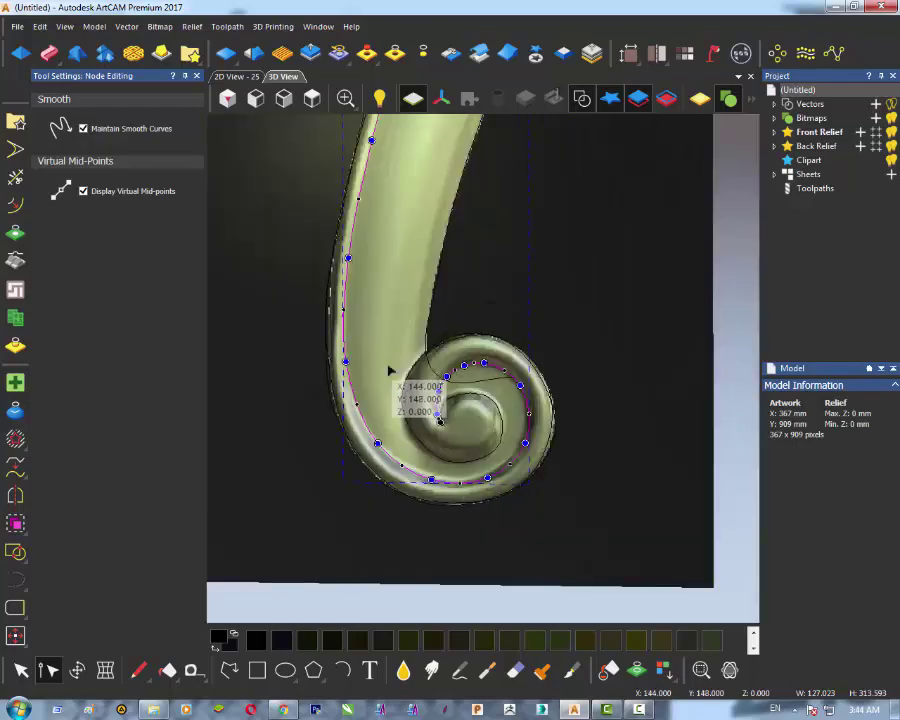
Step: Draw a start-end-point arc about 16 mm wide over the boss at the scroll's centre
scroll(484, 374, up, 2)
click(343, 670)
click(433, 465)
click(470, 466)
click(454, 445)
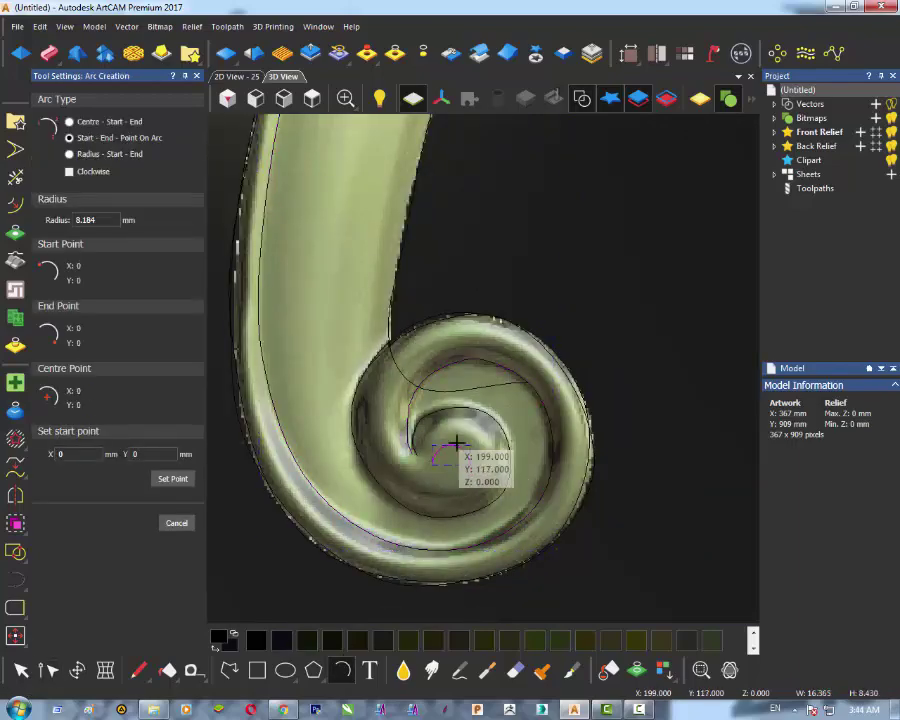
Step: Draw a horizontal polyline about 226 mm long across the leg's widest upper part, from the right edge past the left edge
click(229, 670)
scroll(480, 360, down, 5)
scroll(495, 297, up, 5)
scroll(533, 347, down, 3)
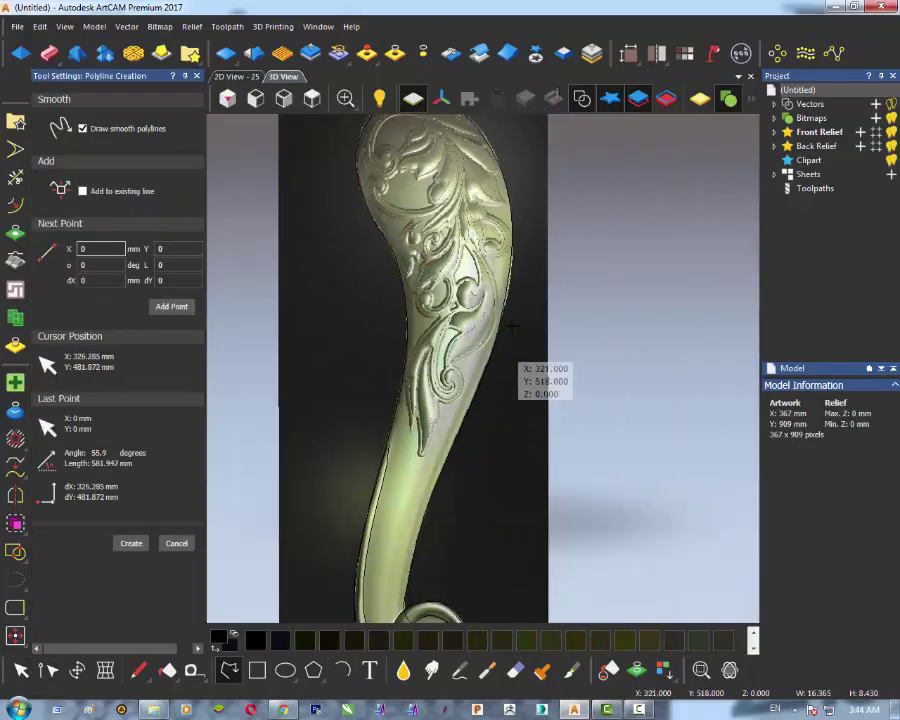
click(510, 214)
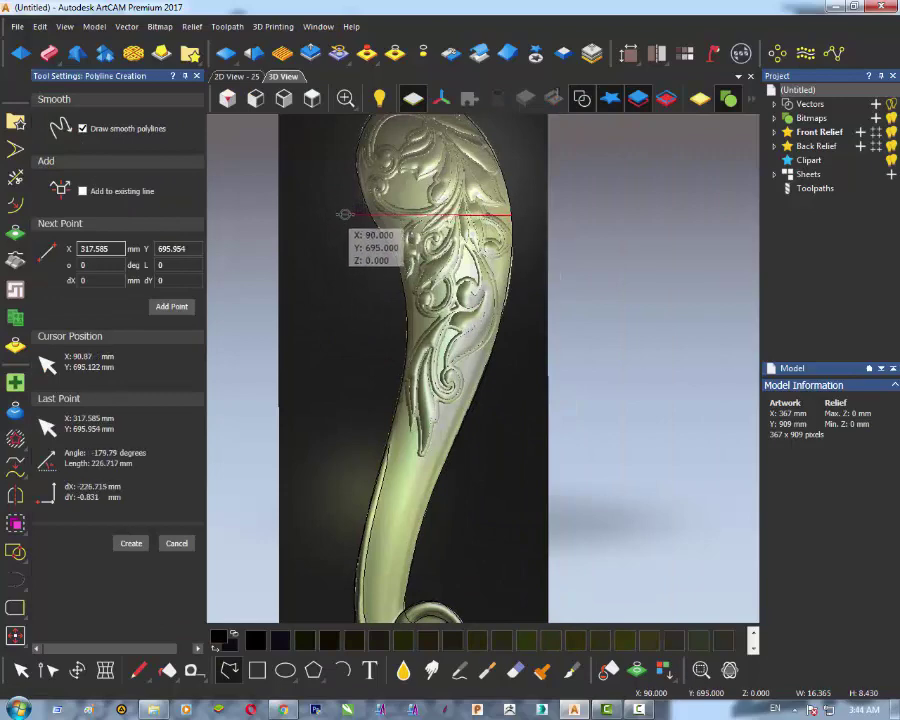
click(345, 214)
Step: Draw a second horizontal polyline about 108 mm long across the leg just below the carved leaf tips, and finish drawing
click(380, 465)
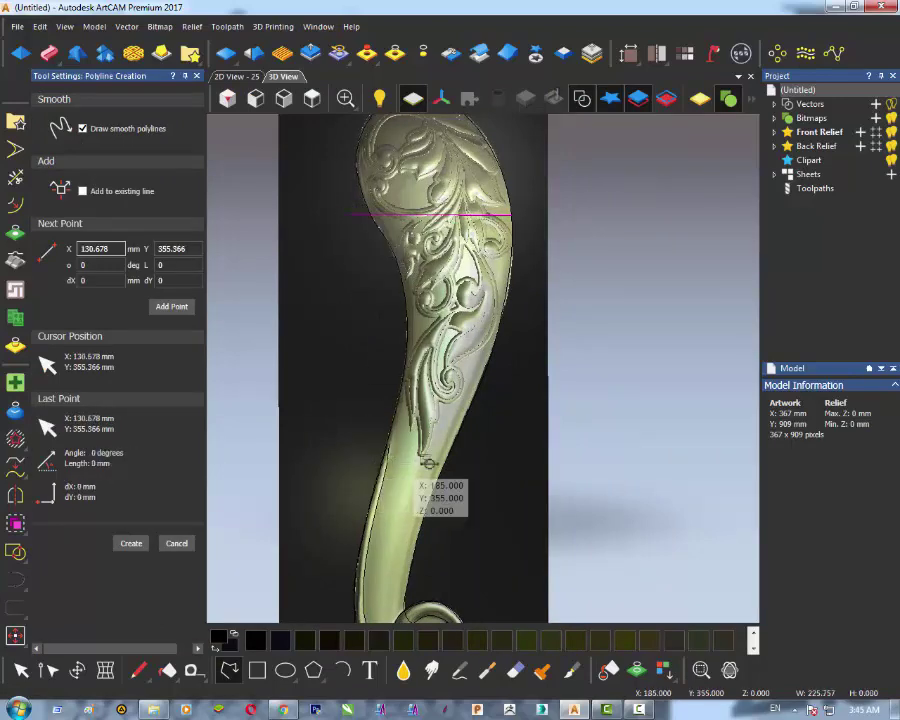
scroll(458, 267, down, 3)
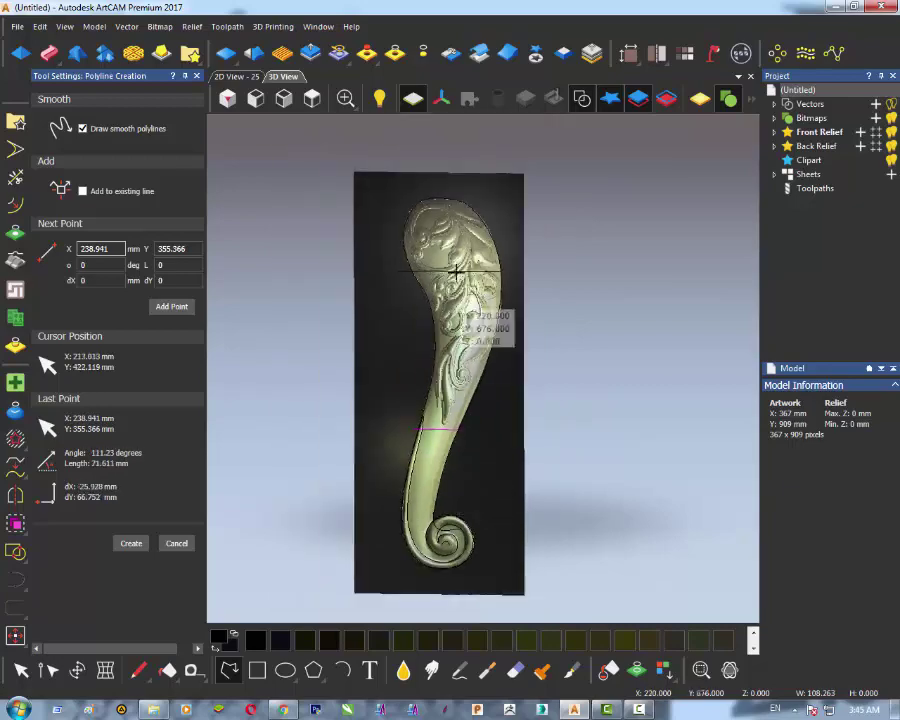
scroll(458, 264, up, 3)
key(Escape)
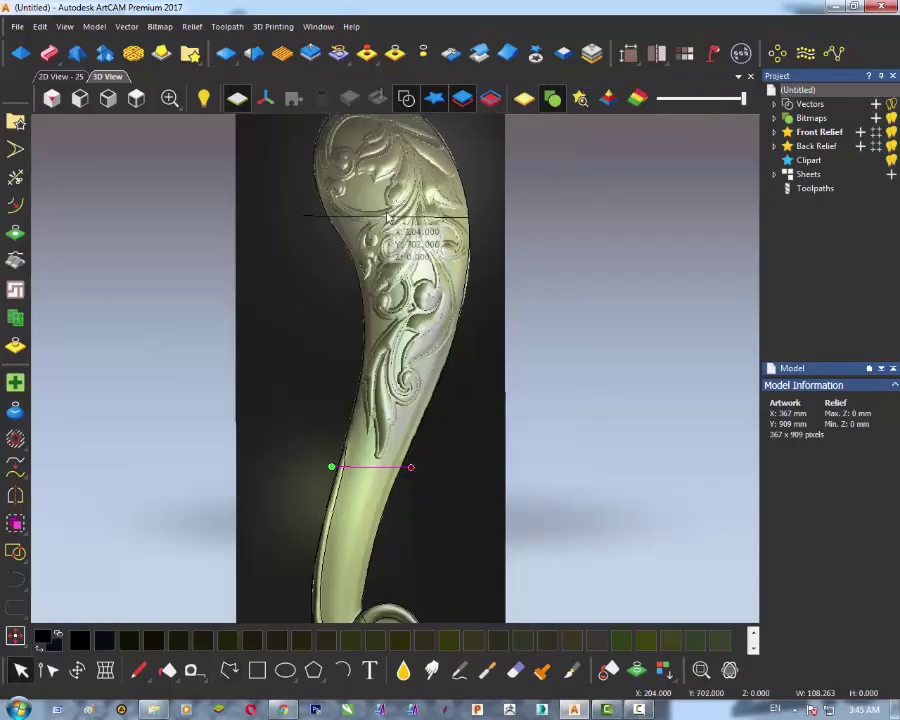
Step: Select the upper cross line for node editing and convert its span to a Bezier curve
click(392, 216)
key(n)
scroll(472, 219, up, 2)
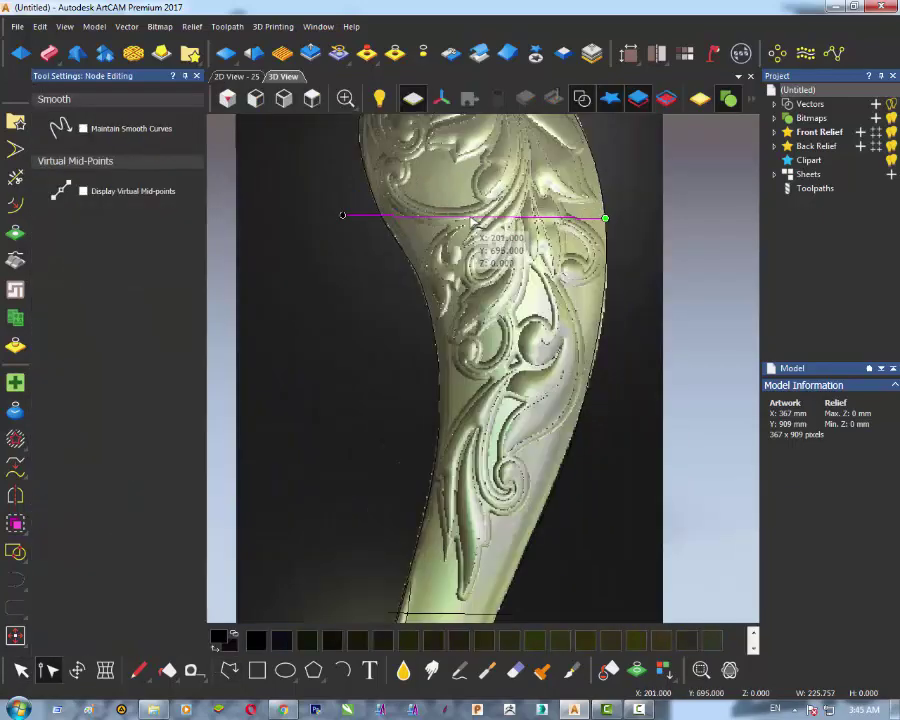
right_click(472, 219)
click(536, 36)
Step: Bend the upper cross line into an upward arch by moving its two control handles
drag(429, 216, 449, 128)
scroll(455, 135, down, 2)
scroll(521, 236, up, 4)
drag(480, 327, 507, 301)
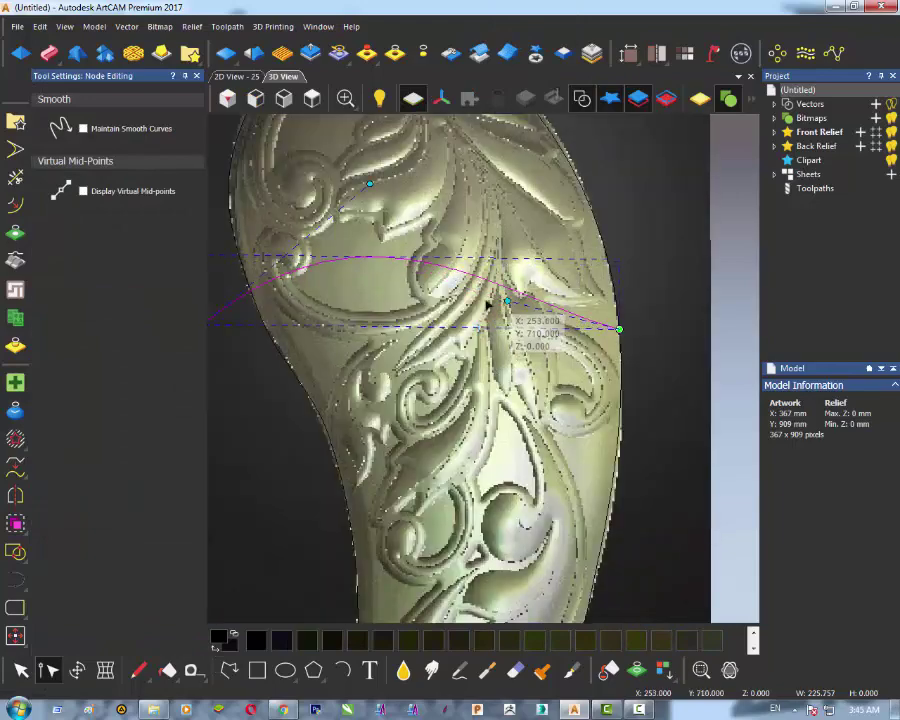
scroll(343, 350, down, 3)
scroll(507, 348, up, 3)
drag(414, 243, 350, 230)
drag(487, 336, 494, 321)
Step: Select the lower cross line just below the carved leaf tips for node editing
scroll(512, 393, down, 4)
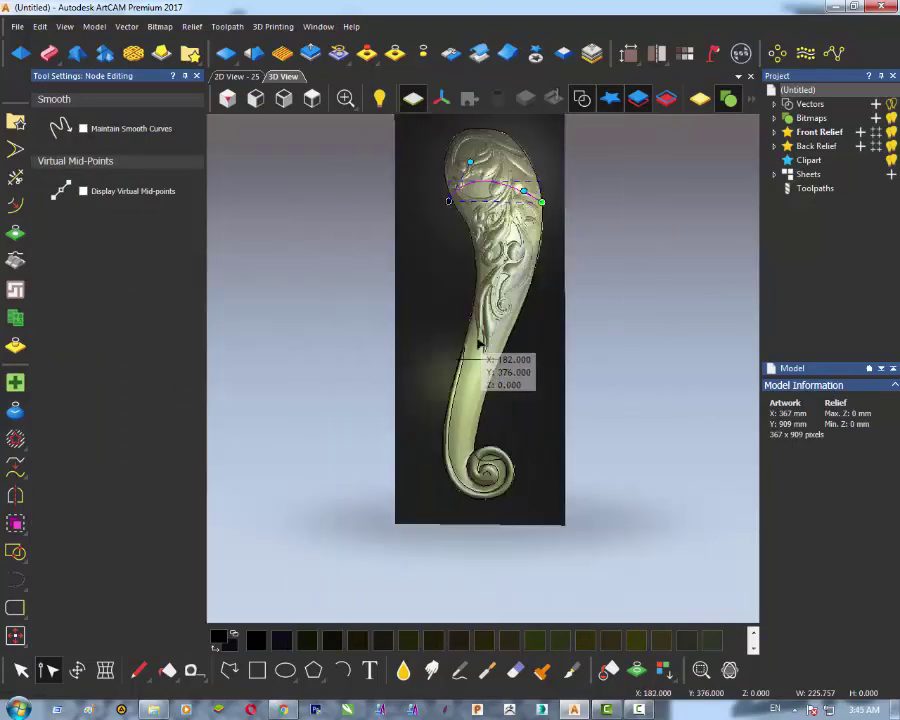
click(479, 362)
scroll(479, 366, up, 2)
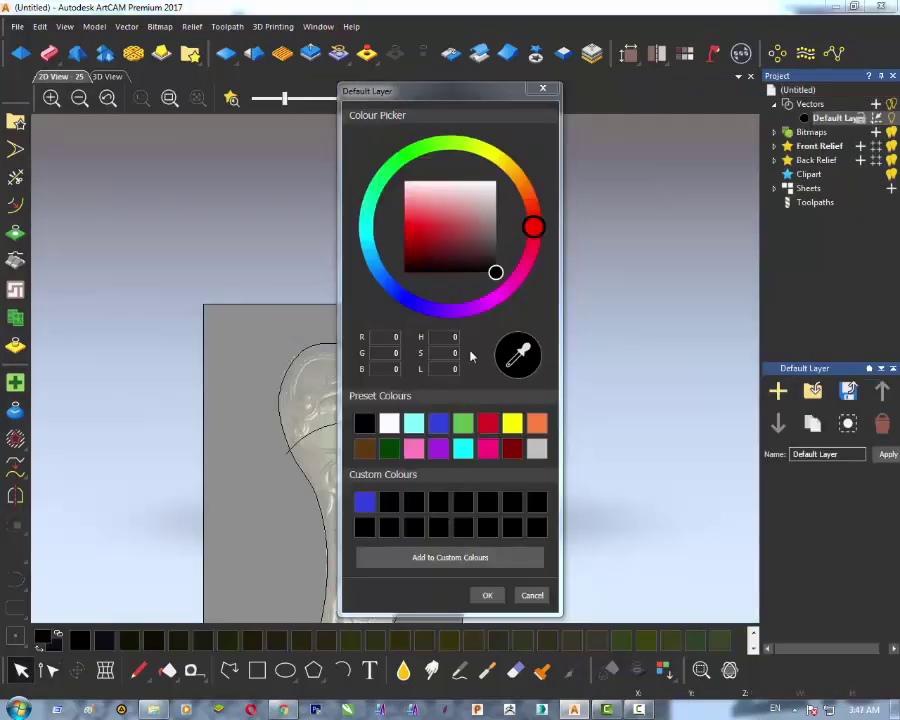
Step: Set the Default Layer's vector colour to blue and switch to the 3D view
click(487, 597)
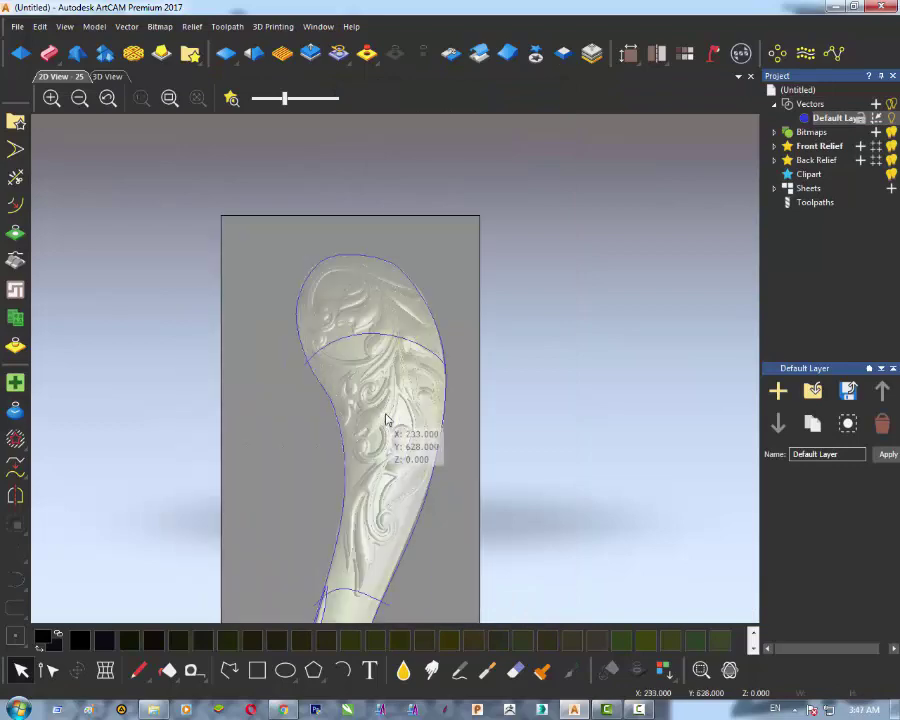
key(F3)
scroll(423, 188, up, 3)
Step: Set up a two-rail sweep between the leg's outlines, adding the upper and lower arched lines as its cross sections
click(49, 54)
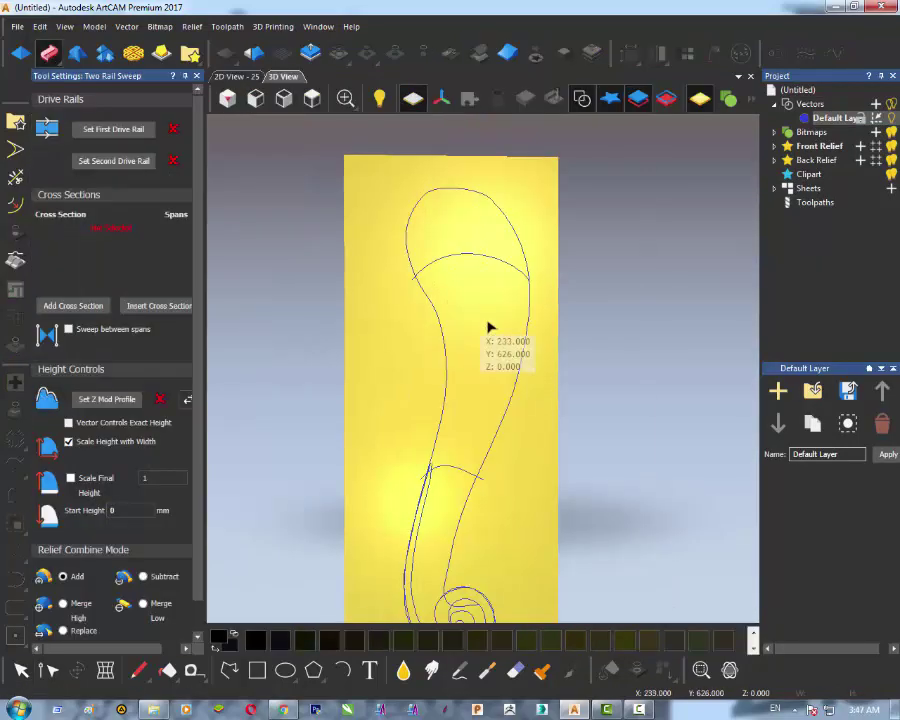
click(110, 130)
click(73, 306)
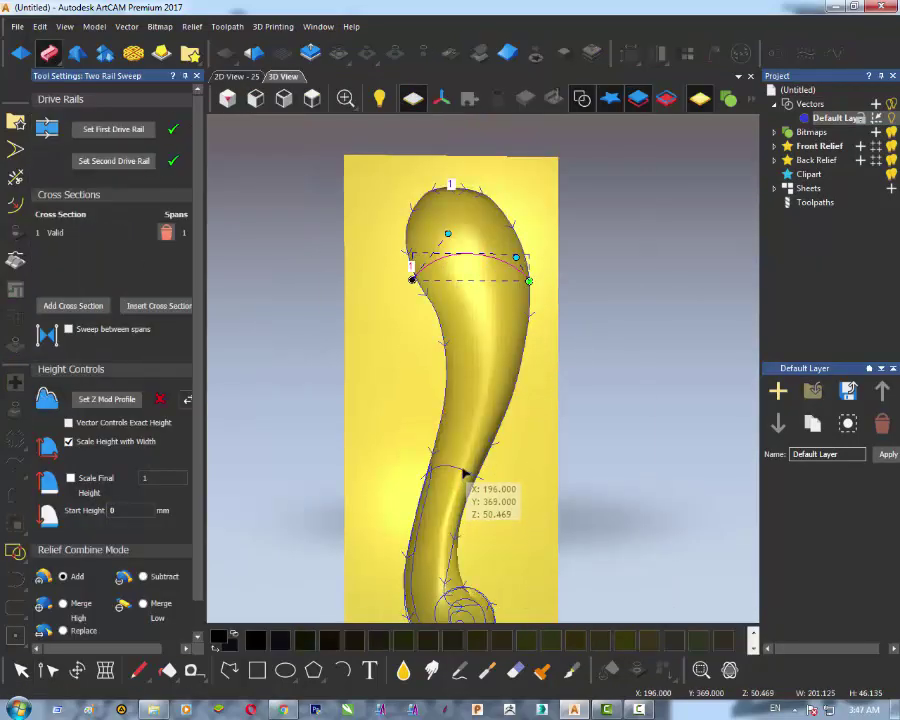
click(464, 474)
click(73, 306)
Step: Examine the swept leg surface and its scroll end from several angles, with the vectors hidden and shown
scroll(440, 440, up, 3)
middle_drag(440, 440, 570, 250)
click(582, 98)
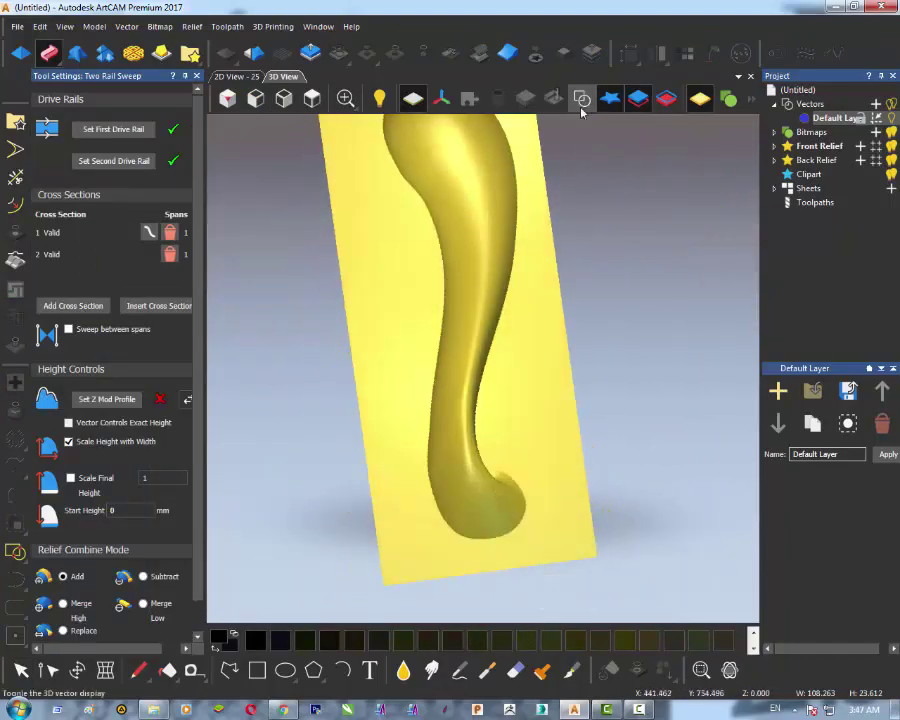
click(582, 98)
middle_drag(560, 200, 466, 580)
scroll(496, 426, up, 6)
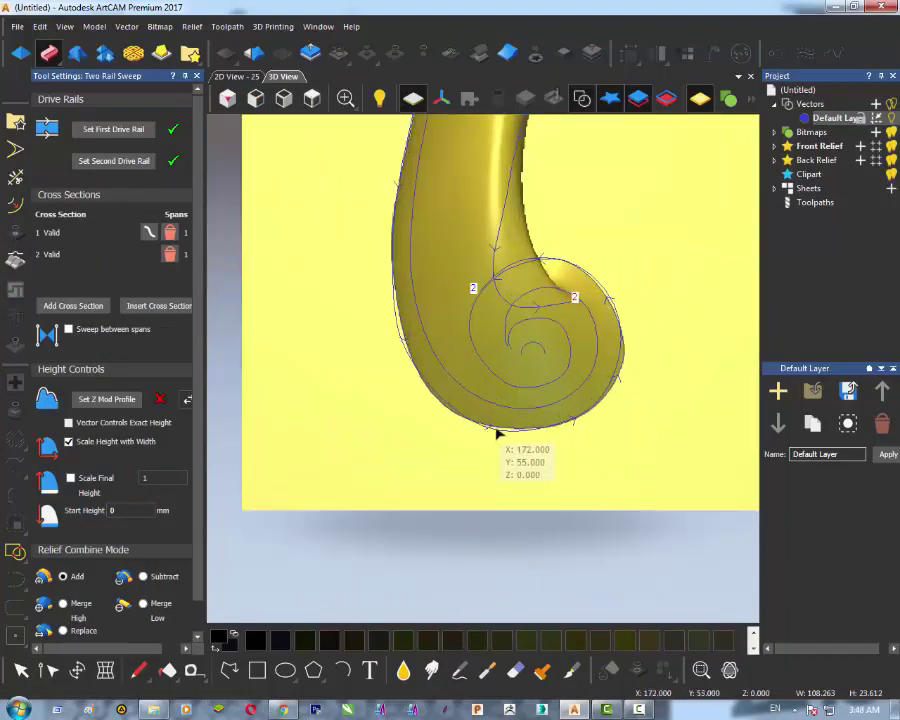
middle_drag(540, 481, 502, 191)
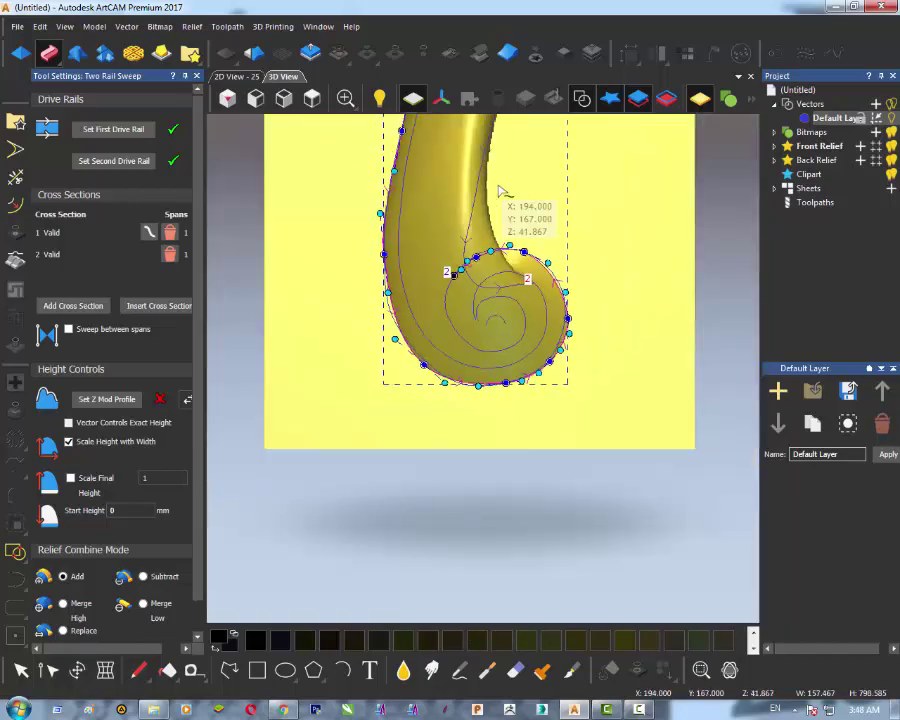
scroll(518, 377, up, 6)
middle_drag(496, 430, 490, 550)
Step: Undo the last change and close the sweep and node editing of the leg outline
drag(534, 323, 591, 283)
scroll(591, 496, down, 4)
key(ctrl+z)
scroll(477, 362, down, 4)
click(197, 76)
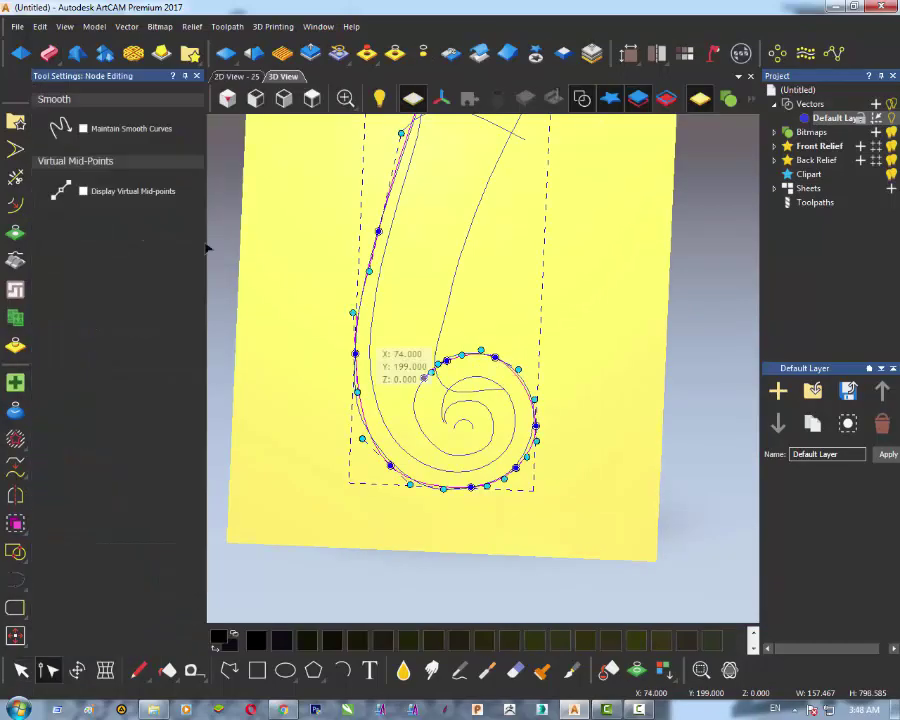
click(197, 76)
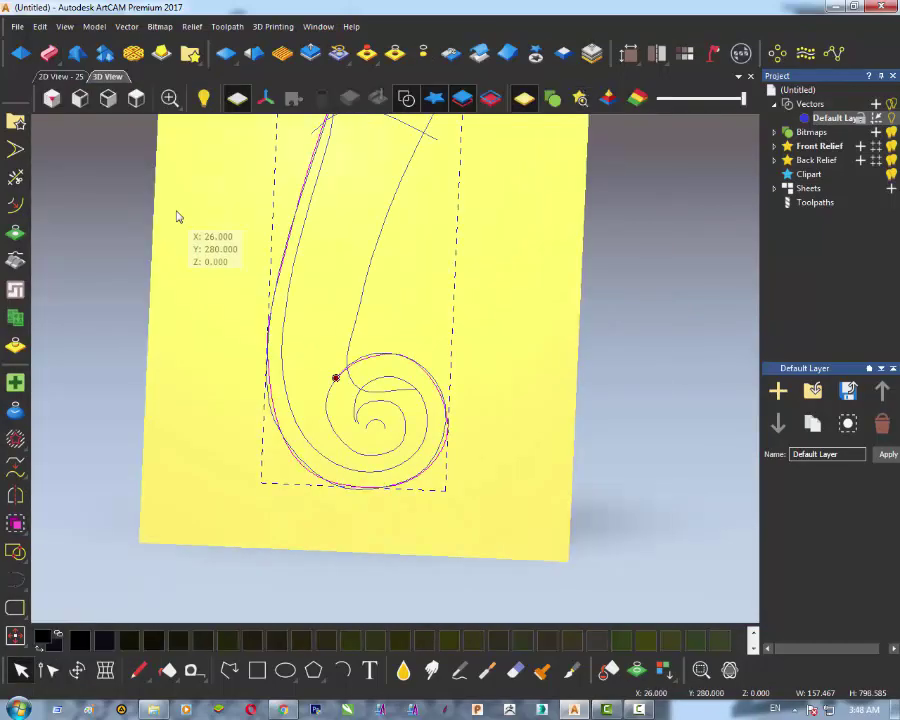
Step: Examine the leg's two-rail sweep preview in tilted and top views, especially where the leg meets the scroll
scroll(400, 240, down, 5)
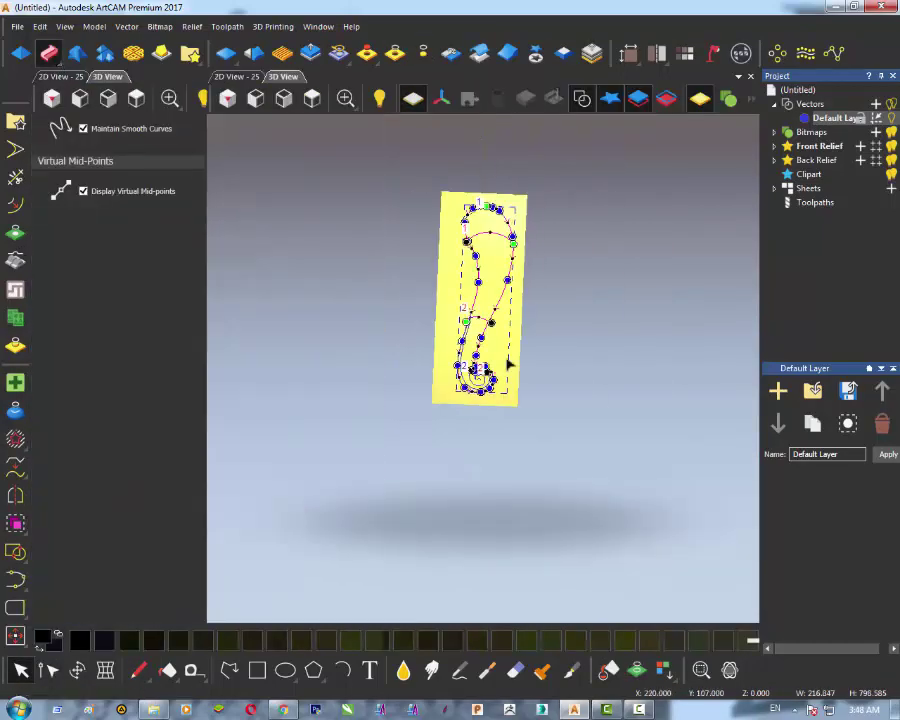
scroll(468, 402, down, 3)
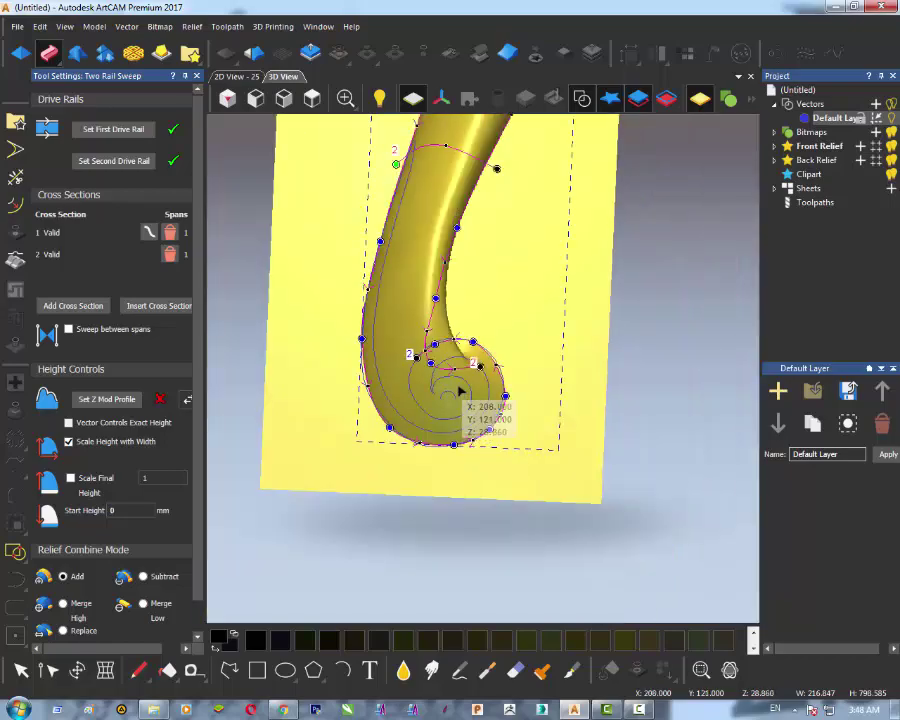
drag(459, 390, 386, 362)
scroll(450, 386, up, 4)
drag(558, 430, 410, 452)
scroll(412, 454, down, 3)
click(312, 98)
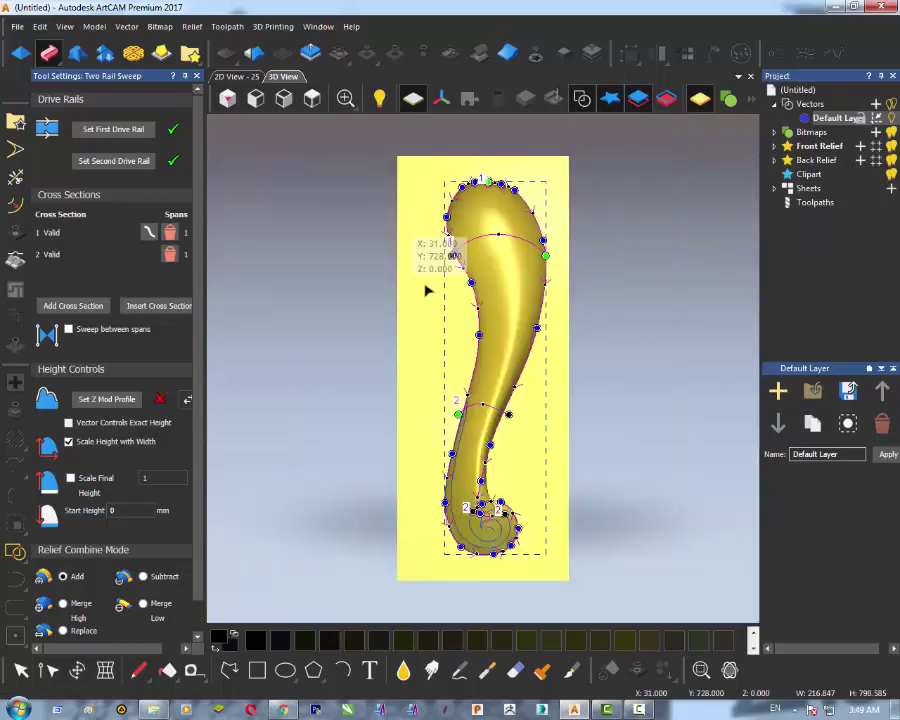
scroll(480, 516, up, 5)
drag(576, 490, 554, 470)
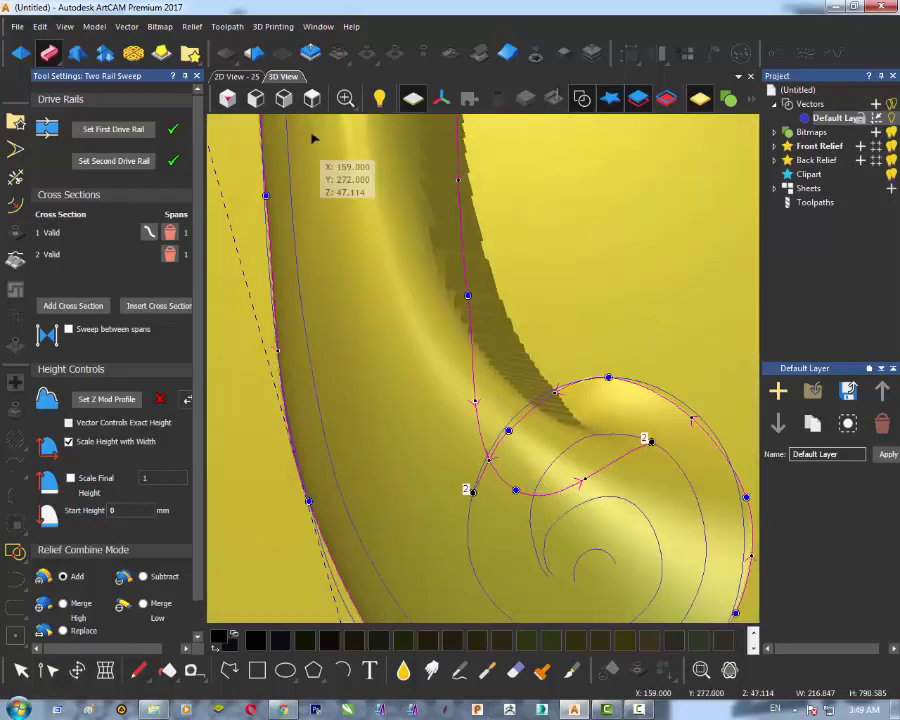
click(312, 98)
scroll(518, 510, up, 5)
drag(520, 510, 448, 471)
scroll(448, 471, down, 5)
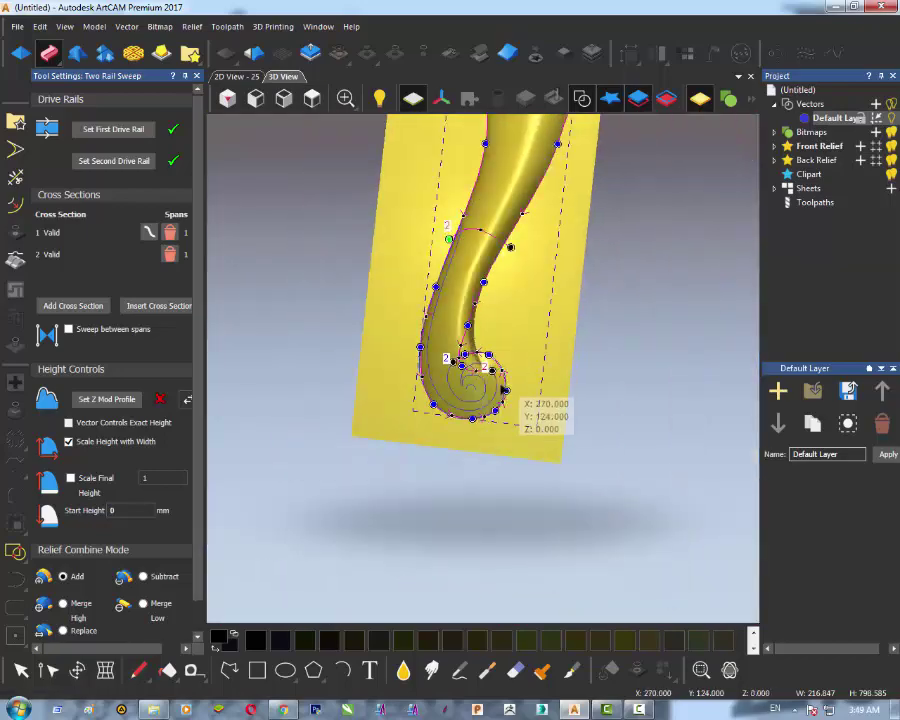
click(312, 98)
scroll(478, 382, up, 5)
drag(478, 382, 537, 470)
scroll(537, 470, down, 4)
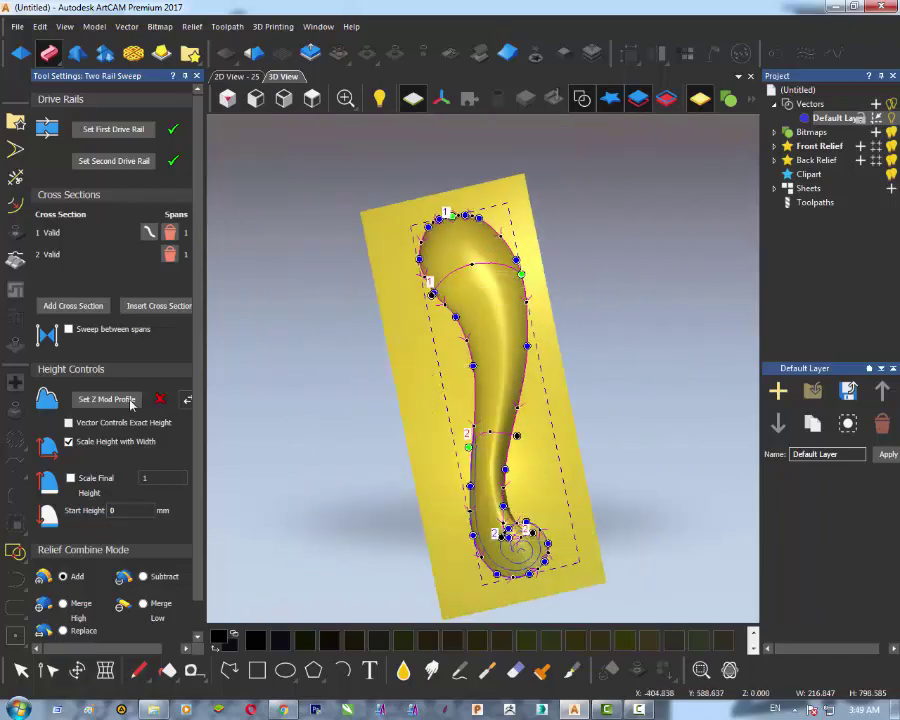
drag(409, 353, 421, 345)
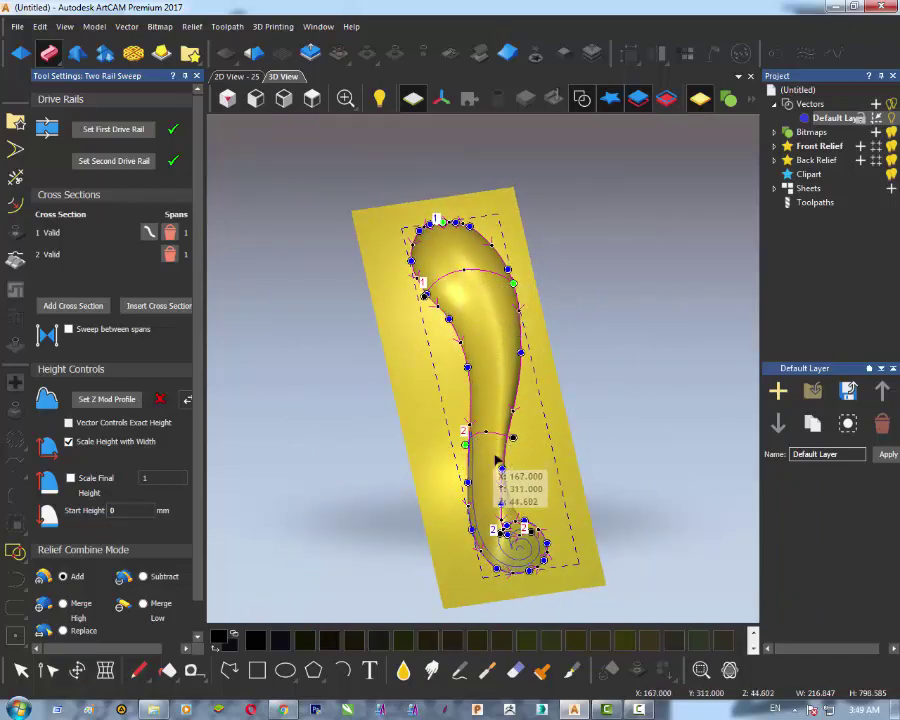
drag(495, 458, 440, 452)
Step: Apply the leg's two-rail sweep to the Front Relief in Add mode and close the sweep
scroll(193, 390, down, 3)
click(774, 146)
click(117, 627)
click(168, 632)
Step: Add three new relief layers to the Front Relief and make Relief Layer 1 active
click(861, 148)
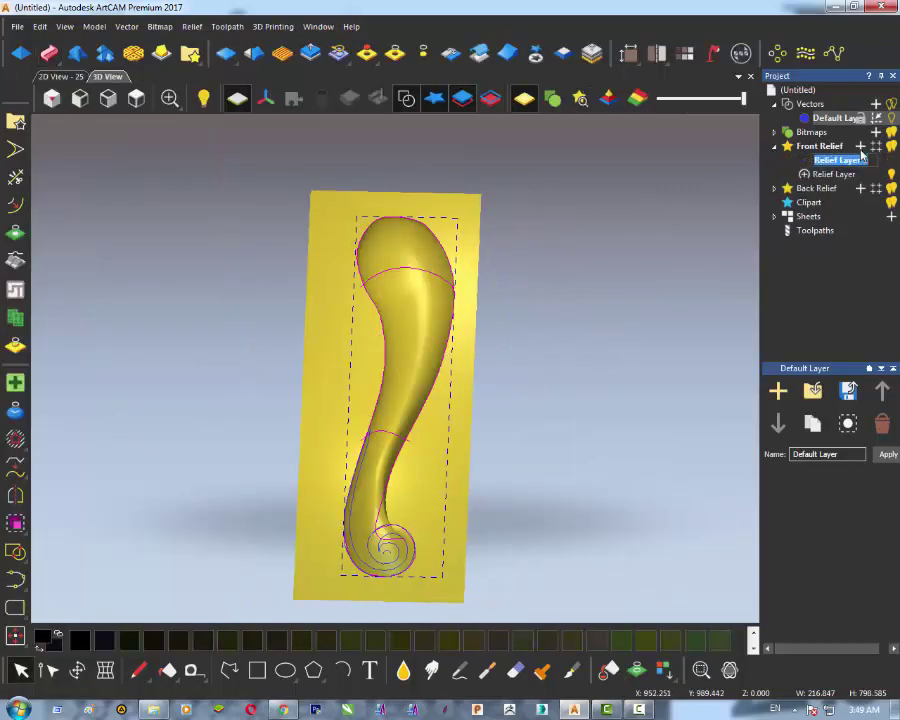
click(834, 190)
Step: Hide the original relief layer that holds the swept leg
click(136, 98)
scroll(396, 546, up, 6)
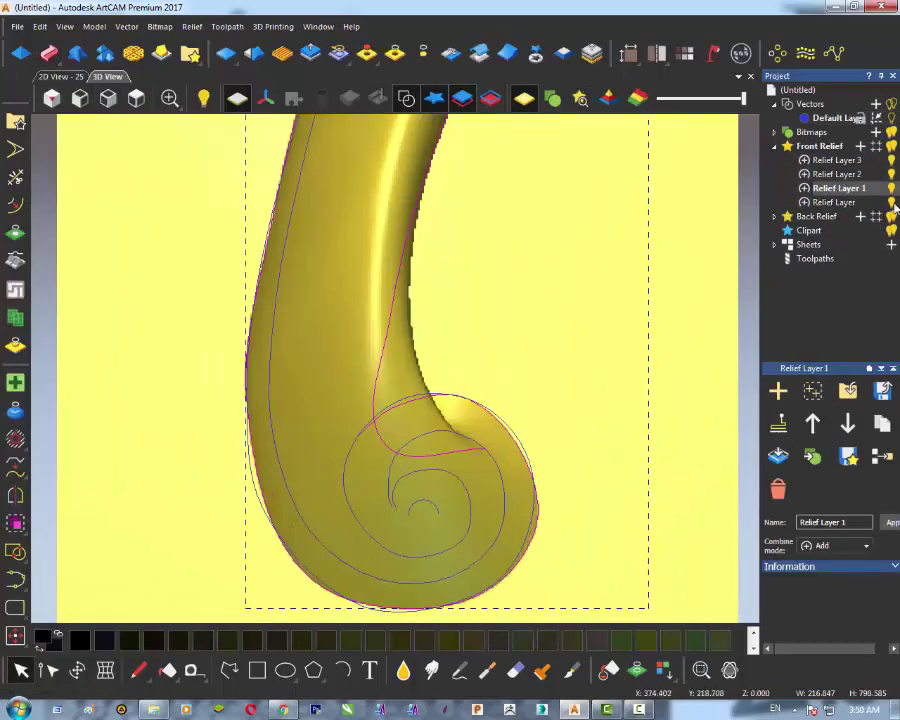
click(891, 203)
Step: Move the leg's outline vectors to a new hidden vector layer and make the Default Layer active
click(371, 533)
scroll(398, 480, down, 4)
scroll(388, 436, up, 3)
click(392, 284)
scroll(392, 240, down, 4)
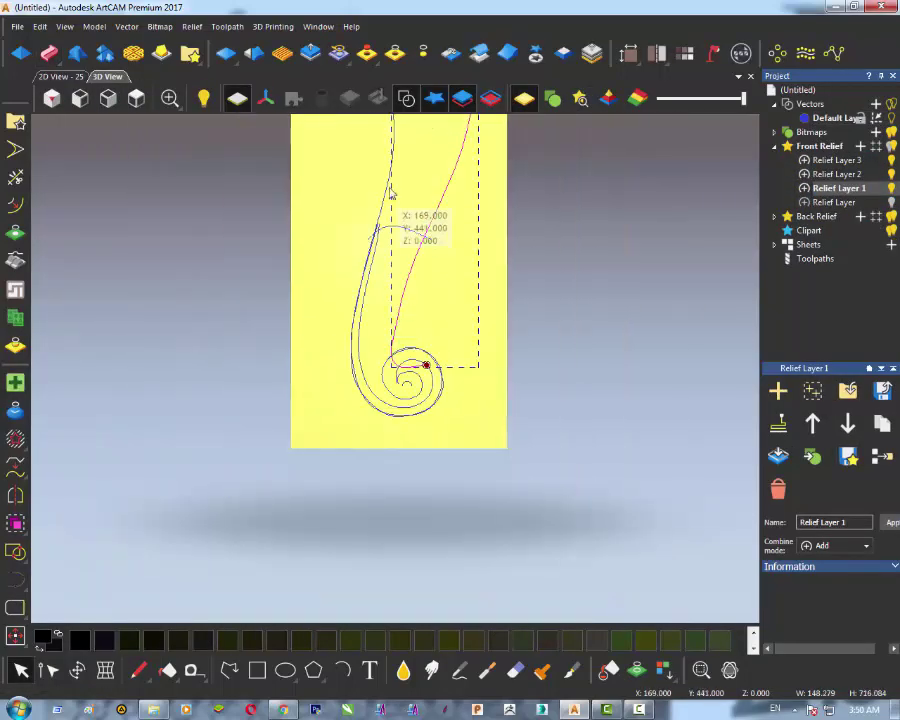
shift+click(390, 189)
right_click(389, 188)
mouse_move(447, 511)
click(576, 512)
click(891, 118)
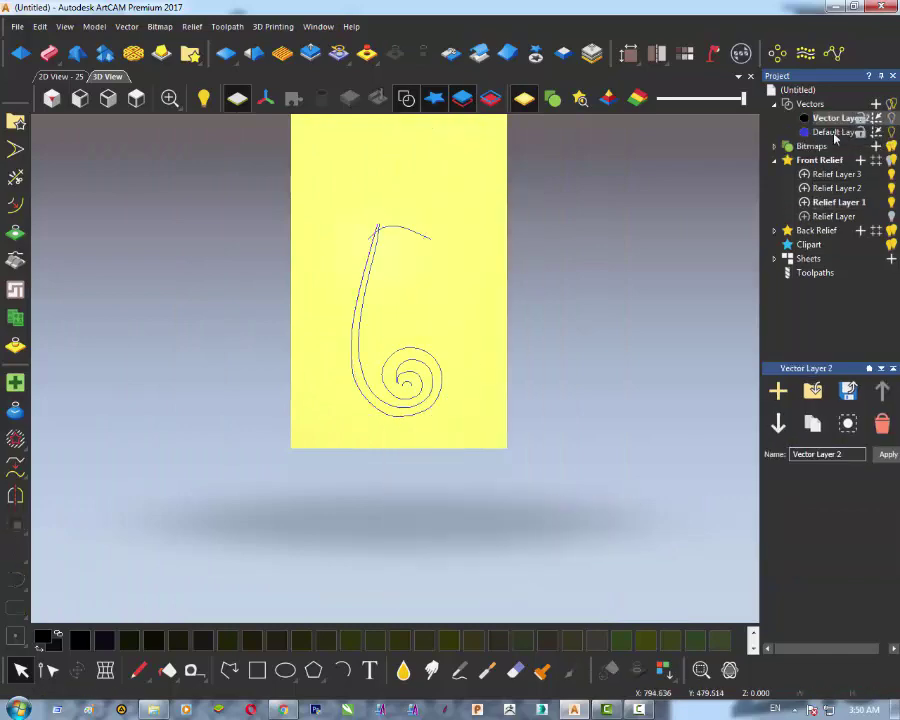
click(835, 133)
Step: Try a two-rail sweep of the whole scroll between its spiral curves, using the centre arc as cross section and reversing the second rail
scroll(399, 375, up, 5)
click(374, 458)
scroll(396, 362, down, 2)
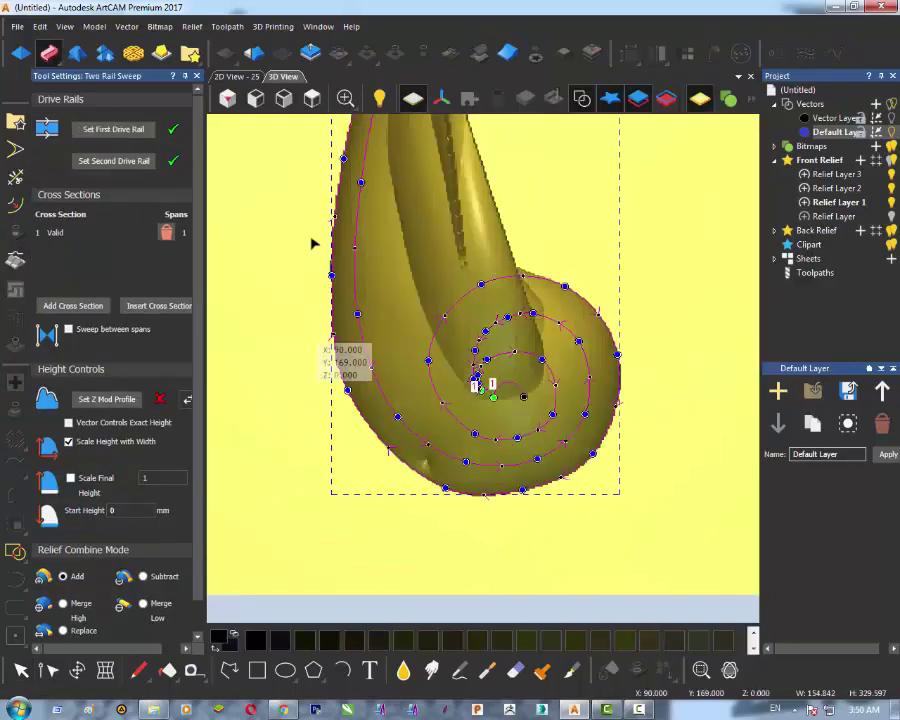
scroll(310, 240, down, 2)
click(179, 161)
Step: Examine the scroll's sweep preview from tilted and top views, and close the sweep without applying it
middle_drag(494, 440, 512, 462)
scroll(480, 500, up, 5)
middle_drag(354, 289, 402, 370)
scroll(402, 370, down, 2)
click(312, 98)
scroll(492, 543, down, 3)
scroll(492, 543, up, 2)
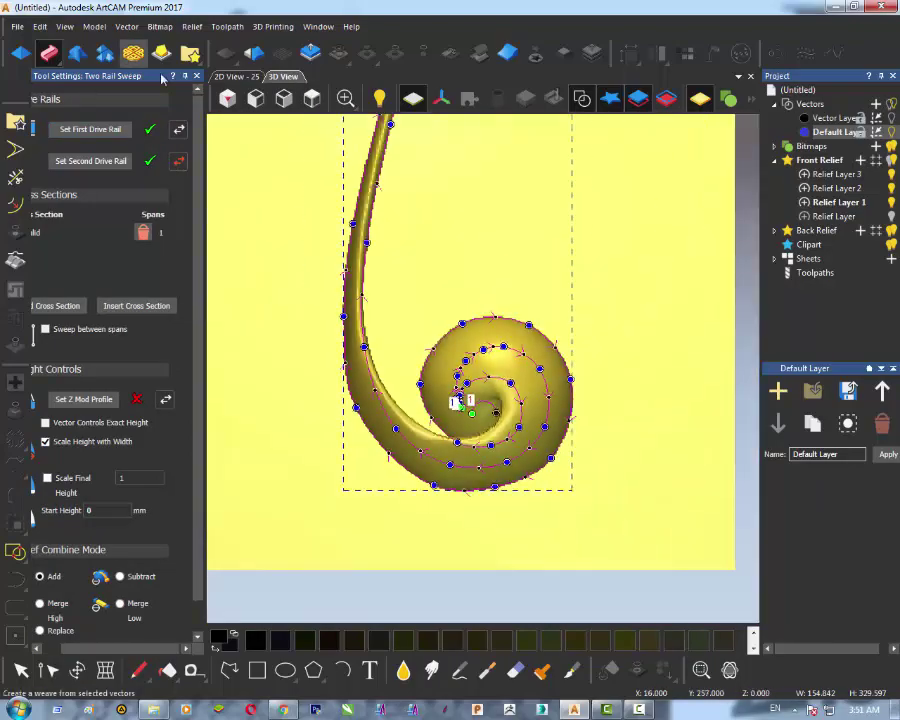
click(197, 79)
Step: Show the reference image over the relief and split the scroll's spiral curves into separate segments around the centre
click(555, 104)
scroll(411, 416, up, 5)
key(n)
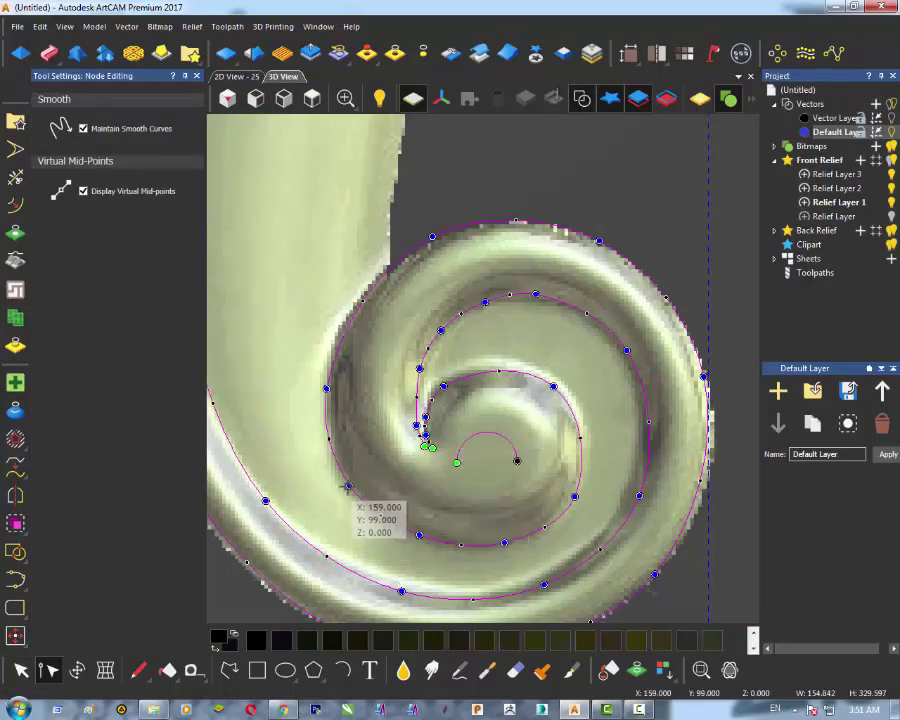
scroll(538, 560, down, 2)
scroll(576, 479, up, 2)
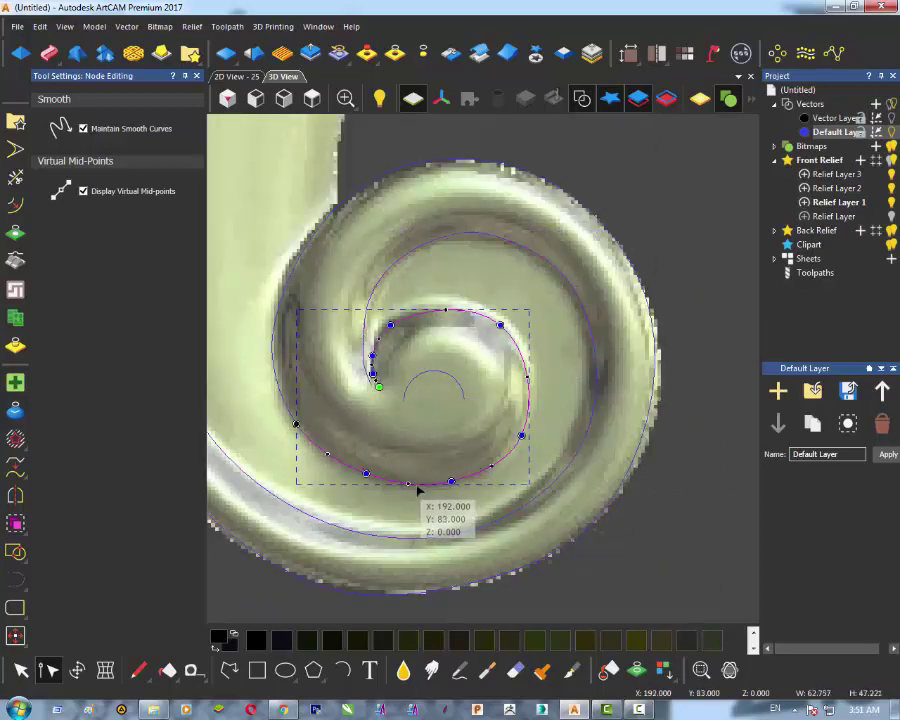
scroll(466, 432, down, 2)
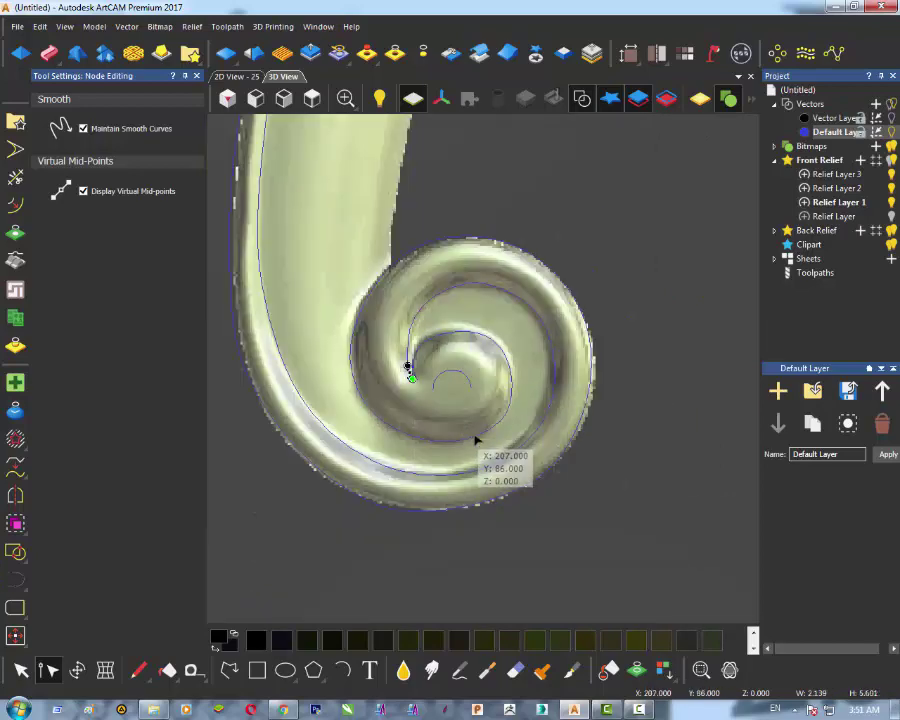
Step: Create the scroll's centre knob on Relief Layer 1 as a two-rail sweep with the centre arc as cross section, in Add mode
click(826, 203)
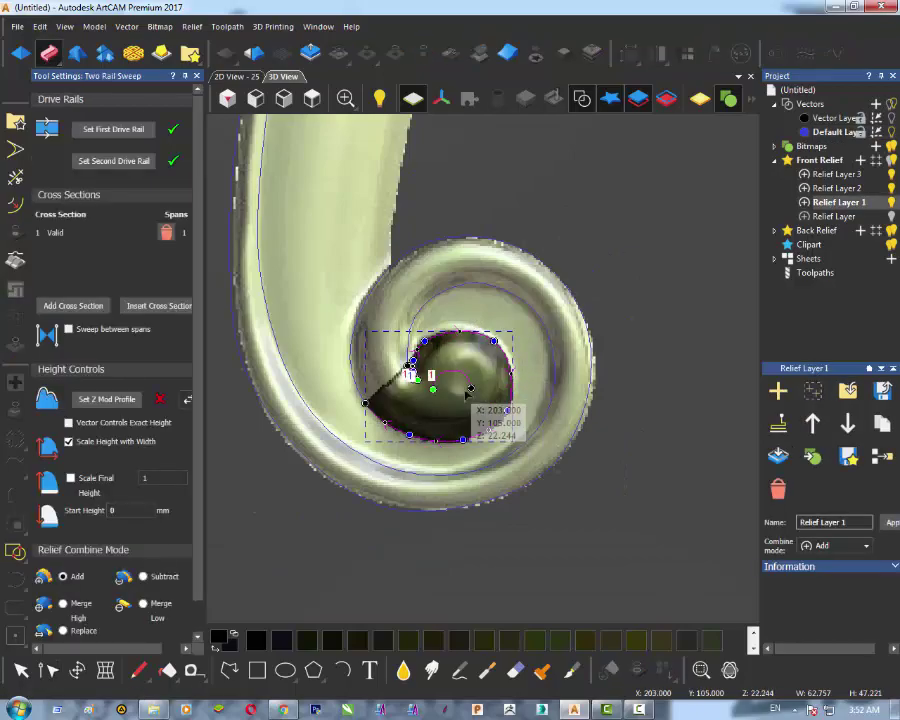
middle_drag(470, 386, 528, 278)
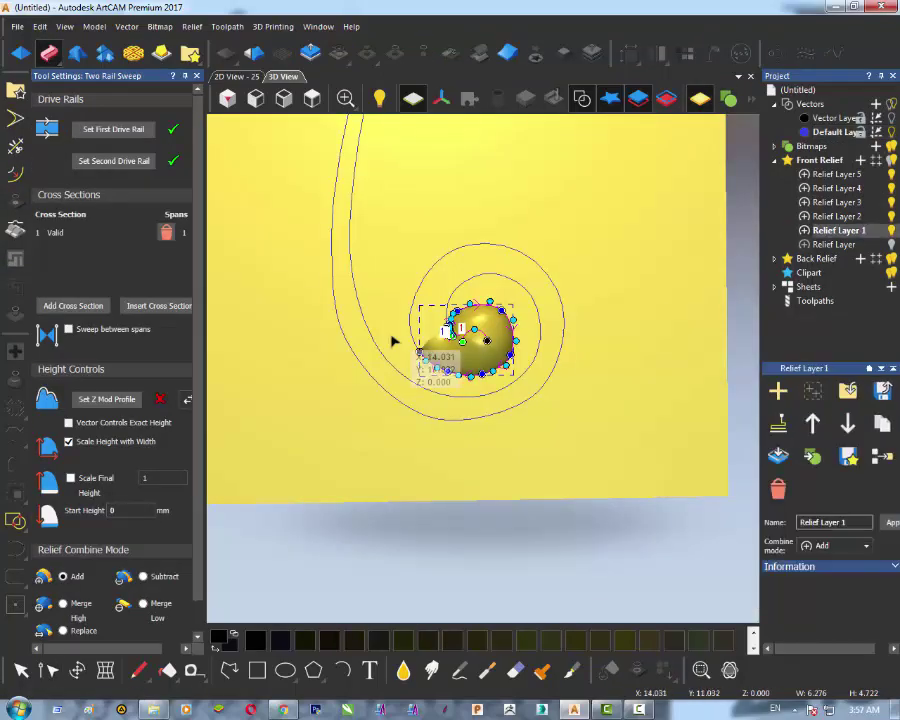
scroll(442, 338, up, 4)
scroll(128, 560, down, 2)
click(127, 633)
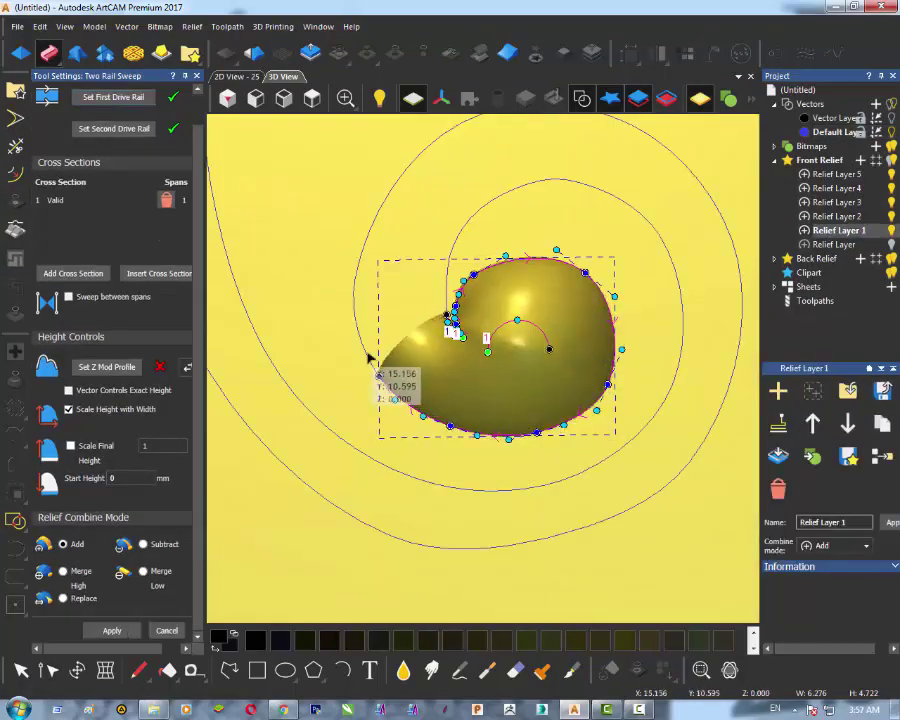
Step: Sweep the scroll's upper turn between its inner and outer curve segments with the same cross section, and apply it
click(142, 102)
click(464, 220)
click(132, 129)
middle_drag(404, 369, 458, 382)
scroll(458, 382, down, 3)
click(118, 631)
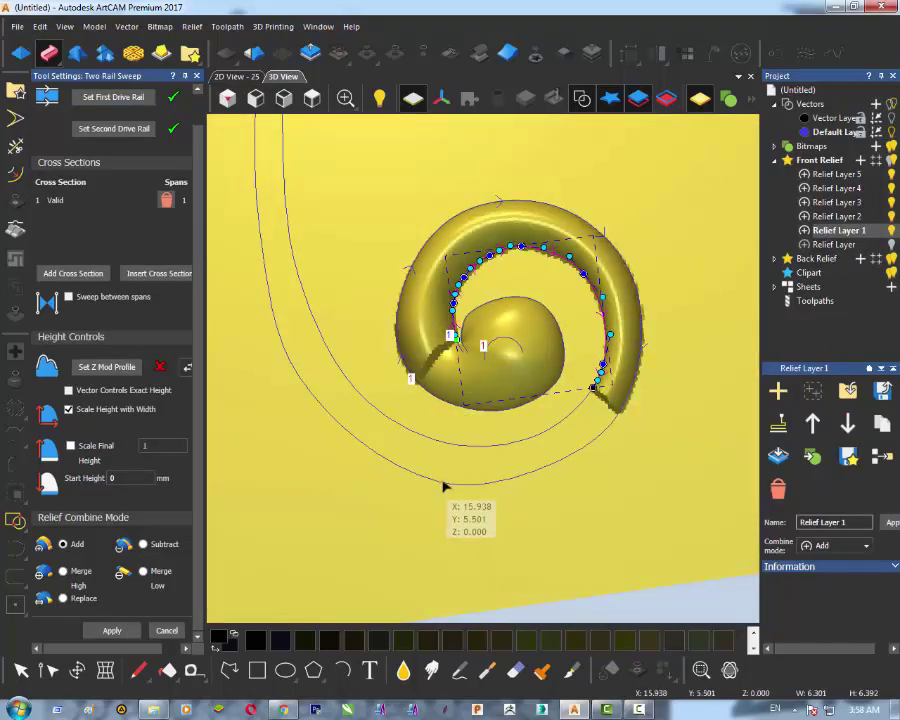
Step: Sweep the remaining outer band, from the scroll's lower turn up the leg's edge, between its two border curves and apply it
click(446, 484)
click(138, 99)
click(360, 390)
click(134, 129)
click(116, 631)
Step: Examine the joins between the swept scroll sections and close the two-rail sweep
scroll(512, 386, down, 3)
scroll(512, 386, up, 5)
middle_drag(512, 386, 460, 402)
middle_drag(533, 362, 353, 357)
scroll(430, 321, up, 2)
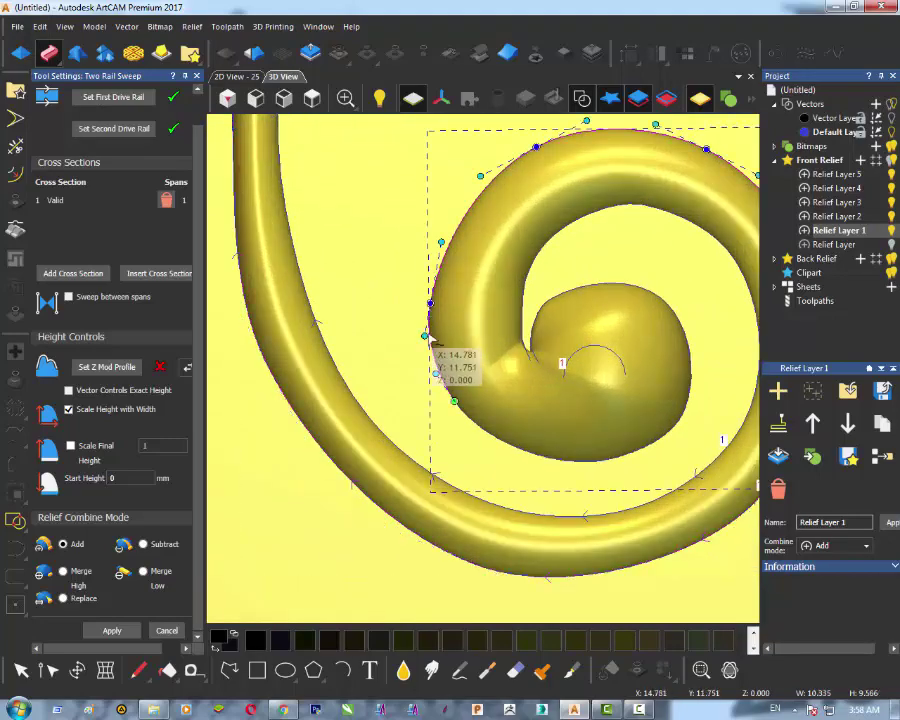
scroll(430, 337, down, 4)
scroll(383, 388, down, 2)
click(168, 630)
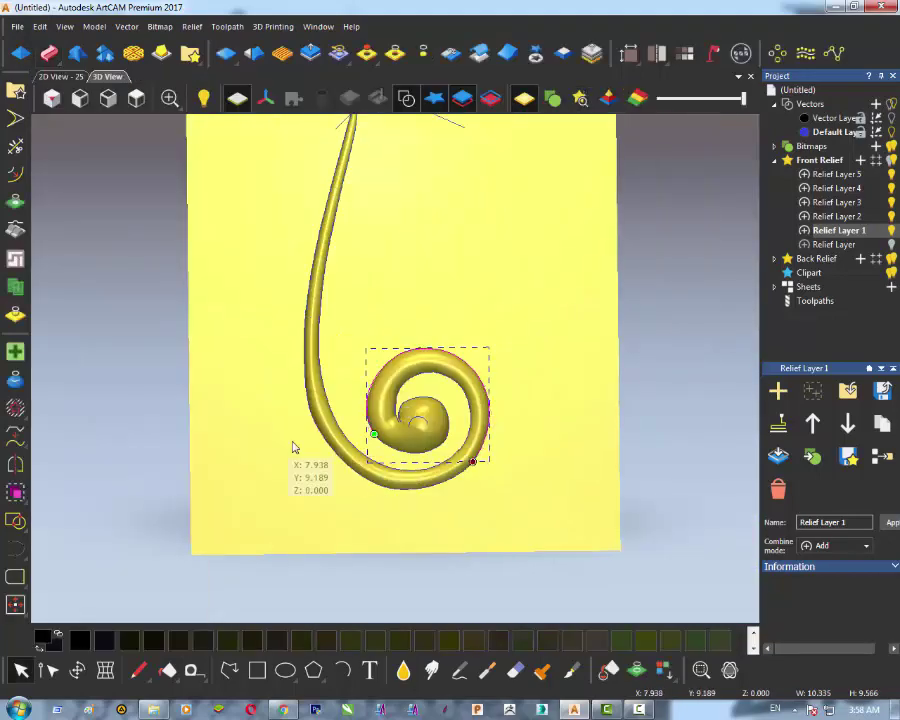
Step: Show the base leg relief together with the scroll and examine where the scroll's band meets the leg
click(292, 442)
scroll(292, 442, down, 2)
click(891, 246)
scroll(331, 414, up, 3)
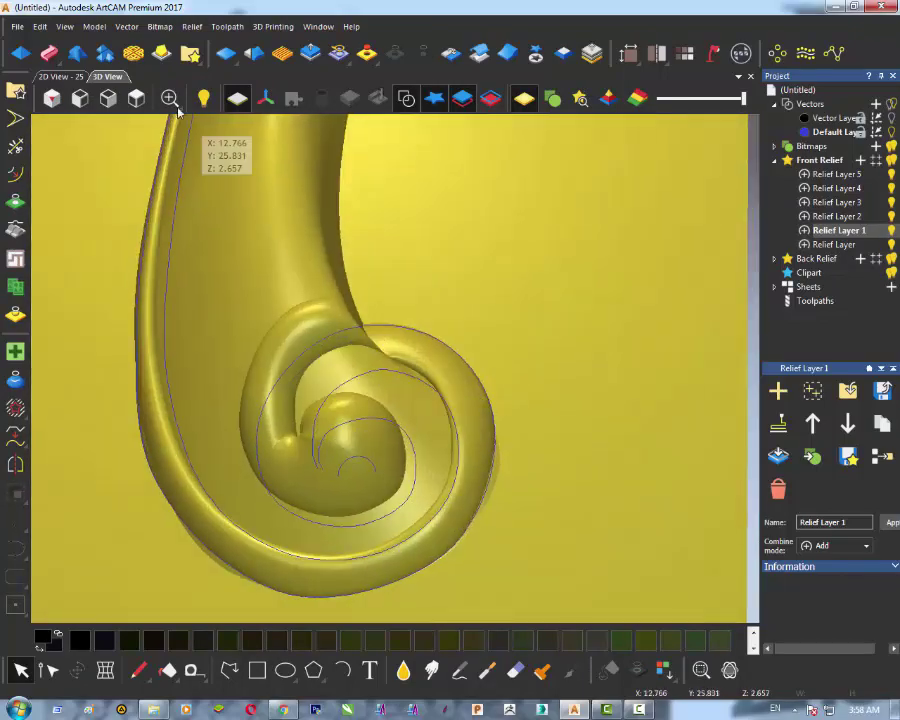
drag(400, 440, 303, 398)
scroll(388, 335, up, 2)
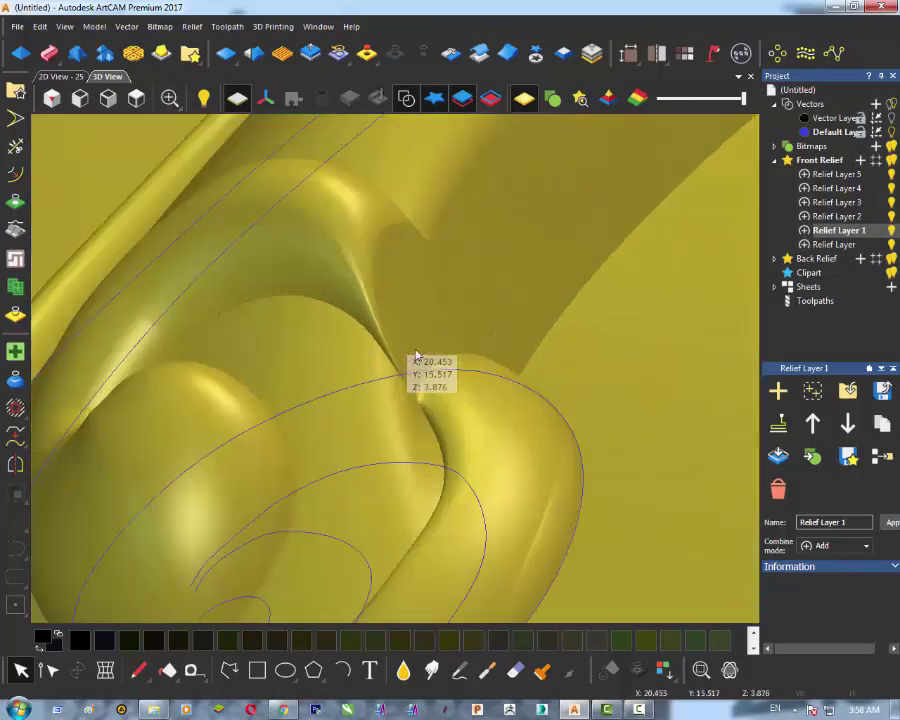
drag(393, 374, 446, 402)
scroll(480, 385, down, 2)
drag(495, 379, 366, 250)
scroll(366, 250, down, 5)
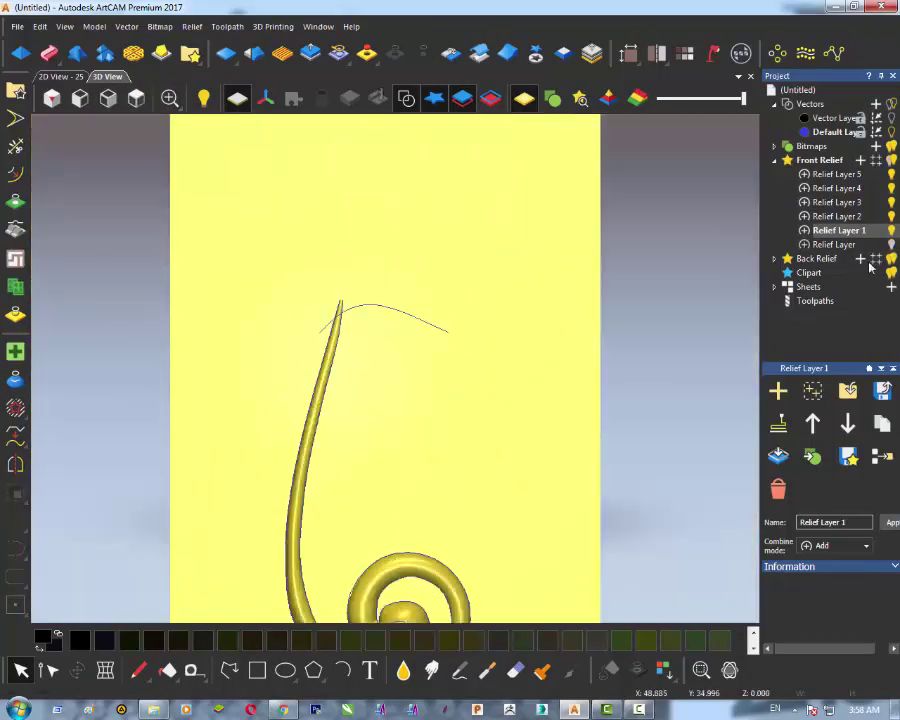
Step: Create a boundary vector from the composite scroll relief, and show the base leg relief in place of the scroll layer
click(16, 318)
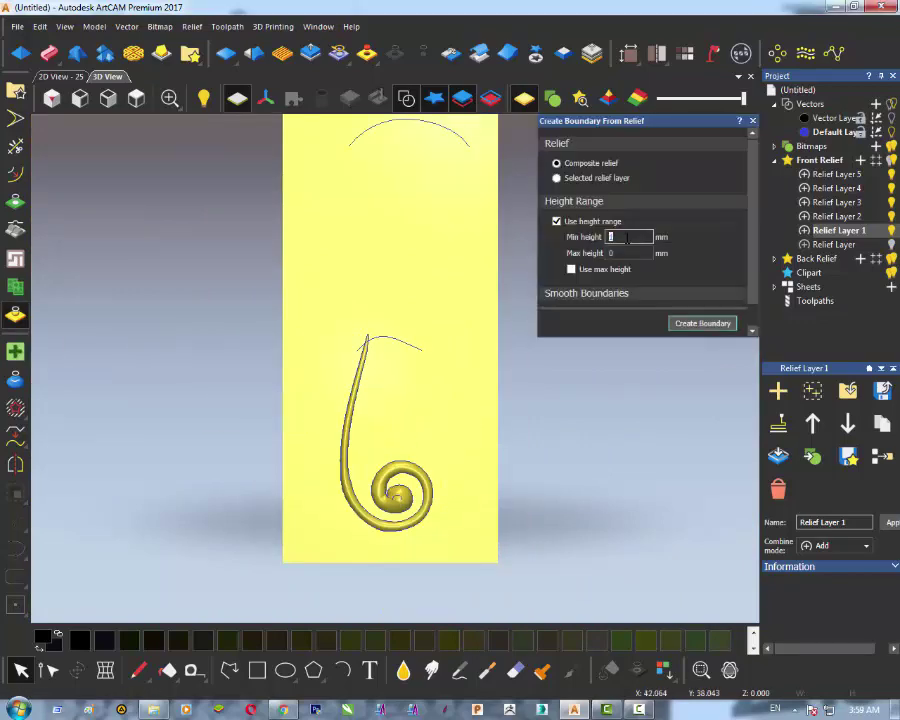
click(703, 324)
scroll(397, 497, up, 5)
click(753, 121)
click(891, 231)
click(891, 245)
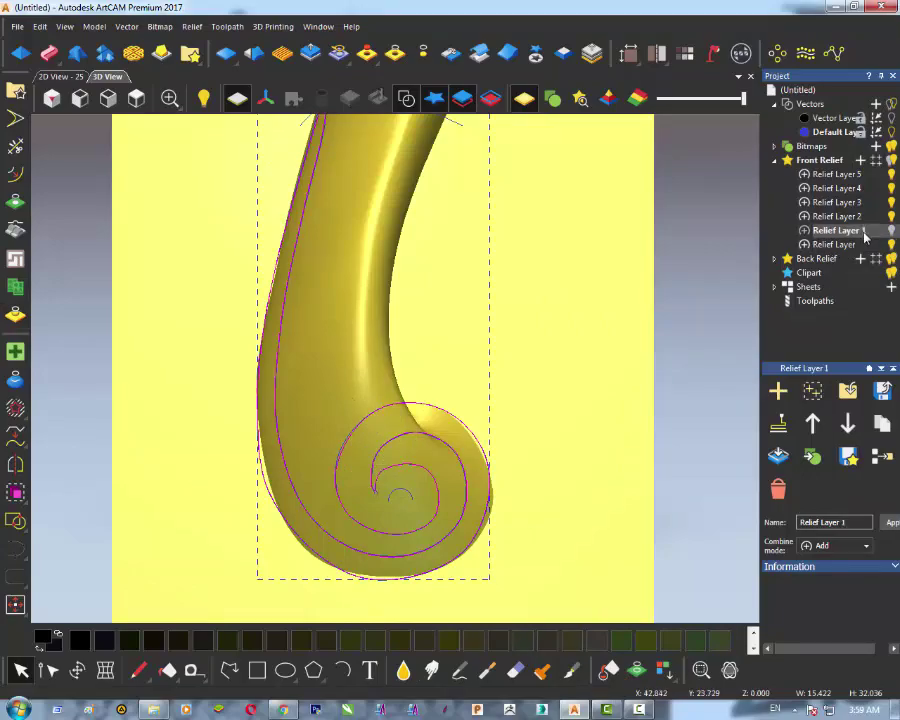
Step: Add a plane shape with a 4 mm start height to Relief Layer 2 inside the scroll's boundary
click(24, 53)
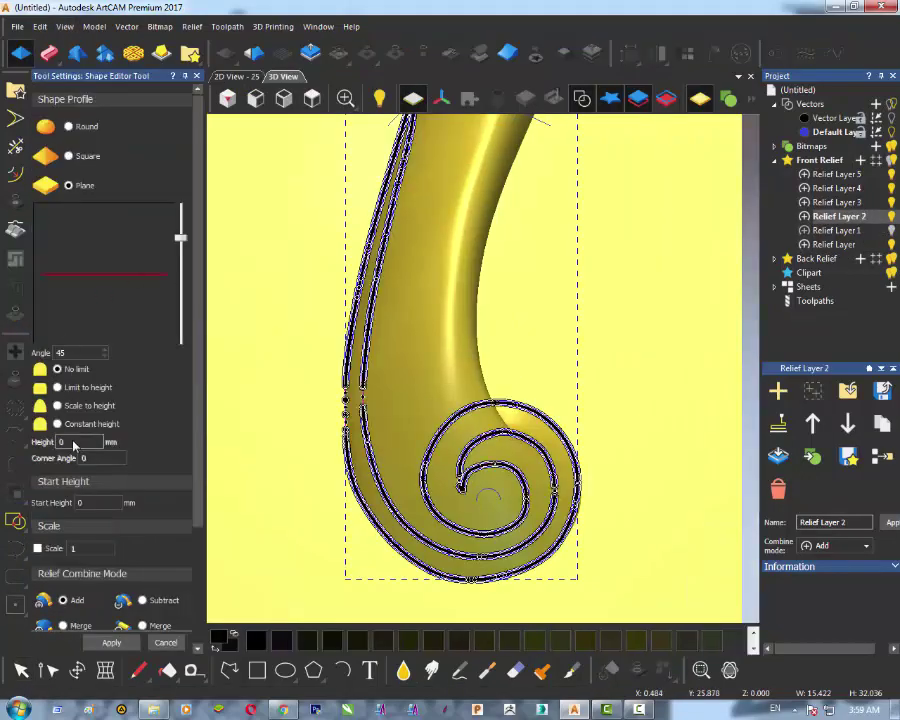
text(4)
drag(610, 510, 330, 390)
scroll(139, 395, down, 3)
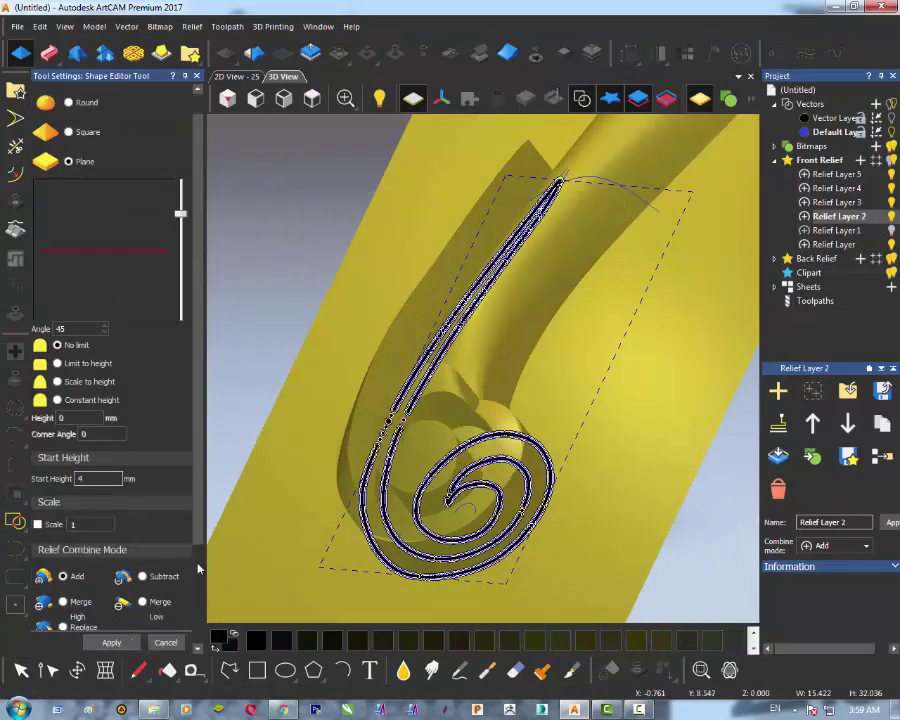
click(165, 645)
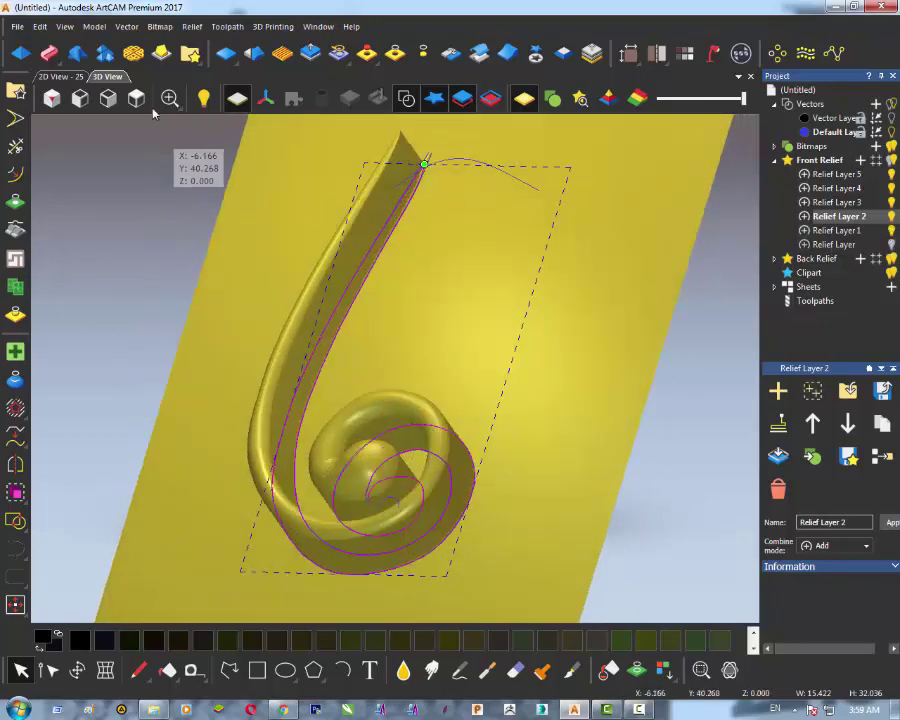
Step: Merge the scroll and plane layers, and combine the merged layer with the base leg using Merge High
click(405, 99)
drag(402, 330, 452, 405)
scroll(370, 348, down, 3)
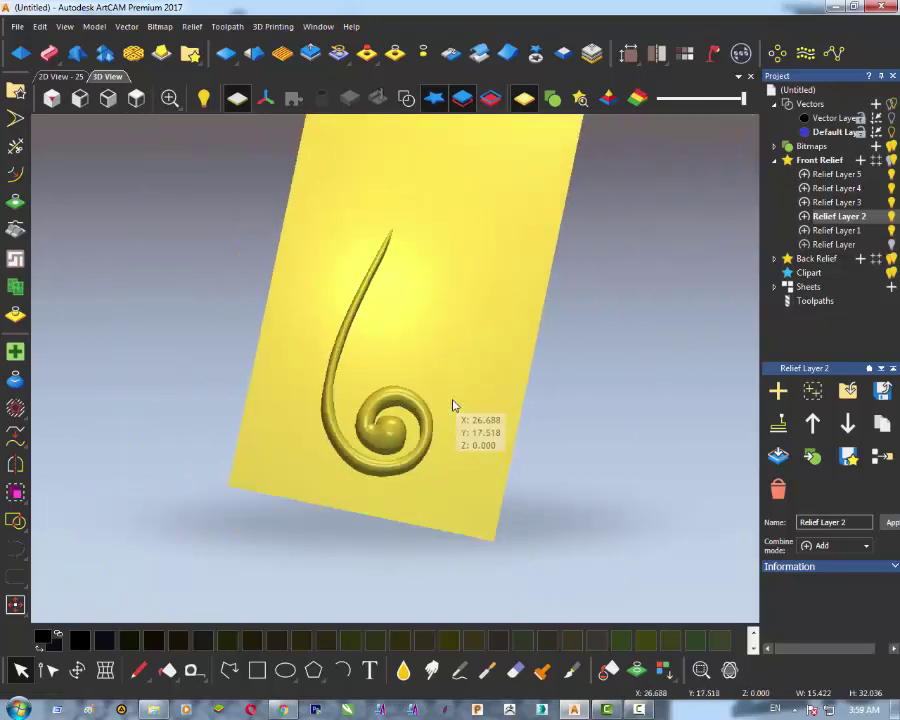
click(878, 458)
scroll(400, 420, up, 3)
drag(452, 462, 415, 510)
scroll(316, 462, down, 4)
drag(240, 400, 279, 341)
scroll(315, 298, up, 4)
drag(591, 464, 270, 232)
click(136, 98)
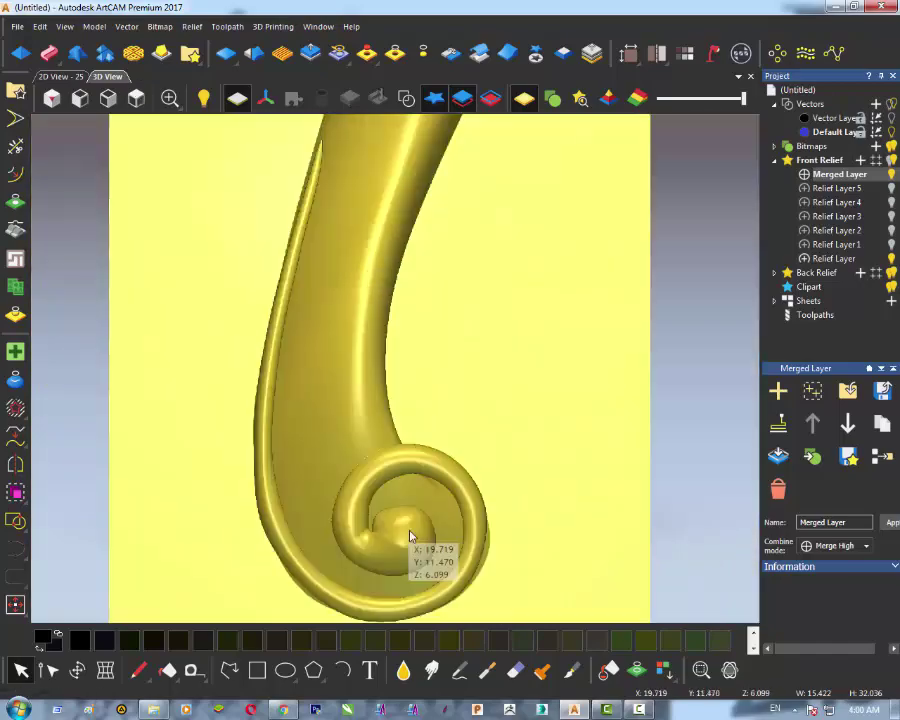
Step: Hide the merged layer, show the 4 mm plane layer on the base leg, and isolate it by hiding the leg
drag(409, 530, 400, 480)
click(891, 174)
click(891, 230)
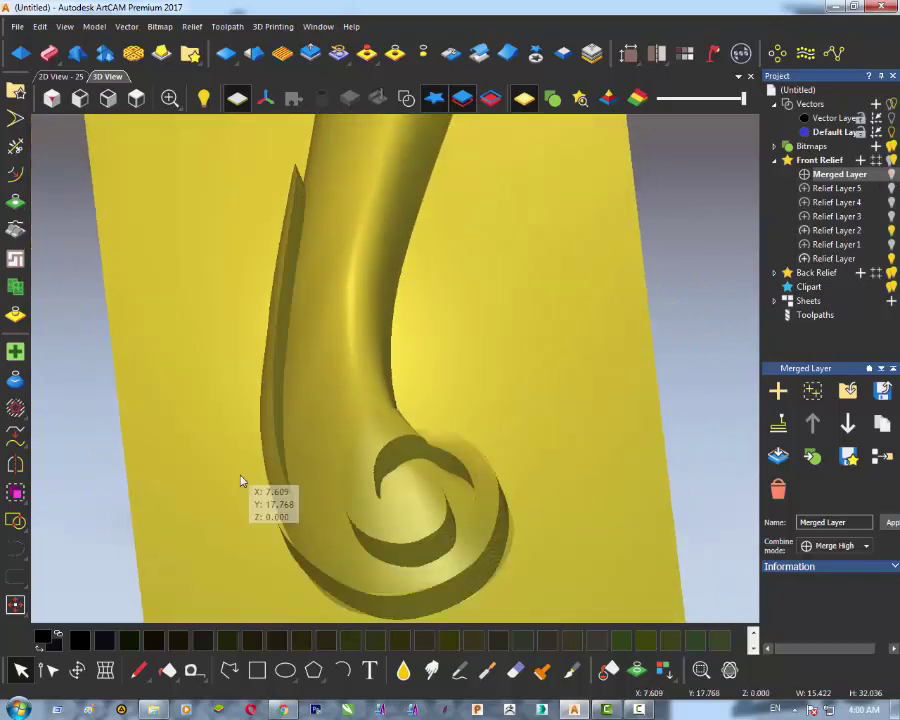
drag(241, 480, 327, 560)
click(891, 258)
Step: Carve the plane layer's edges around the scroll with radius 142 pixels, strength 58% and a 0 mm material safety plane
click(490, 677)
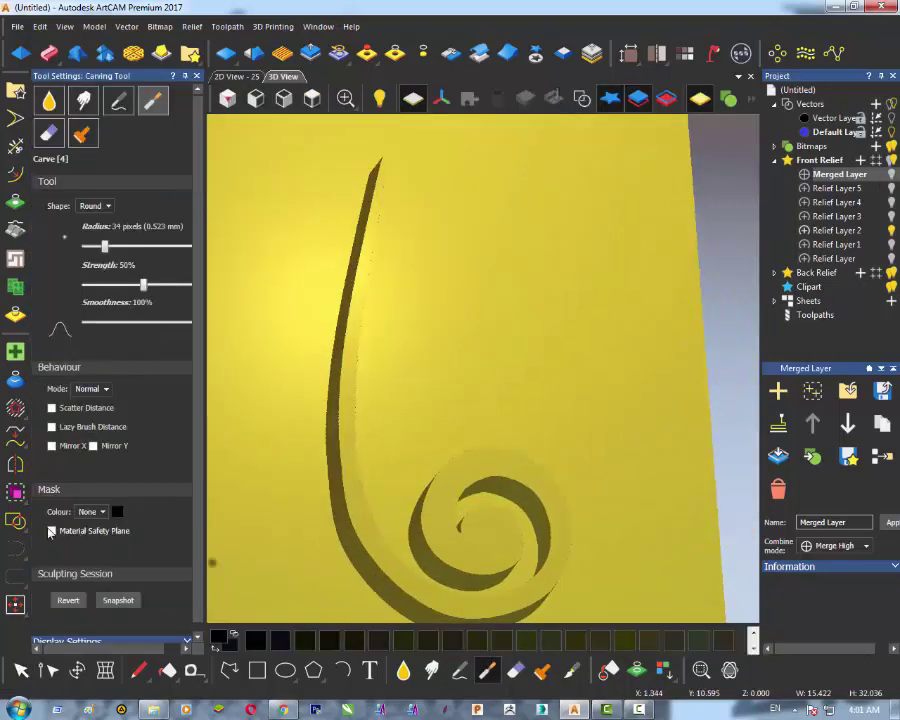
middle_drag(373, 261, 436, 266)
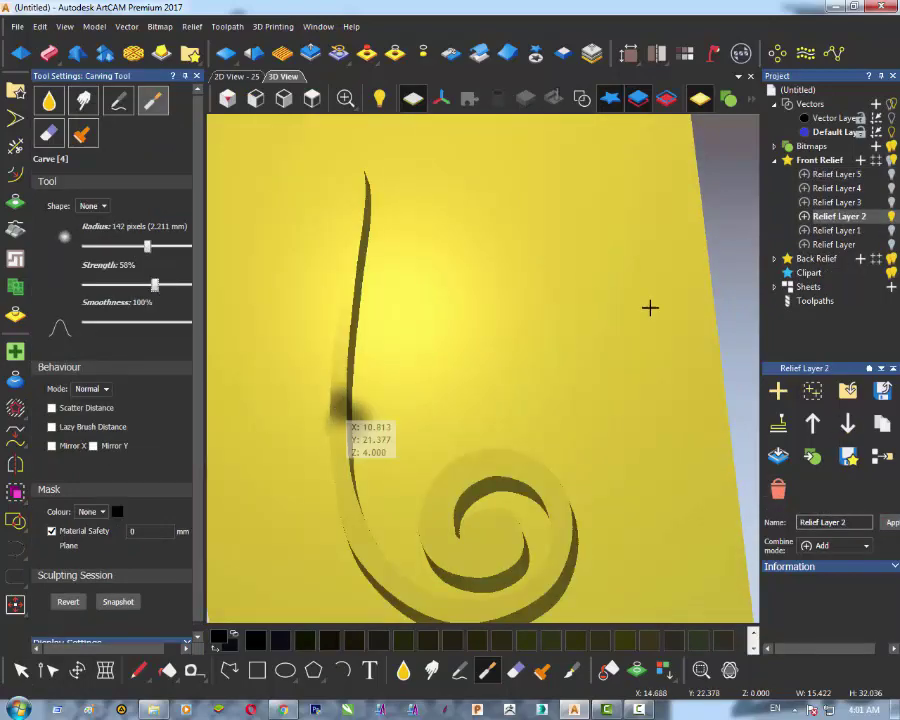
middle_drag(650, 307, 325, 437)
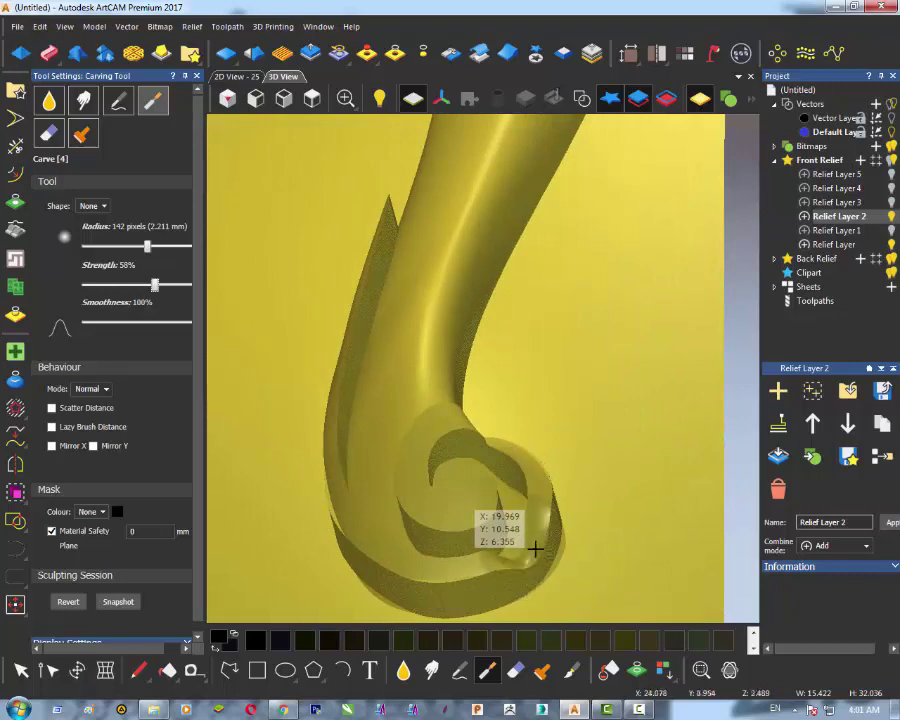
middle_drag(347, 551, 578, 605)
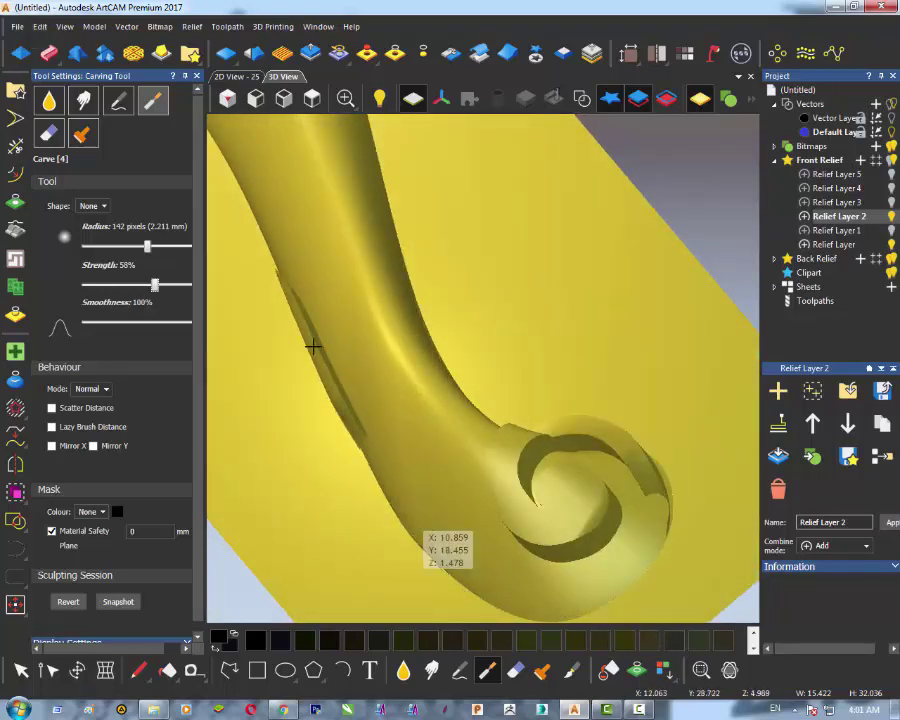
middle_drag(669, 527, 472, 549)
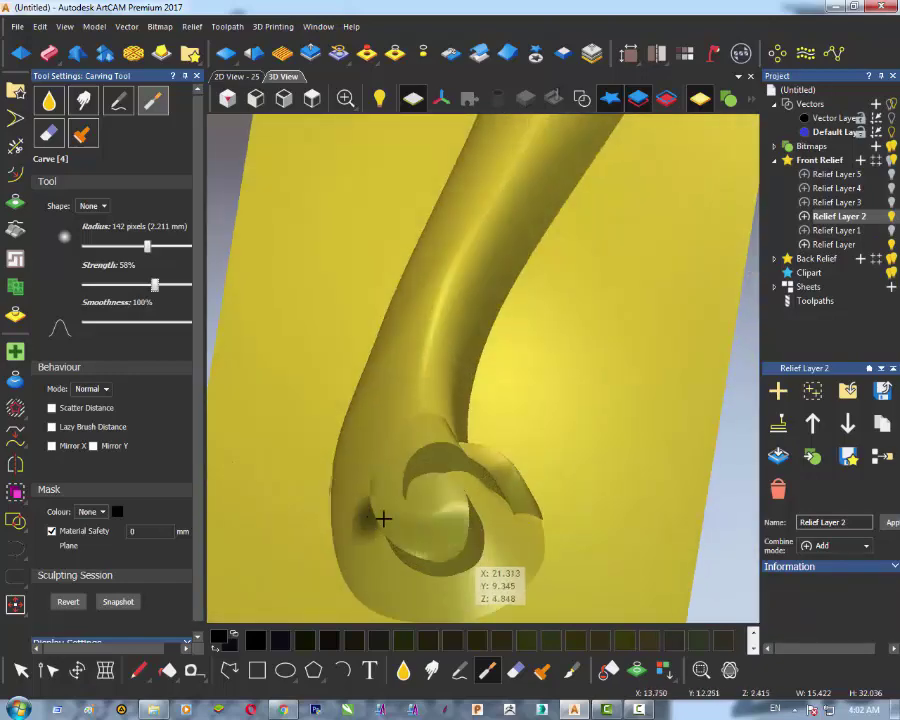
middle_drag(383, 518, 466, 502)
middle_drag(581, 559, 600, 540)
Step: Set the plane layer to Merge High and erase it to the snapshot inside the scroll with radius 97 pixels and strength 50%
click(804, 217)
middle_drag(517, 528, 428, 566)
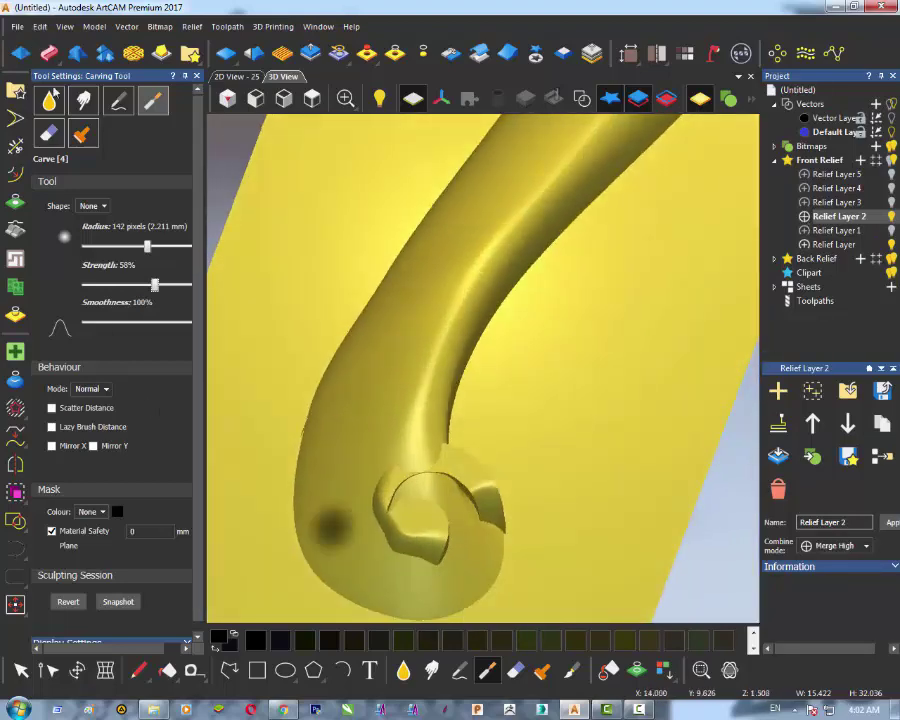
key(5)
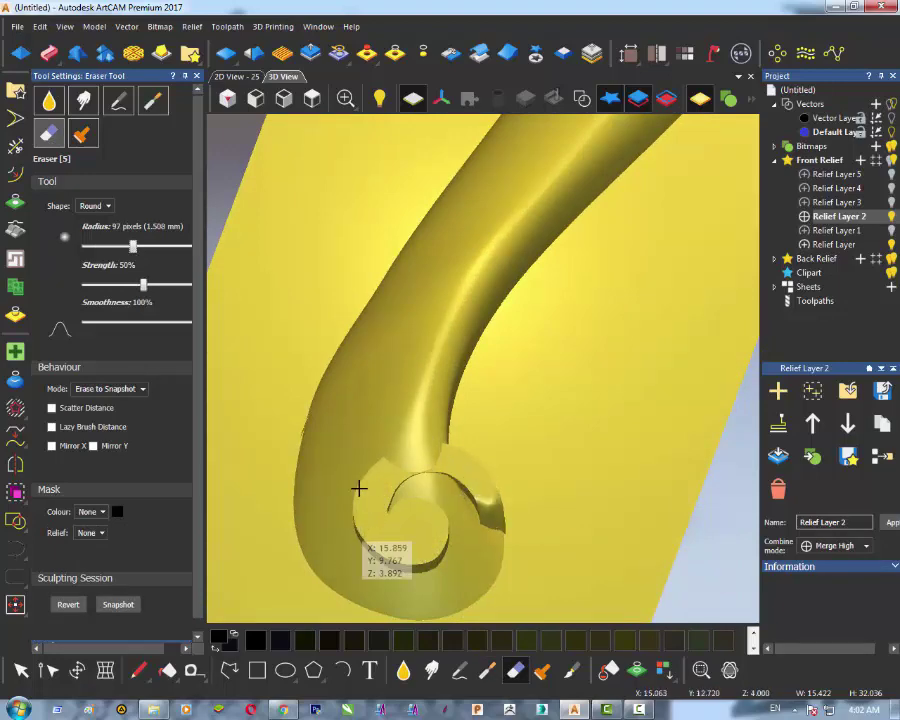
middle_drag(345, 495, 746, 286)
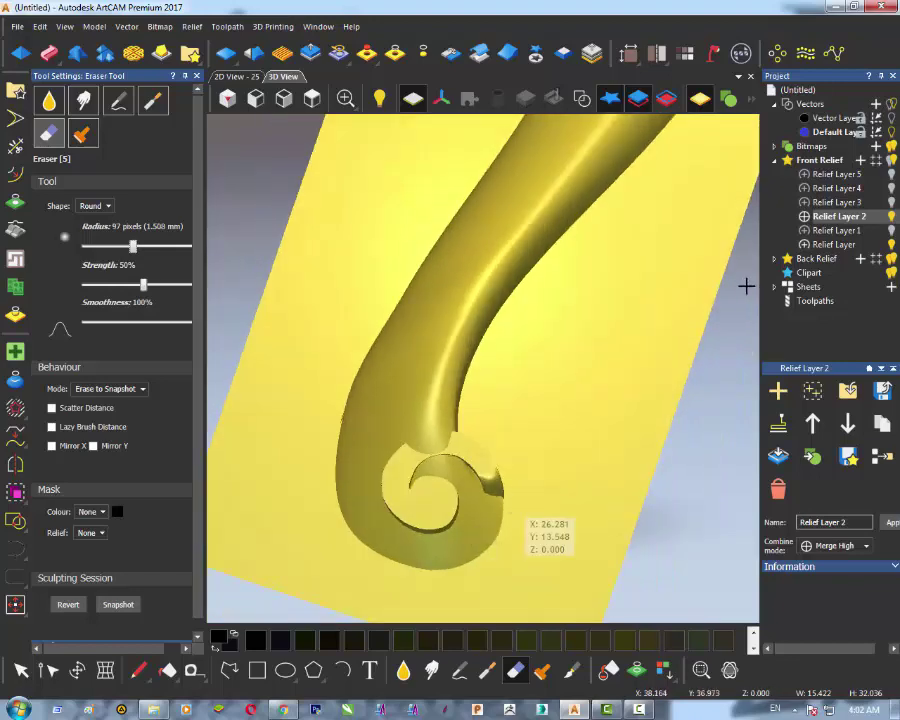
click(197, 76)
drag(438, 438, 424, 490)
Step: Merge the scroll layer with the carved plane layer in Add mode, and set the result to Merge High over the leg
click(891, 245)
click(891, 231)
click(833, 545)
click(826, 559)
scroll(376, 408, up, 8)
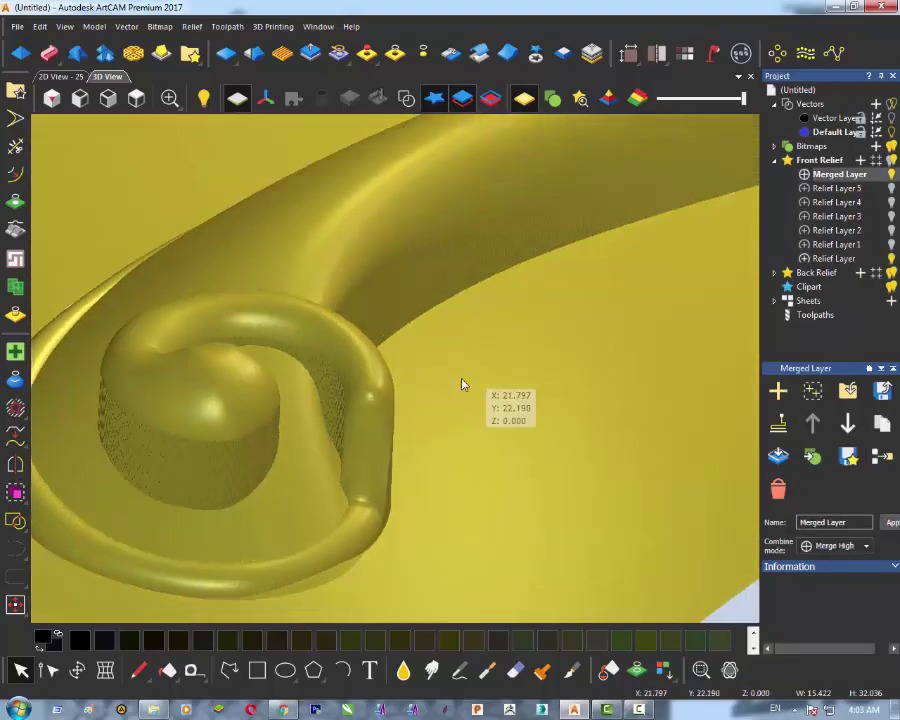
drag(461, 384, 460, 440)
scroll(386, 482, down, 2)
Step: Delete the merged layer, and show the scroll layer with its vectors over the base leg
click(778, 488)
click(891, 231)
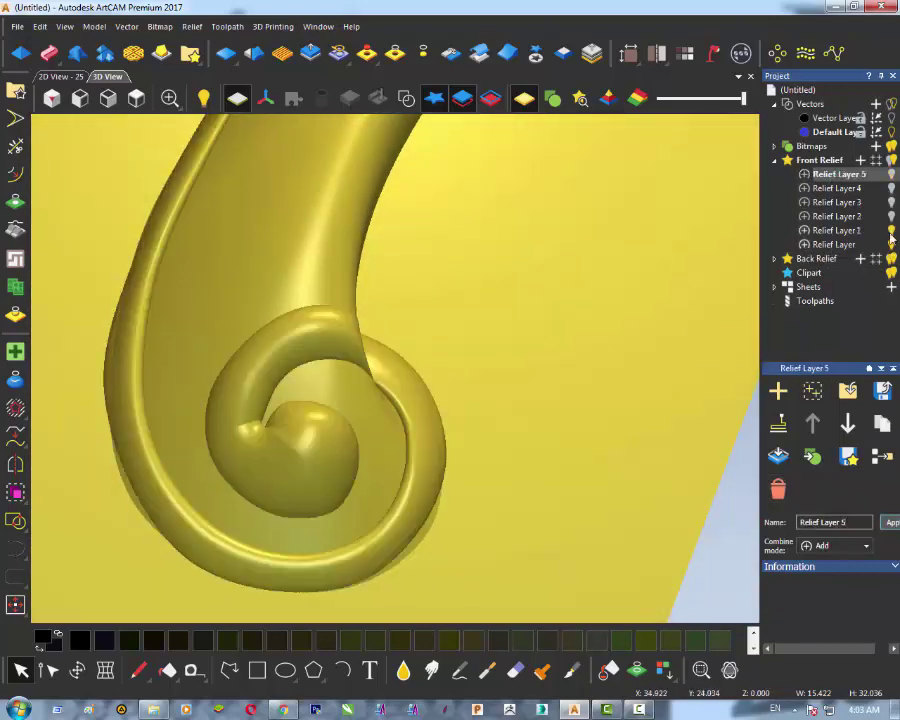
drag(328, 354, 358, 341)
drag(333, 390, 362, 388)
click(406, 99)
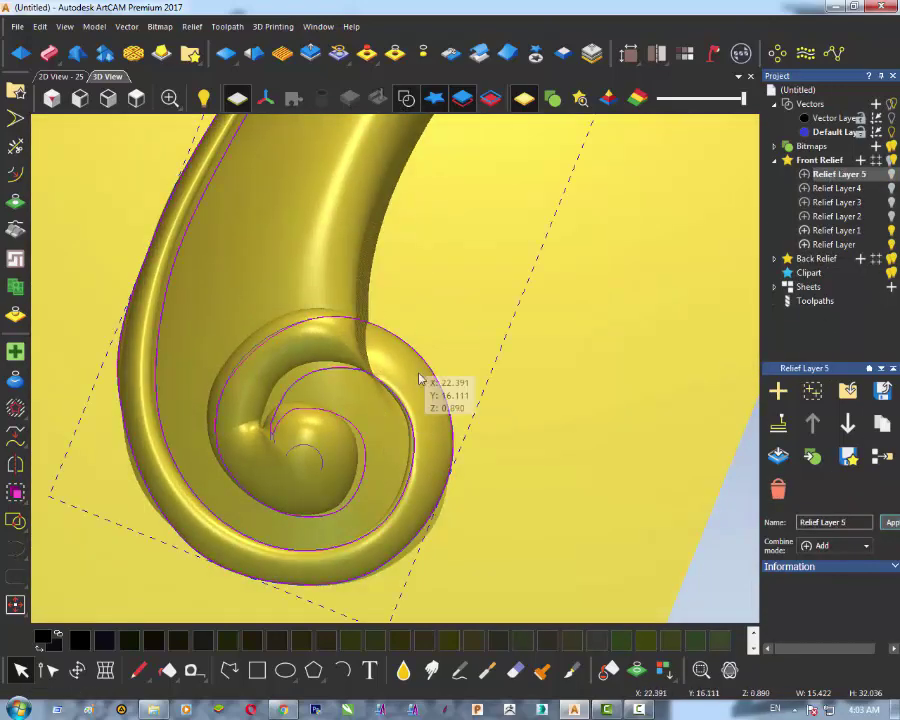
scroll(300, 405, down, 2)
drag(301, 425, 327, 425)
middle_drag(323, 357, 335, 520)
scroll(320, 420, up, 1)
scroll(294, 331, down, 2)
Step: Hide the base leg, display the bitmap, and fill the scroll's boundary vector on it with dark green
click(891, 245)
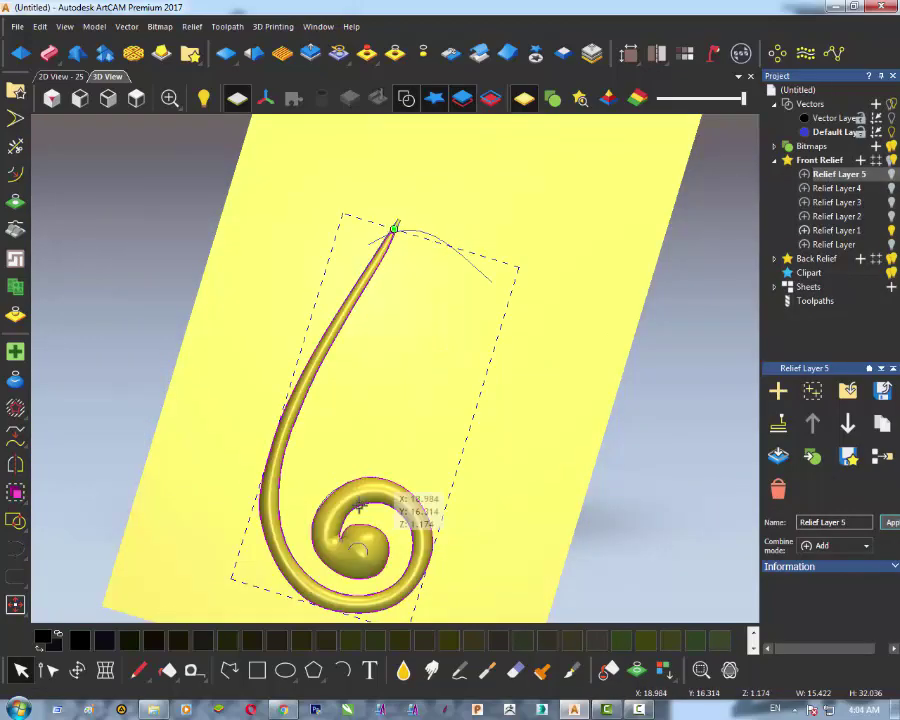
drag(345, 510, 344, 400)
scroll(344, 390, up, 2)
click(160, 27)
click(279, 316)
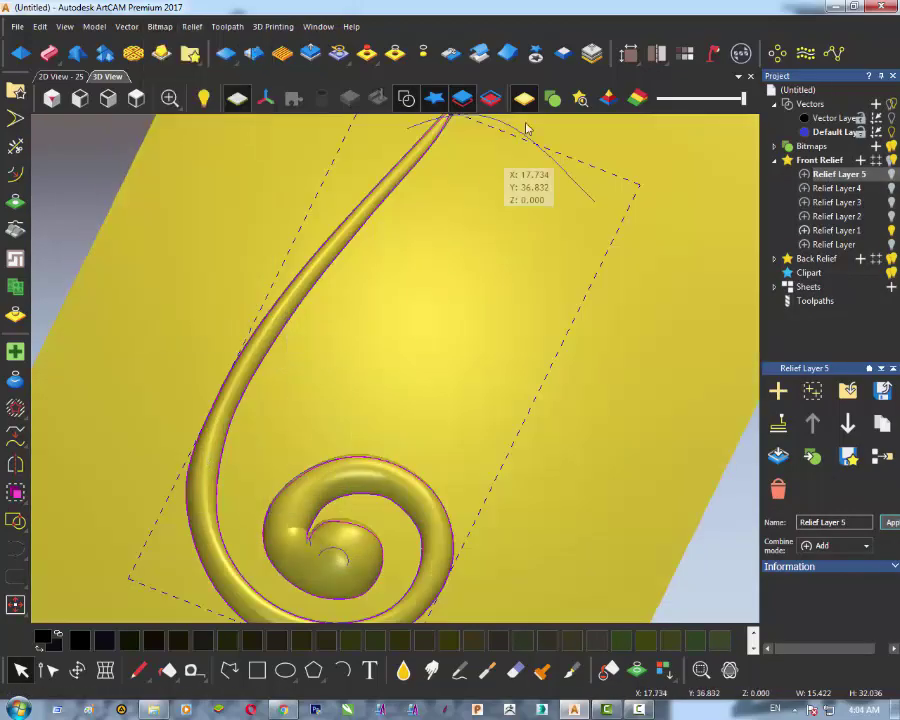
click(552, 99)
mouse_move(299, 568)
mouse_down()
mouse_move(390, 510)
mouse_move(372, 545)
mouse_up()
scroll(390, 510, down, 2)
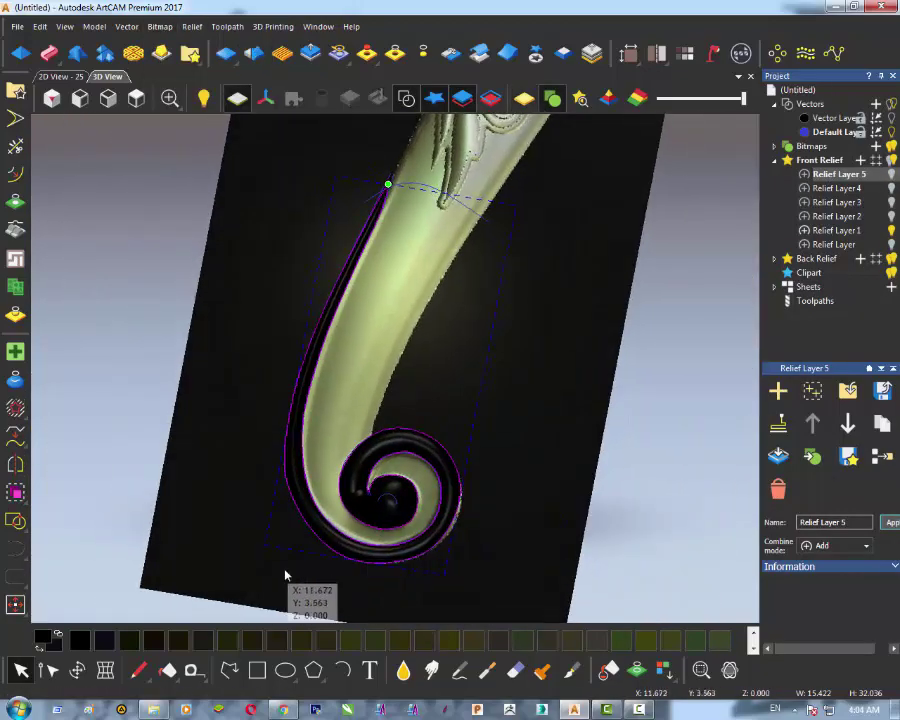
click(160, 27)
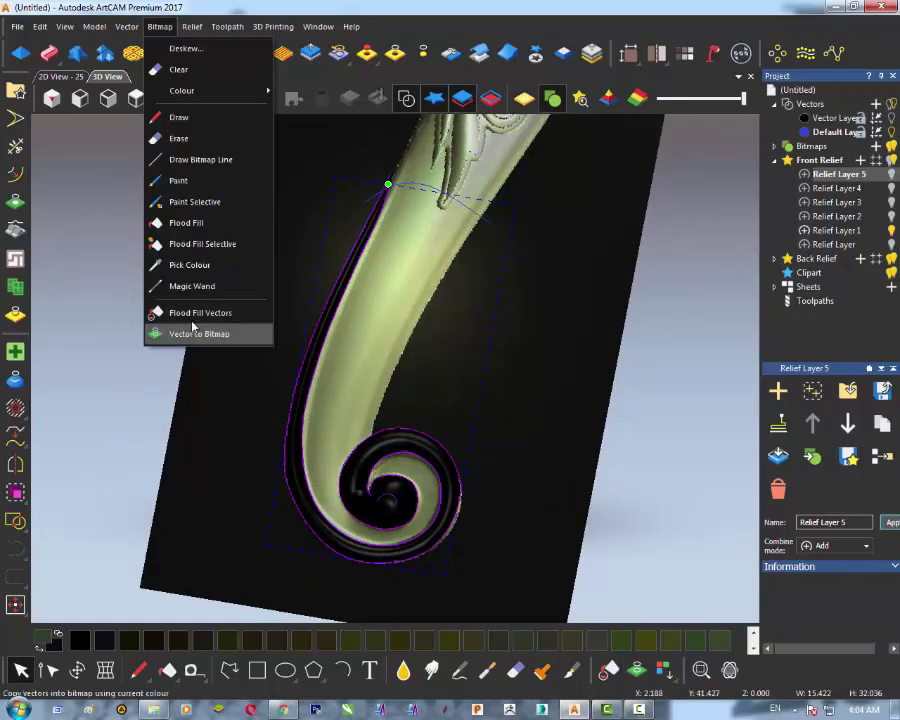
click(205, 332)
scroll(410, 500, up, 3)
Step: Set up the Smudge tool over the shown relief with radius 106 pixels, strength 39% and an Under Colour mask
click(431, 670)
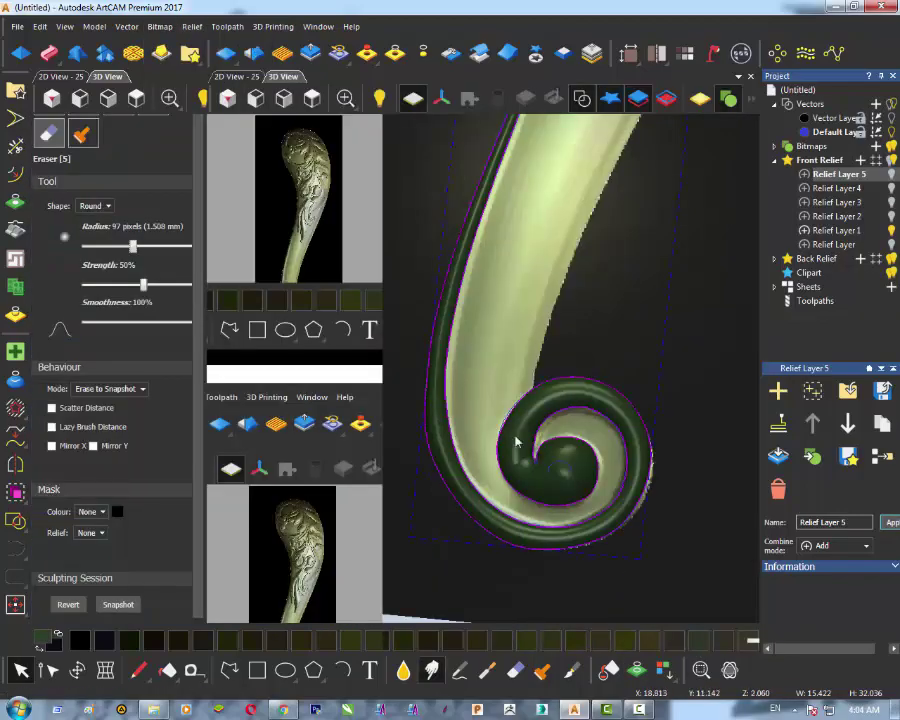
click(891, 245)
click(700, 99)
mouse_move(557, 427)
mouse_down()
mouse_move(512, 450)
mouse_move(500, 430)
mouse_up()
scroll(510, 420, up, 3)
middle_drag(557, 427, 585, 425)
drag(102, 246, 136, 247)
drag(110, 285, 130, 288)
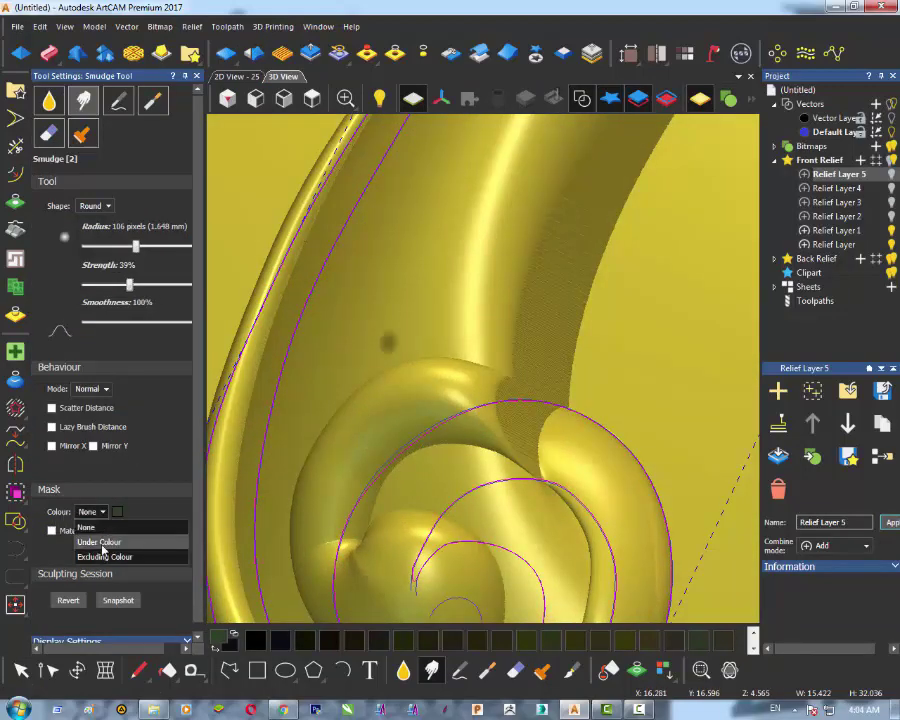
click(99, 542)
Step: Smudge the base leg layer beneath the scroll's upper turn to even out the drop at the leg's edge
click(838, 230)
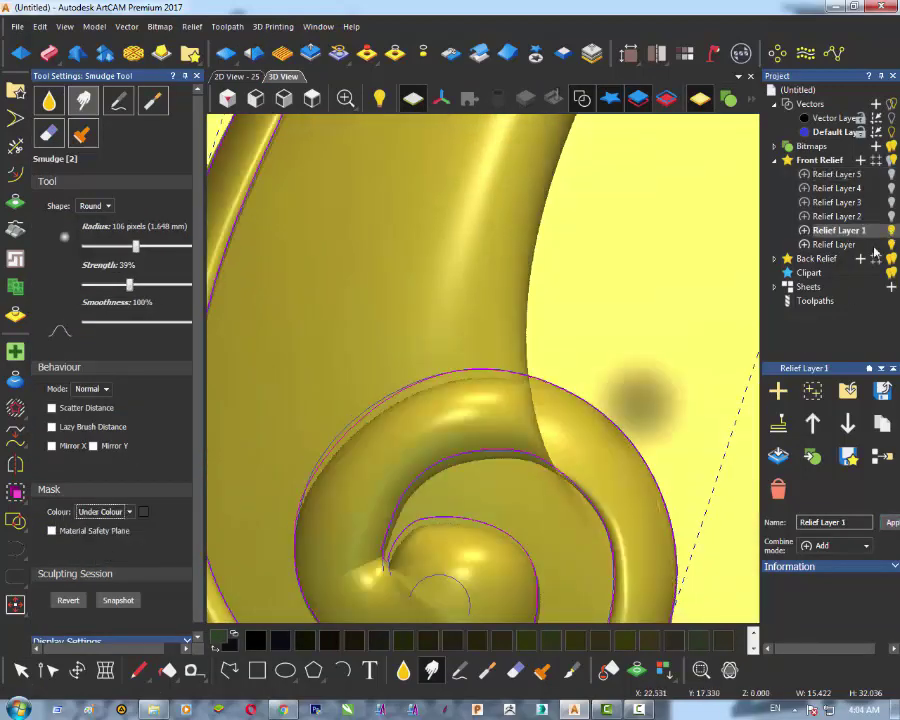
click(870, 246)
mouse_move(476, 404)
mouse_down()
mouse_move(538, 419)
mouse_move(602, 462)
mouse_up()
middle_drag(576, 537, 440, 530)
mouse_move(452, 408)
mouse_down()
mouse_move(482, 430)
mouse_move(515, 490)
mouse_up()
mouse_move(488, 520)
middle_down()
mouse_move(556, 470)
mouse_move(584, 389)
middle_up()
scroll(559, 452, down, 3)
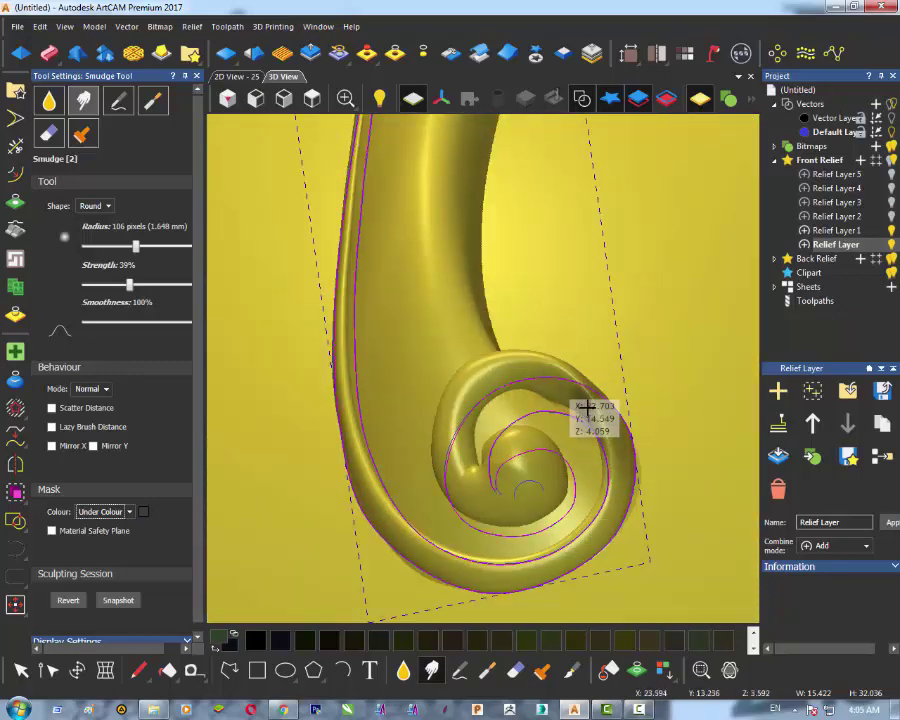
Step: Continue smudging the base layer around the scroll's outer turn until the band runs smoothly, and close the sculpting tool
middle_drag(545, 218, 616, 338)
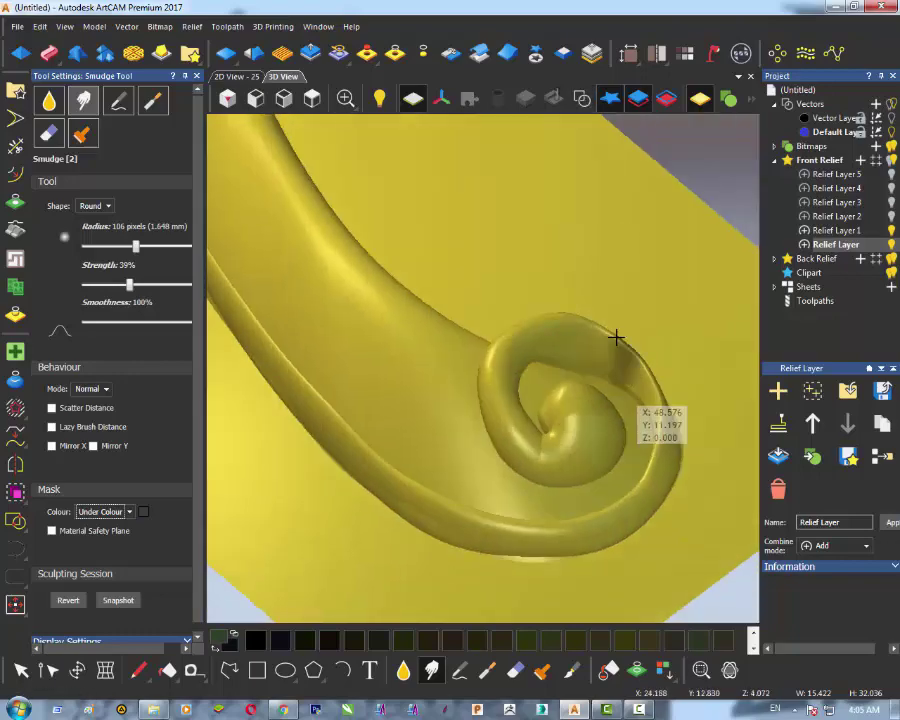
middle_drag(624, 472, 564, 325)
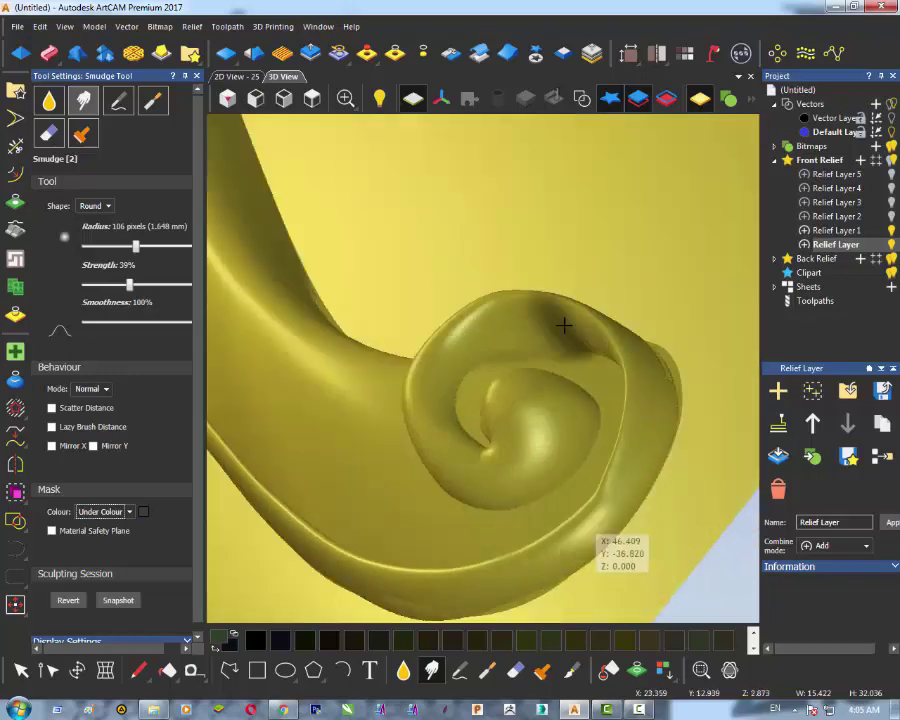
mouse_move(579, 419)
middle_down()
mouse_move(672, 290)
mouse_move(456, 542)
mouse_move(400, 512)
mouse_move(589, 370)
mouse_move(474, 334)
mouse_move(526, 440)
mouse_move(488, 328)
middle_up()
scroll(498, 348, down, 3)
click(197, 76)
scroll(370, 130, up, 2)
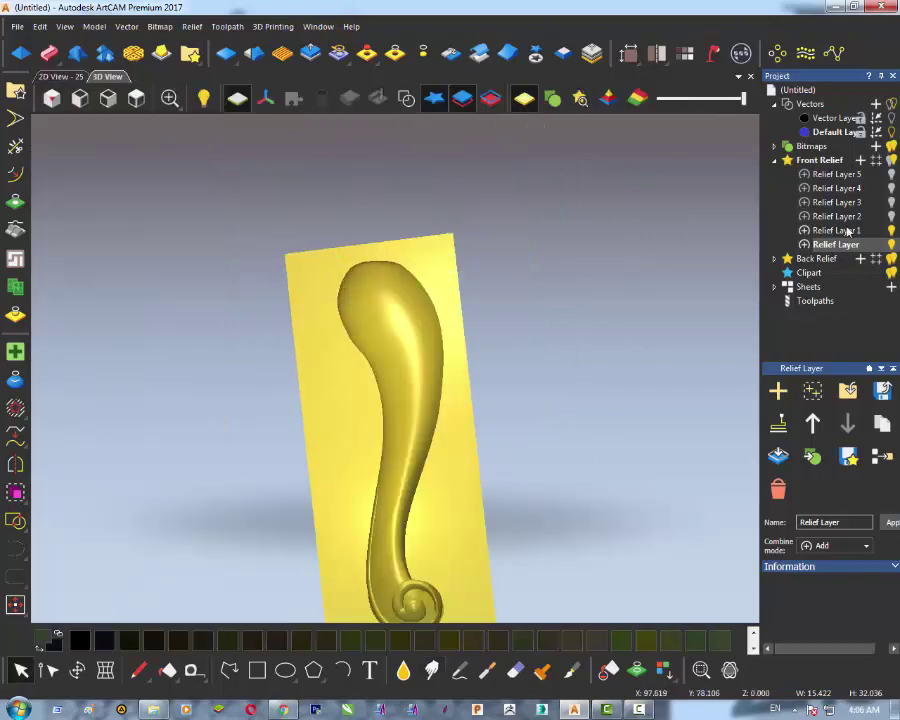
Step: Start importing a 3D model into Relief Layer 4, and switch to File Explorer to open the وروود folder under 3d designs 5000 file, russian files
click(190, 27)
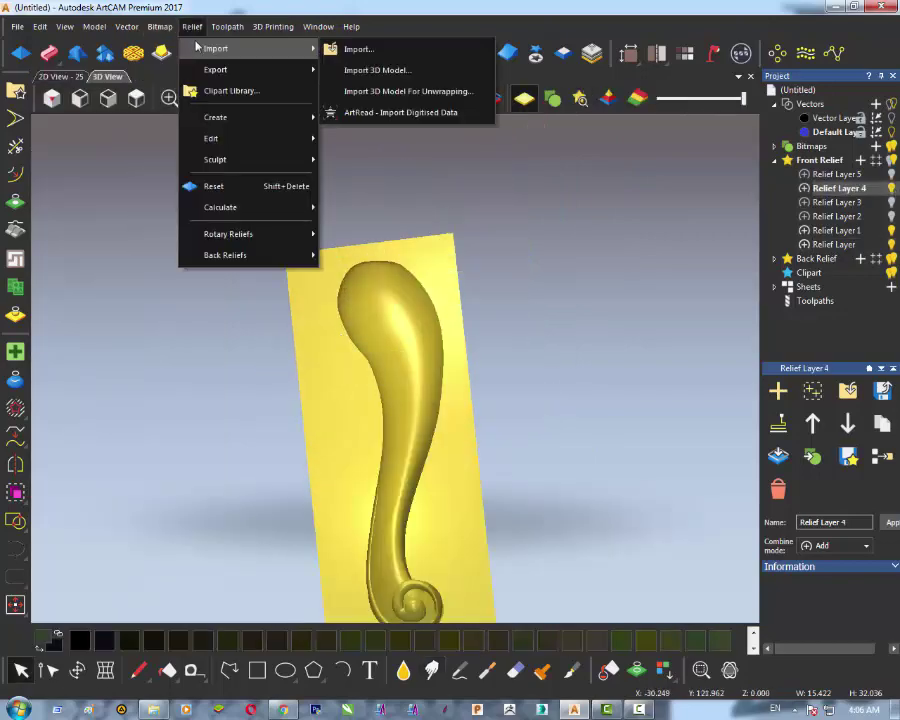
click(368, 44)
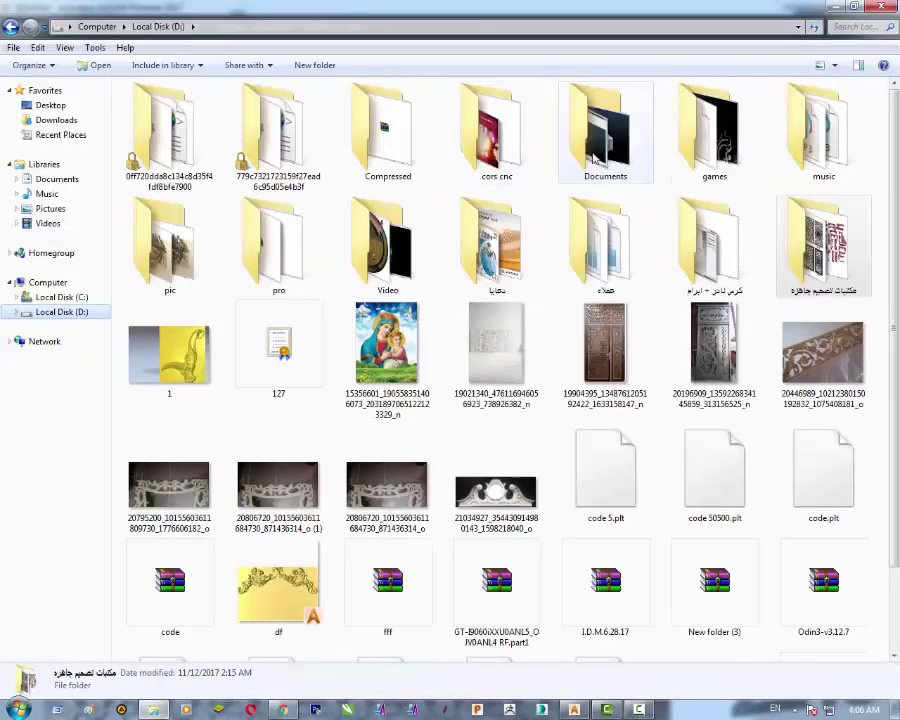
click(715, 248)
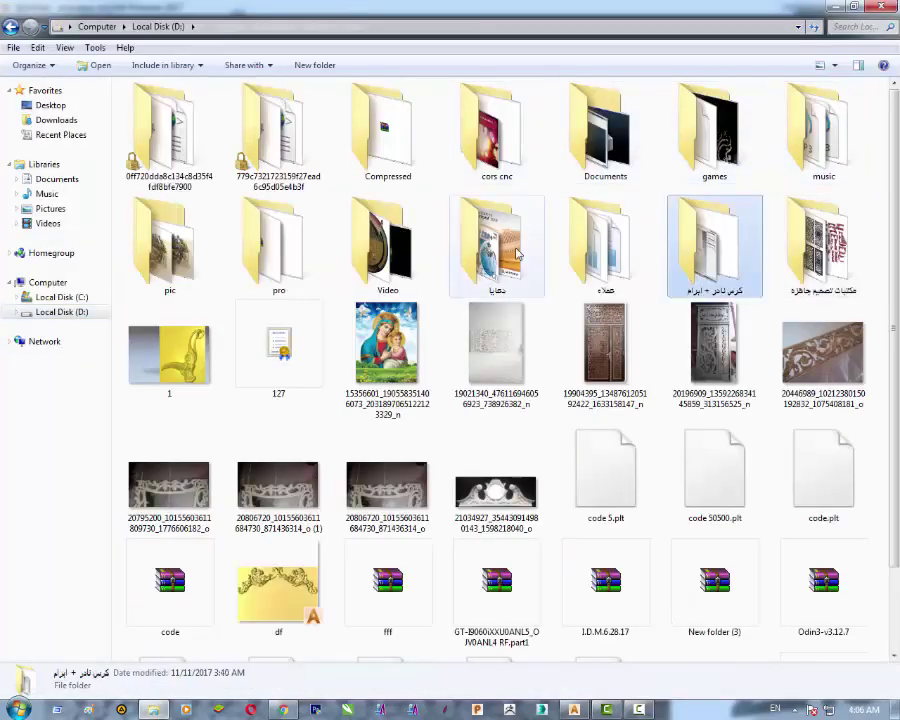
click(515, 262)
double_click(812, 247)
double_click(266, 130)
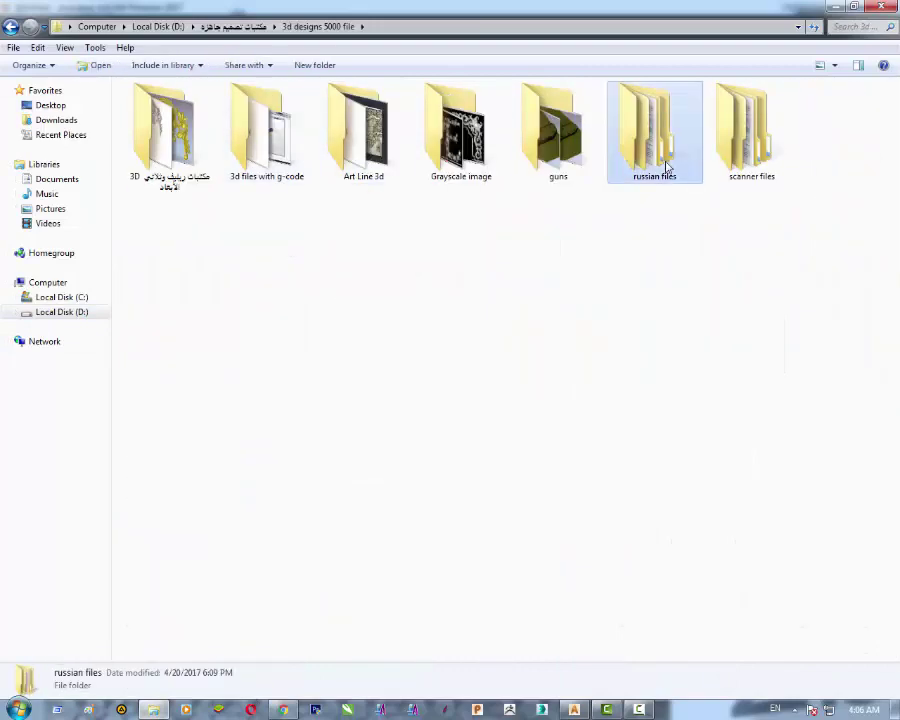
double_click(662, 160)
double_click(655, 238)
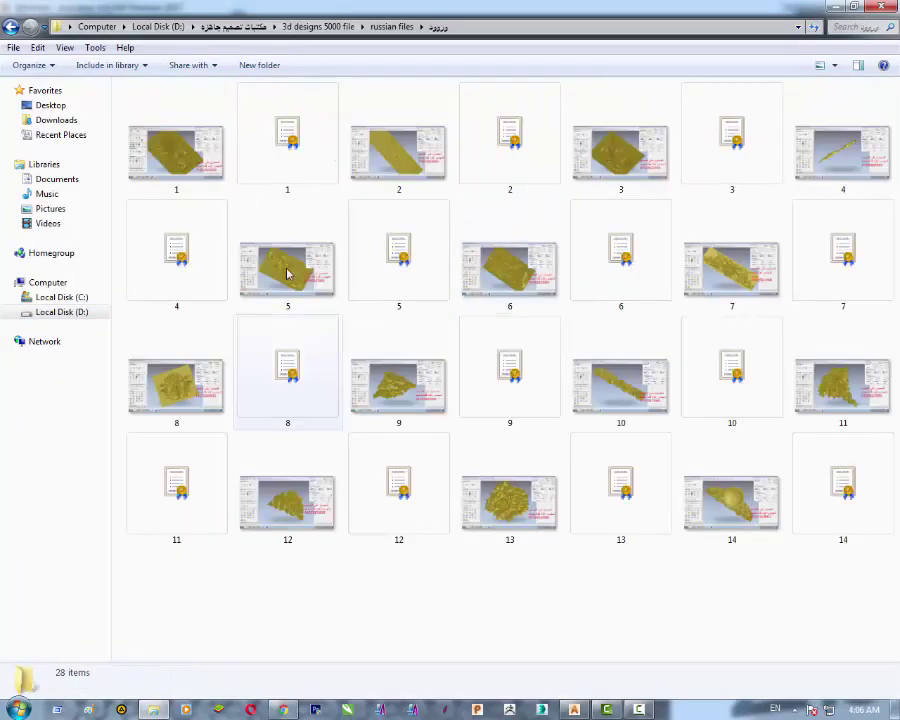
Step: Browse the enlarged ornament previews down to number 5 and select the folder's path for use in the import dialog
ctrl+scroll(420, 383, up, 2)
scroll(600, 300, down, 1)
click(720, 255)
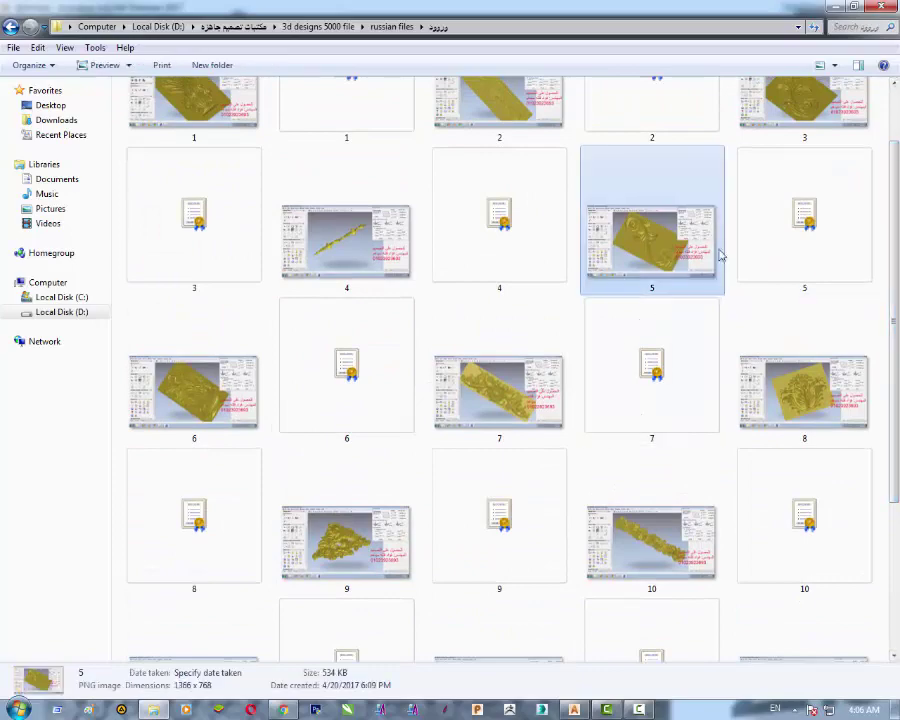
scroll(897, 297, down, 2)
scroll(808, 269, up, 3)
click(497, 28)
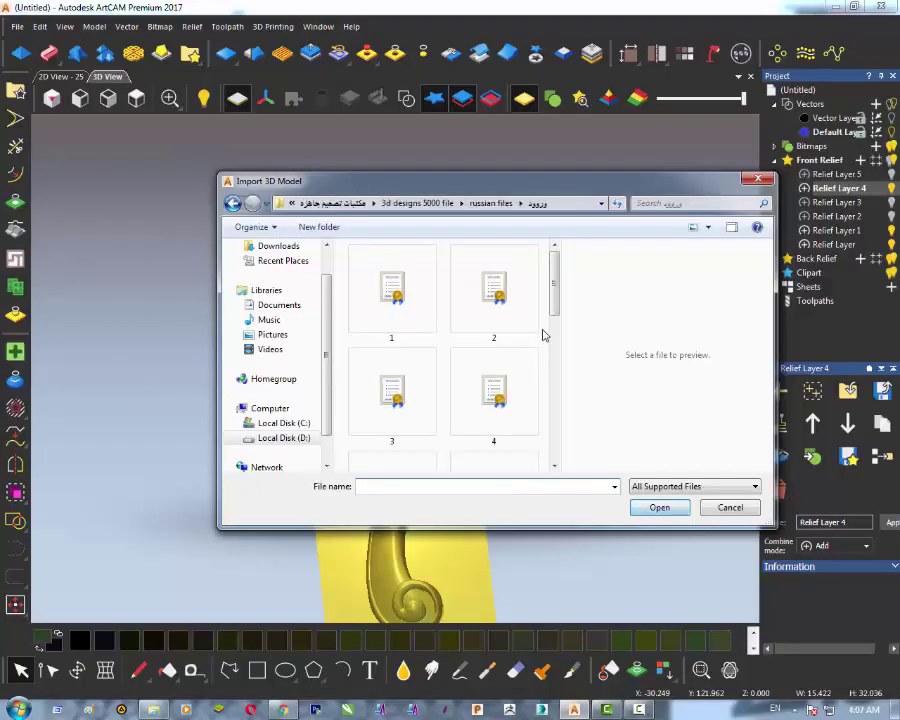
Step: Import 3D model file 5 from the وروود folder and bring up its paste settings beside the model
scroll(540, 340, down, 2)
click(392, 415)
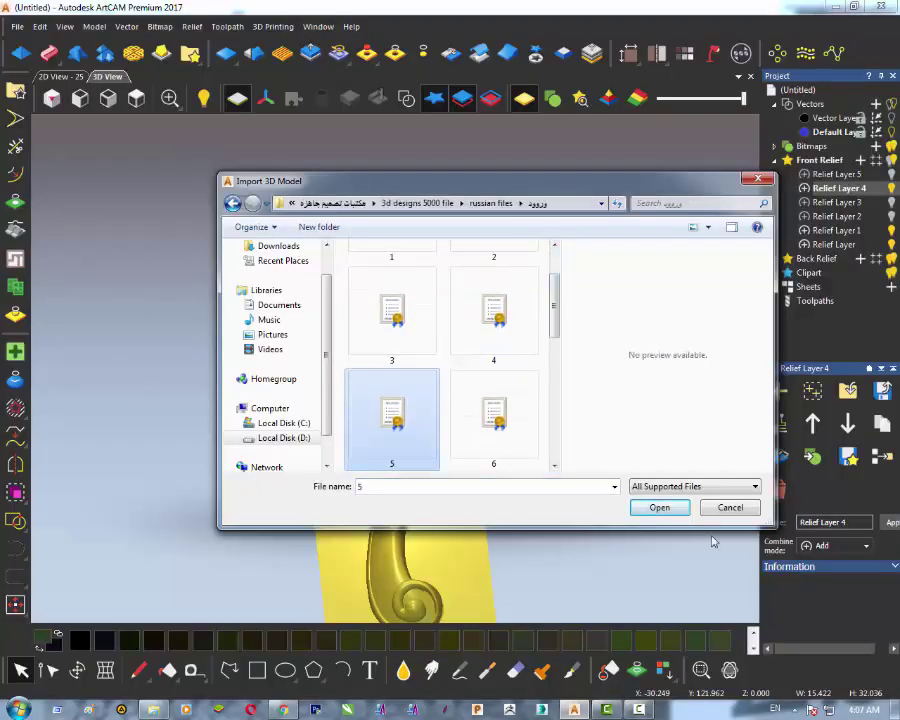
click(662, 508)
drag(405, 237, 557, 258)
click(512, 326)
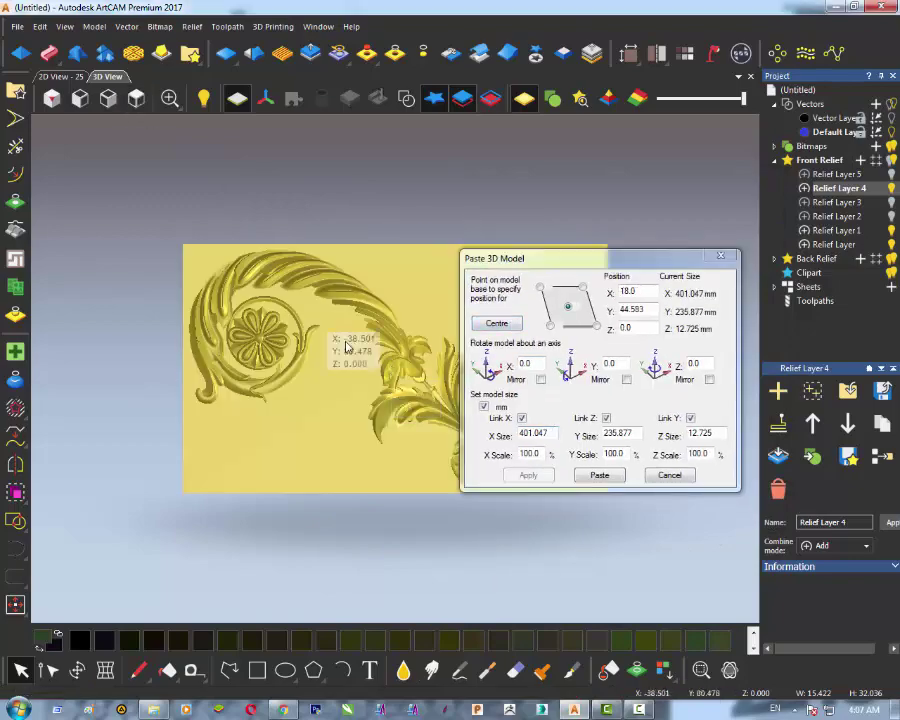
Step: Scale the imported ornament proportionally to an X size of 50.011 mm and centre it on the leg relief
double_click(551, 433)
click(533, 477)
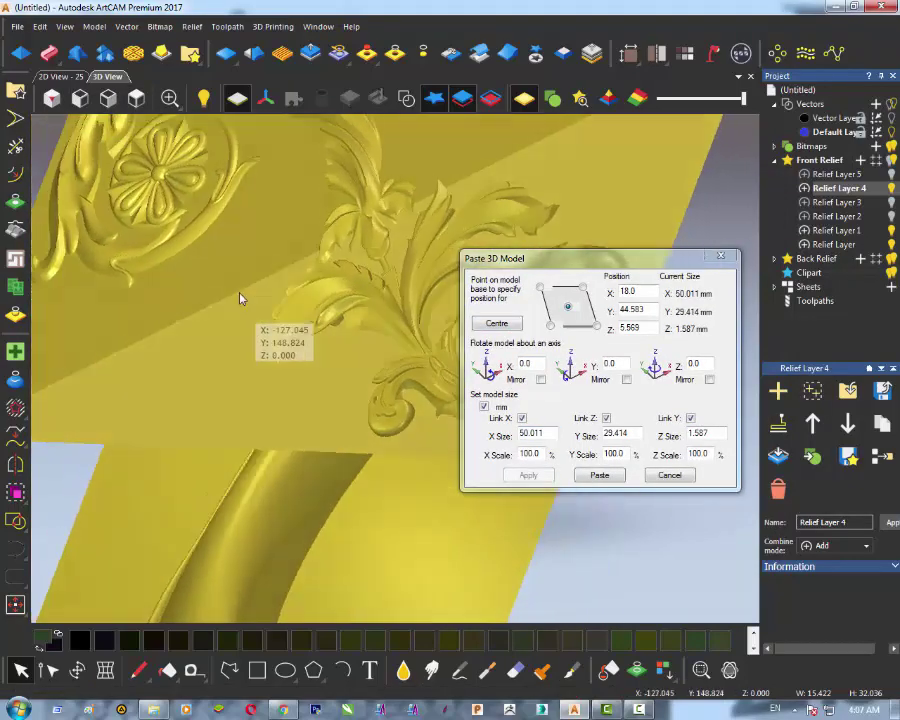
drag(240, 298, 256, 165)
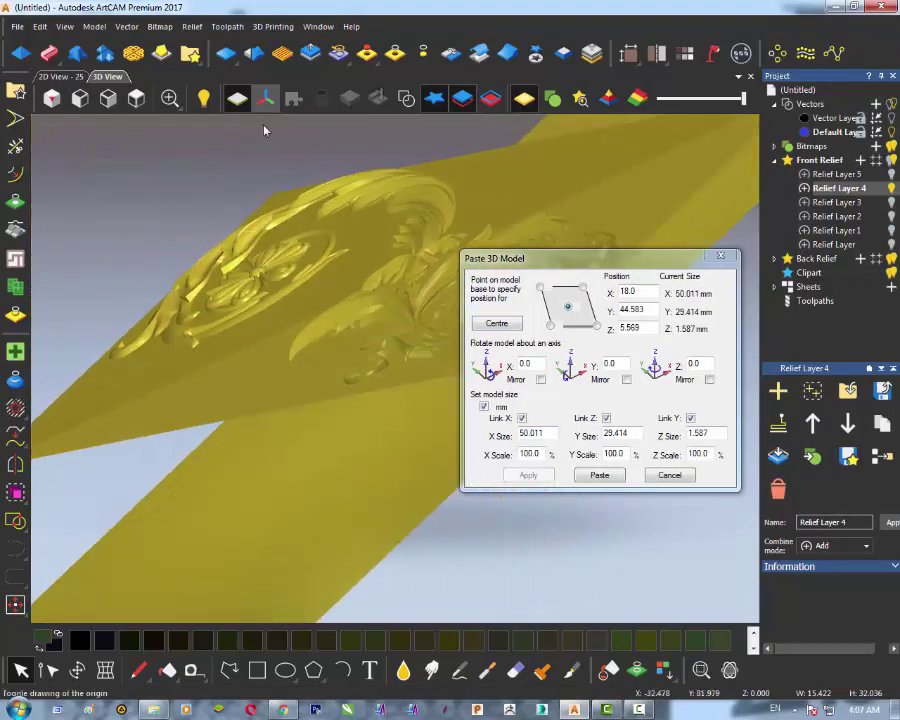
click(497, 323)
drag(400, 345, 440, 400)
scroll(368, 414, up, 3)
Step: Rotate the ornament 90° about Y, 90° about Z and 90° about X so it lies flat along the leg's length
double_click(616, 364)
text(90)
key(Return)
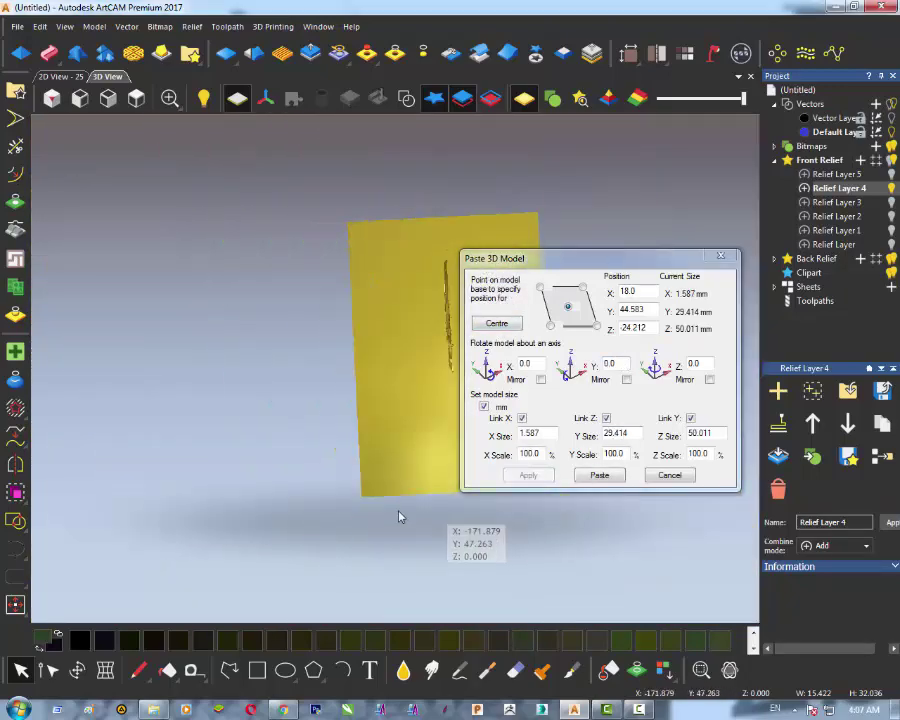
double_click(697, 363)
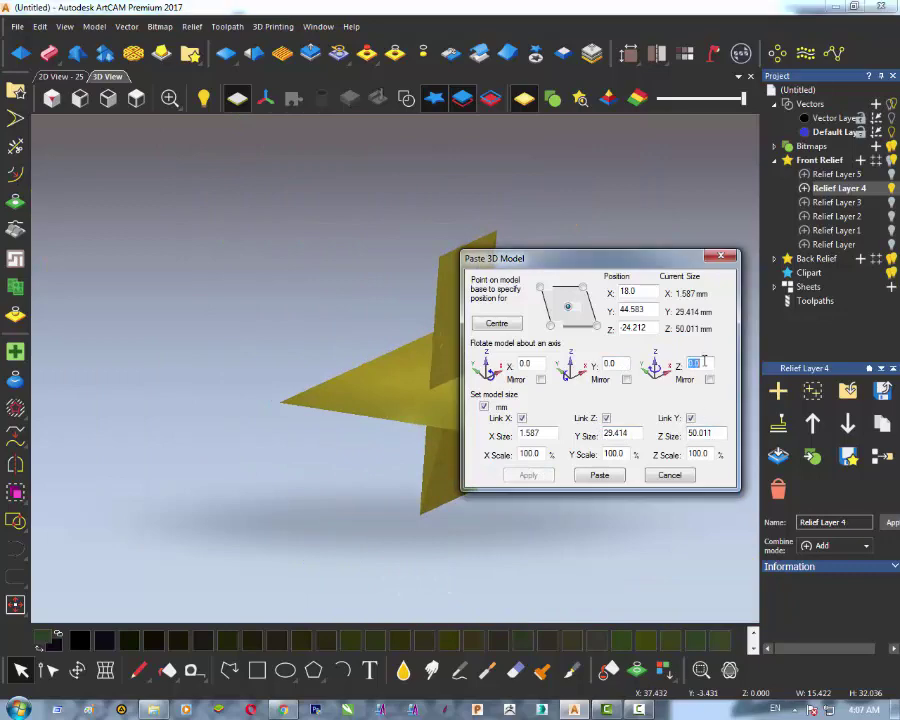
text(90)
key(Return)
double_click(525, 363)
text(90)
click(528, 475)
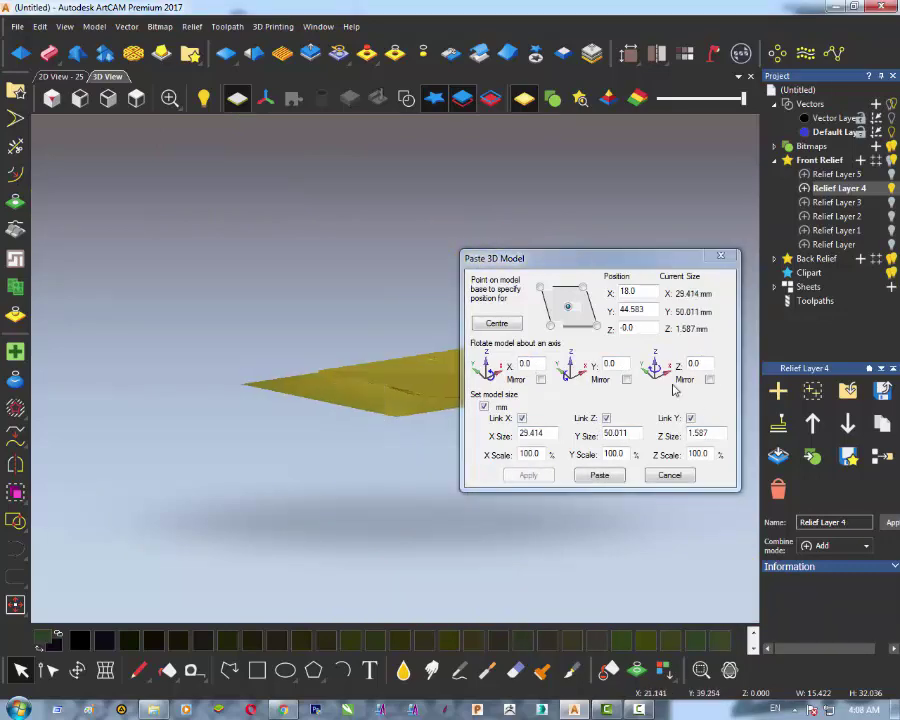
Step: Set the ornament's Z size to 5 mm without scaling its X and Y sizes
double_click(716, 432)
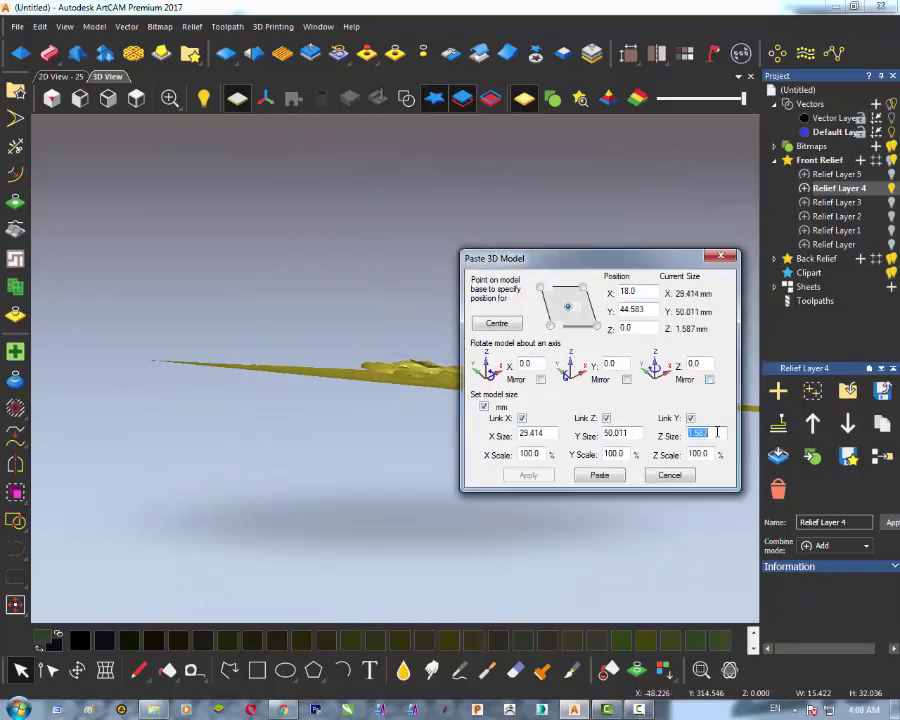
text(5)
key(Return)
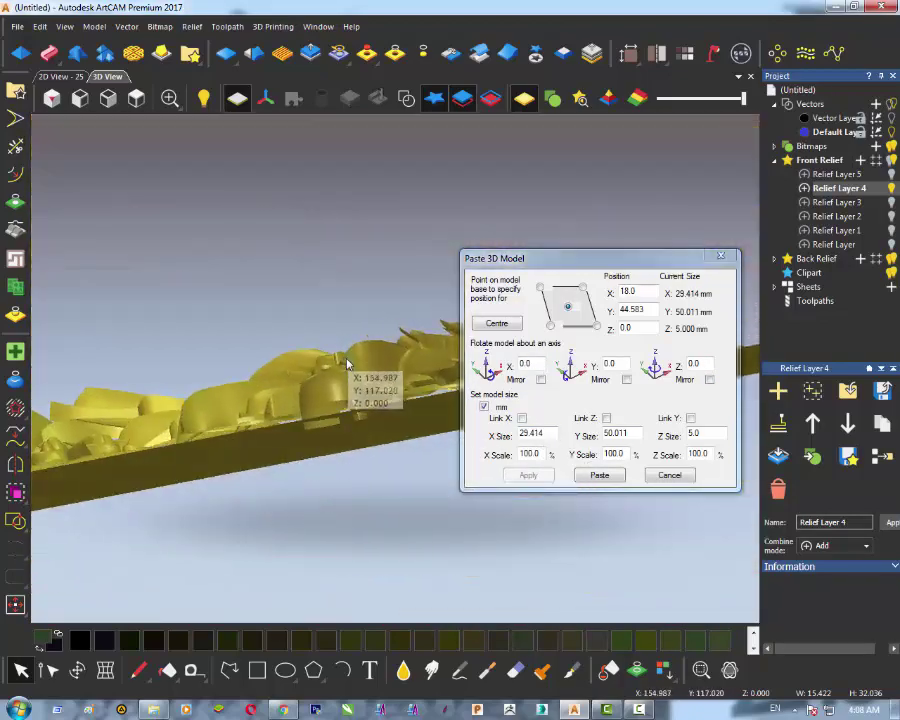
Step: Set the ornament's Z position to -1, paste it into the relief layer and close the paste settings
drag(347, 363, 312, 262)
scroll(340, 400, up, 5)
double_click(650, 327)
text(-1)
click(528, 475)
drag(385, 468, 331, 516)
scroll(331, 516, down, 5)
click(605, 477)
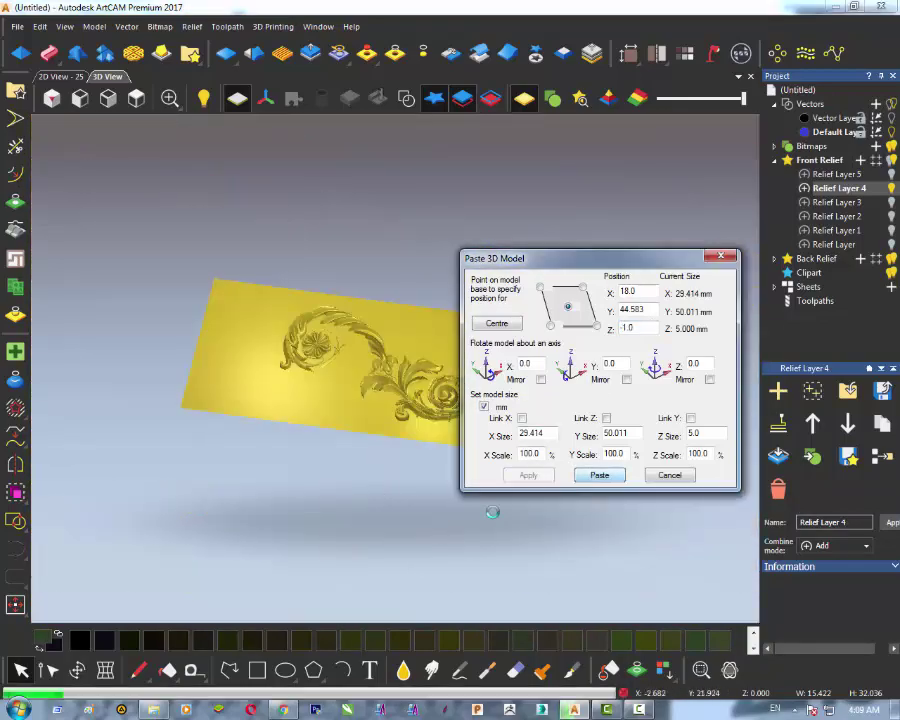
click(670, 475)
Step: Examine the edges and leaf details of the pasted ornament from above and at an angle
scroll(420, 400, up, 5)
drag(420, 400, 593, 486)
scroll(593, 486, down, 3)
click(136, 98)
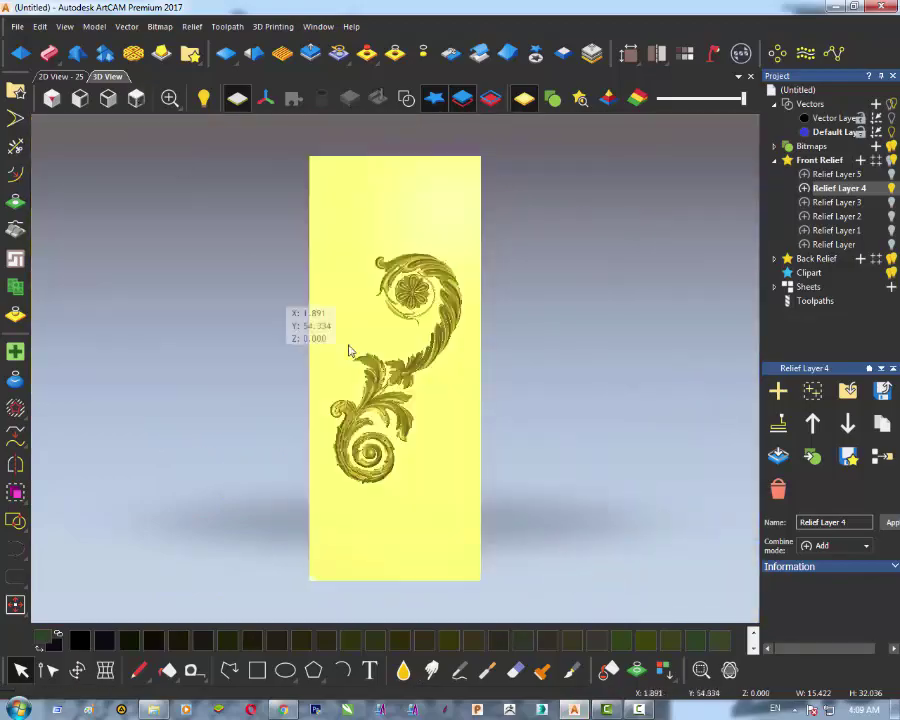
scroll(356, 355, up, 5)
drag(356, 355, 340, 473)
scroll(354, 559, down, 3)
scroll(458, 460, up, 2)
scroll(340, 473, down, 2)
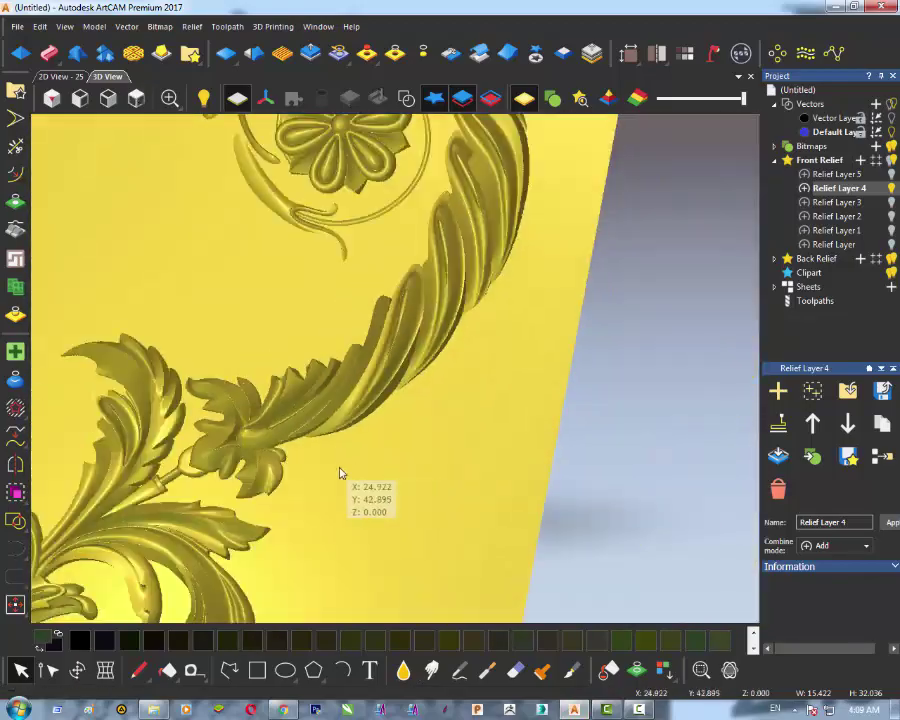
scroll(340, 473, down, 3)
Step: Add a 30 degree draft to the ornament relief by adding material
click(563, 53)
scroll(402, 375, up, 4)
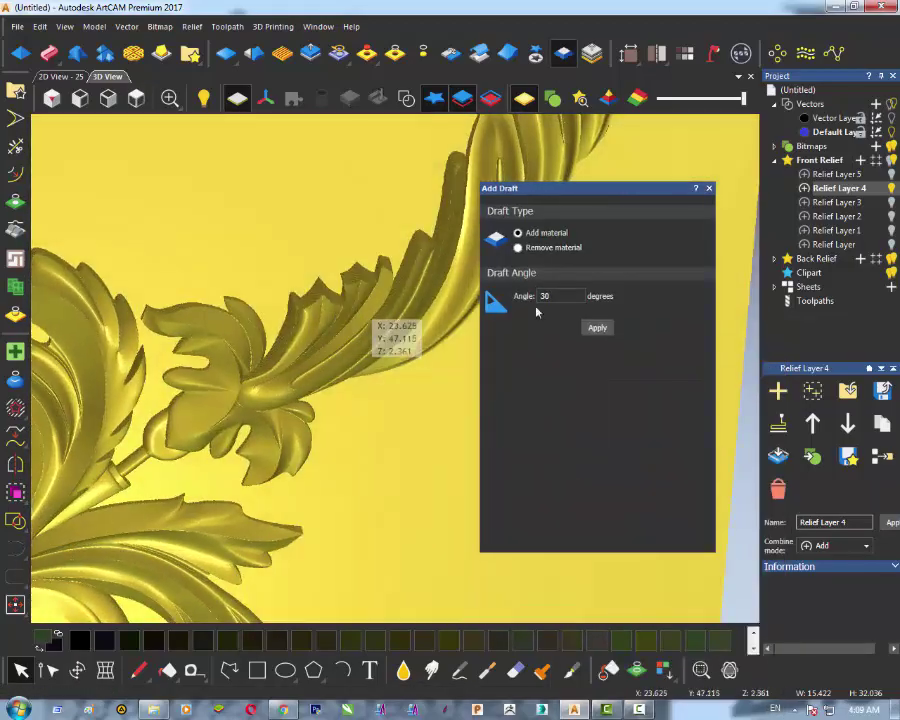
drag(416, 394, 362, 420)
scroll(313, 378, down, 3)
scroll(331, 518, up, 2)
scroll(295, 418, down, 4)
scroll(327, 464, up, 4)
click(709, 188)
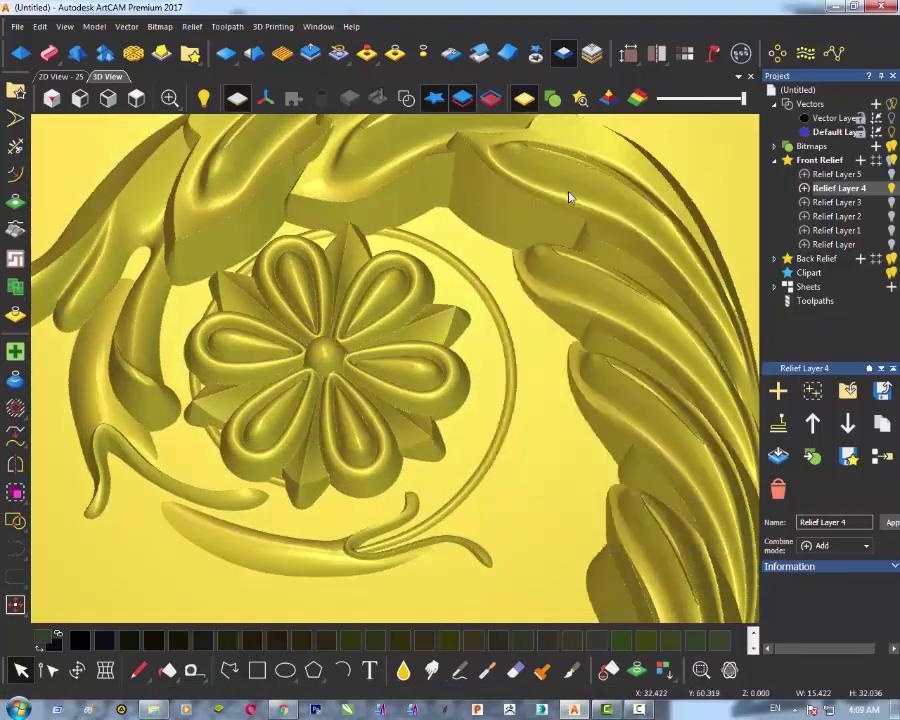
Step: View the ornament from above and show the base leg layer together with it
click(136, 98)
scroll(424, 315, up, 3)
scroll(424, 315, down, 3)
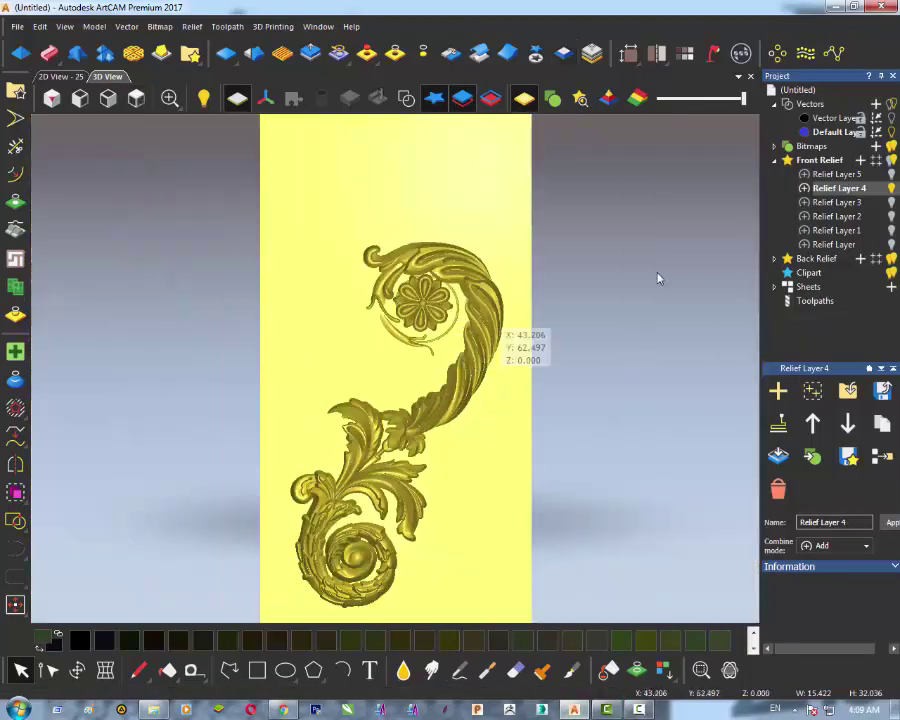
click(891, 245)
scroll(430, 323, down, 3)
scroll(417, 313, up, 2)
Step: Transform the ornament relief, moving it onto the leg's upper part and rotating it 17.229 degrees
click(546, 61)
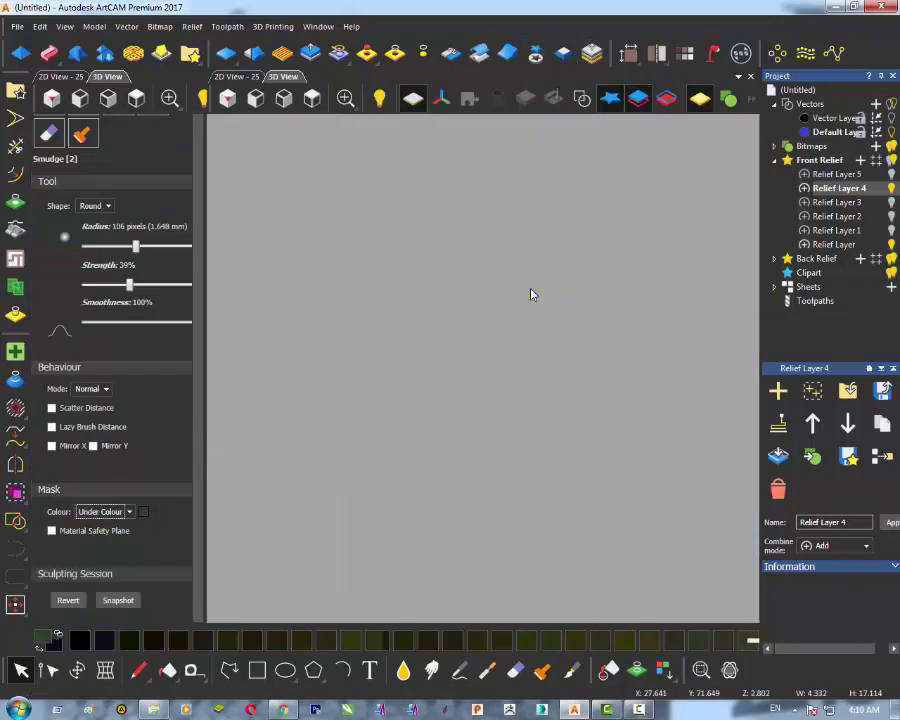
key(Delete)
click(537, 58)
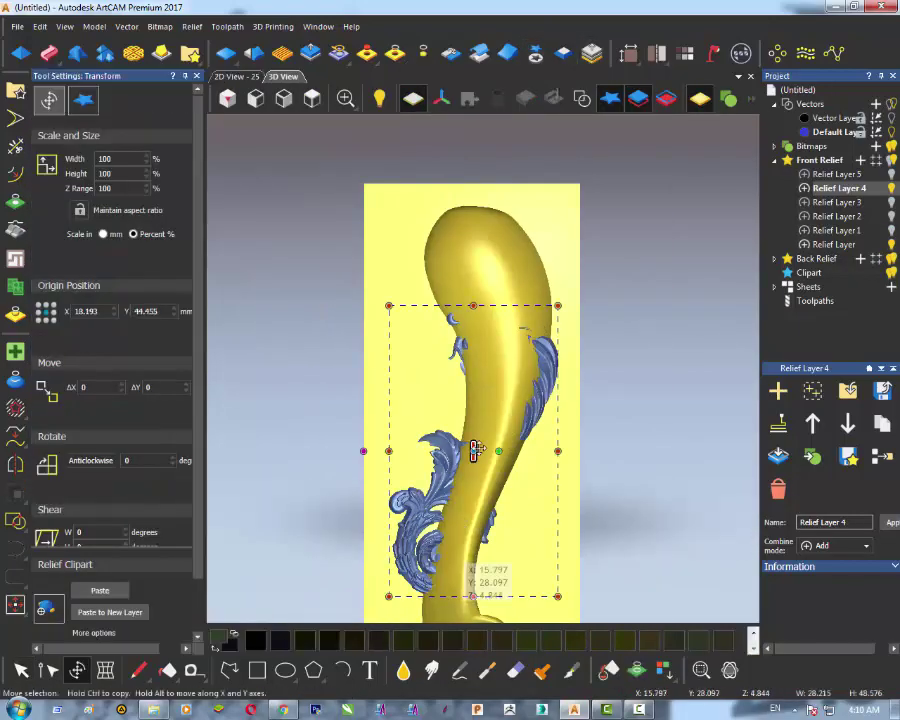
drag(530, 388, 508, 299)
drag(516, 549, 577, 543)
click(346, 305)
double_click(316, 249)
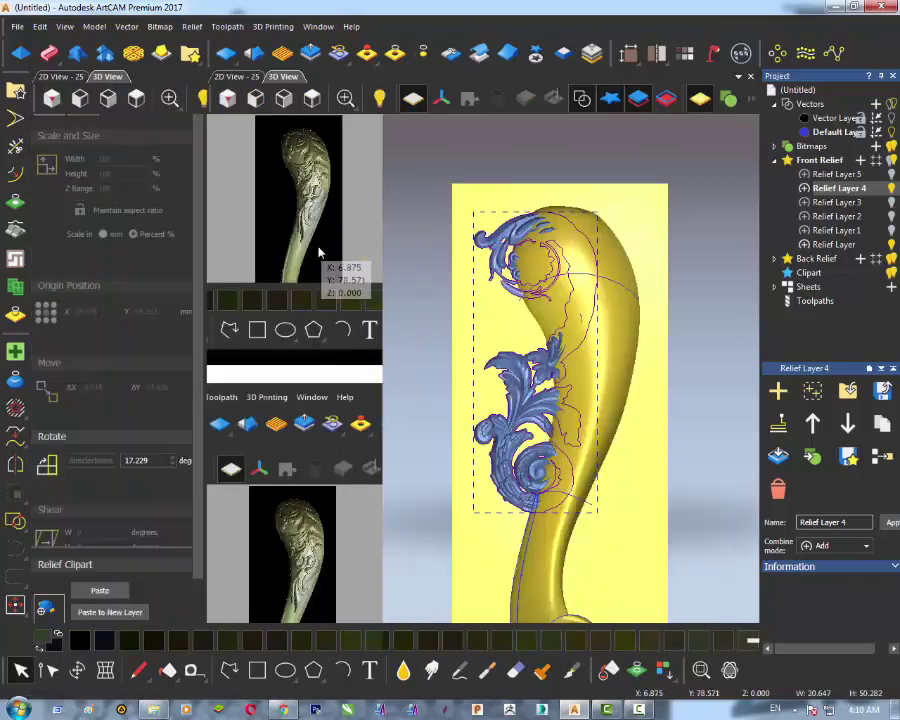
Step: Scale the ornament to 67.988% width and 80.348% height, rotate it 8.545 degrees and fit it onto the upper leg
drag(386, 211, 419, 260)
drag(453, 399, 470, 347)
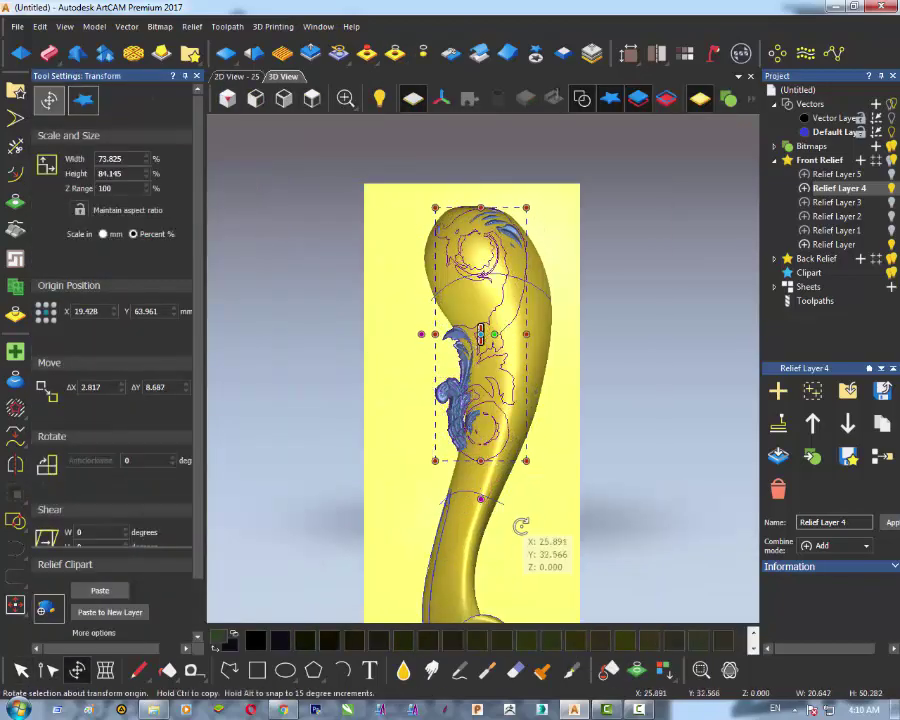
drag(520, 524, 551, 525)
drag(478, 314, 489, 318)
scroll(553, 472, up, 3)
drag(556, 440, 538, 420)
scroll(470, 357, down, 4)
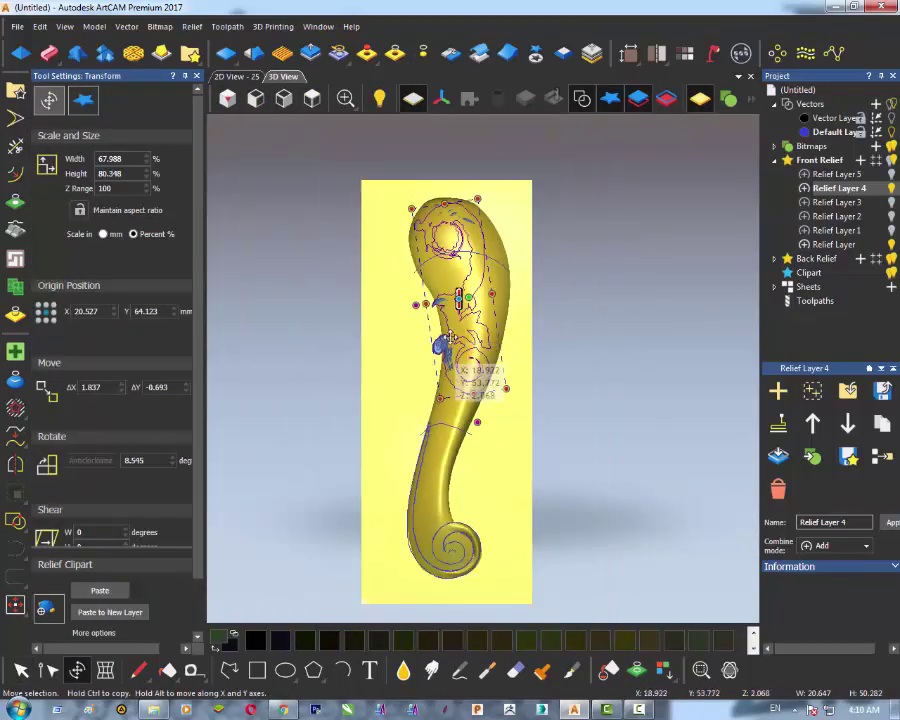
click(378, 365)
click(404, 384)
scroll(492, 310, up, 2)
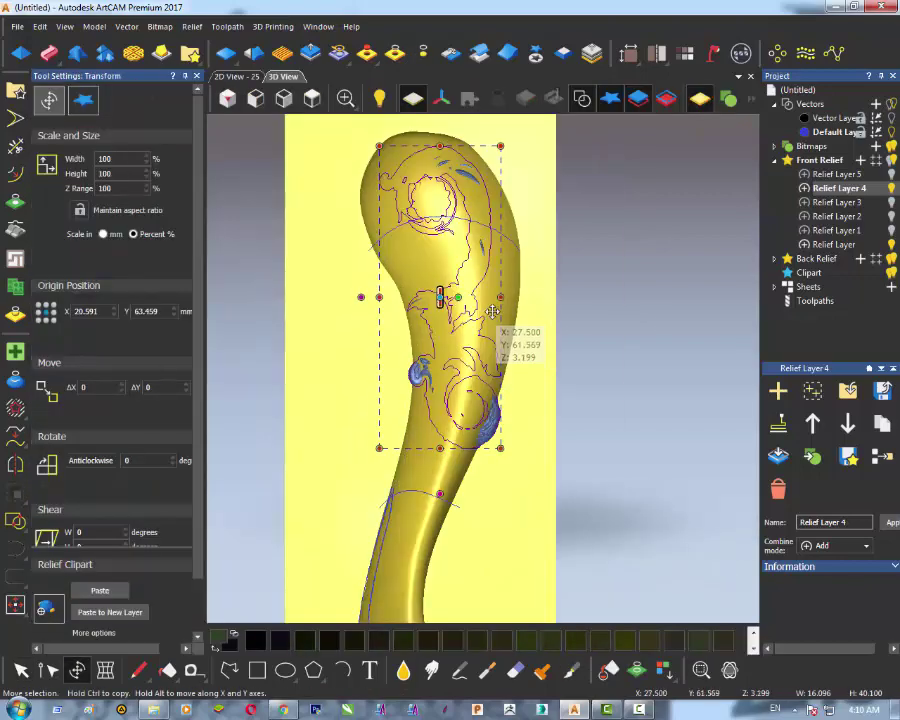
Step: Hide the base leg layer and bend the ornament's distortion envelope at its upper and lower edges to follow the leg outline
click(891, 245)
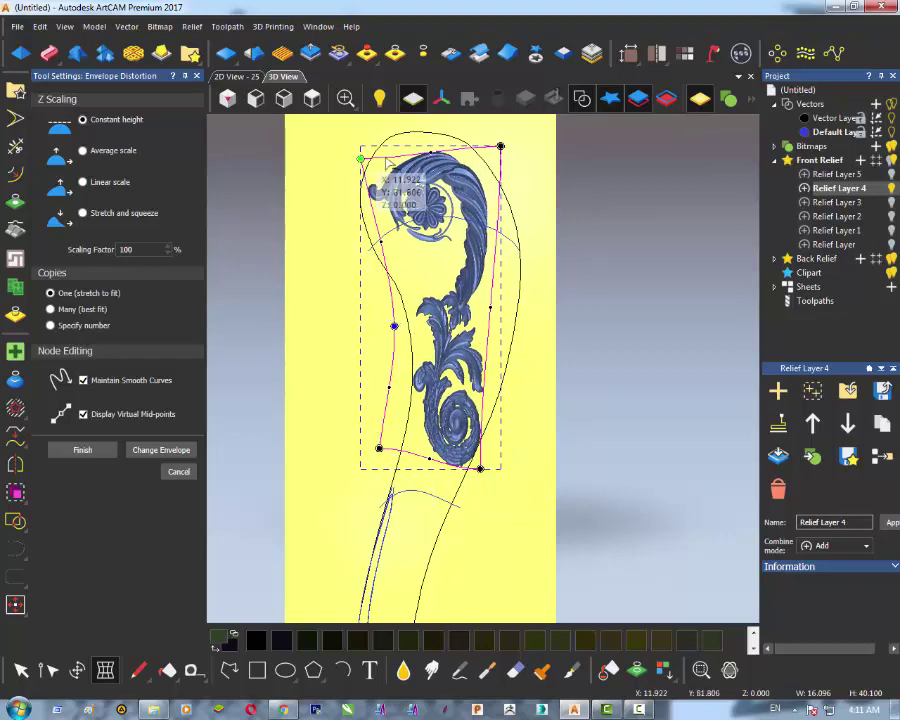
drag(388, 163, 430, 143)
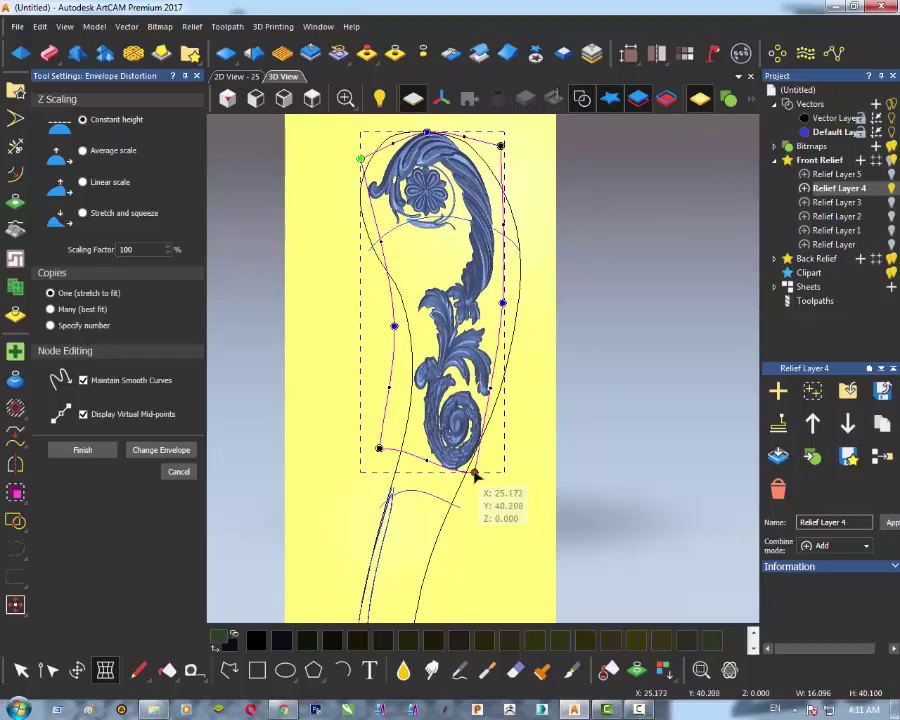
scroll(428, 466, up, 5)
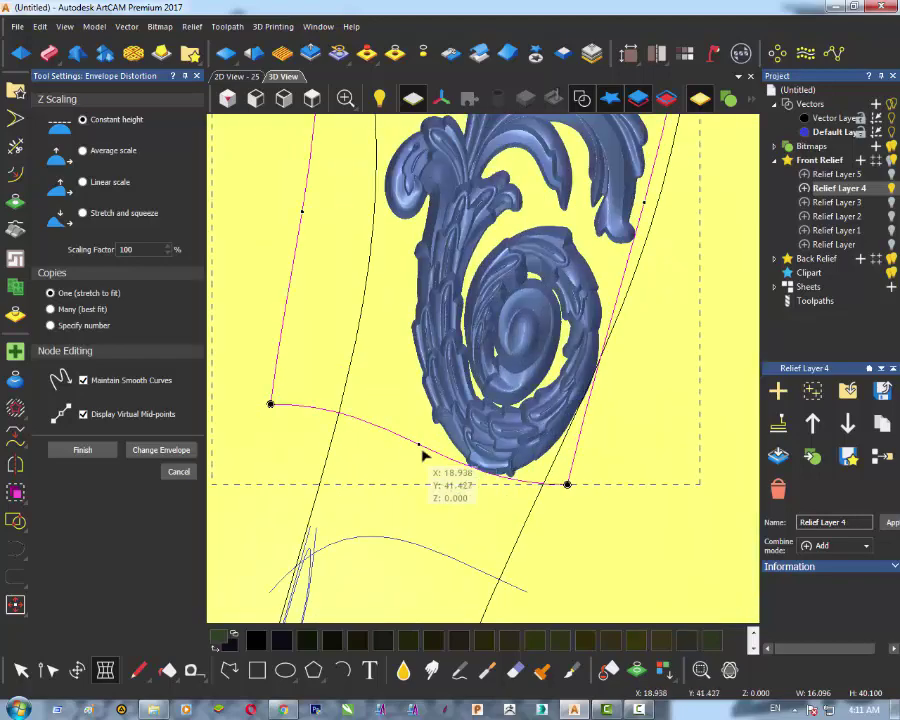
drag(418, 445, 420, 436)
scroll(440, 425, down, 4)
Step: Turn off smooth curves and virtual mid-points, refine the ornament's envelope nodes against the leg outline and finish the distortion
click(148, 415)
scroll(507, 380, up, 3)
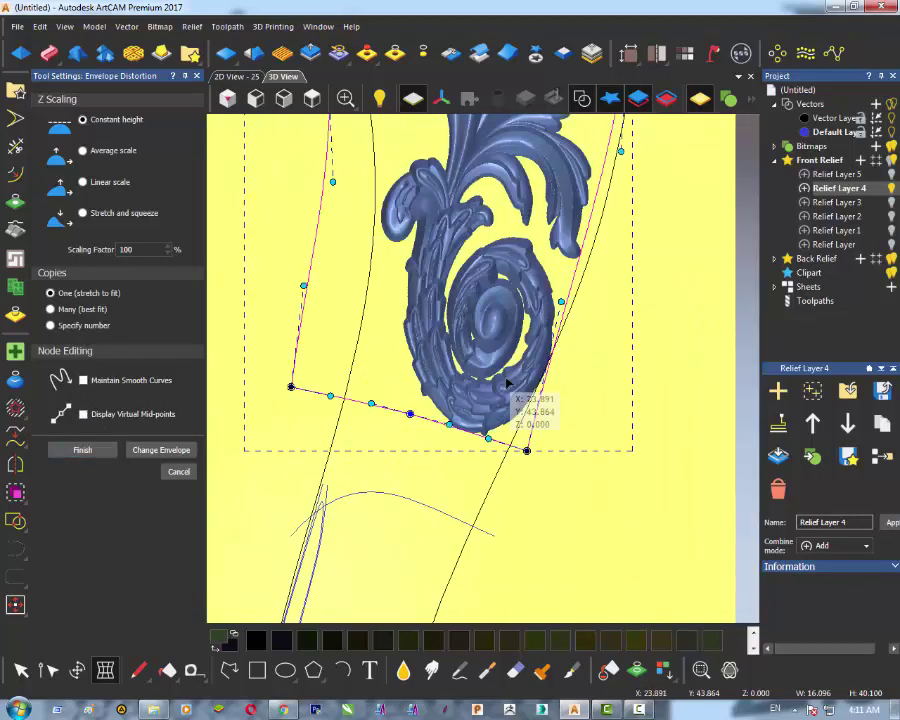
scroll(470, 384, down, 6)
scroll(428, 268, up, 5)
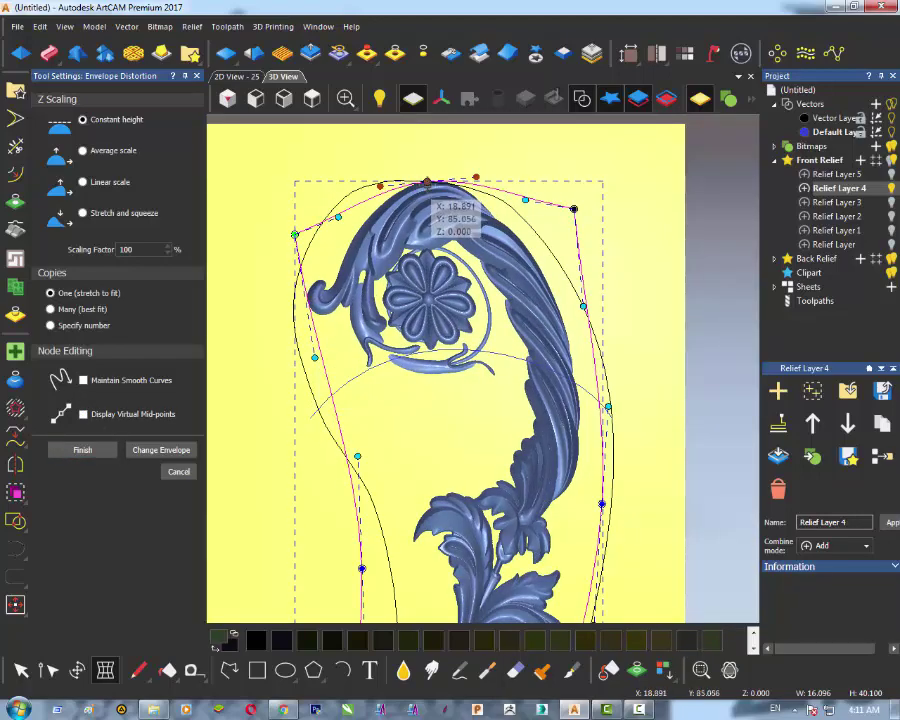
scroll(420, 300, down, 4)
scroll(528, 570, up, 5)
scroll(412, 528, down, 3)
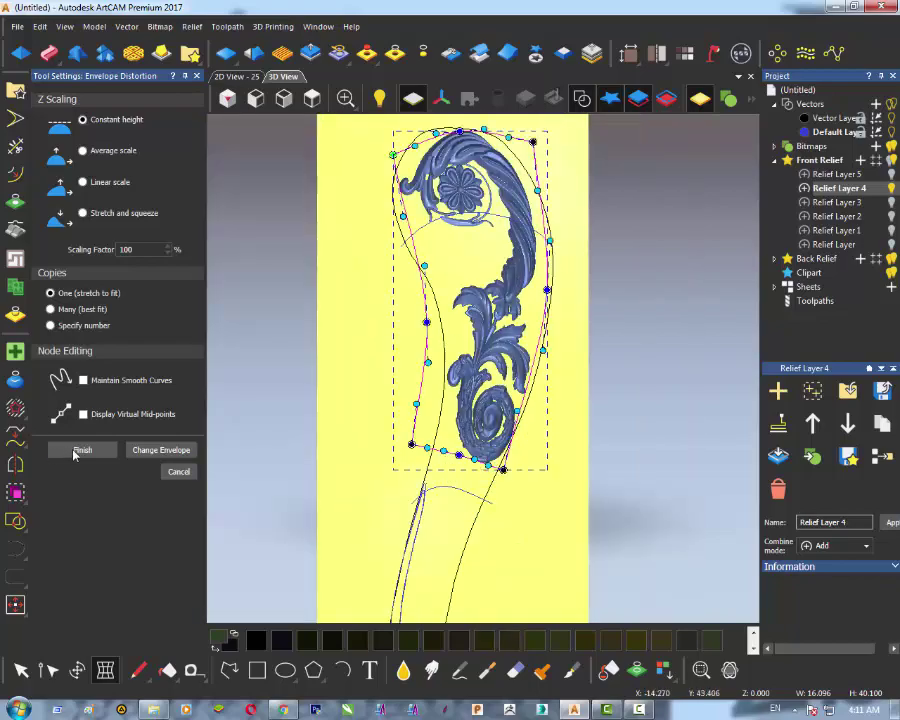
click(375, 413)
scroll(368, 158, up, 4)
middle_drag(368, 158, 408, 466)
scroll(305, 364, down, 7)
scroll(430, 420, up, 5)
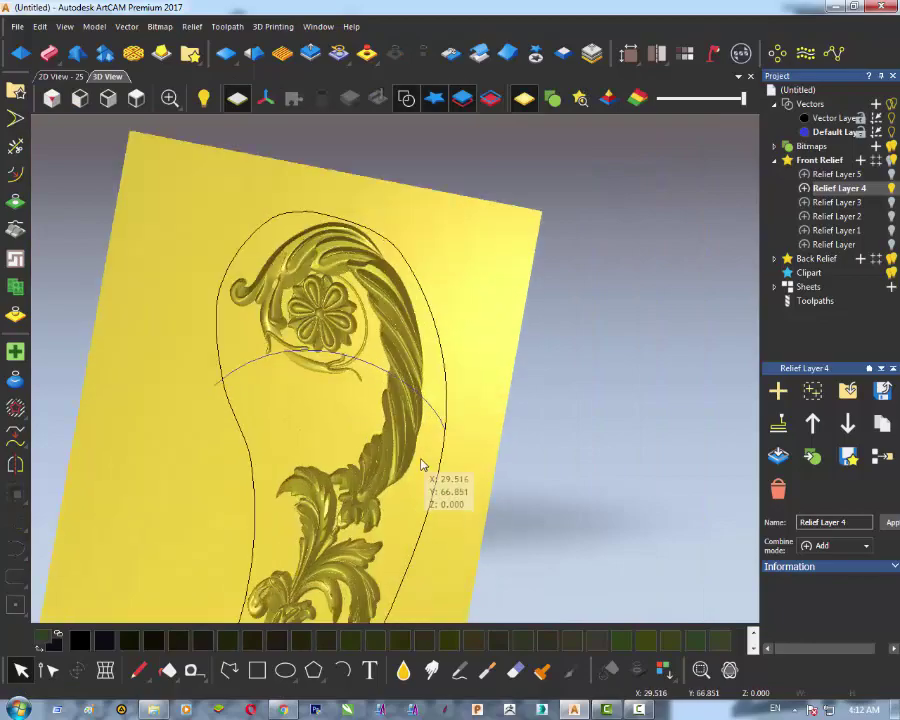
Step: Show Relief Layer and Relief Layer 1 together with the ornament and hide the vectors in the 3D view
click(136, 98)
scroll(437, 237, up, 5)
click(891, 244)
click(891, 231)
scroll(384, 277, down, 4)
scroll(381, 463, up, 3)
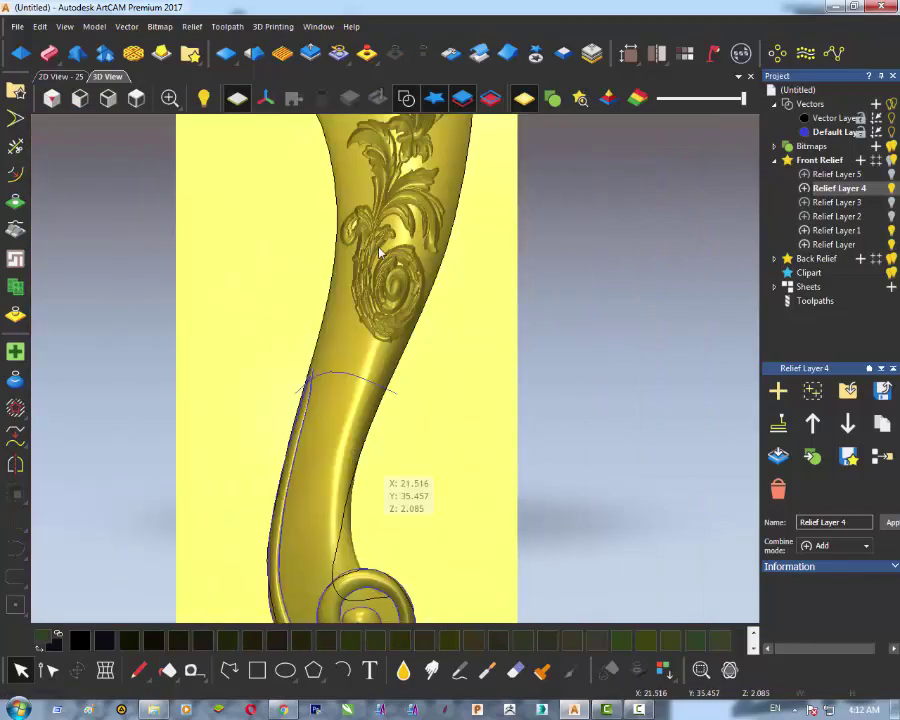
click(406, 98)
middle_drag(375, 200, 468, 376)
scroll(293, 306, down, 5)
scroll(385, 270, up, 6)
middle_drag(385, 270, 207, 391)
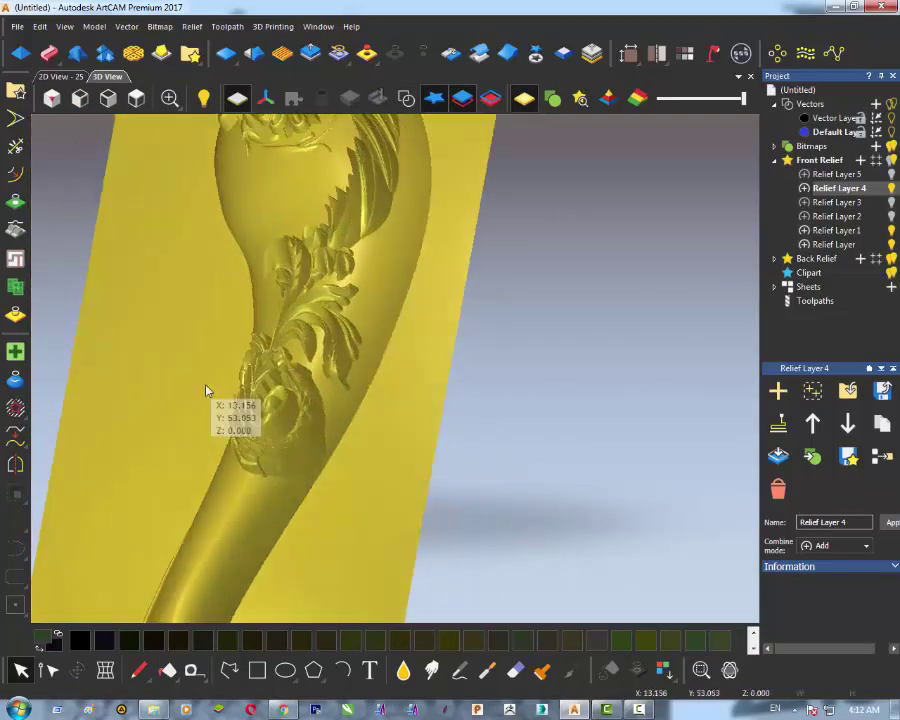
Step: Scale the ornament layer's relief to a height of 2 mm
scroll(207, 391, up, 2)
scroll(290, 342, up, 3)
click(311, 54)
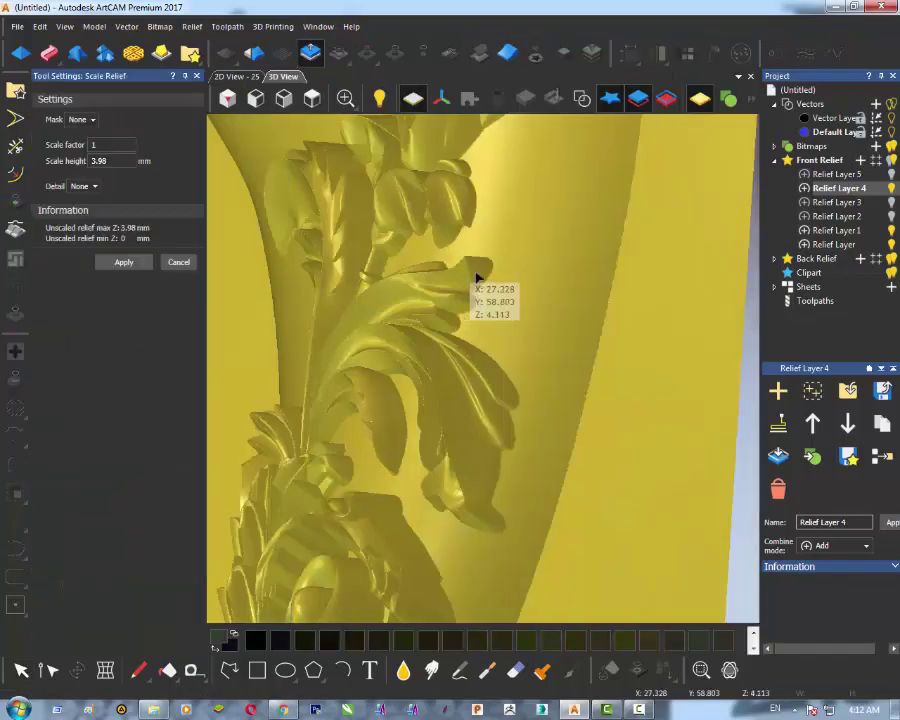
text(2)
scroll(400, 330, down, 3)
middle_drag(400, 330, 415, 365)
scroll(415, 365, up, 3)
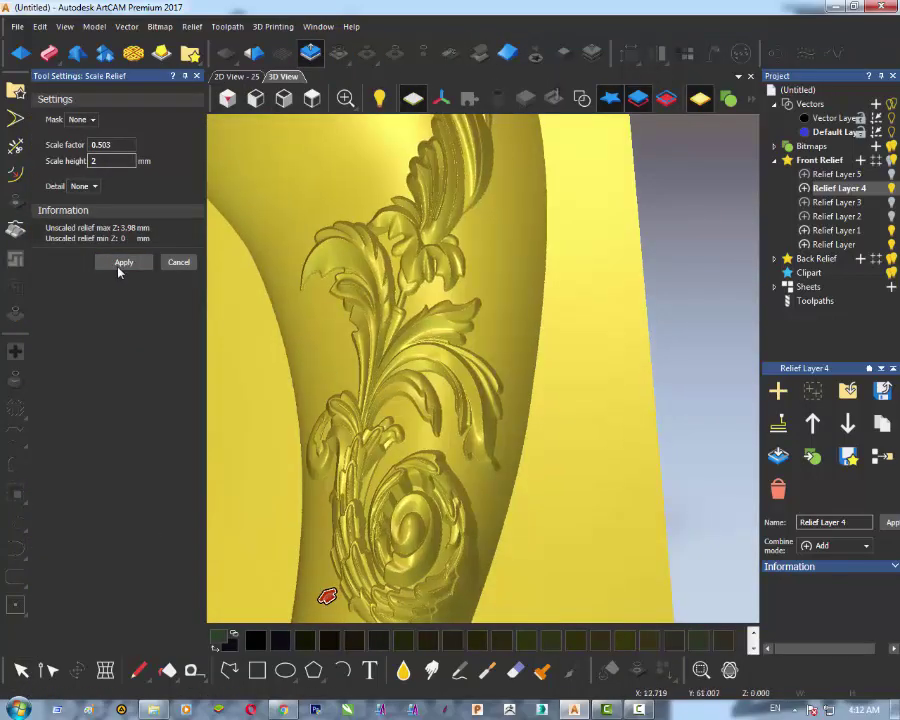
click(119, 268)
scroll(380, 342, down, 3)
middle_drag(320, 384, 380, 345)
scroll(380, 345, down, 3)
click(136, 98)
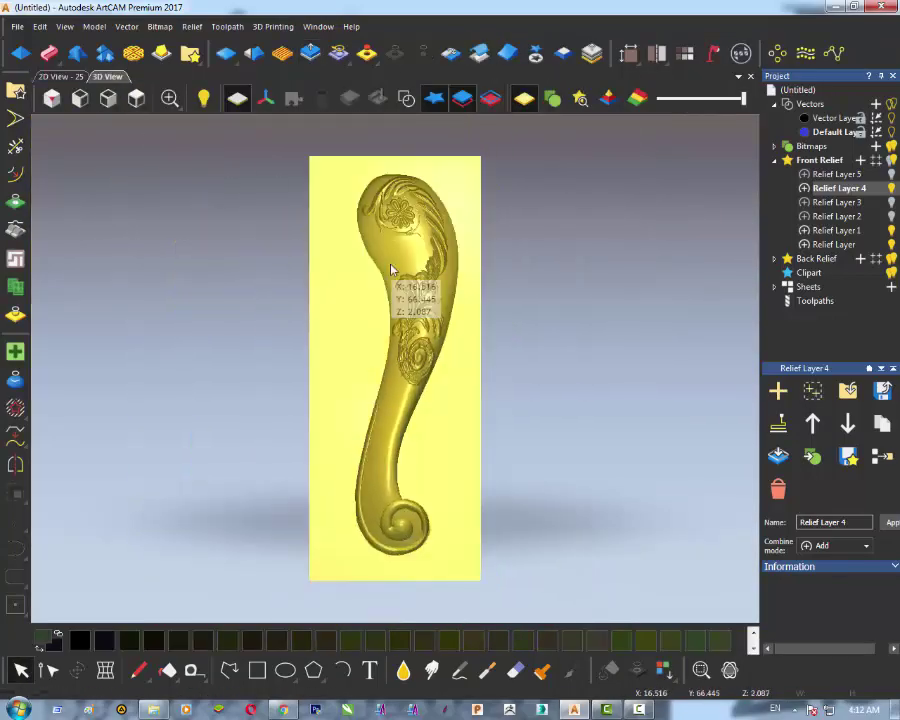
Step: Merge the visible leg and ornament relief layers into one new front relief layer
scroll(393, 264, up, 3)
click(838, 174)
middle_drag(440, 300, 402, 222)
scroll(428, 385, down, 3)
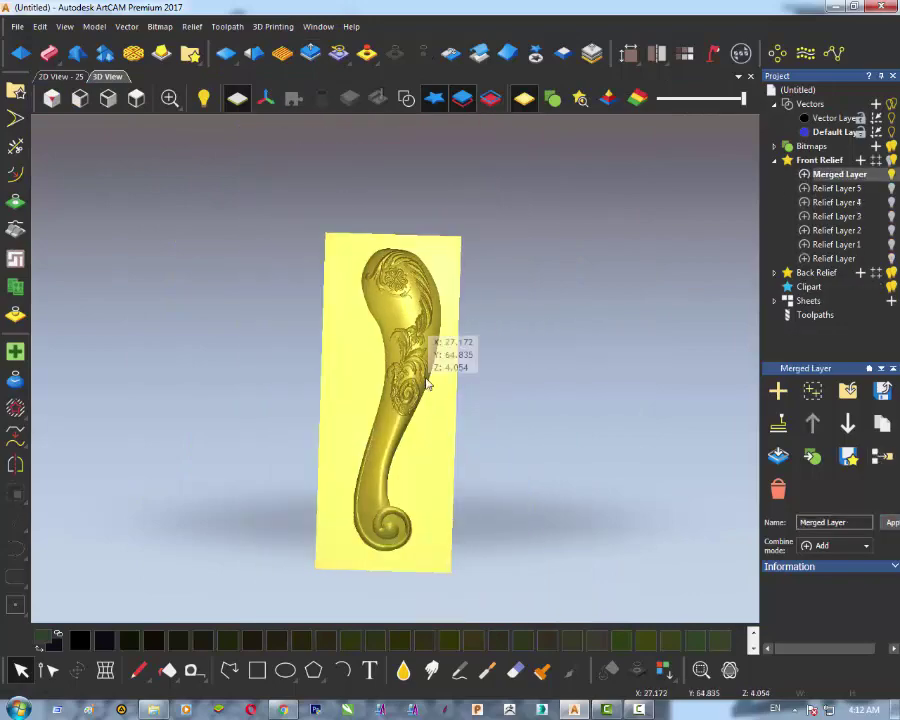
middle_drag(410, 375, 463, 343)
scroll(386, 306, up, 3)
Step: Create a triangle mesh from the merged relief with 0.01 mm tolerance, closed with an inverted front
click(740, 53)
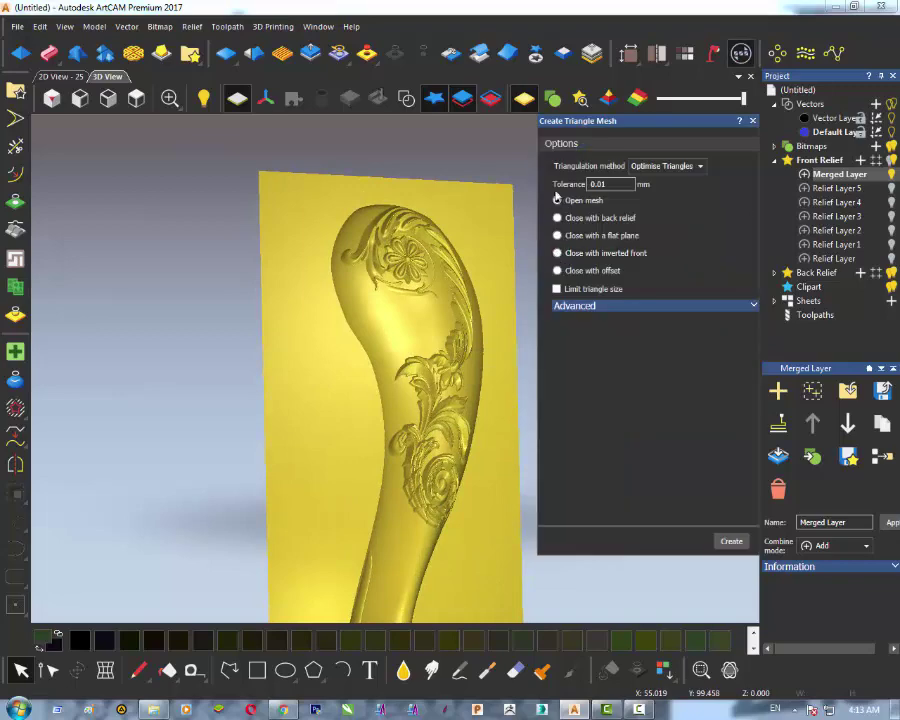
click(558, 254)
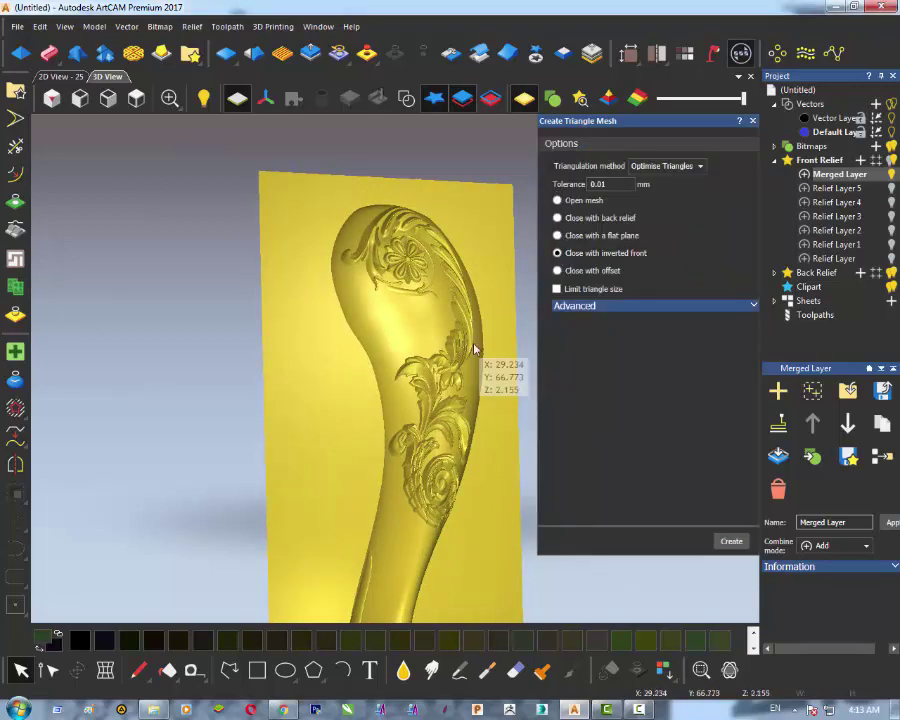
middle_drag(474, 349, 503, 362)
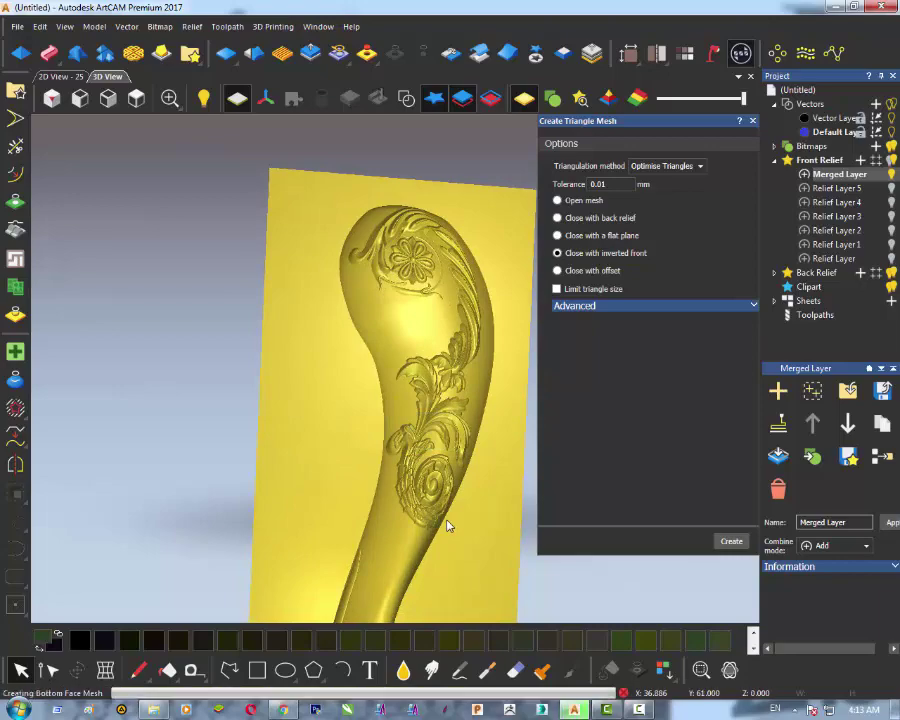
middle_drag(446, 524, 440, 372)
drag(370, 436, 330, 340)
Step: Start exporting the mesh and choose the folder ملفات الشرح inside D:\cors cnc as destination
click(639, 514)
click(393, 252)
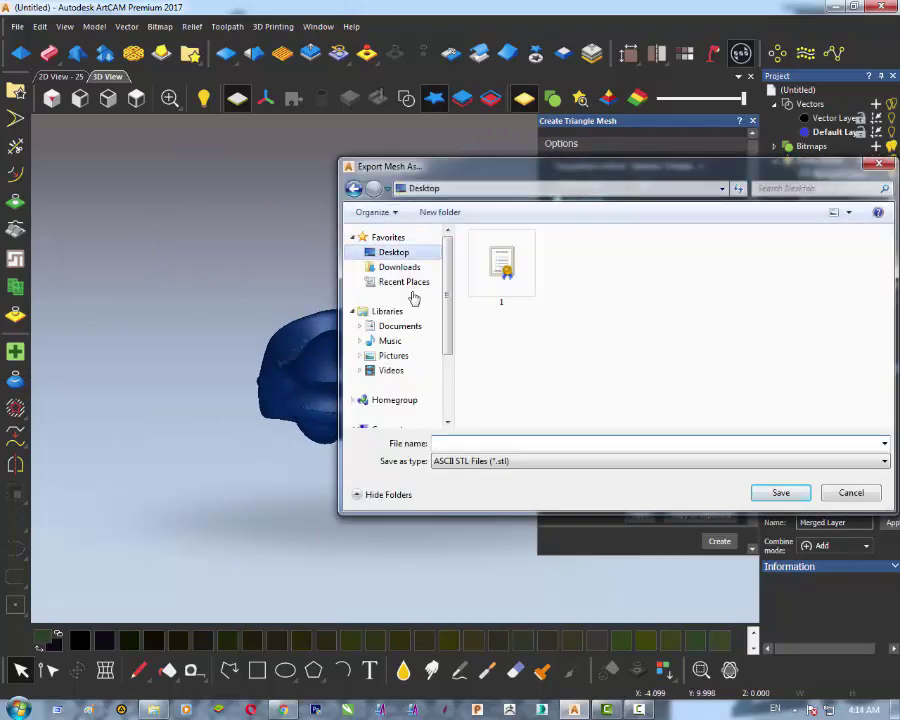
click(492, 441)
text(1)
scroll(400, 380, down, 2)
click(405, 393)
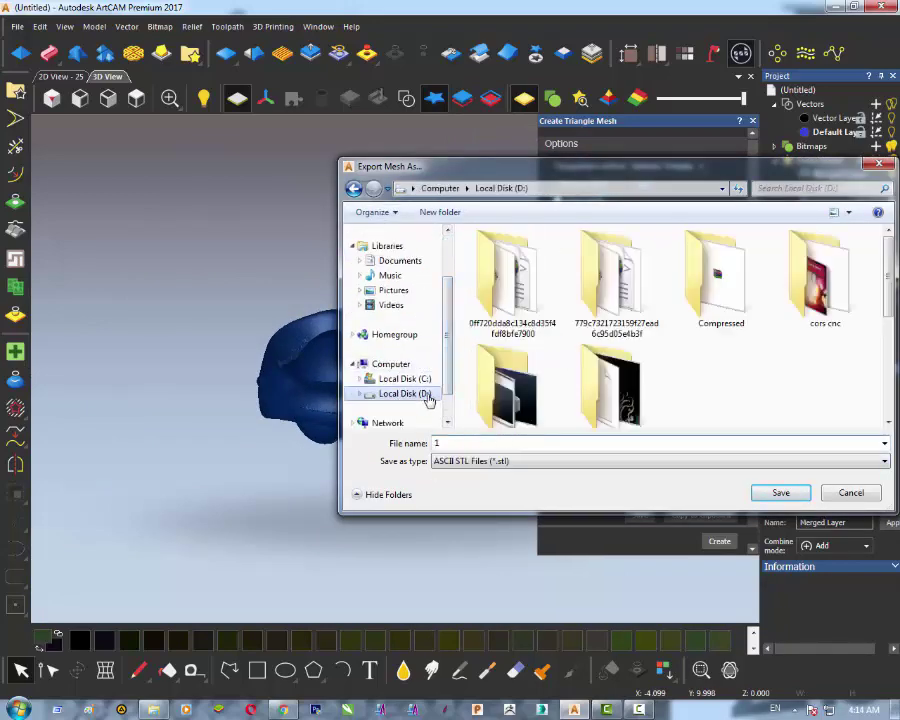
double_click(829, 297)
scroll(882, 348, down, 2)
double_click(668, 388)
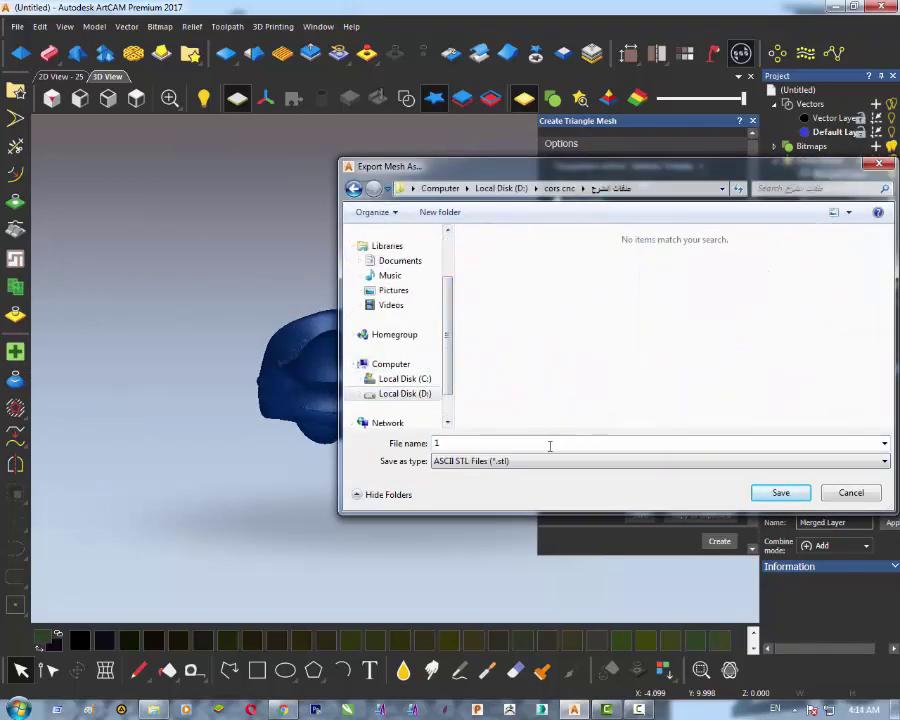
Step: Name the ASCII STL export رجل, save it and view the finished leg mesh
click(544, 445)
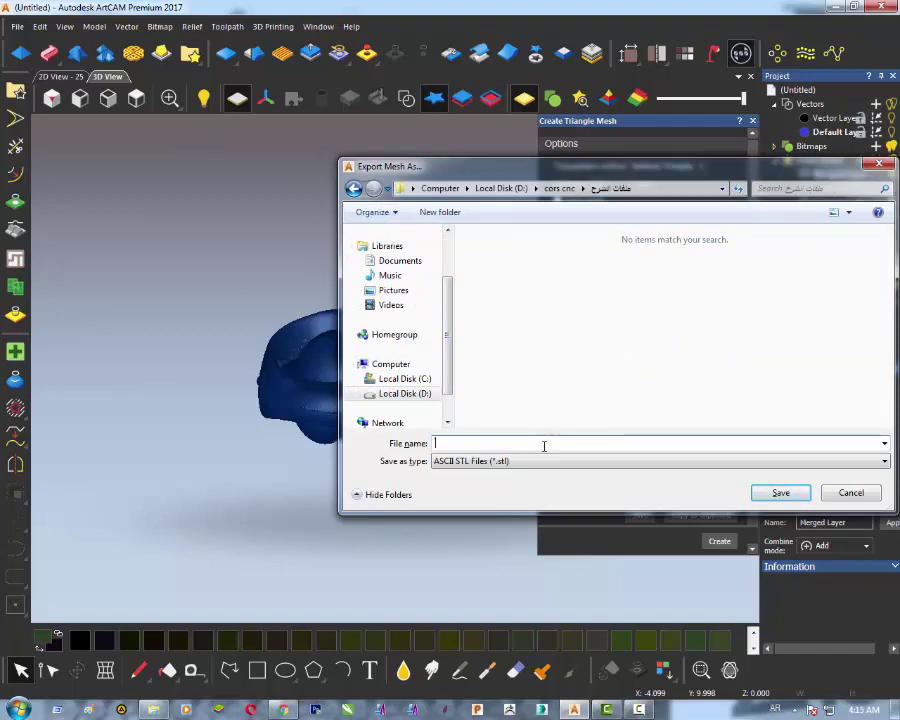
text(رجل)
key(Return)
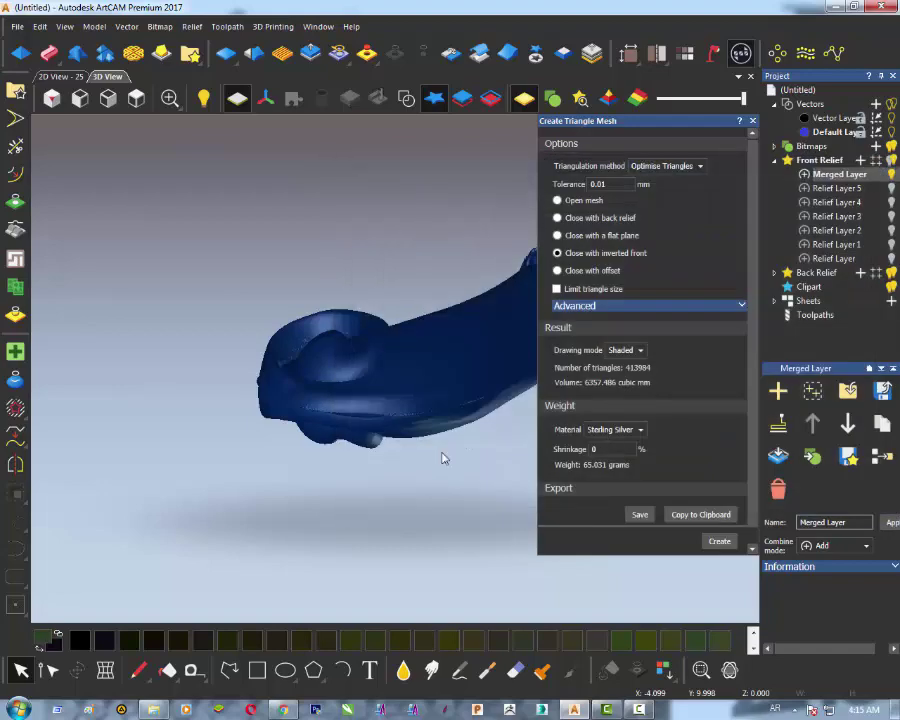
drag(444, 458, 477, 506)
scroll(478, 219, down, 5)
scroll(460, 345, up, 4)
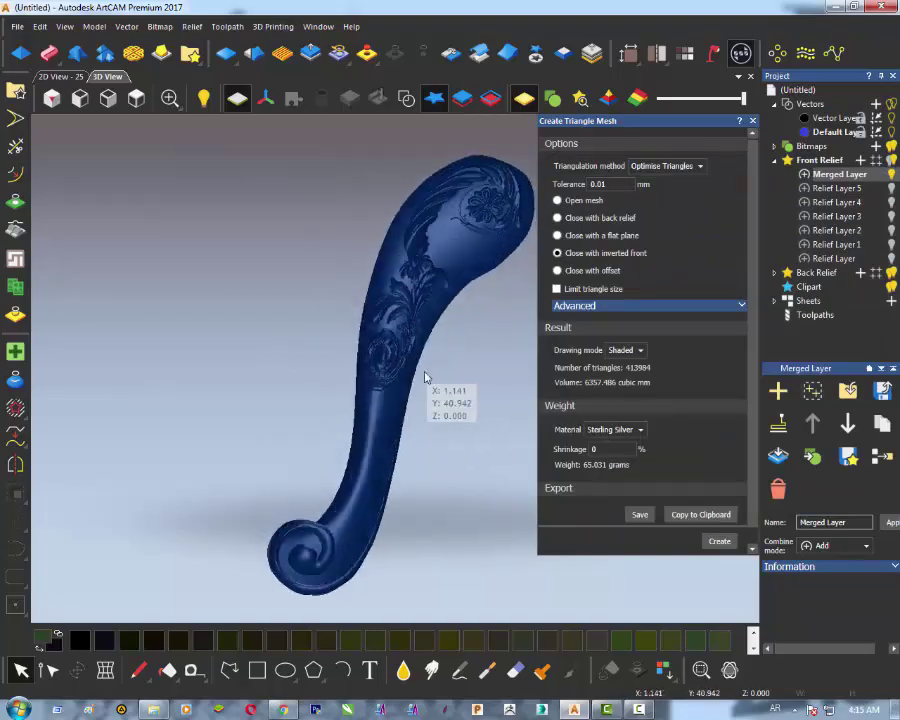
scroll(425, 377, up, 3)
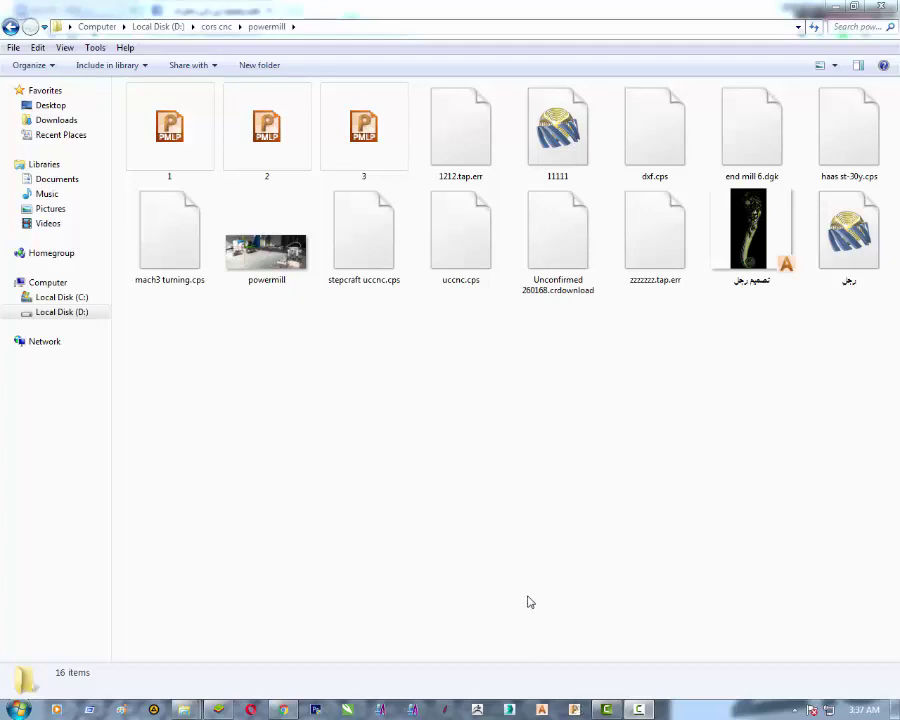
Step: Open the powermill picture in the D:\cors cnc\powermill folder and examine the rotary machine's X, Y, Z and A axes
right_click(500, 488)
click(538, 540)
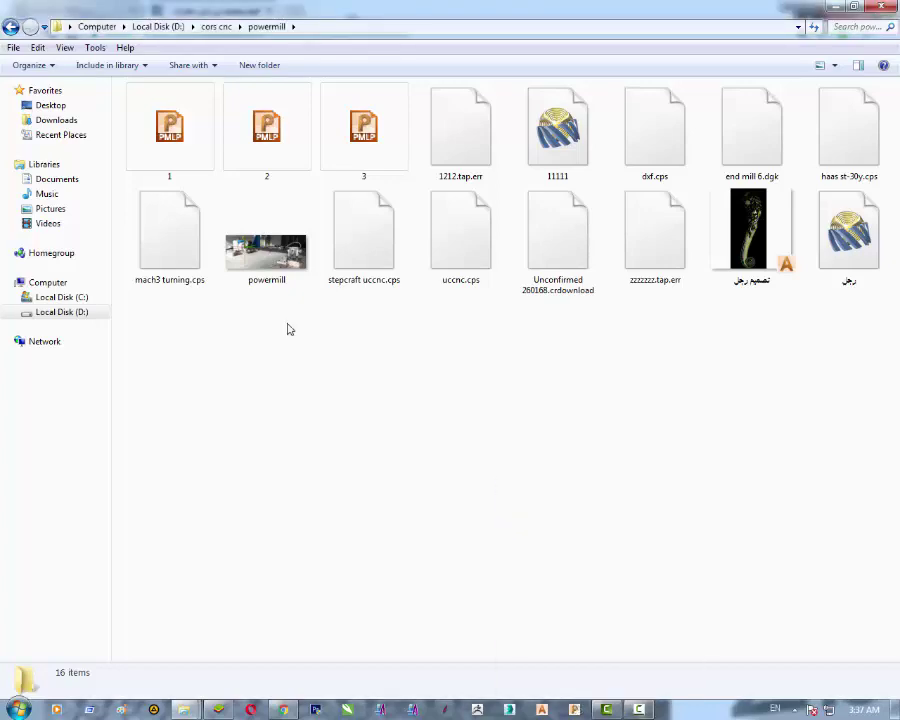
double_click(258, 275)
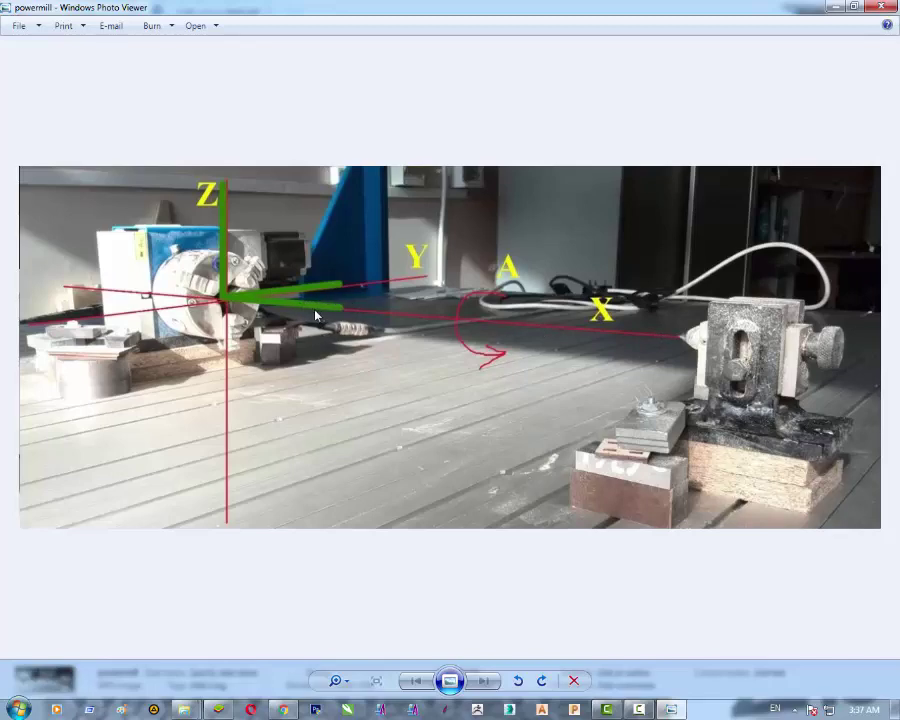
drag(295, 25, 313, 230)
double_click(313, 224)
click(836, 6)
right_click(528, 376)
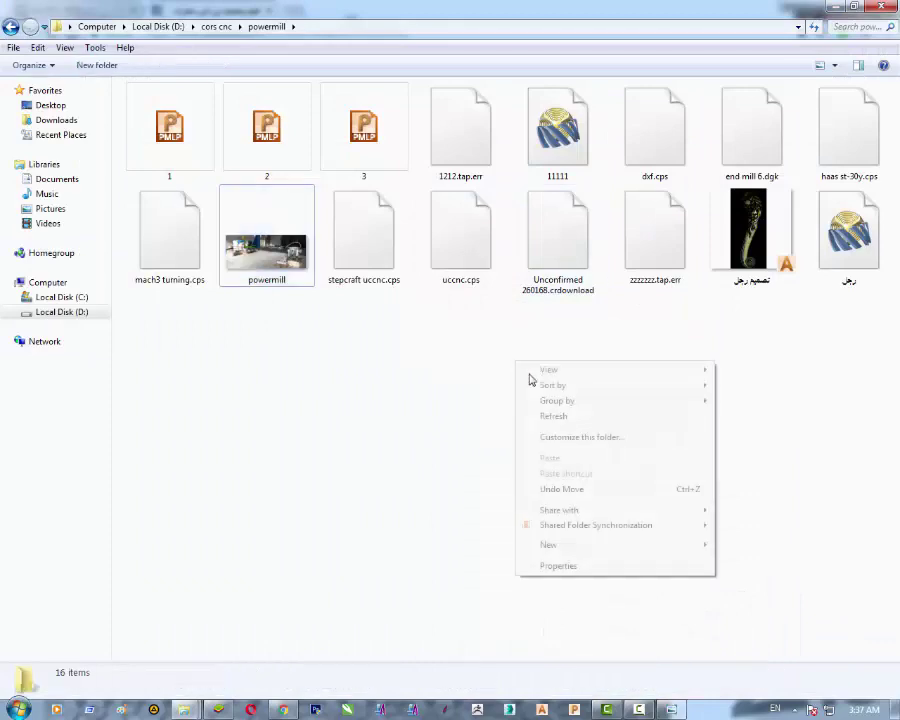
click(557, 417)
Step: Switch to PowerMill, start importing an STL model and browse to the folder D:\cors cnc\powermill
click(574, 709)
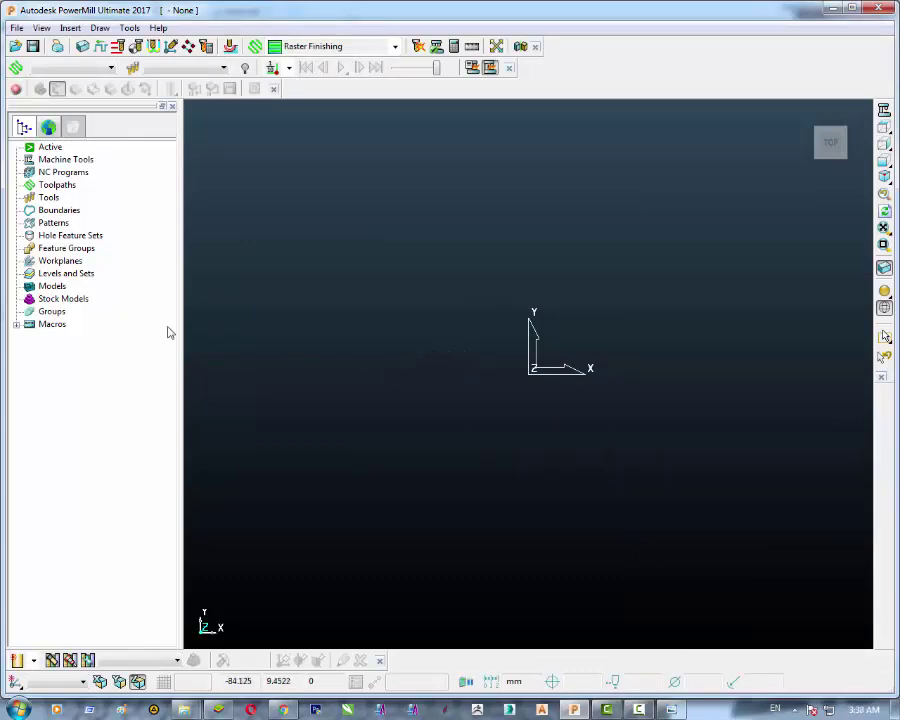
right_click(56, 289)
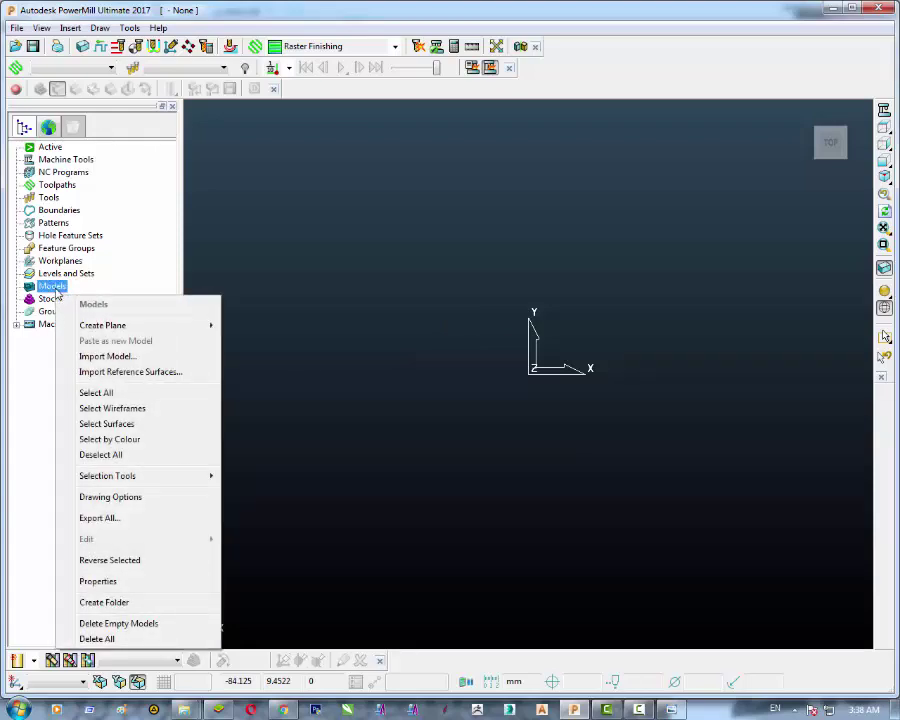
click(107, 356)
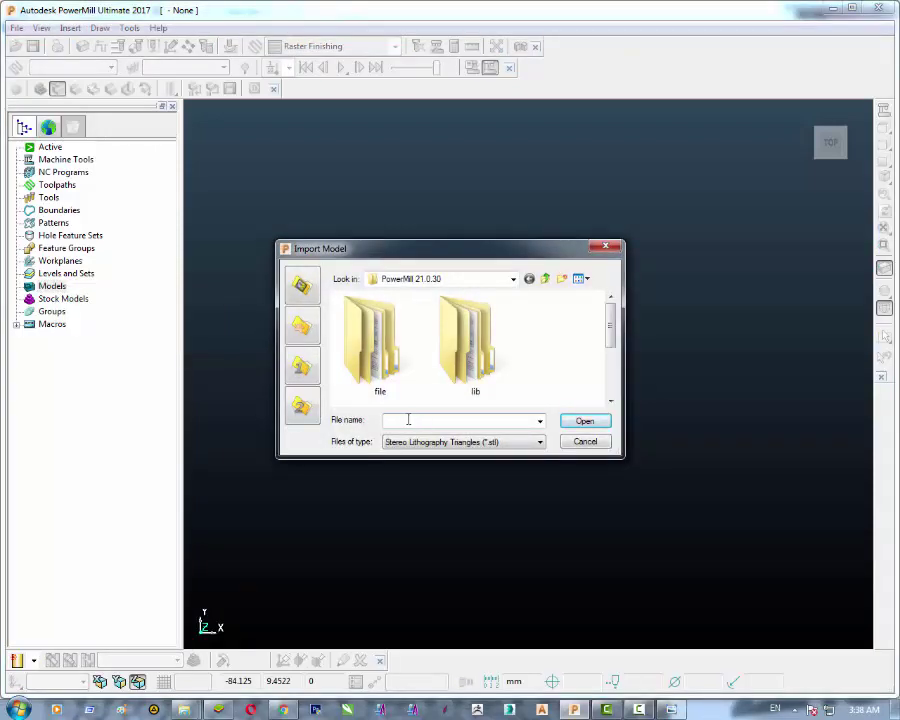
click(513, 279)
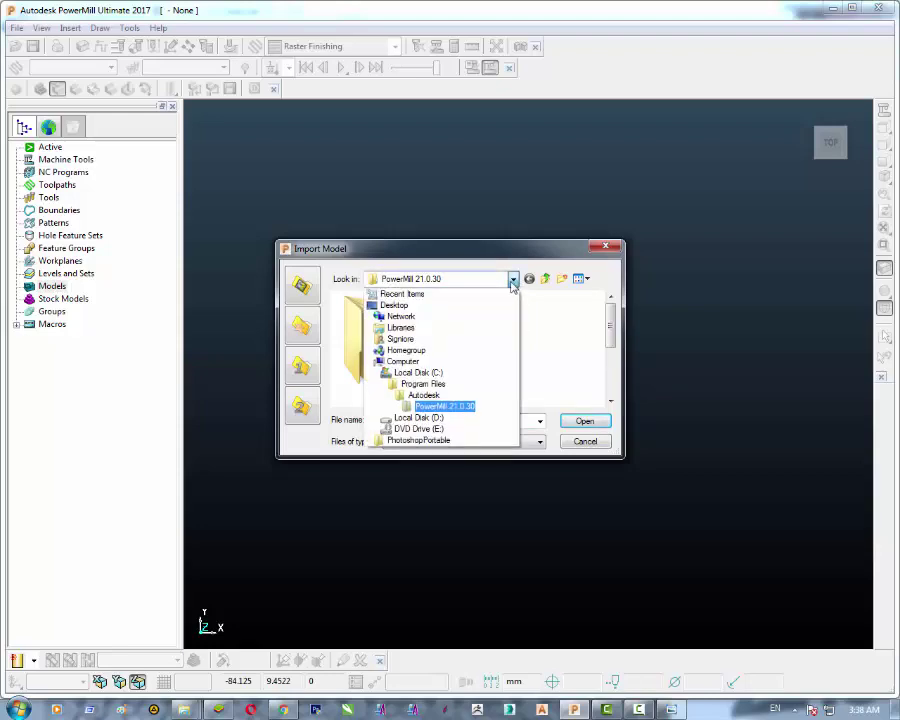
click(420, 417)
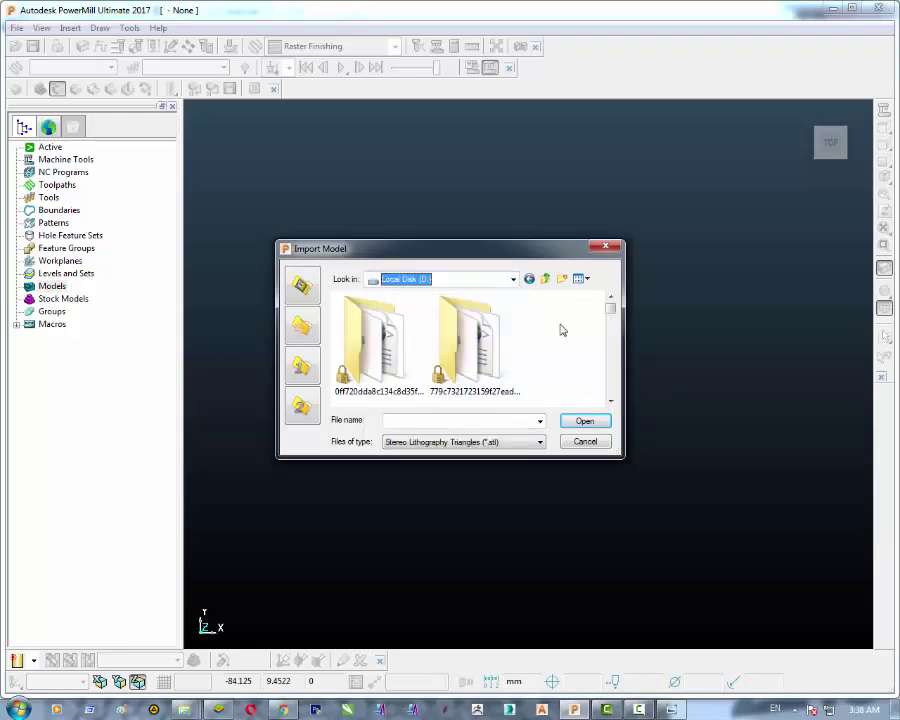
scroll(613, 313, down, 3)
double_click(462, 345)
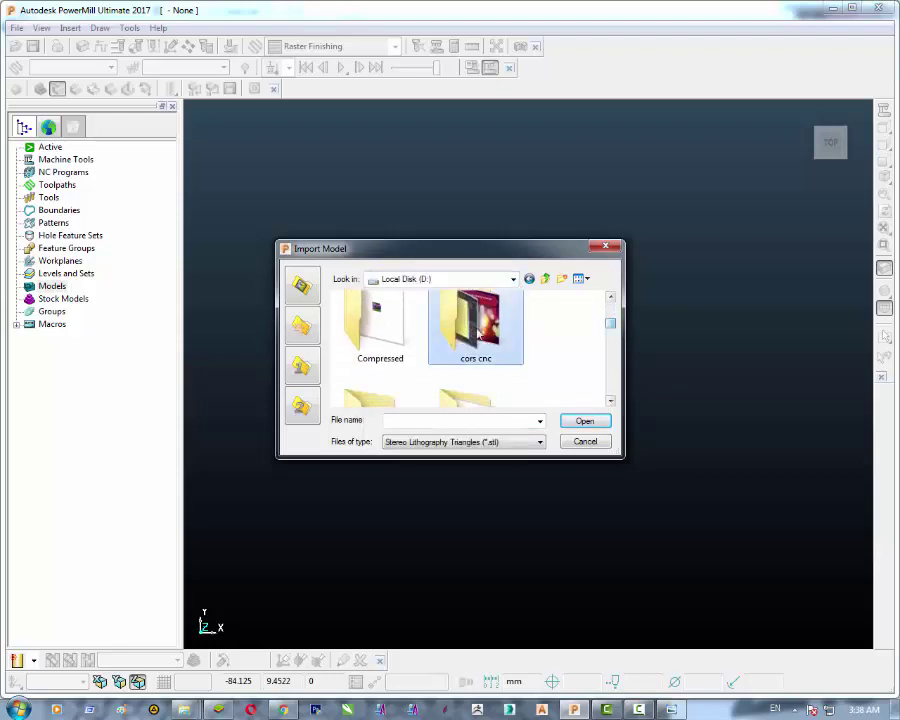
click(460, 355)
scroll(452, 365, down, 1)
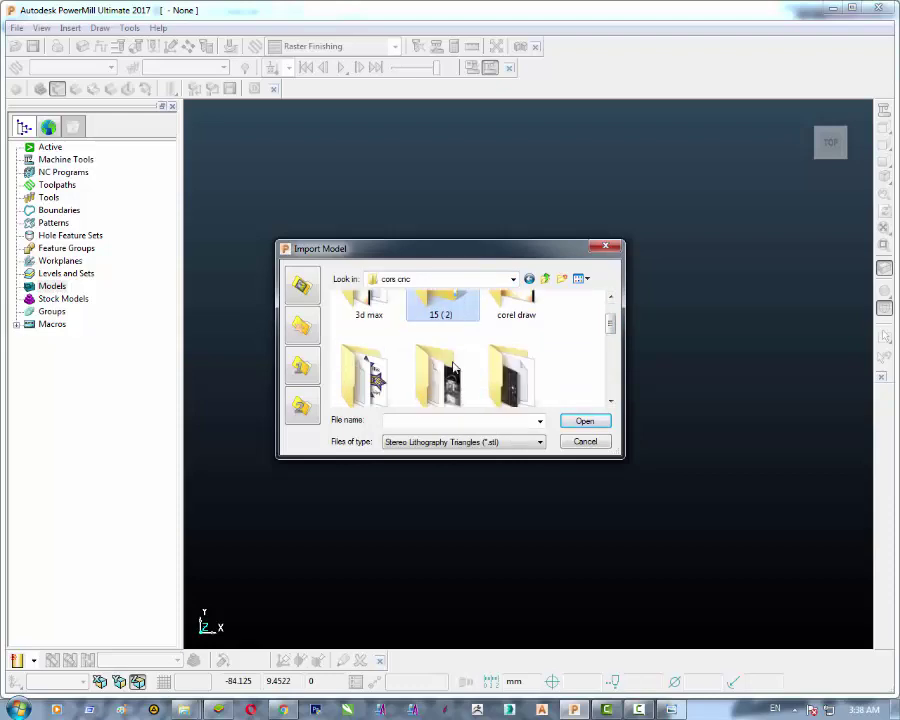
scroll(448, 360, down, 1)
double_click(450, 321)
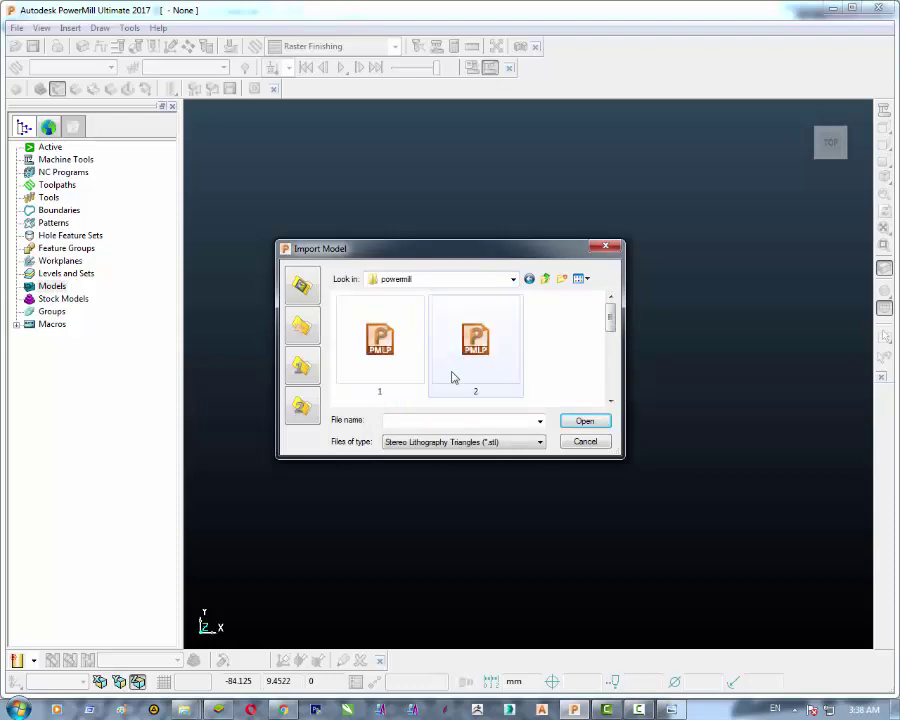
Step: Import the leg model رجل, the last STL file in the powermill folder
scroll(560, 350, down, 2)
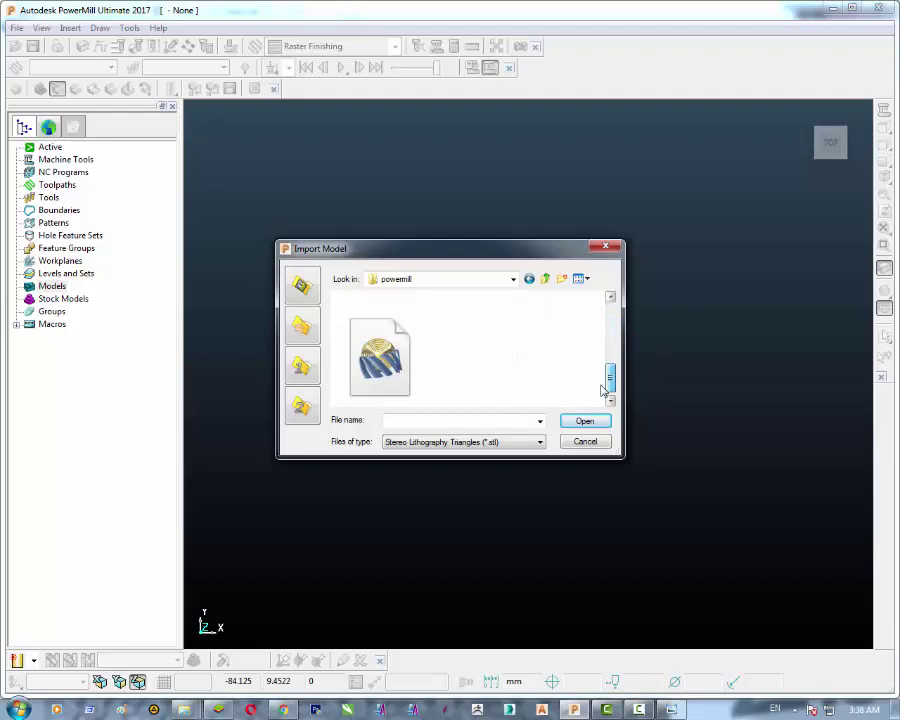
click(420, 390)
click(580, 421)
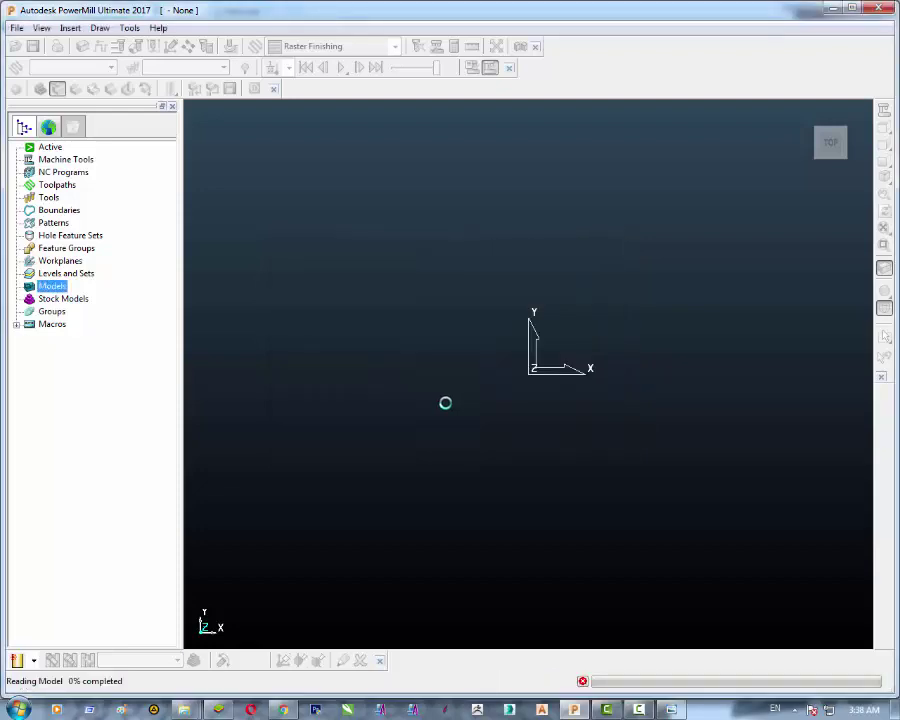
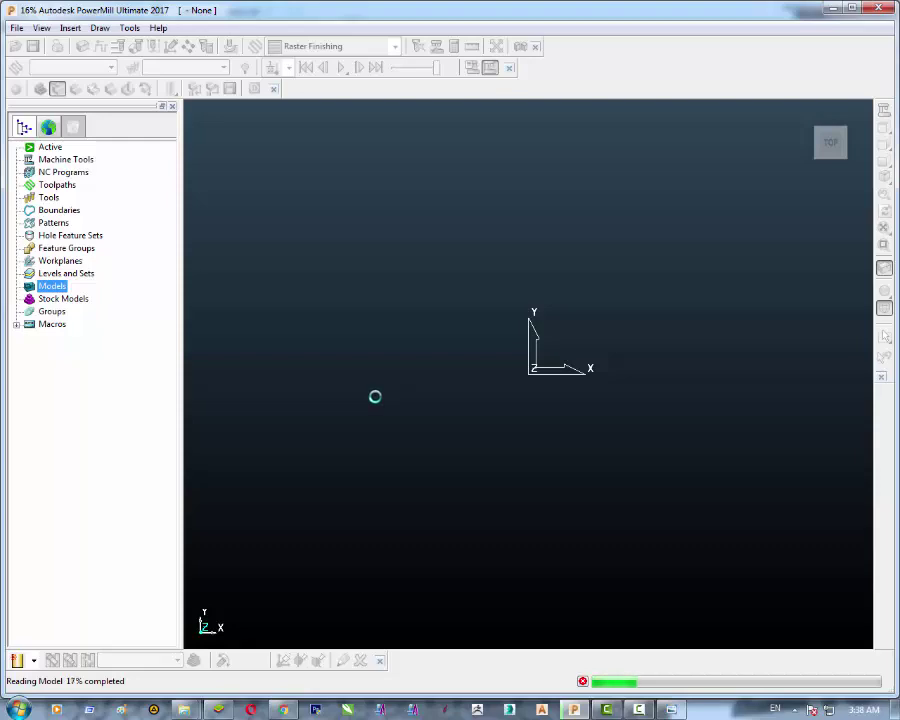
click(641, 709)
click(830, 648)
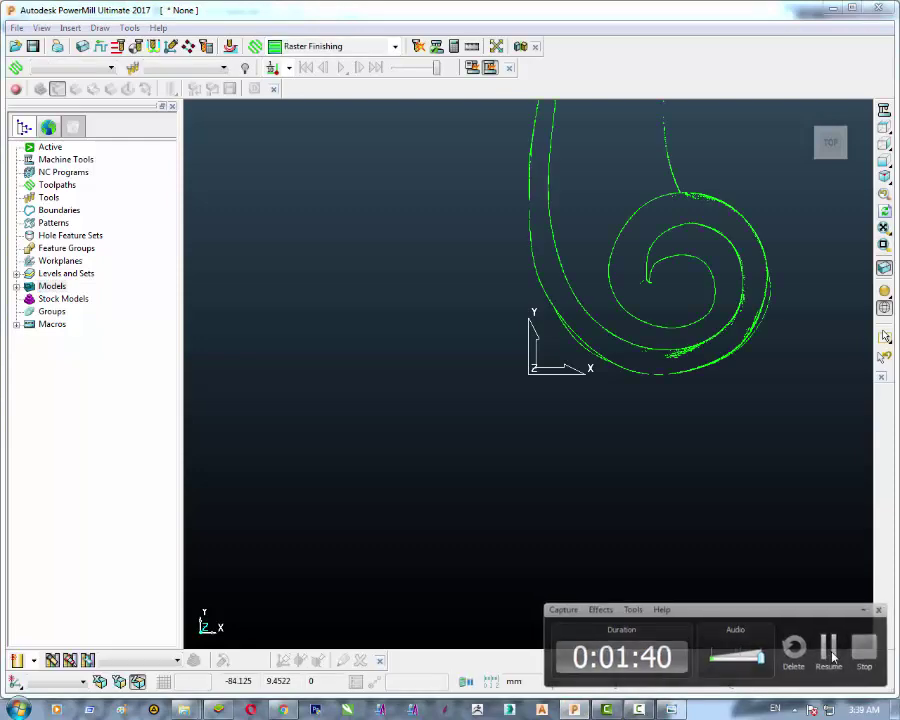
click(829, 650)
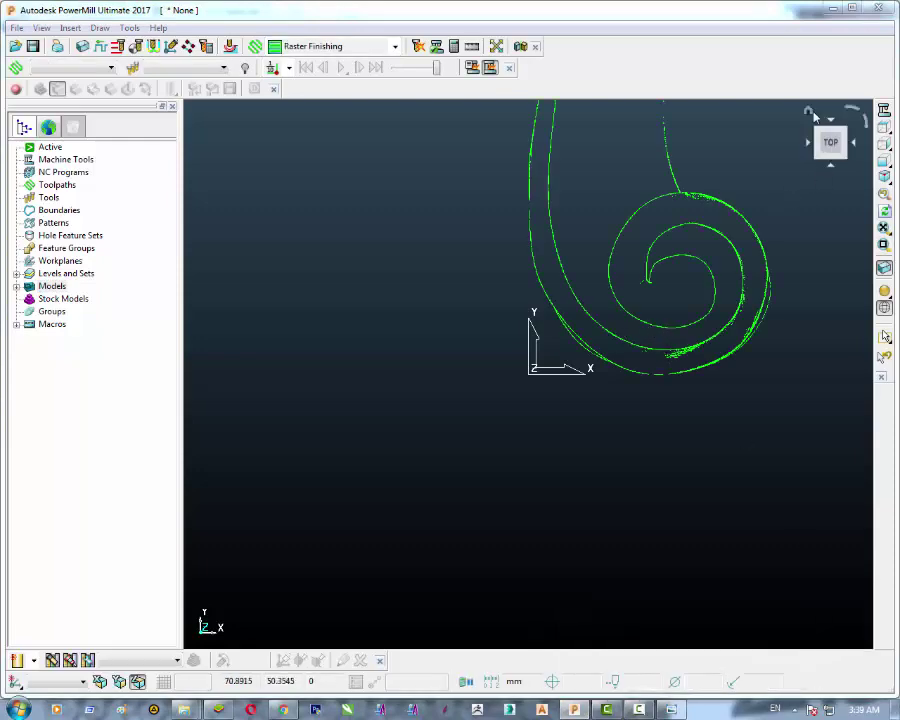
Step: Return to the home view to show the whole imported leg model
click(811, 112)
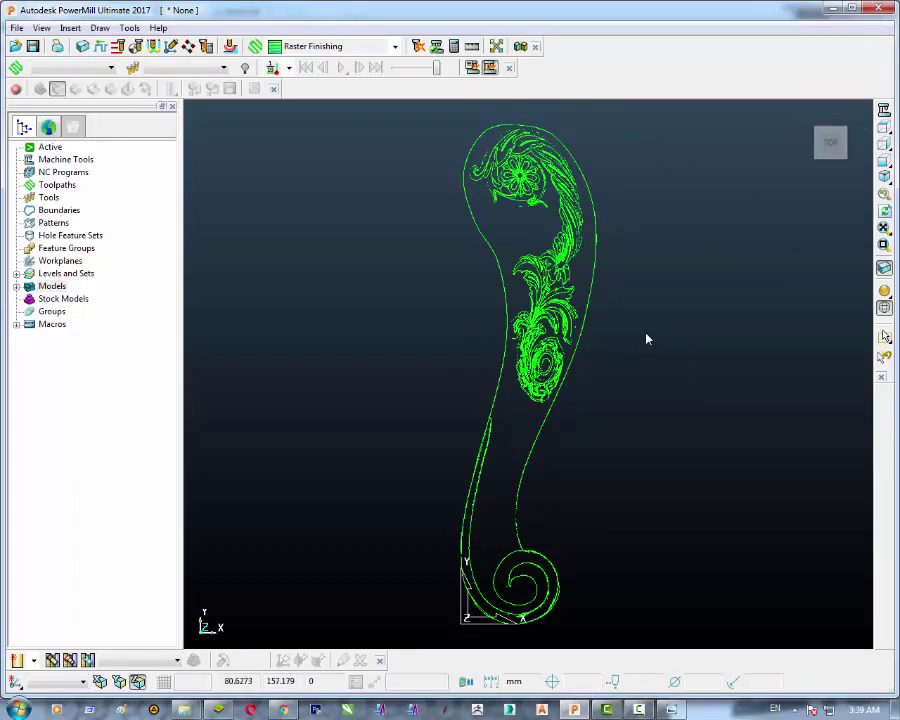
Step: Display the model with plain shading and calculate a box-shaped block from the model limits with 0.1 tolerance and 0.0 expansion
mouse_move(886, 292)
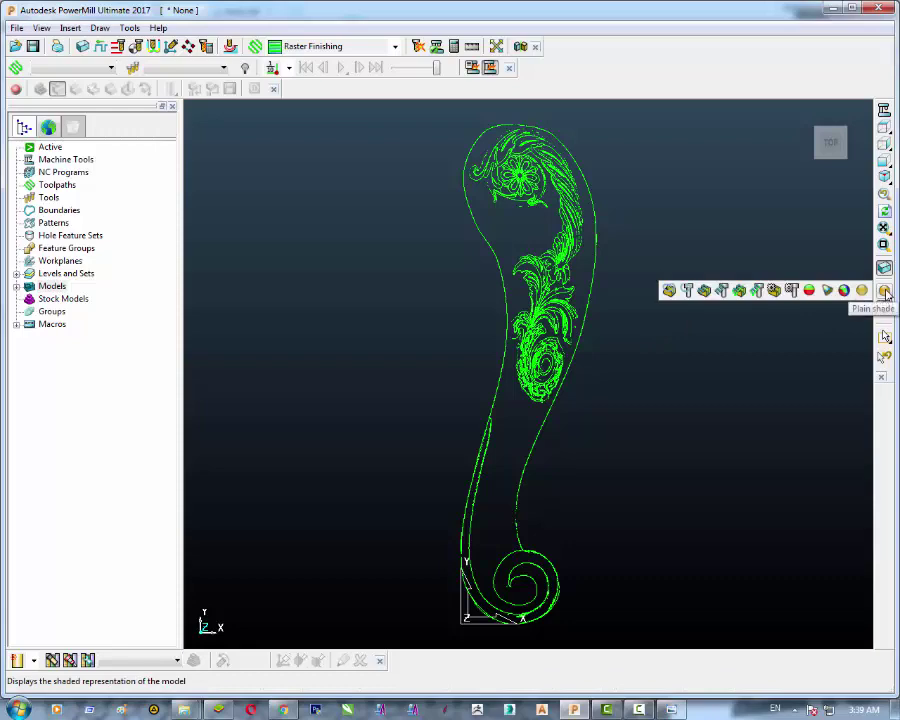
click(886, 292)
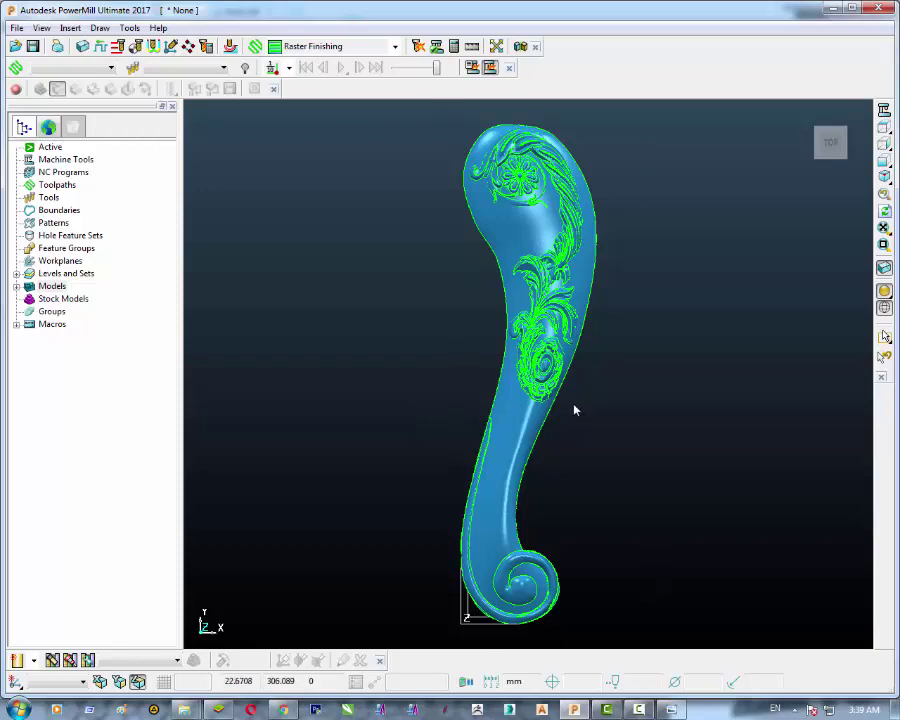
click(82, 47)
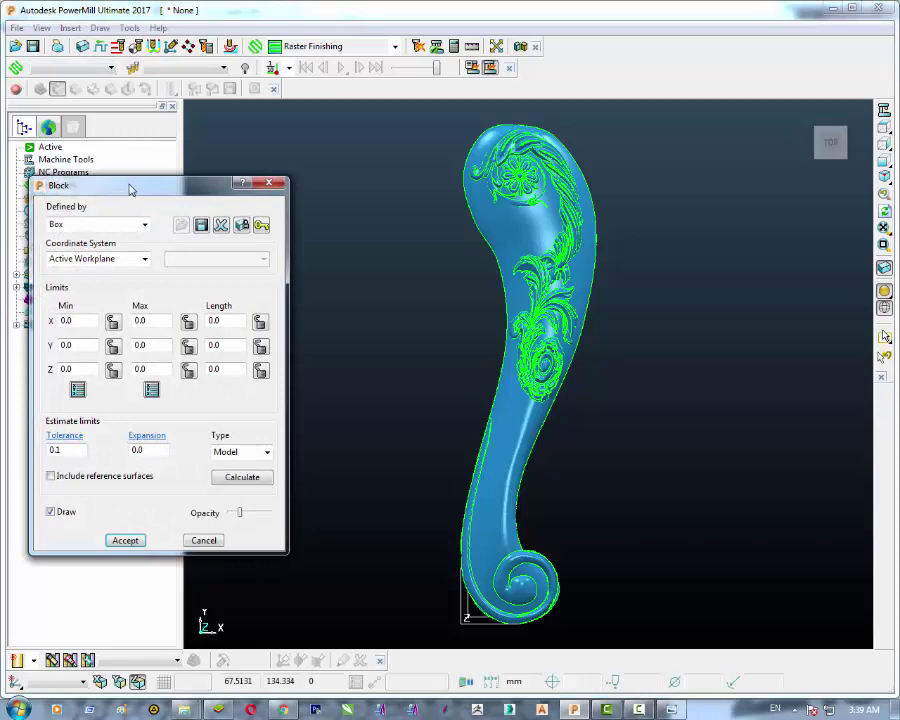
drag(160, 186, 336, 185)
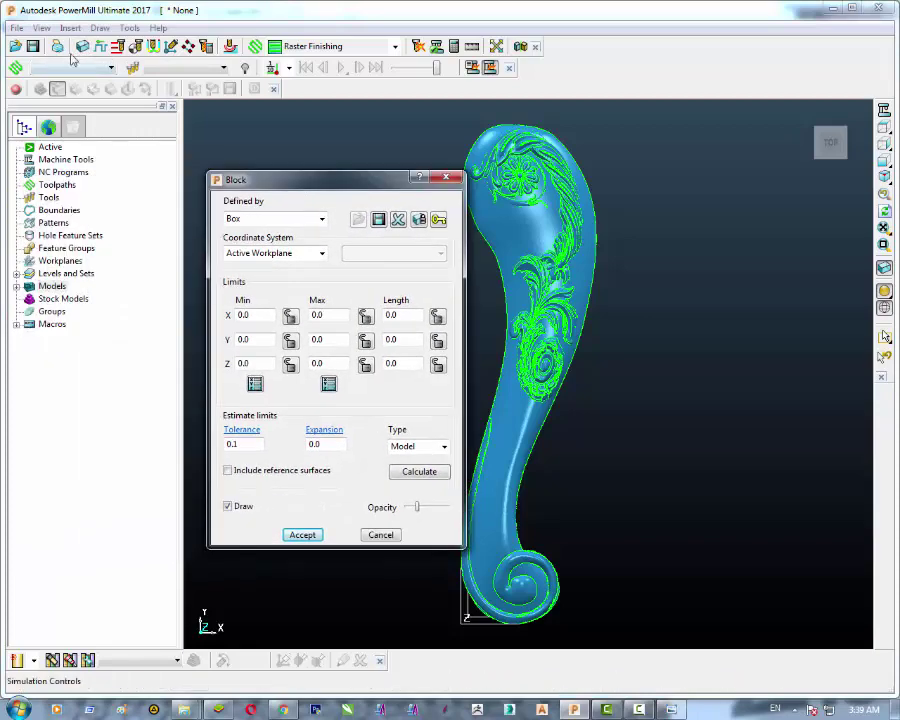
click(420, 474)
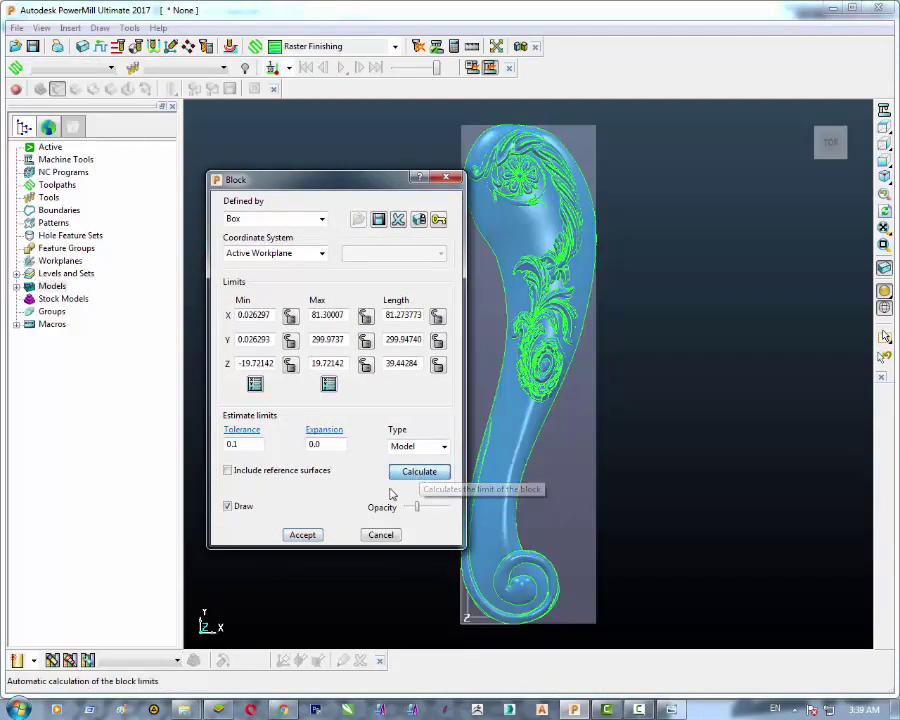
click(302, 534)
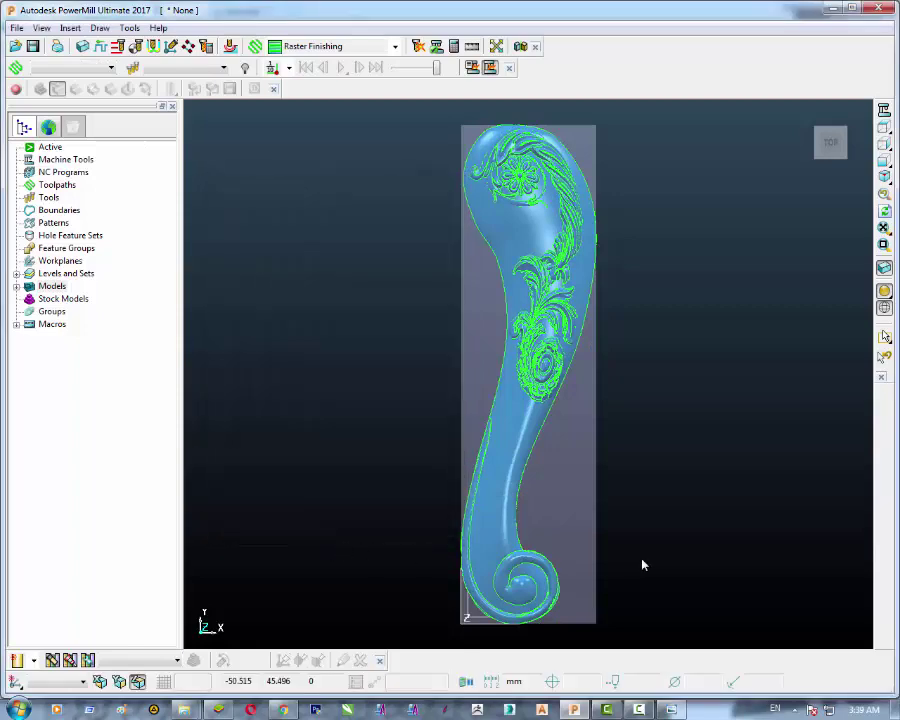
Step: Create a workplane positioned using the block, at the centre of the block's end face beside the leg's scroll
middle_drag(590, 354, 563, 378)
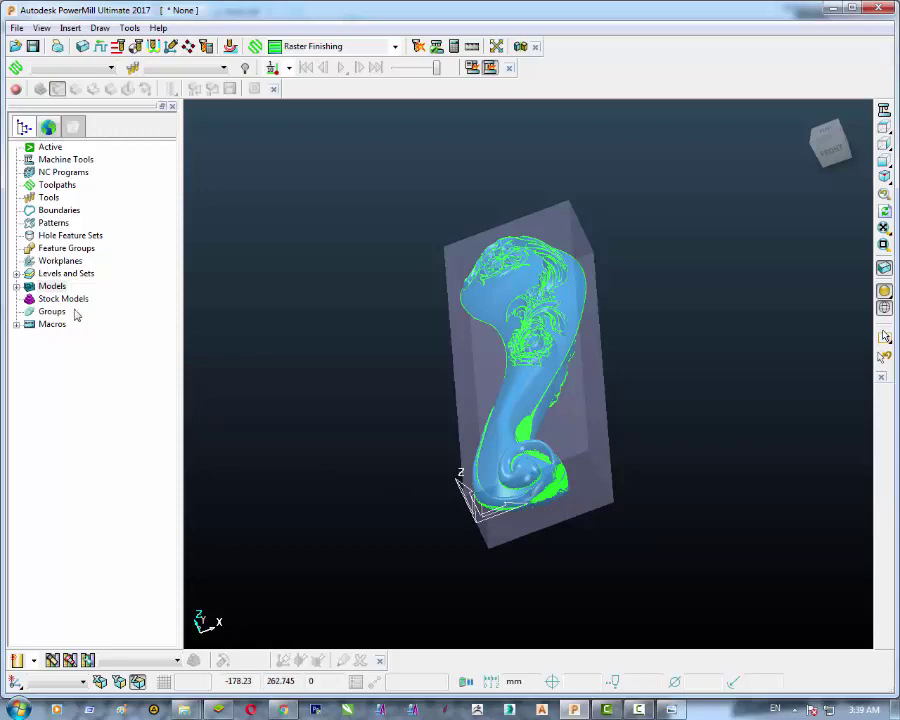
right_click(51, 262)
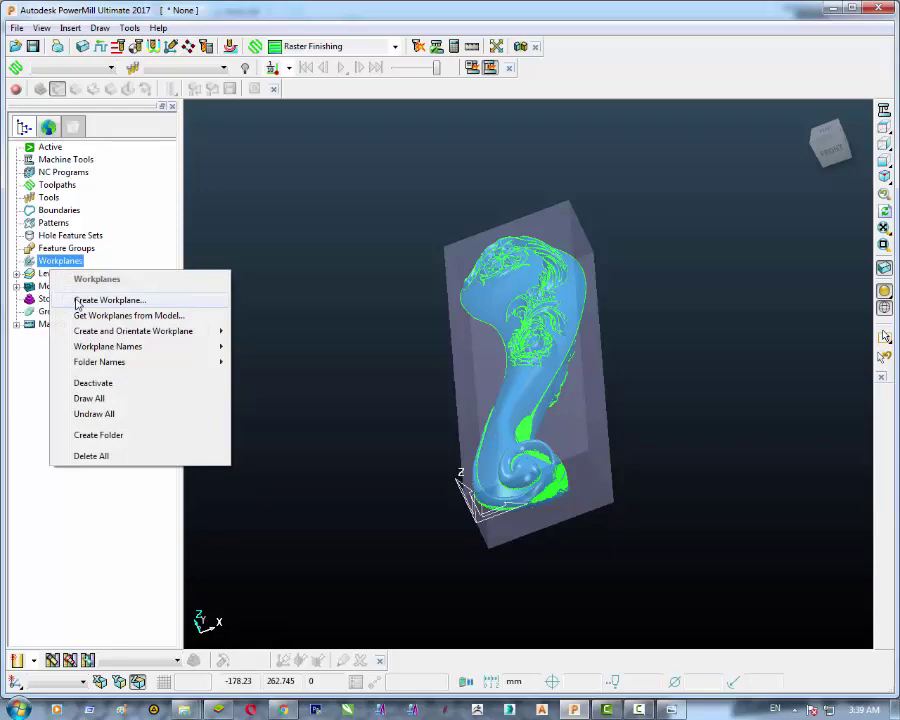
mouse_move(80, 334)
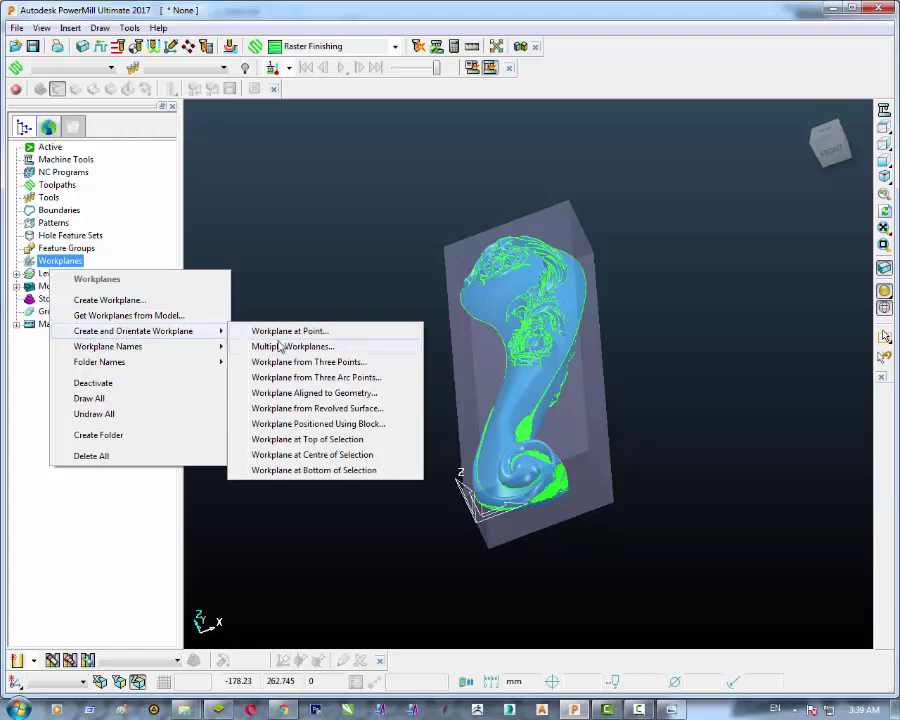
click(330, 425)
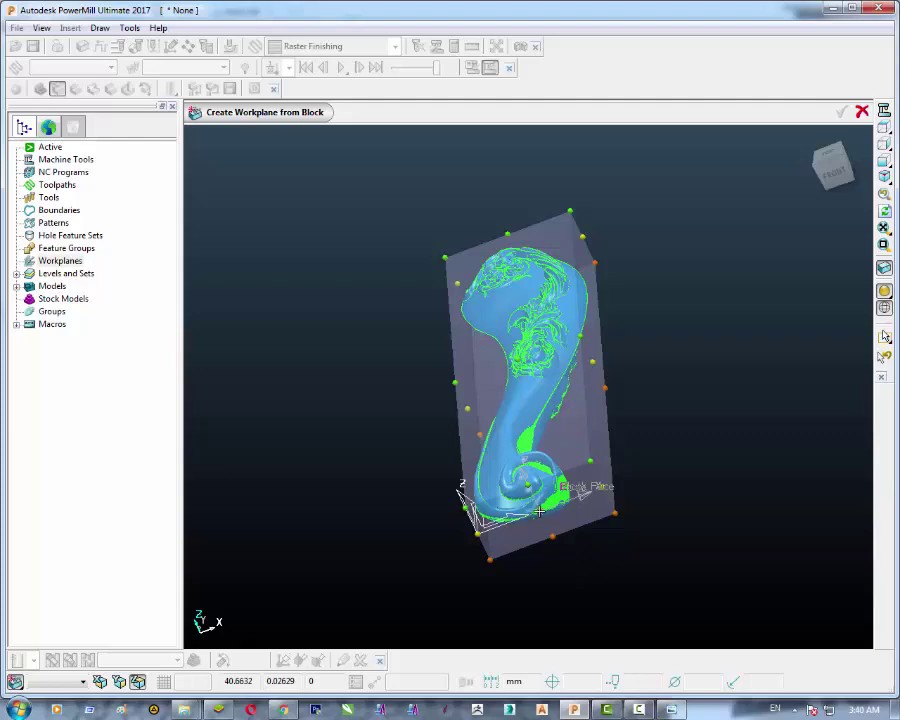
click(539, 511)
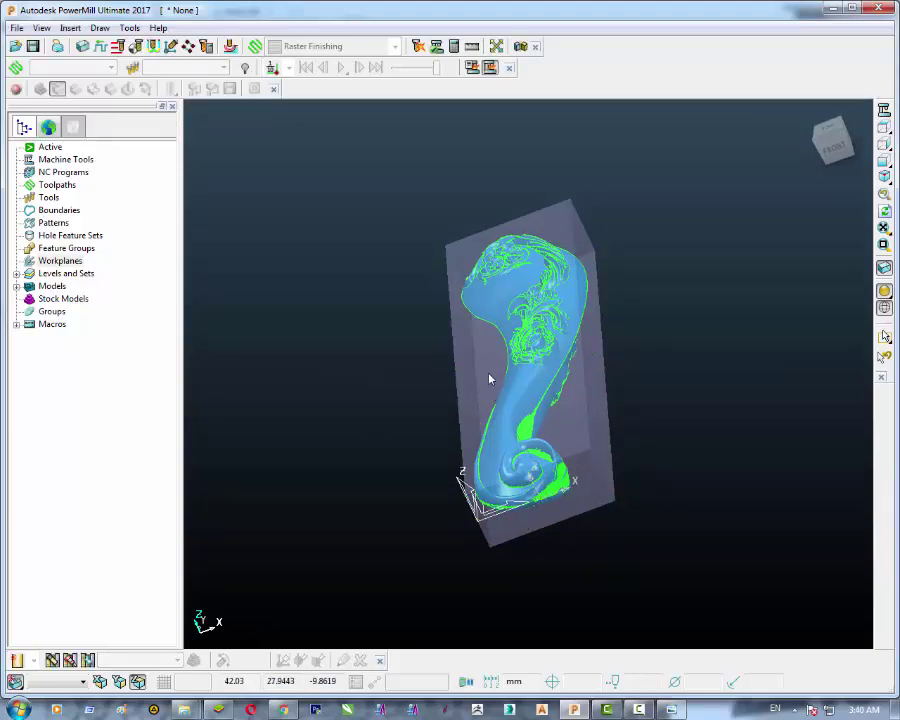
Step: Examine the new workplane's axis directions on the model and compare them with the rotary-axis photo in Windows Photo Viewer
middle_drag(483, 320, 483, 323)
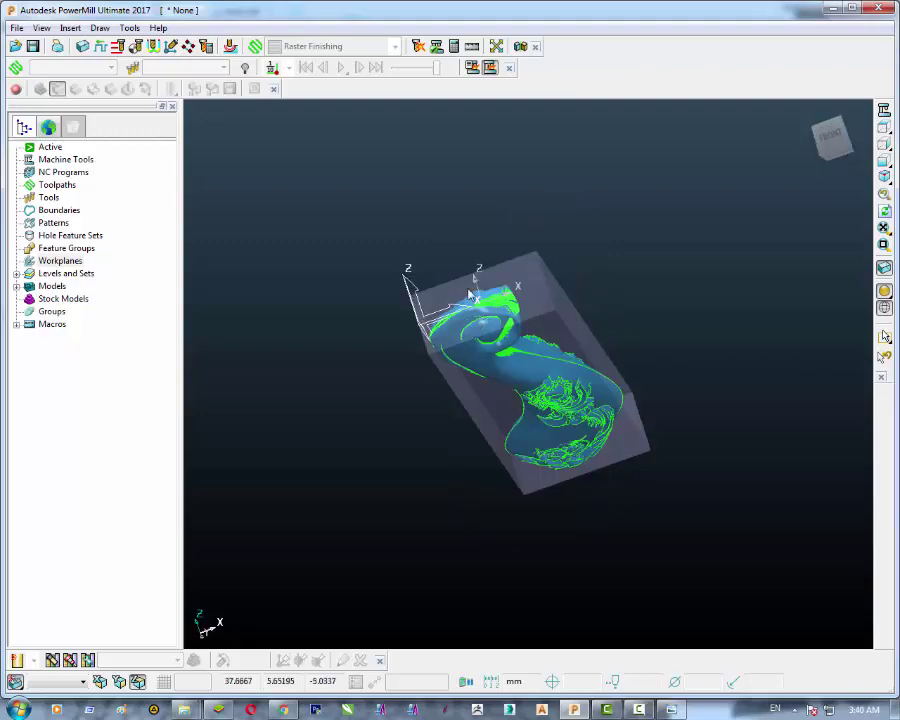
middle_drag(535, 421, 511, 322)
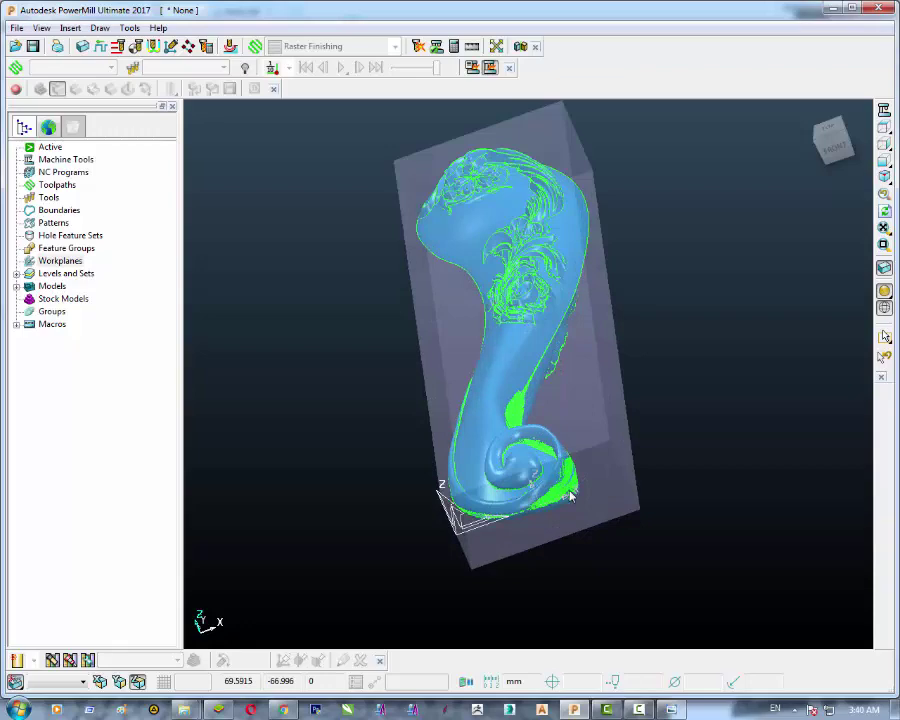
scroll(570, 495, up, 2)
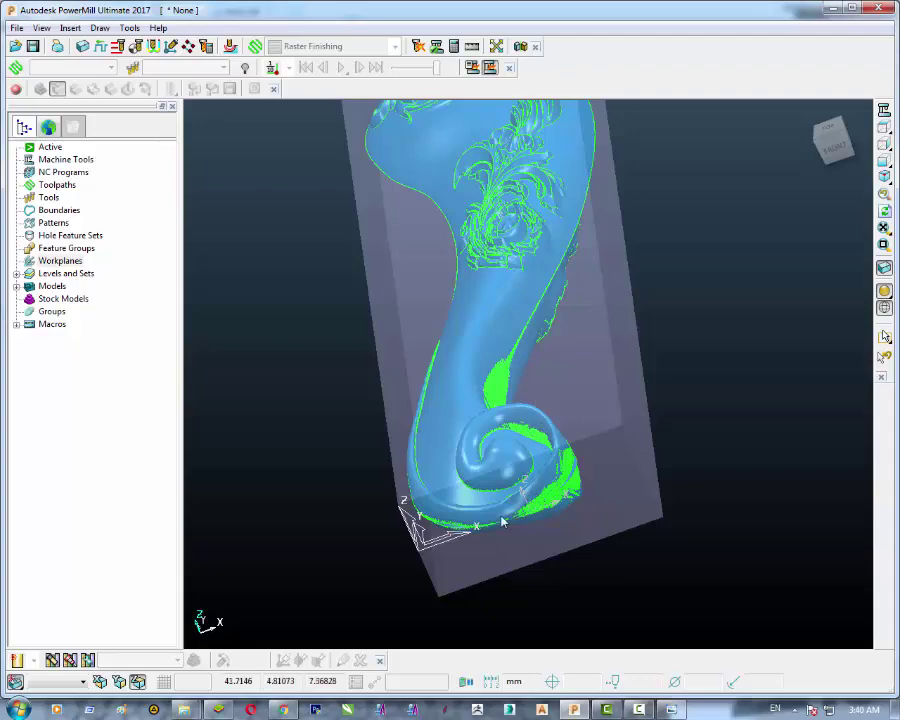
middle_drag(378, 352, 542, 478)
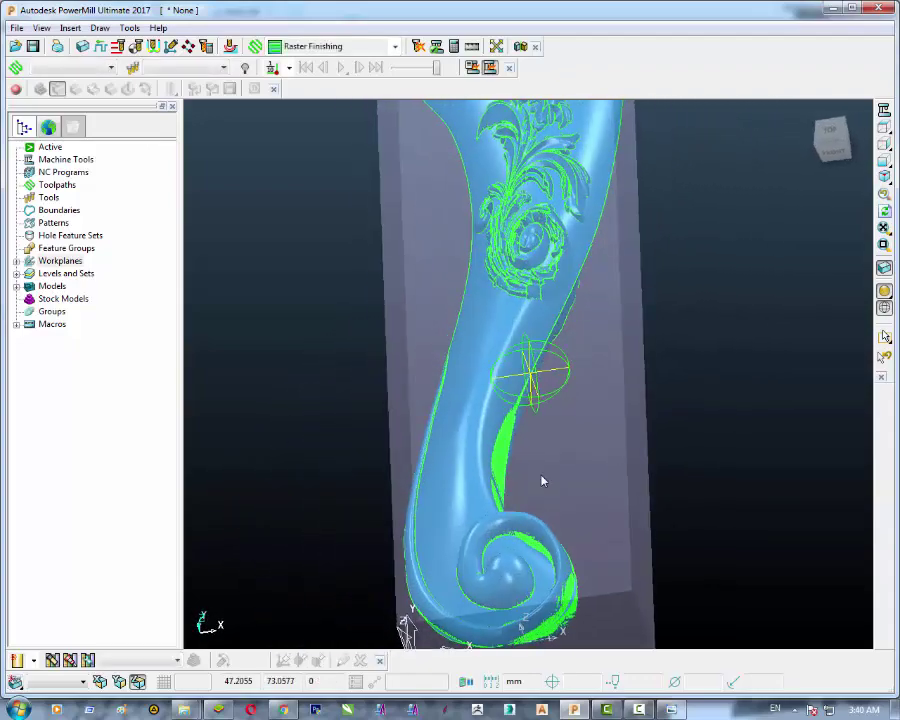
click(672, 710)
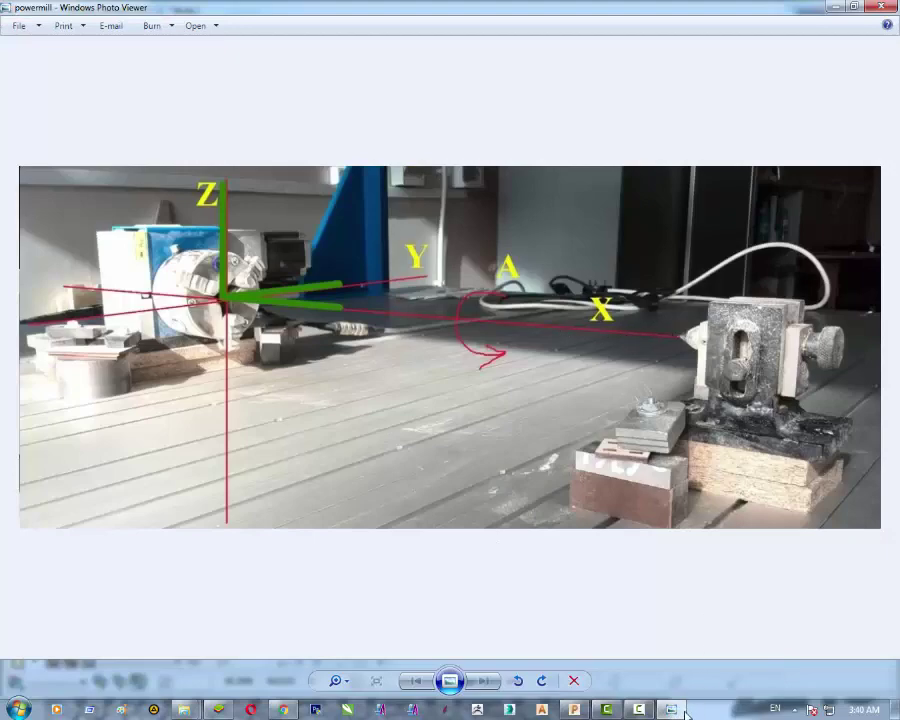
click(574, 711)
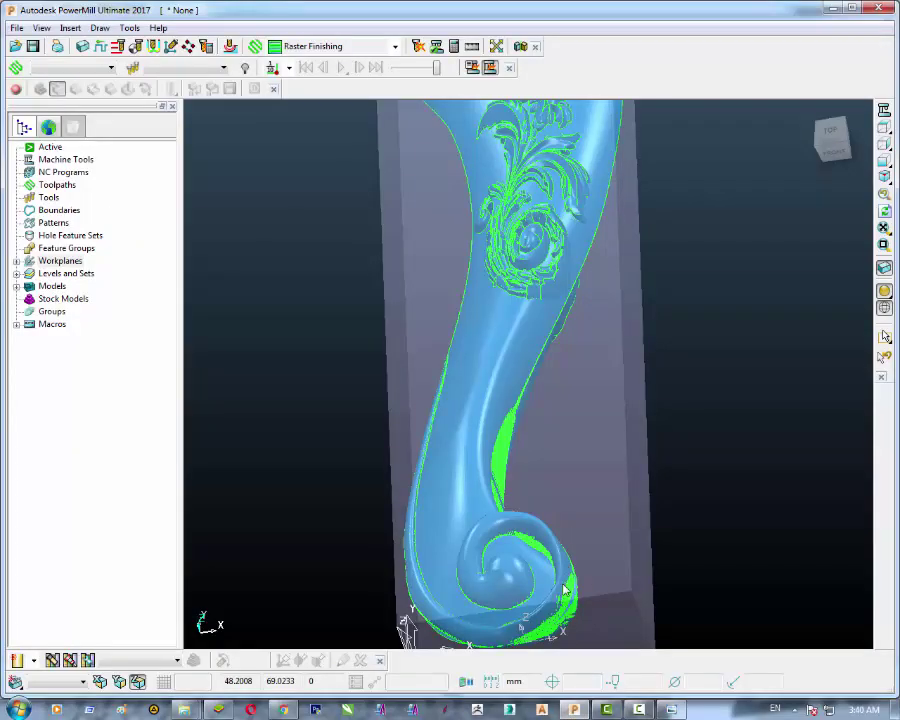
middle_drag(564, 589, 525, 558)
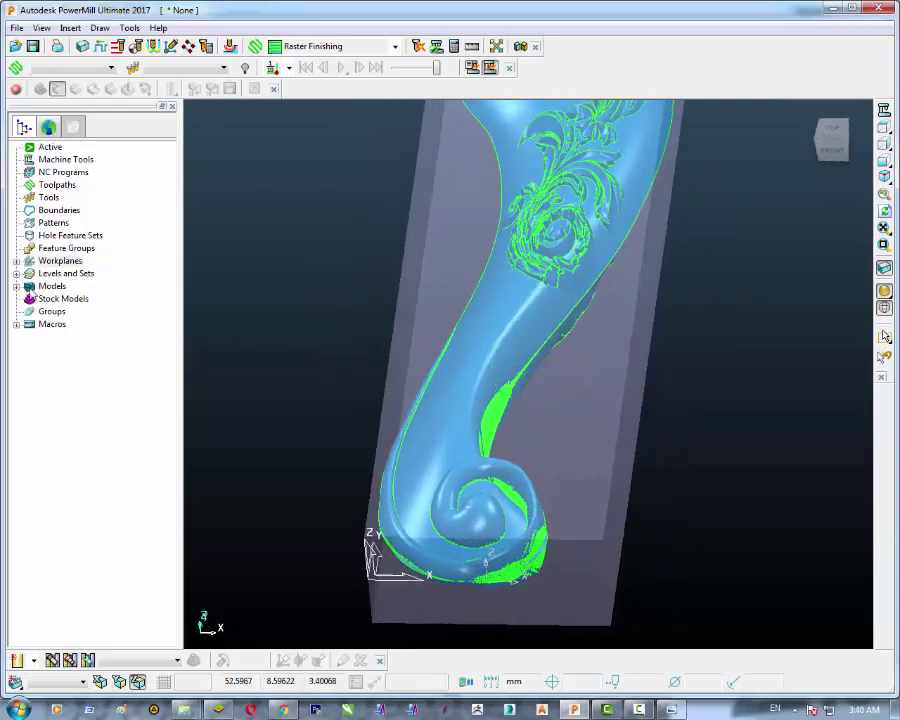
Step: Edit workplane 1, rotating it about Z so its X axis points along the leg's length, and accept the changes
double_click(48, 261)
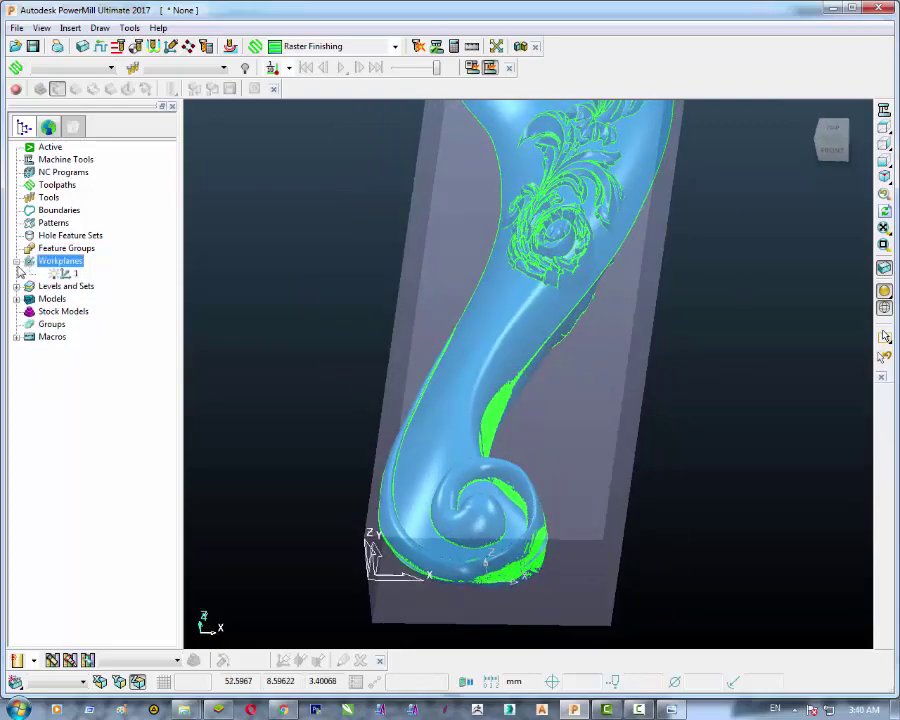
click(66, 276)
right_click(66, 279)
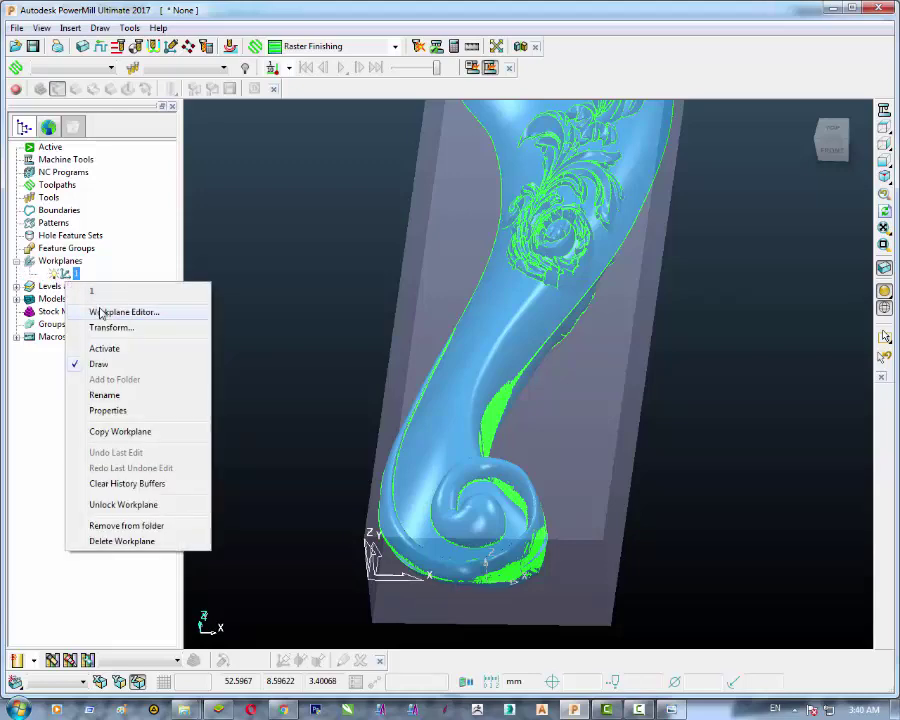
click(100, 313)
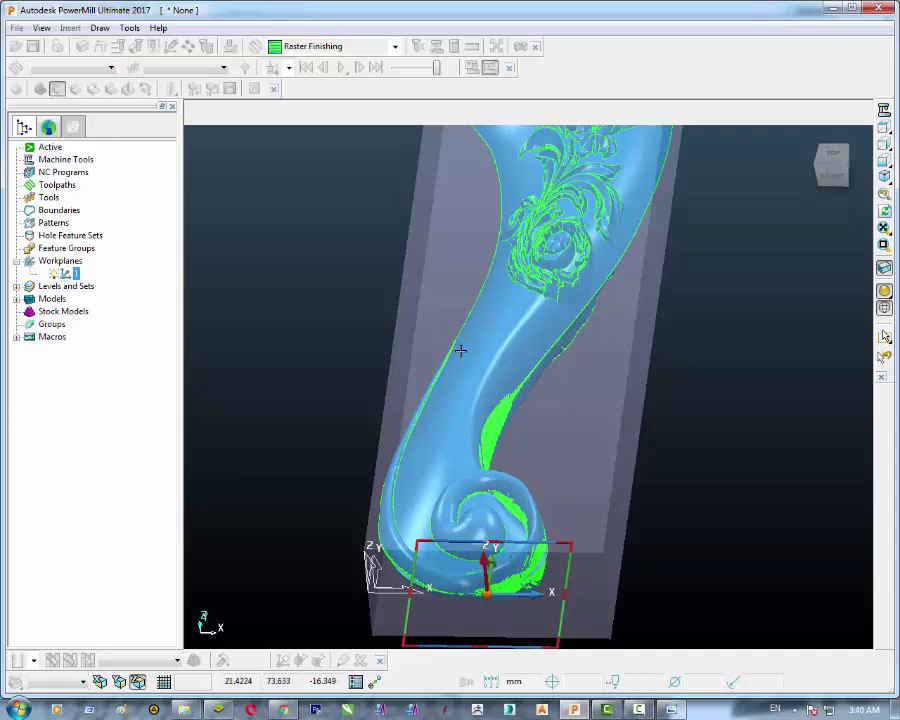
middle_drag(460, 350, 458, 368)
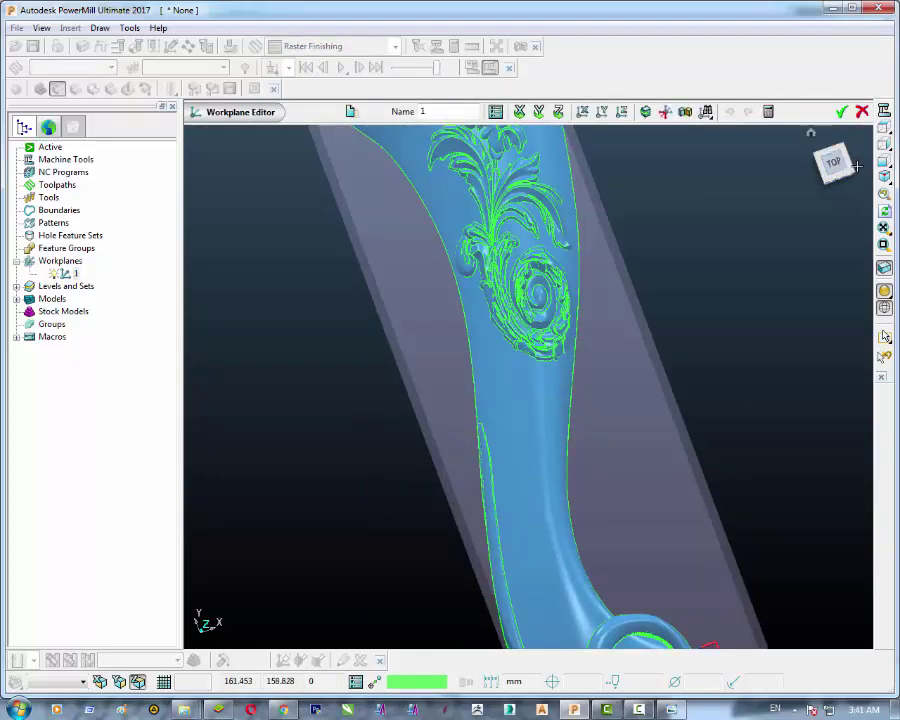
click(835, 174)
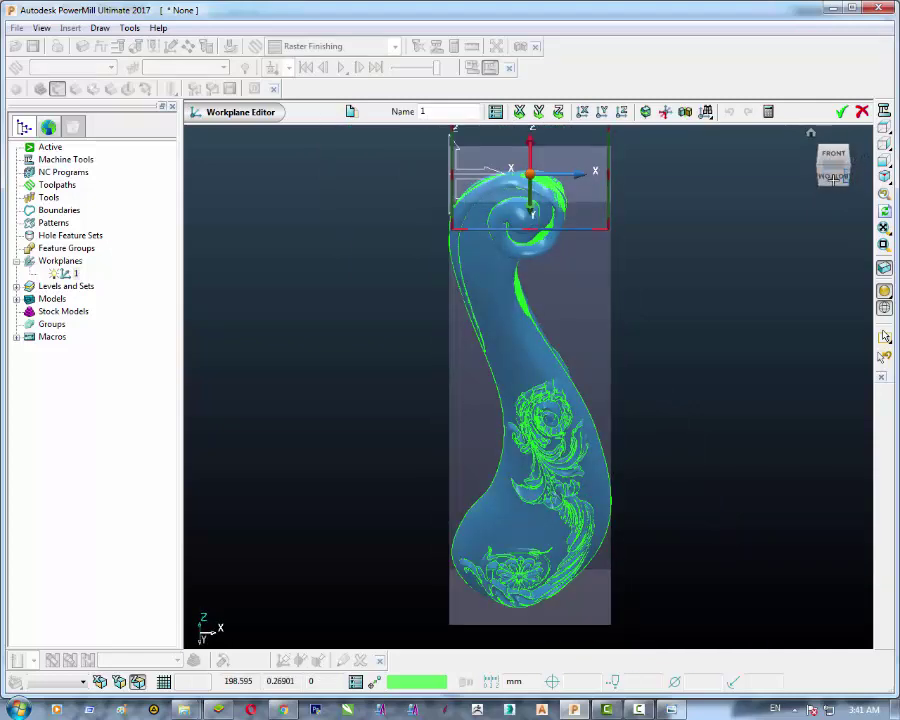
click(833, 177)
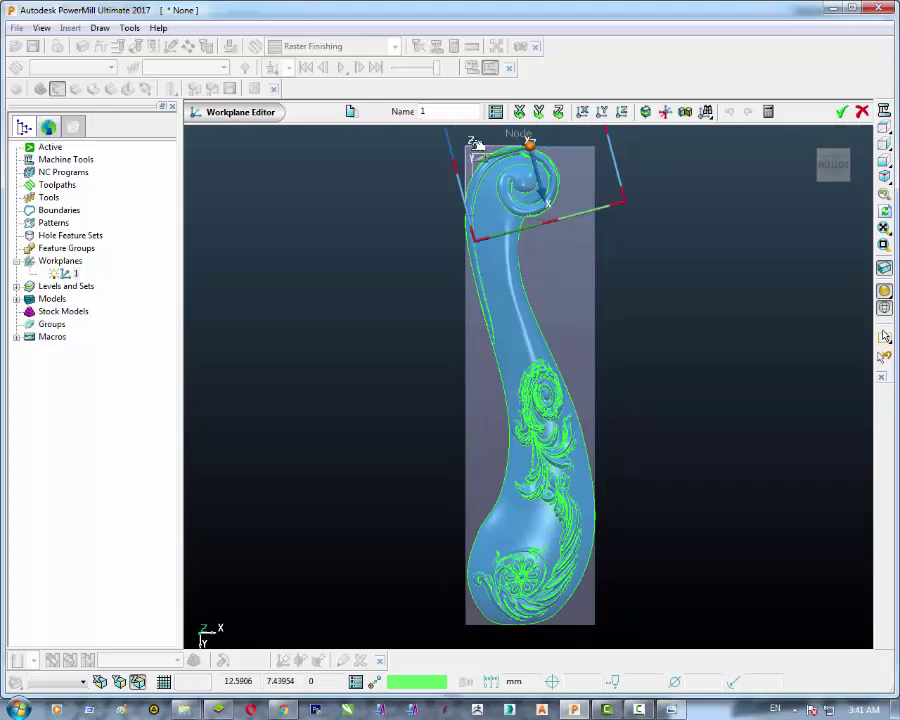
drag(475, 145, 472, 146)
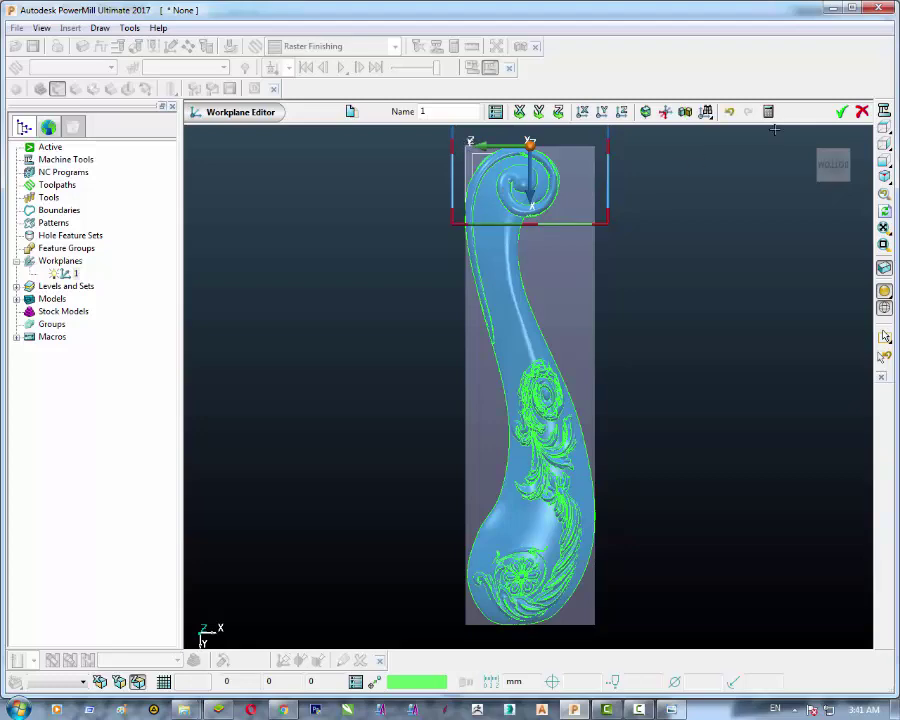
click(841, 112)
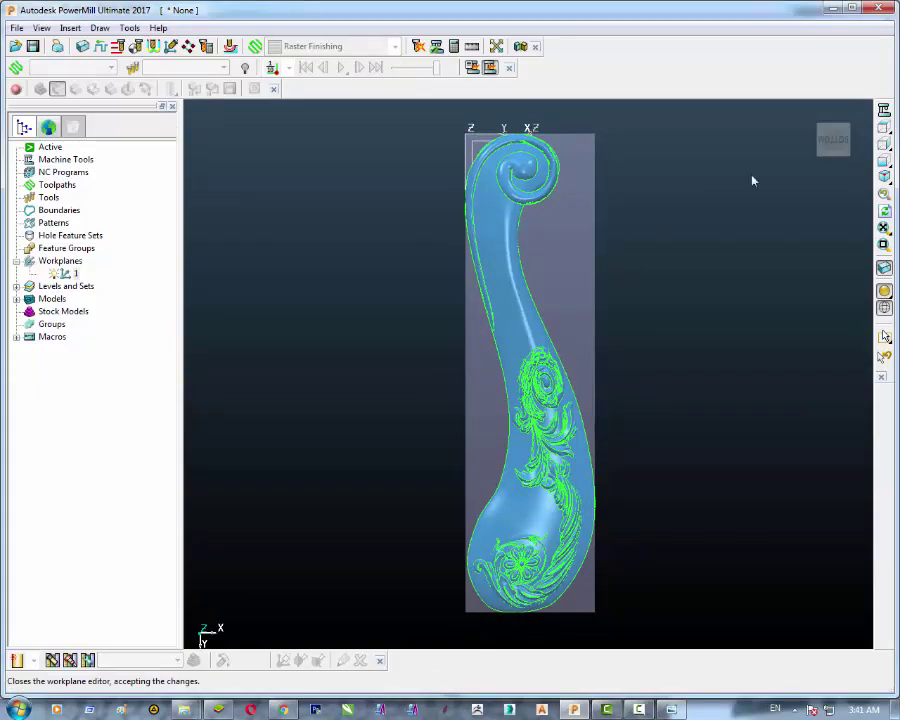
Step: Inspect the reoriented workplane at the leg's scroll end and activate workplane 1
click(810, 108)
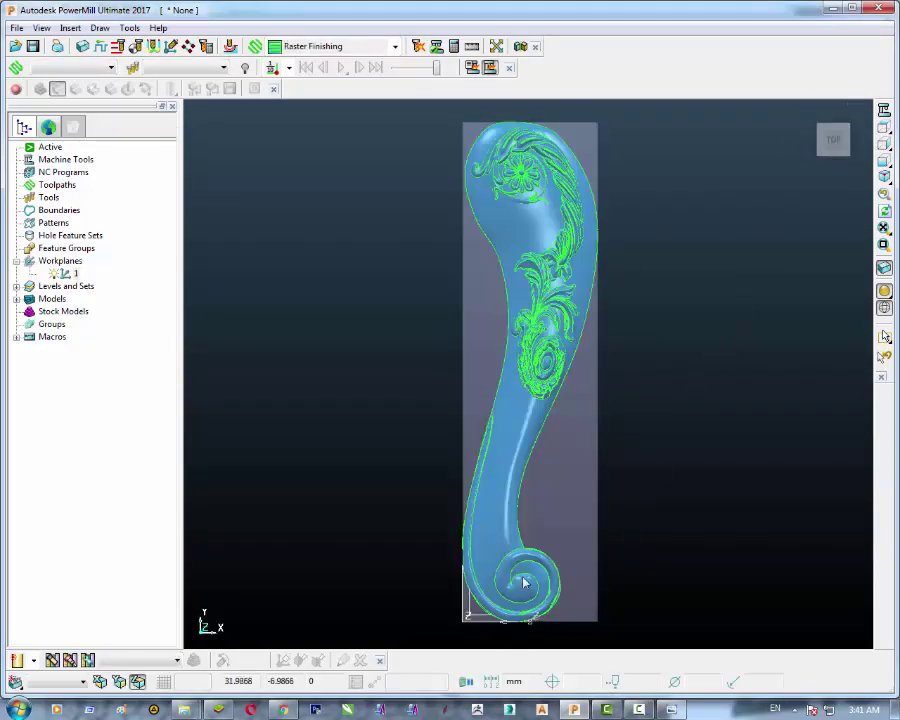
scroll(517, 460, up, 3)
middle_drag(517, 400, 417, 444)
right_click(68, 274)
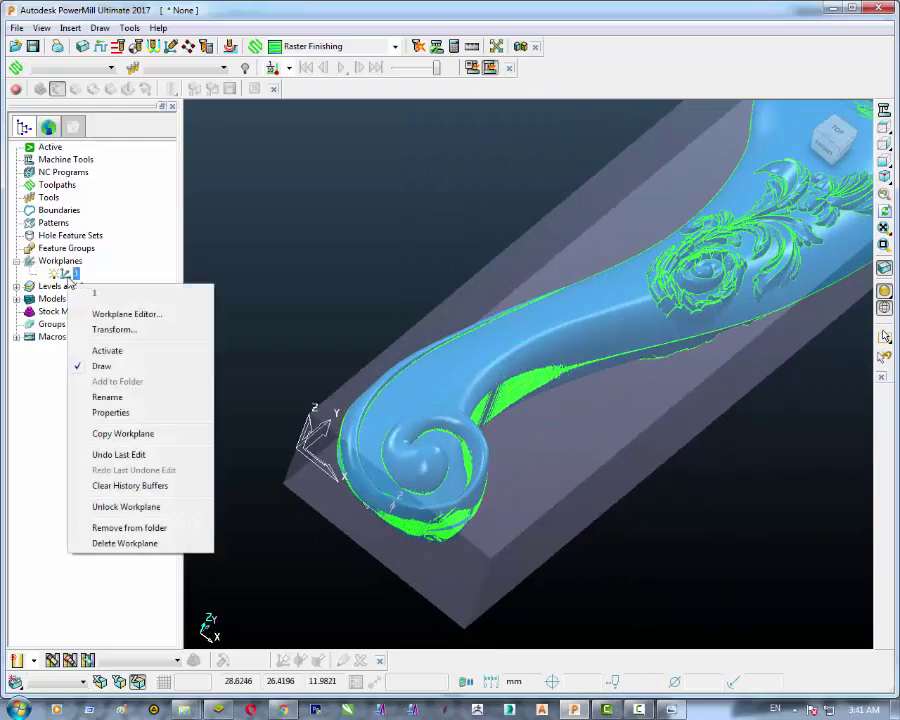
click(104, 351)
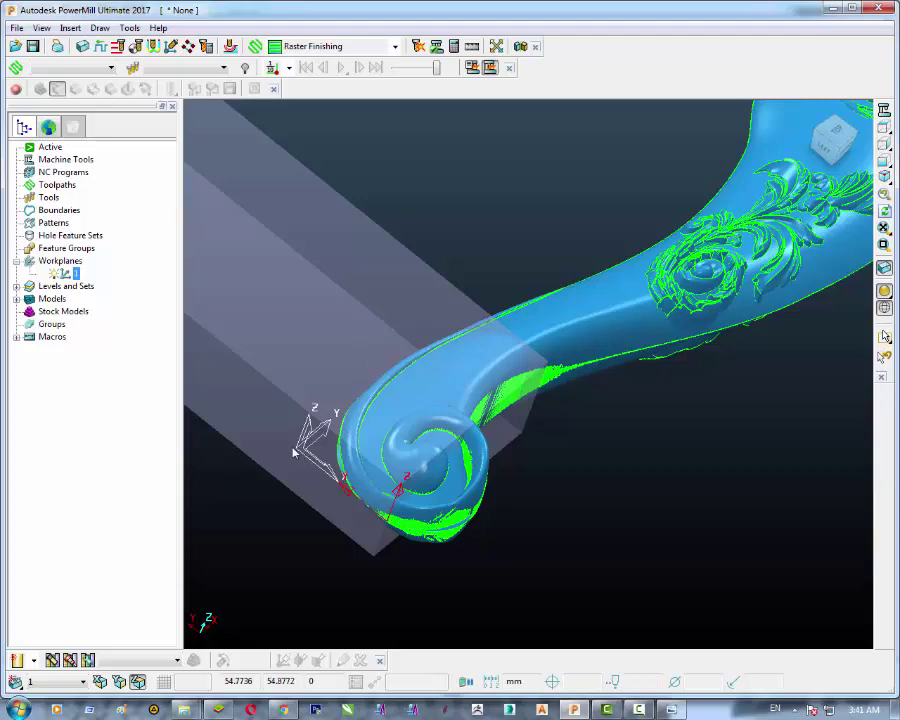
Step: Recalculate the box block from the model limits in the active workplane and accept it
scroll(295, 450, down, 2)
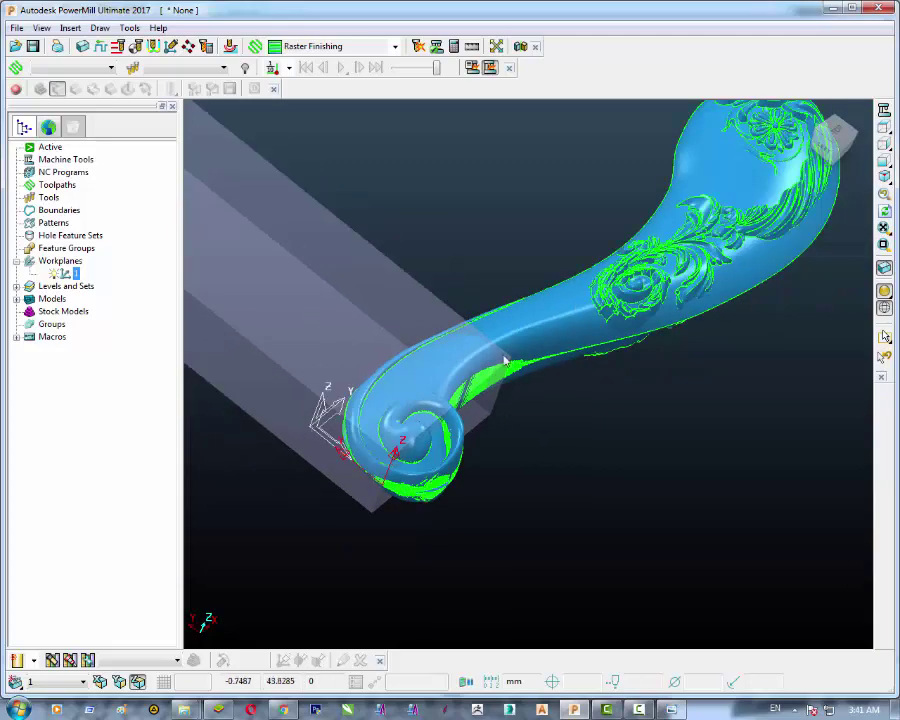
click(83, 47)
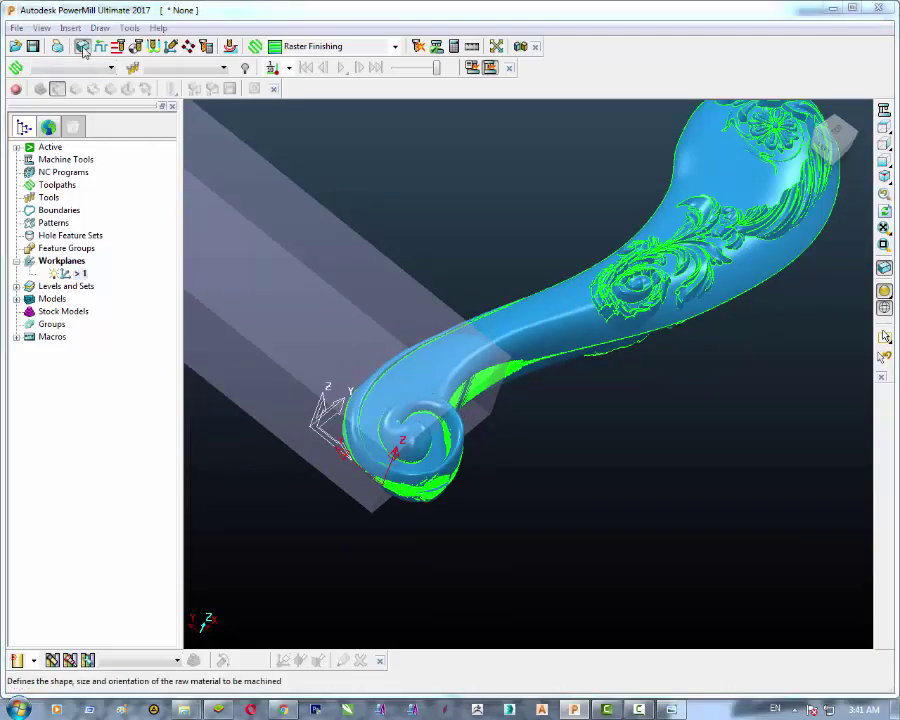
click(408, 470)
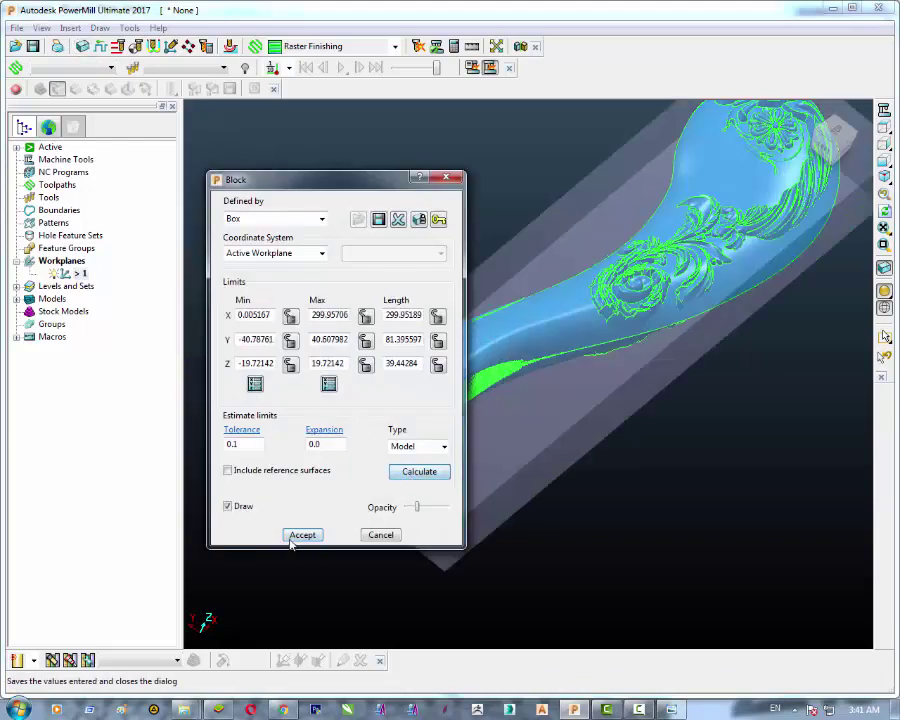
click(301, 535)
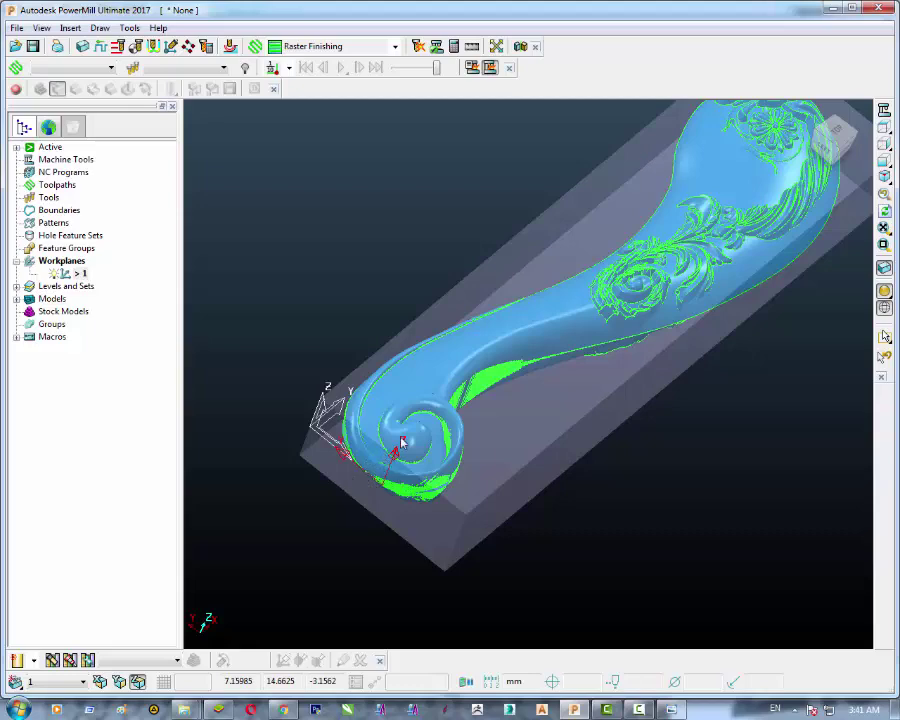
Step: Create an end mill with a 14 mm diameter and add a shank component to it
scroll(359, 476, up, 2)
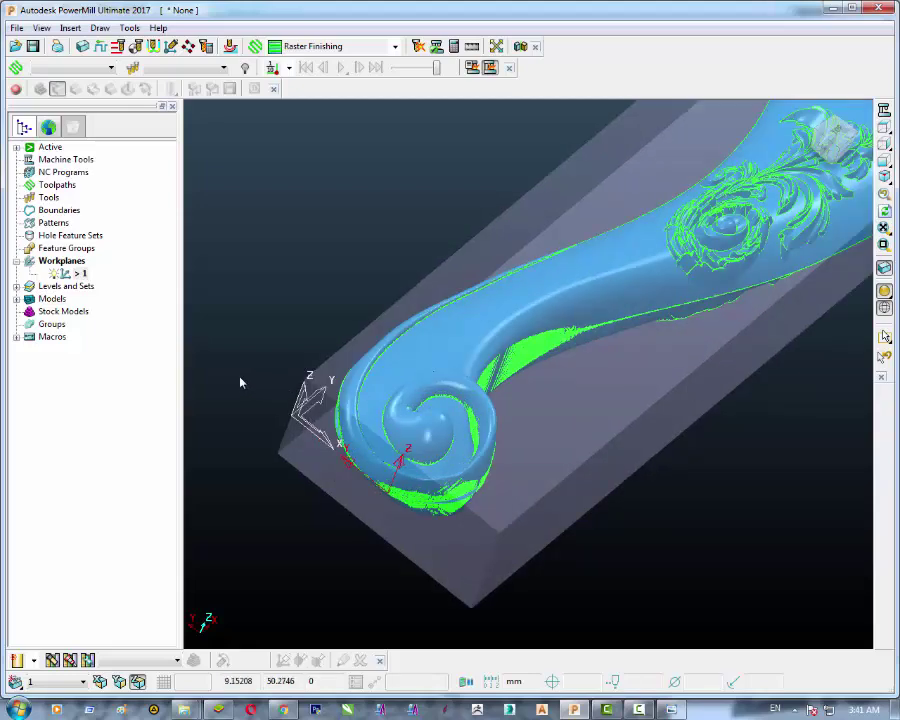
click(50, 199)
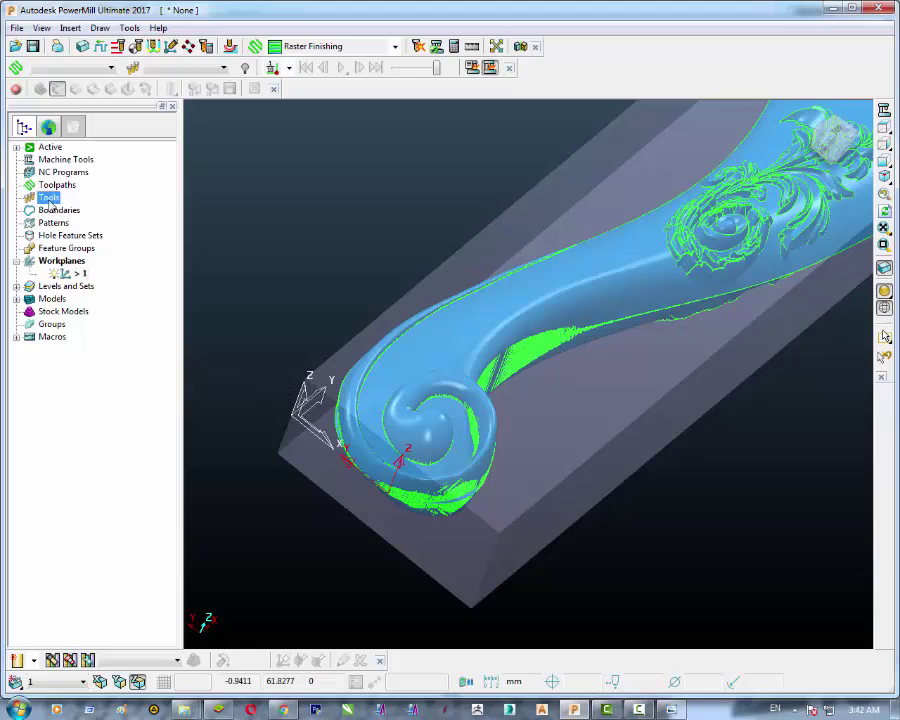
right_click(49, 200)
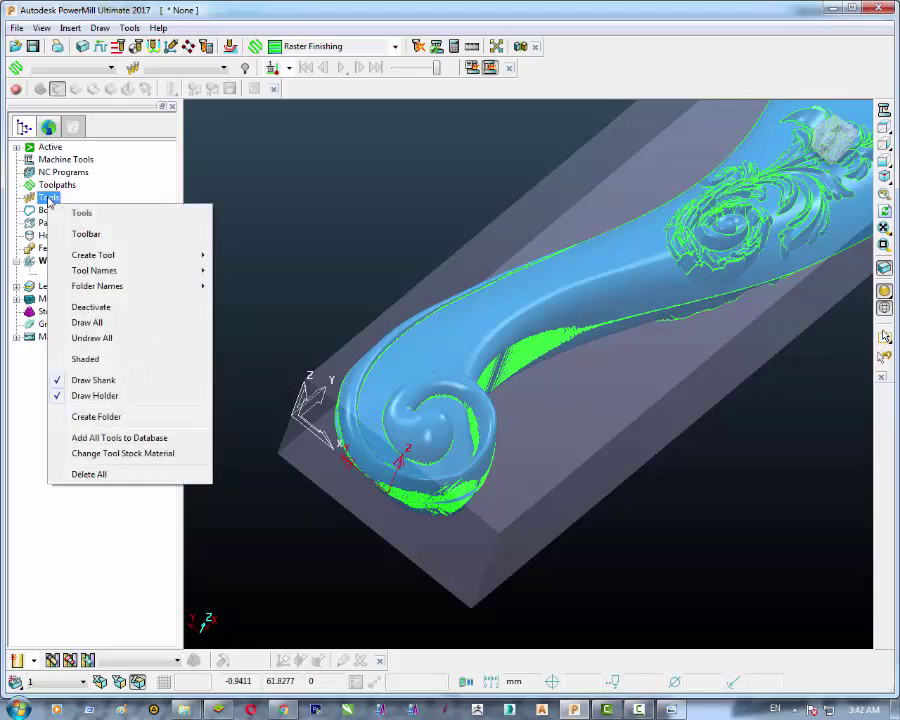
mouse_move(94, 256)
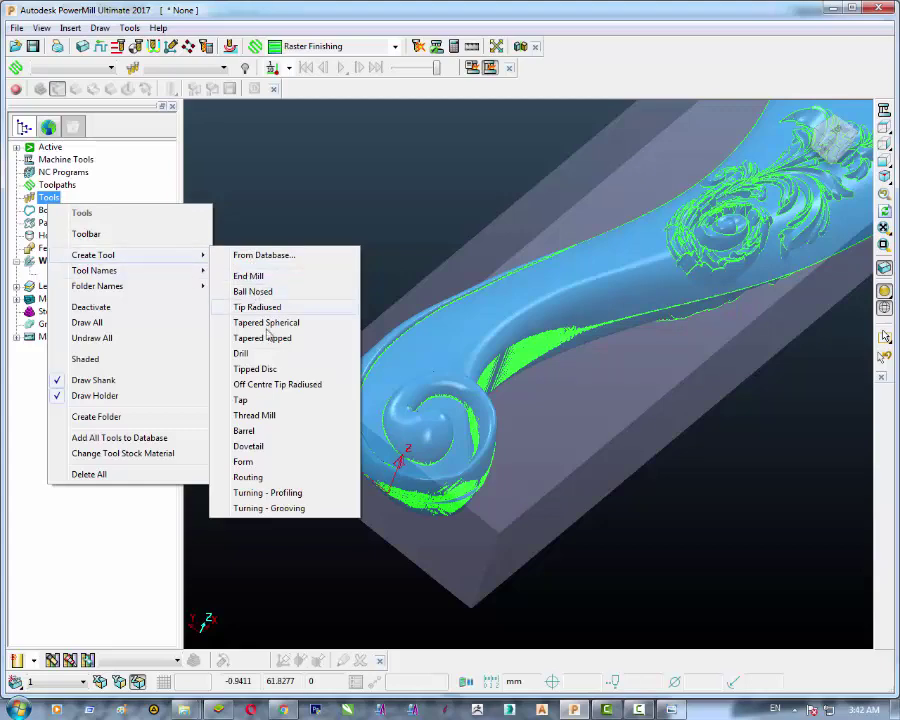
click(252, 278)
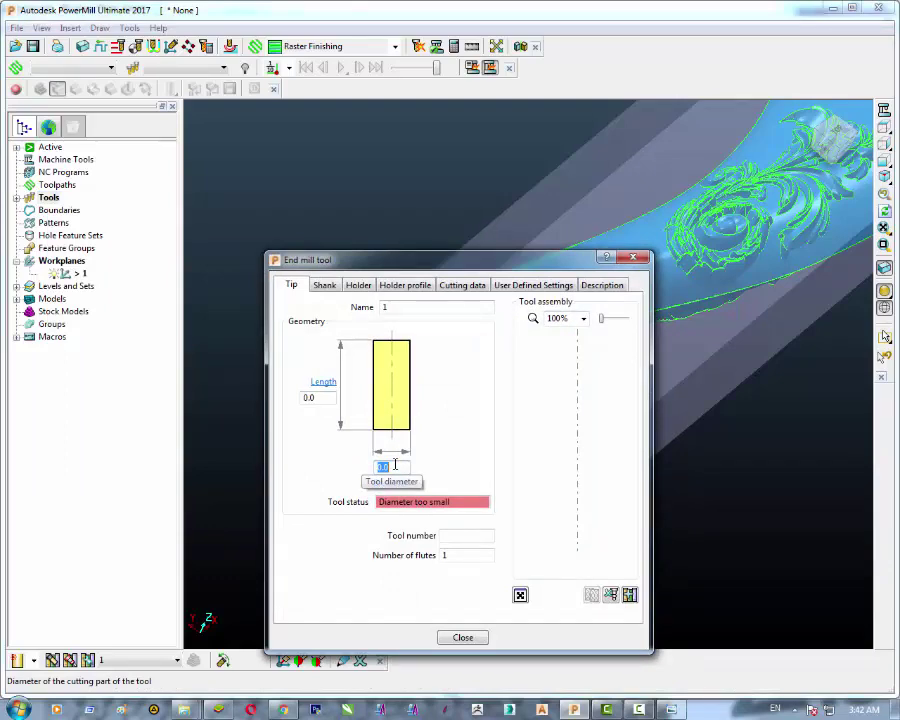
text(14)
click(306, 395)
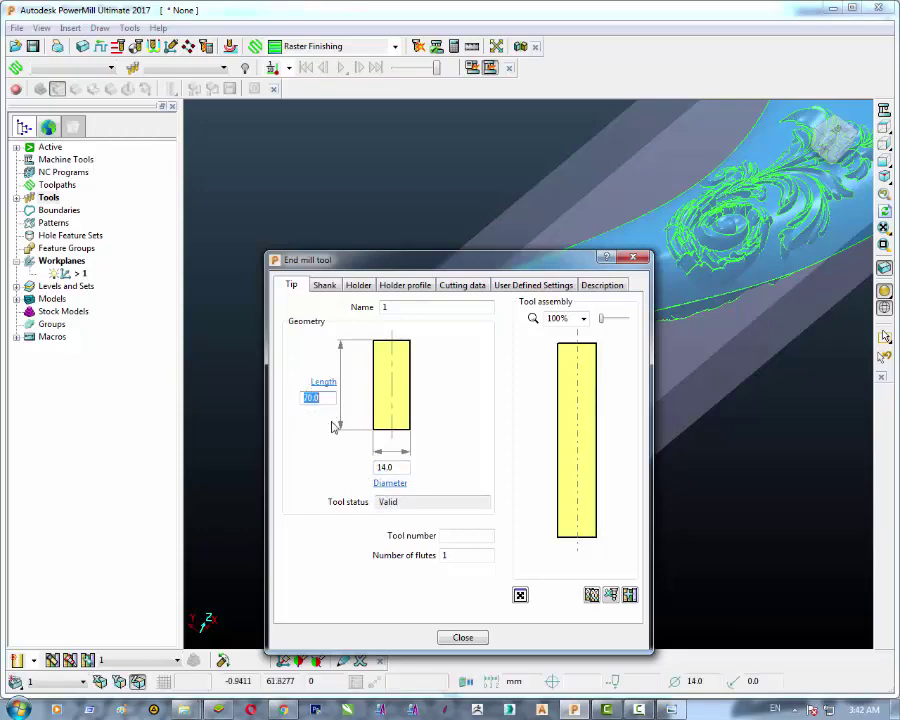
click(330, 289)
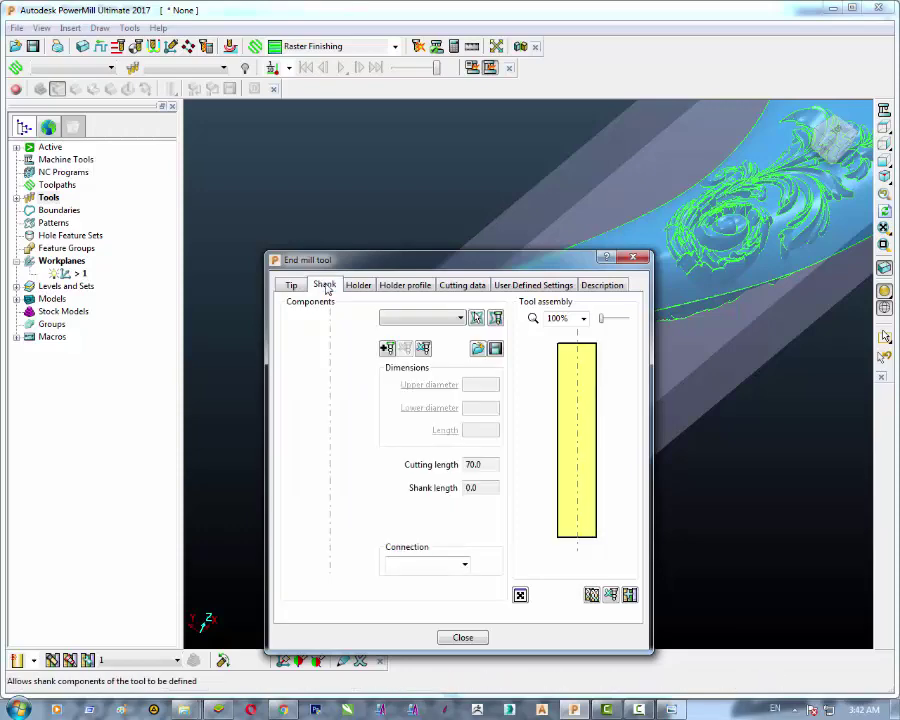
click(387, 348)
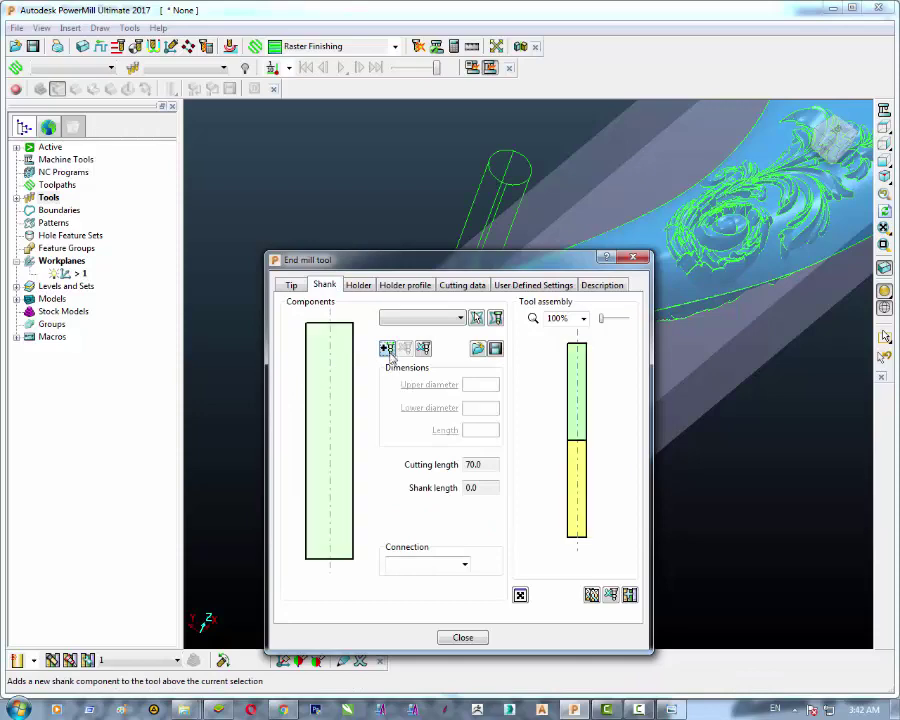
Step: Add a holder to the end mill with upper diameter 50, lower diameter 40 and overhang 70, and finish the tool definition
click(358, 287)
click(387, 375)
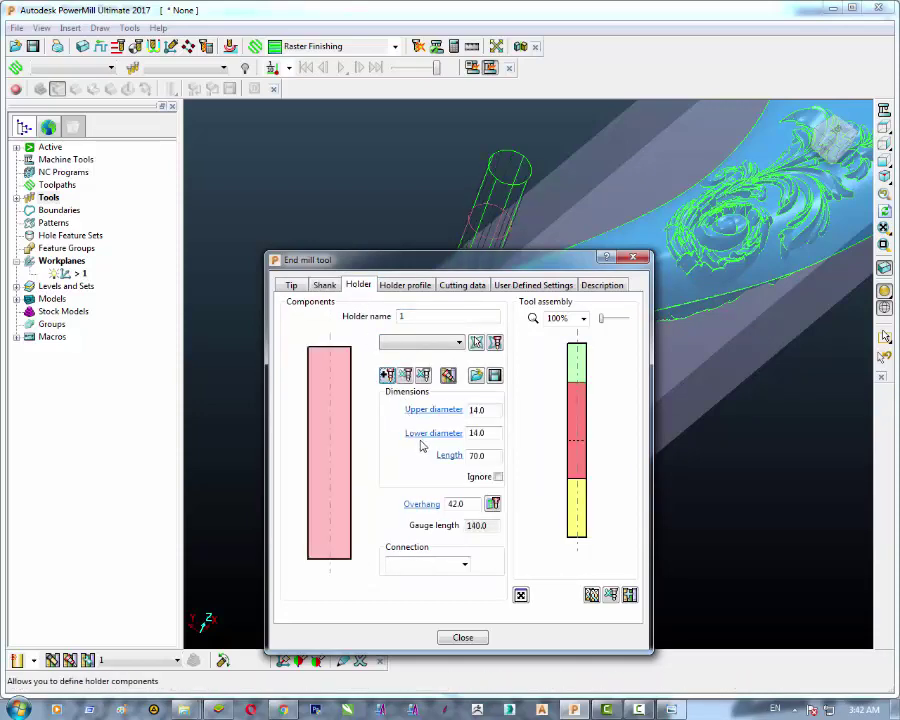
double_click(492, 409)
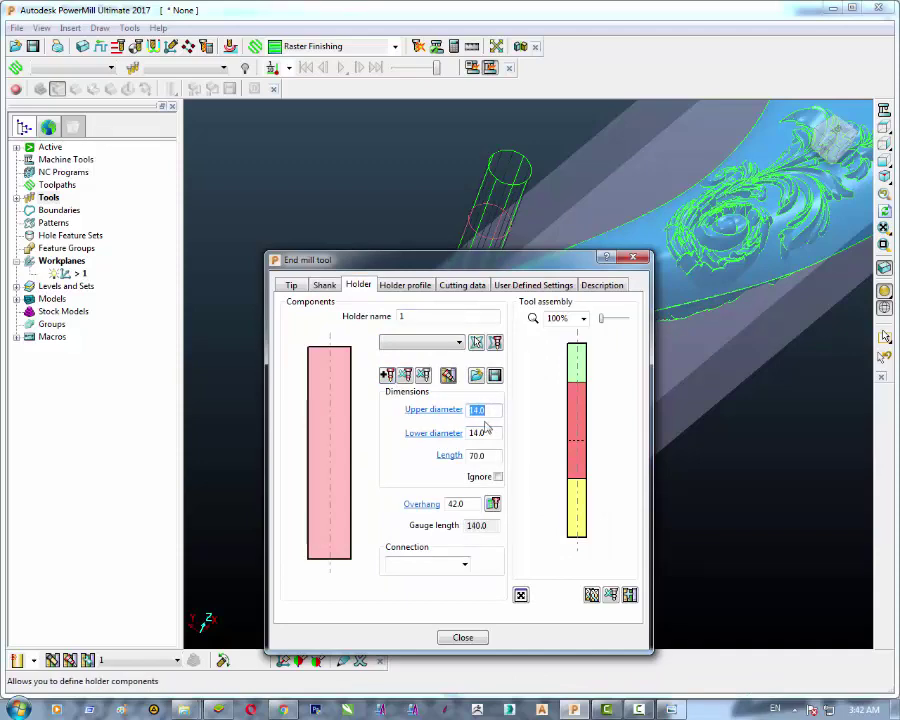
text(50)
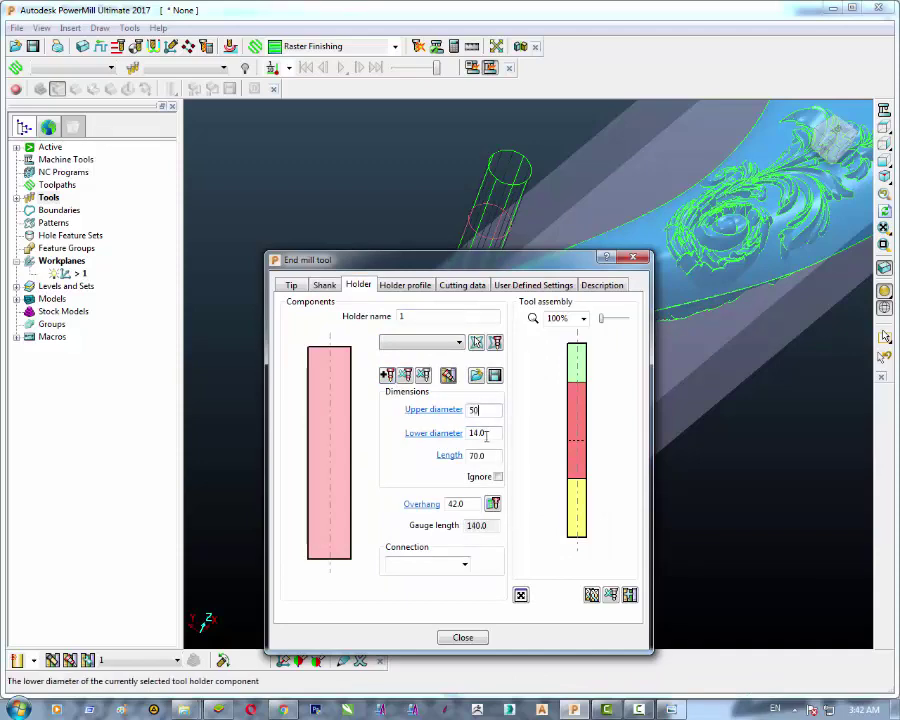
key(Tab)
text(40)
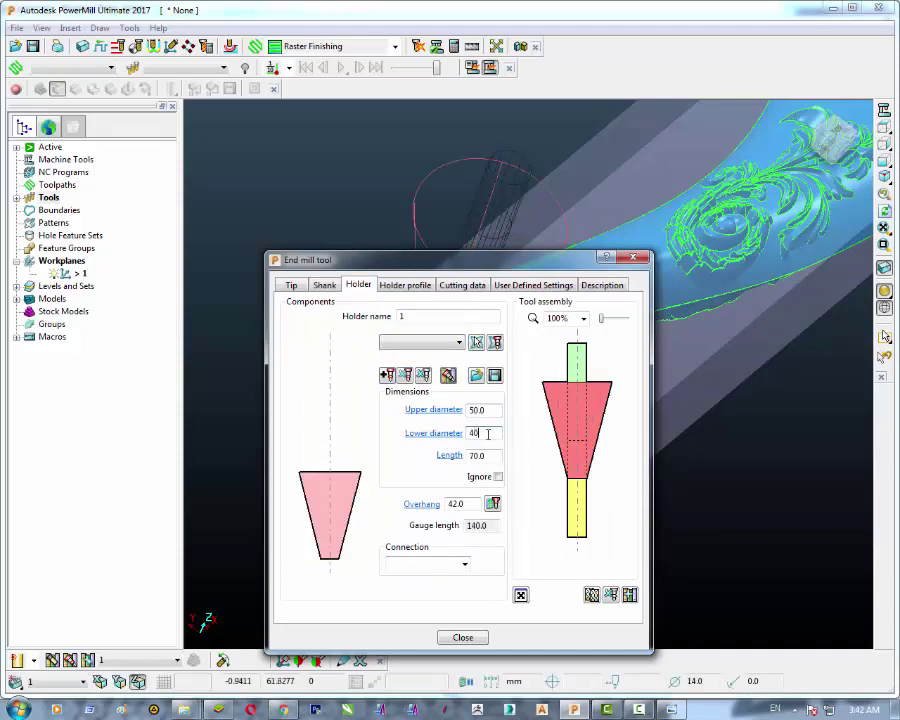
double_click(467, 503)
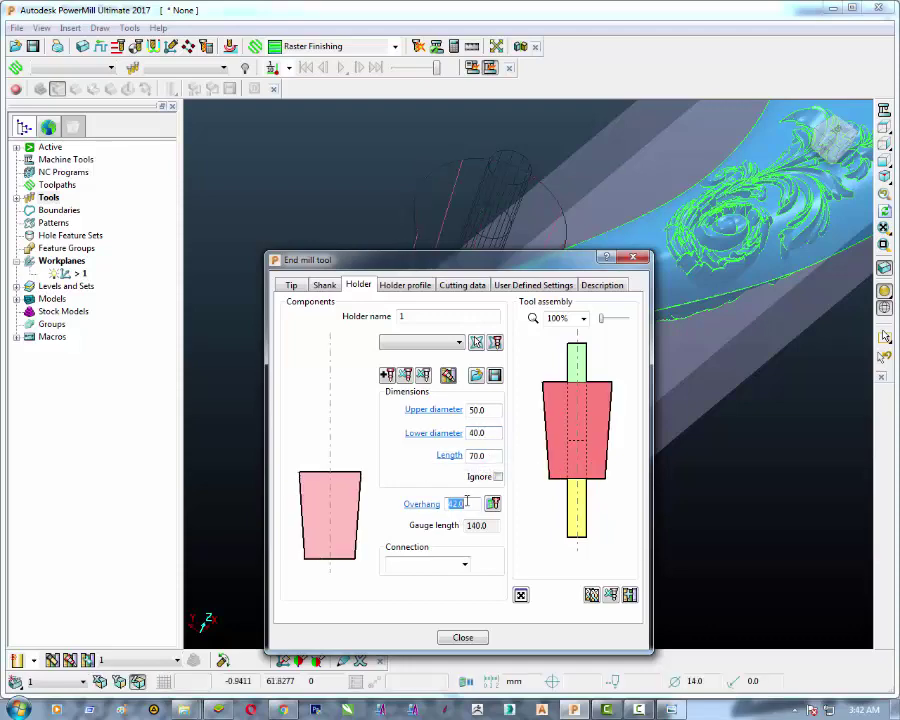
text(70)
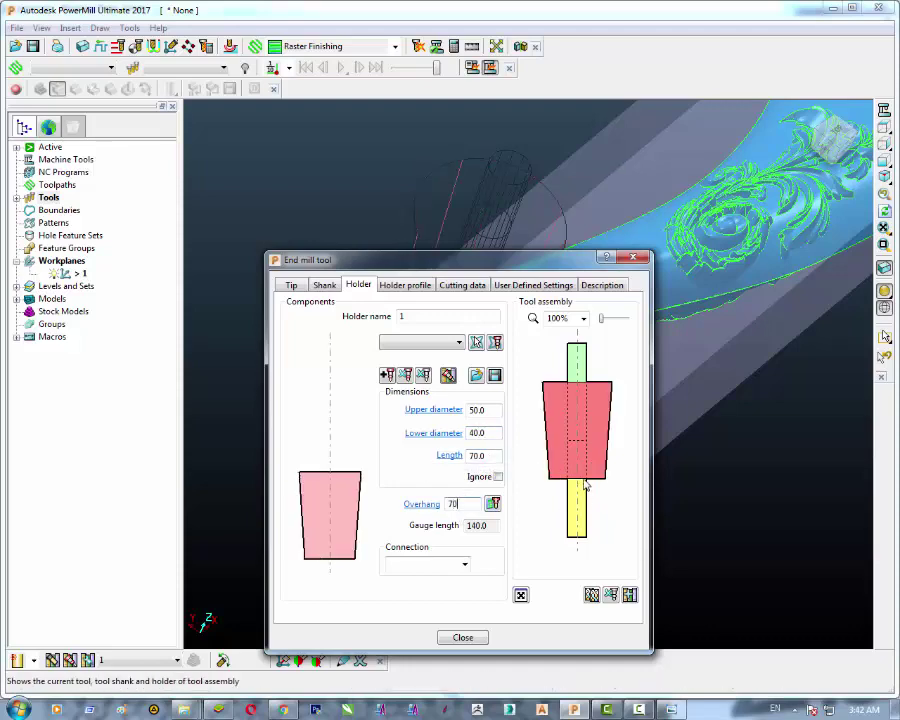
click(495, 455)
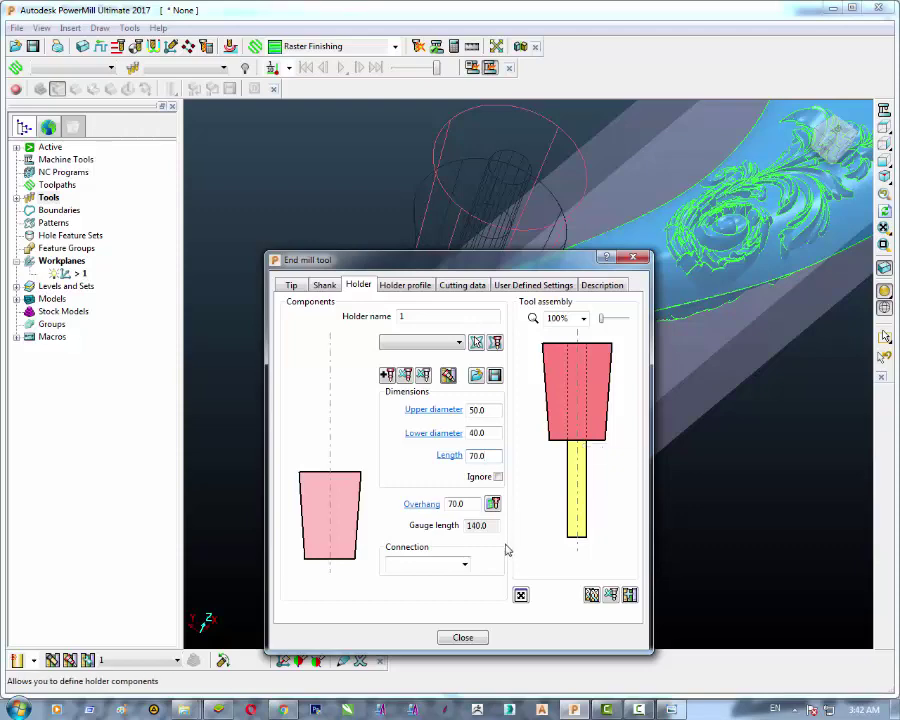
click(463, 638)
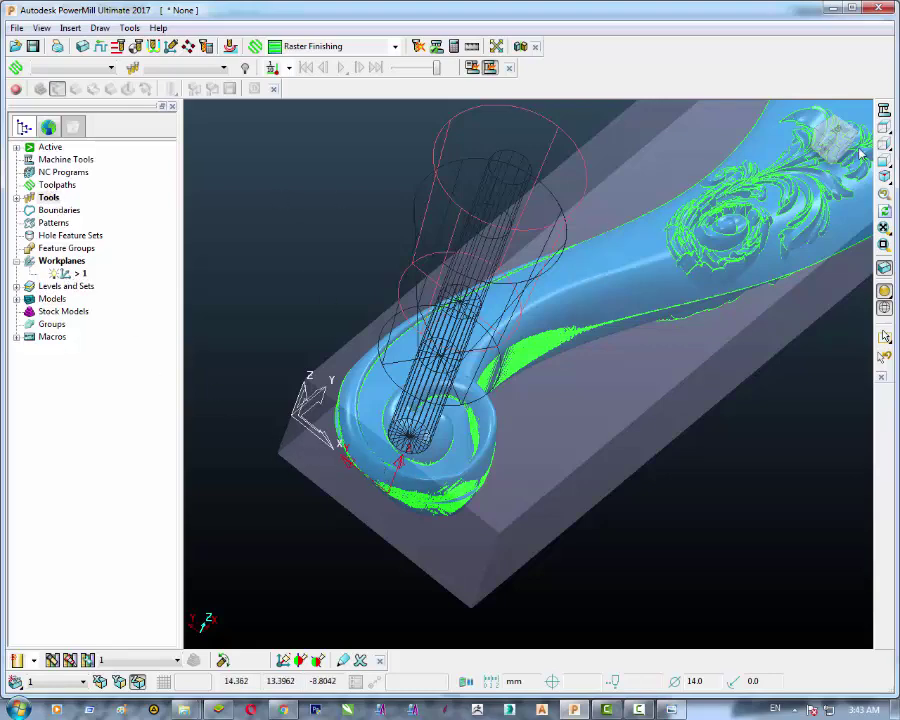
Step: View the leg from the top and calculate the plane safe area's rapid and plunge heights from the block and model
click(812, 113)
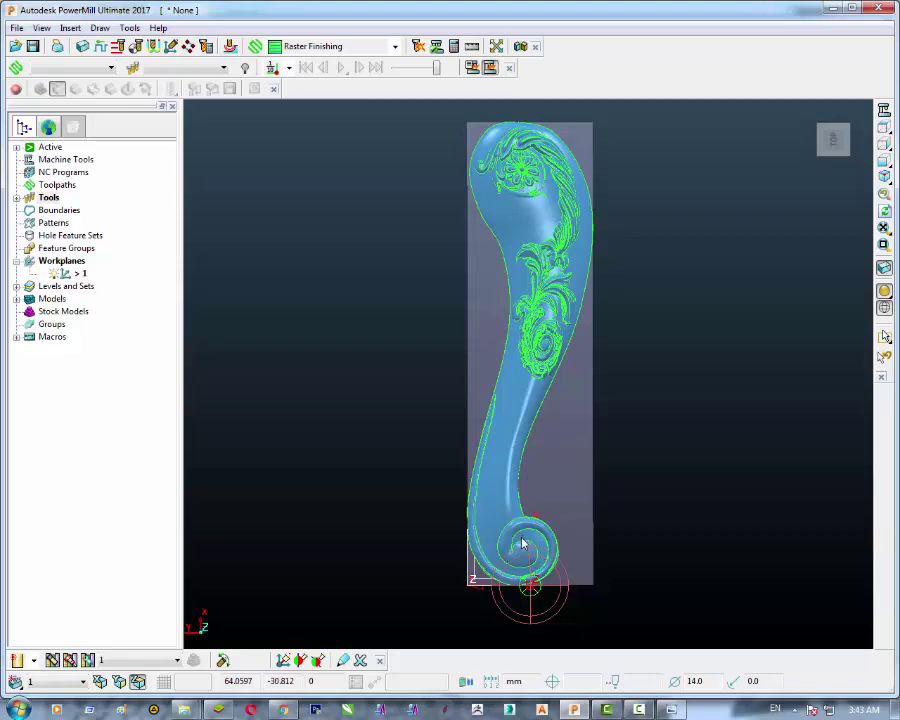
scroll(522, 543, up, 2)
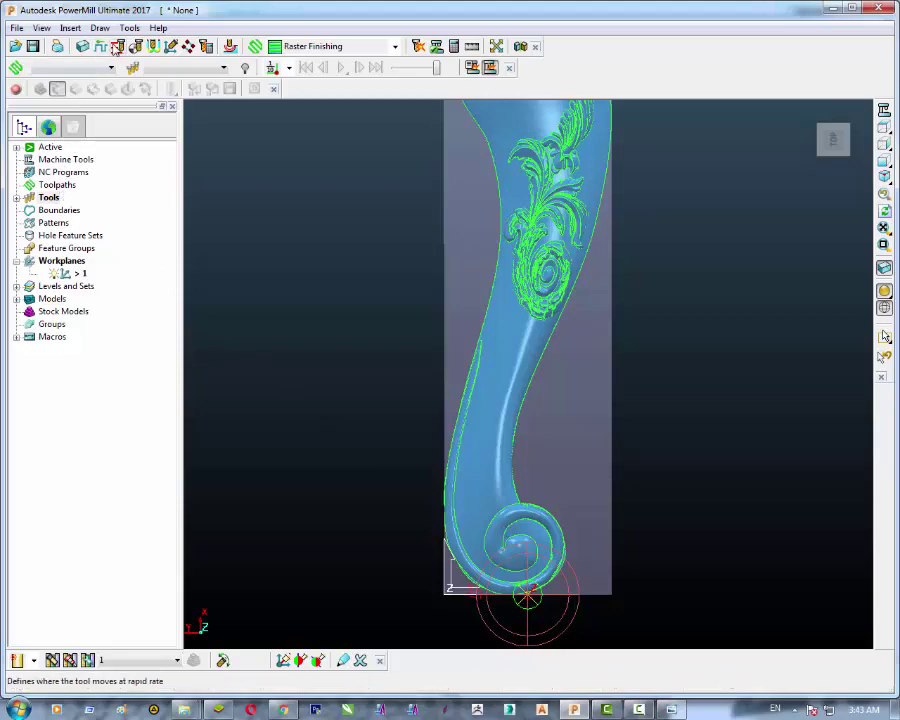
click(117, 48)
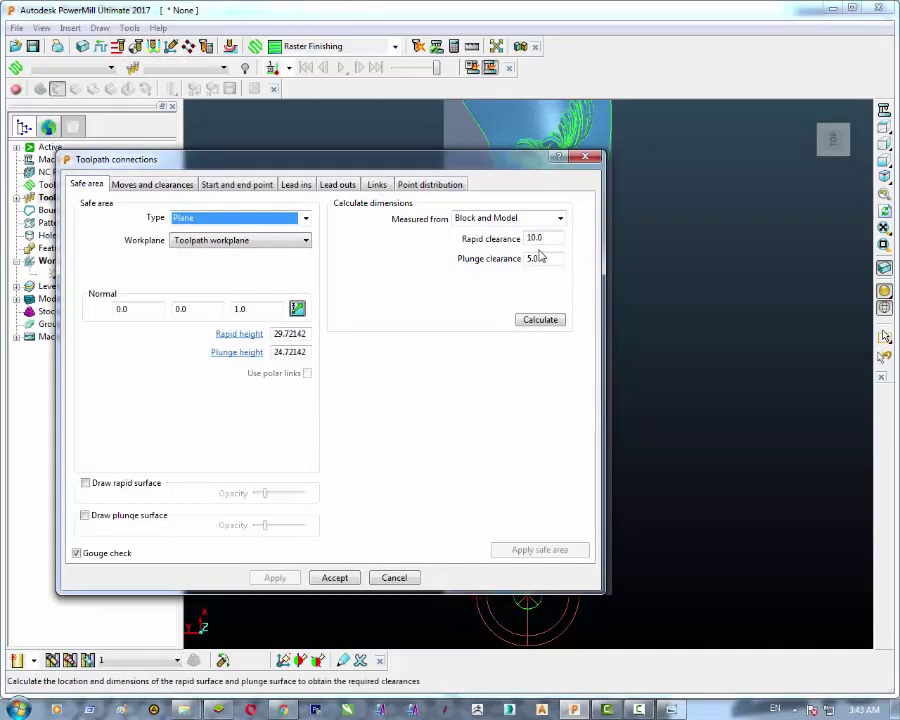
click(540, 319)
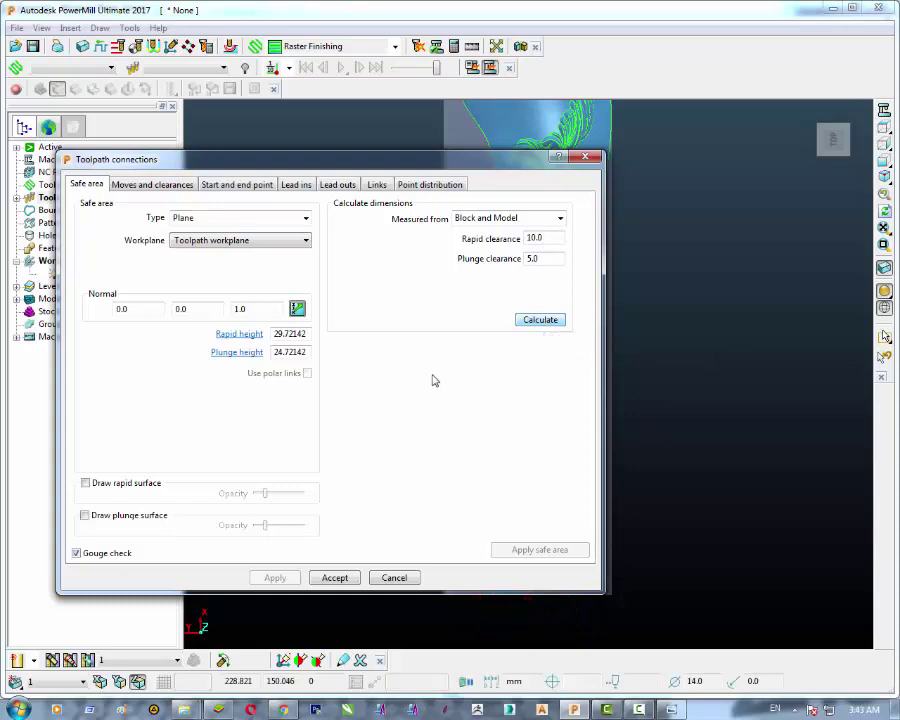
Step: Display the rapid surface and change the toolpath safe area type to Cylinder
click(97, 484)
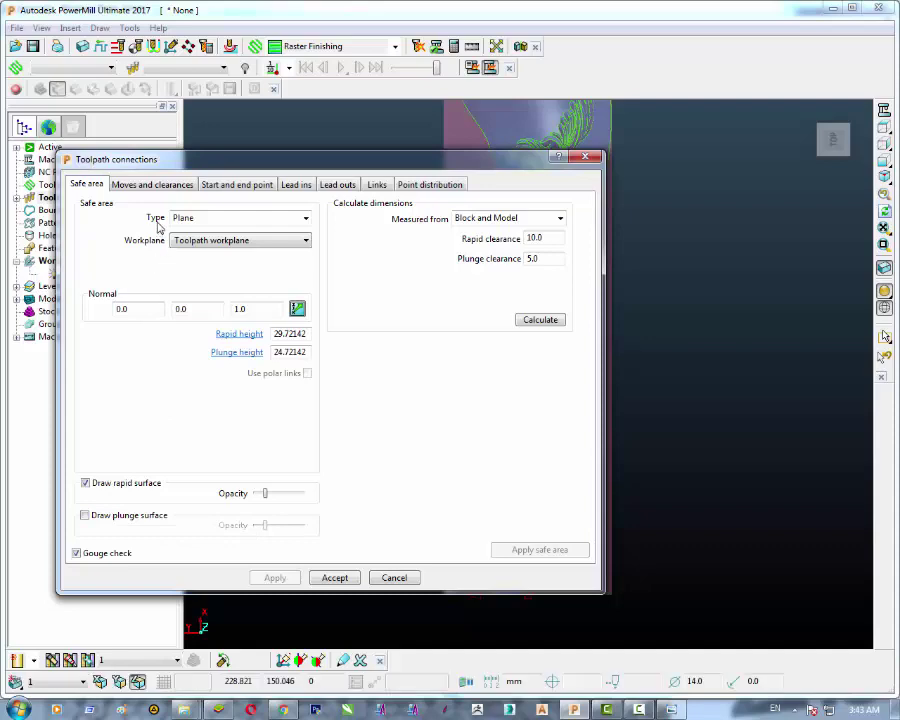
click(306, 219)
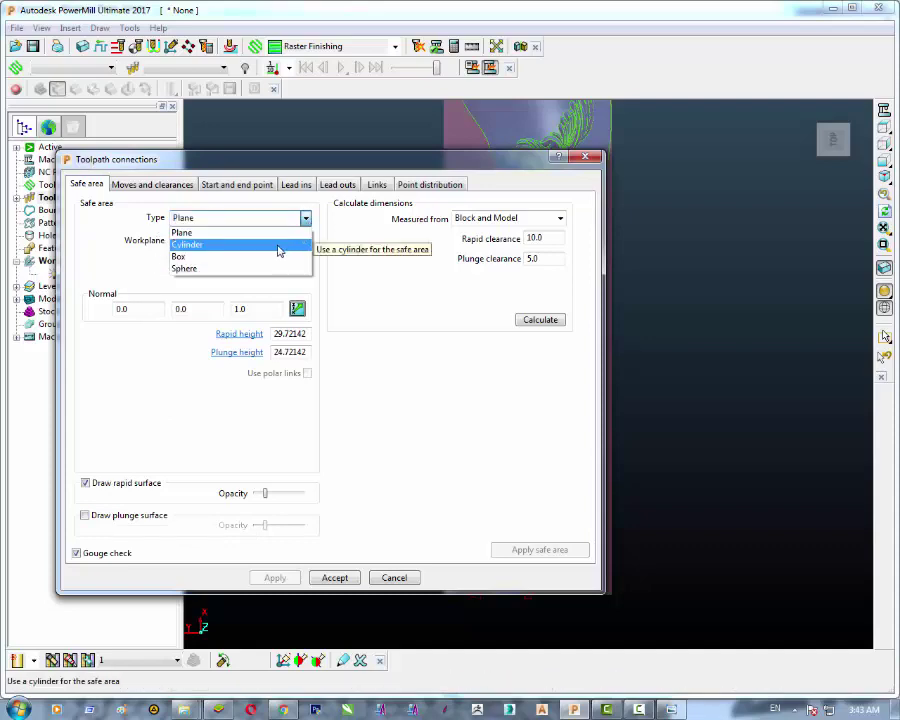
click(279, 246)
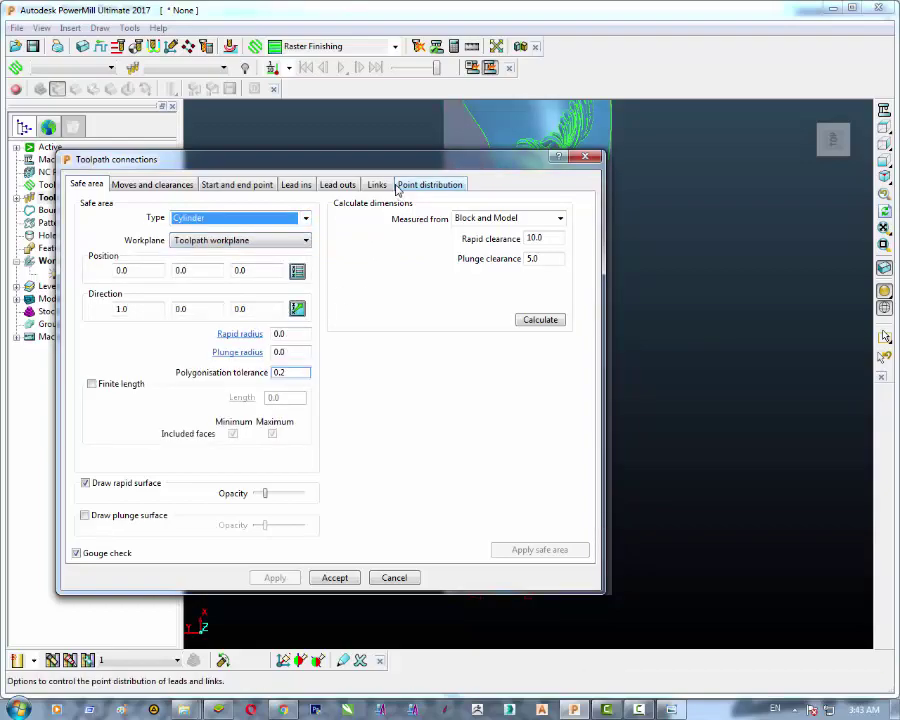
drag(379, 155, 351, 176)
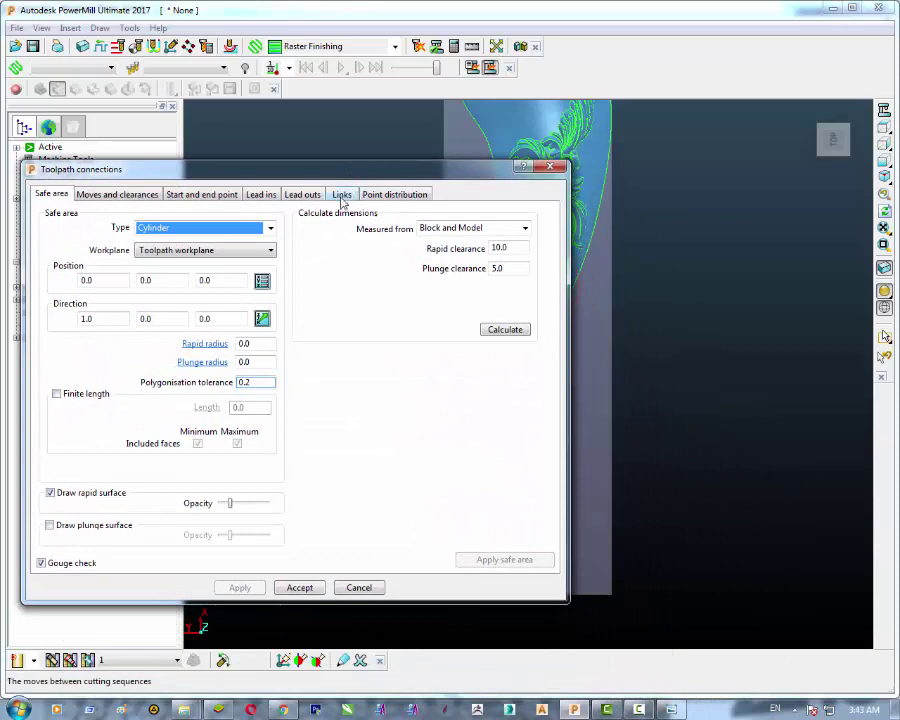
Step: Set the toolpath start point to First point safe and the end point to Last point safe, and accept the connection settings
click(188, 200)
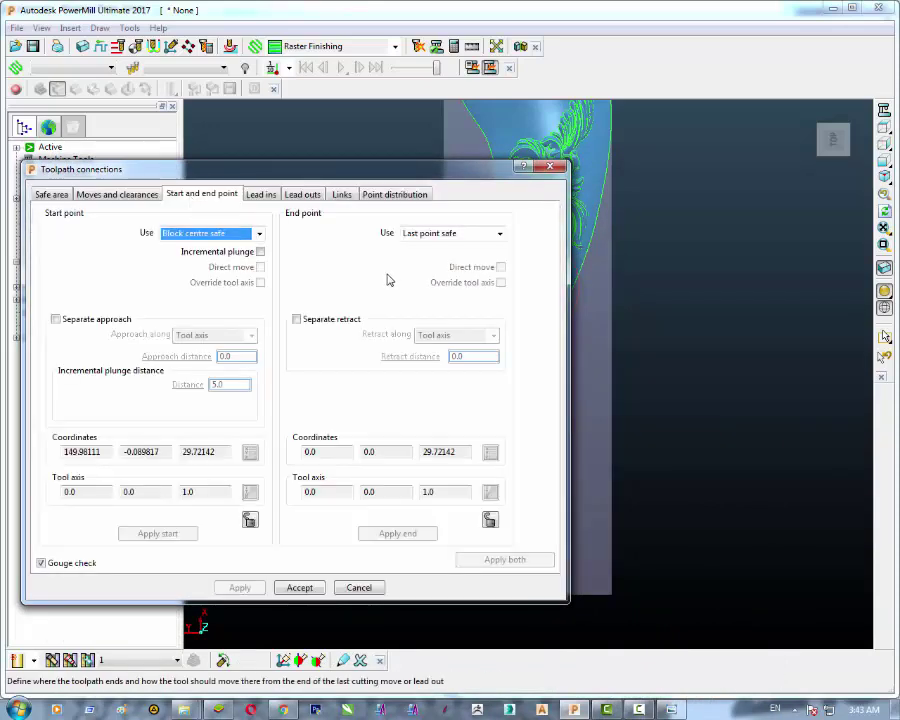
click(499, 234)
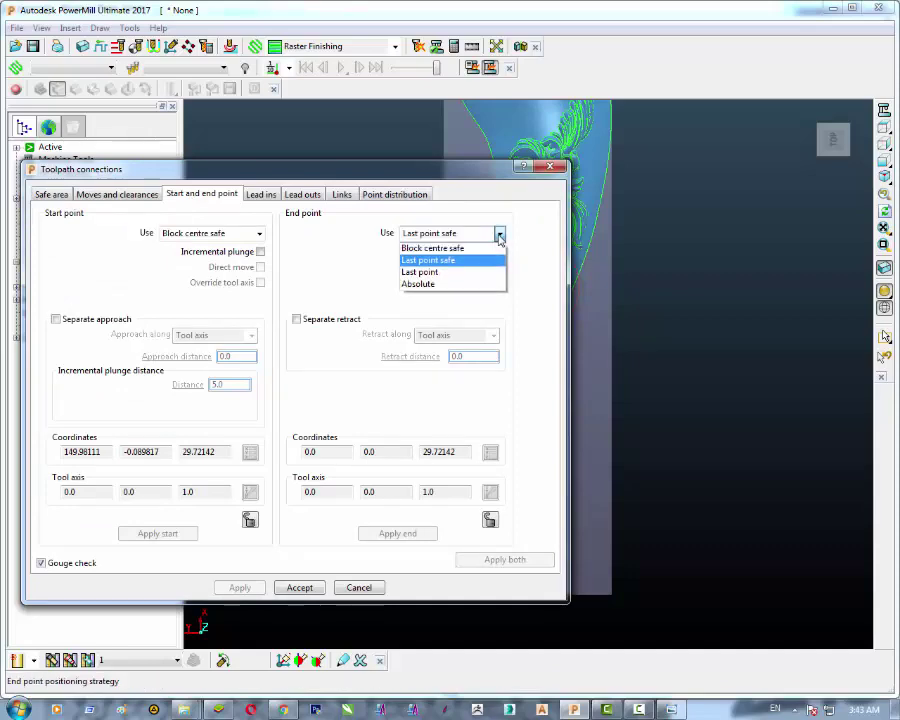
click(499, 234)
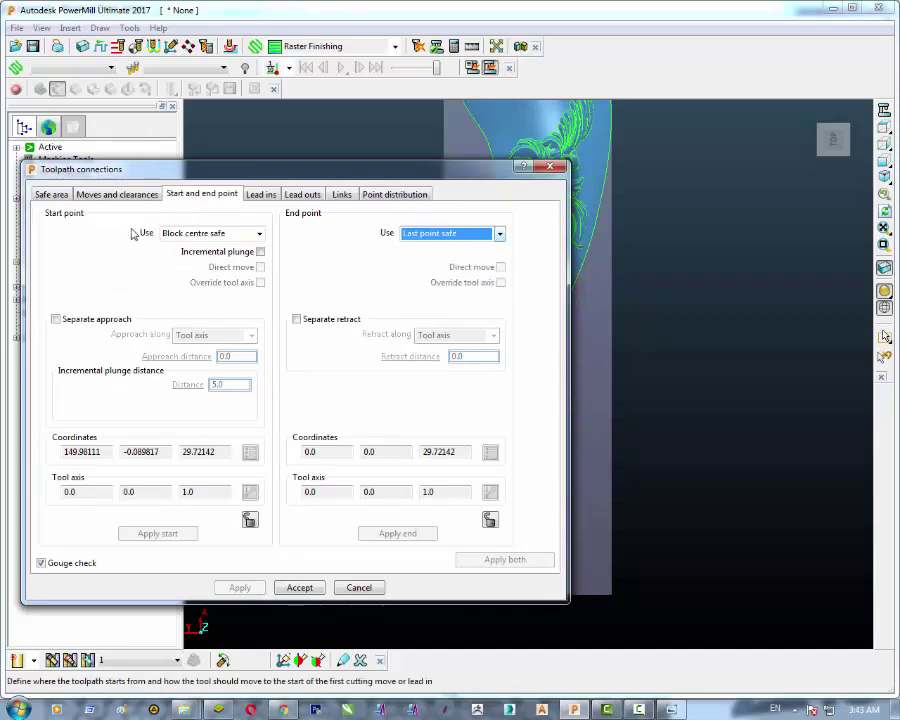
click(259, 235)
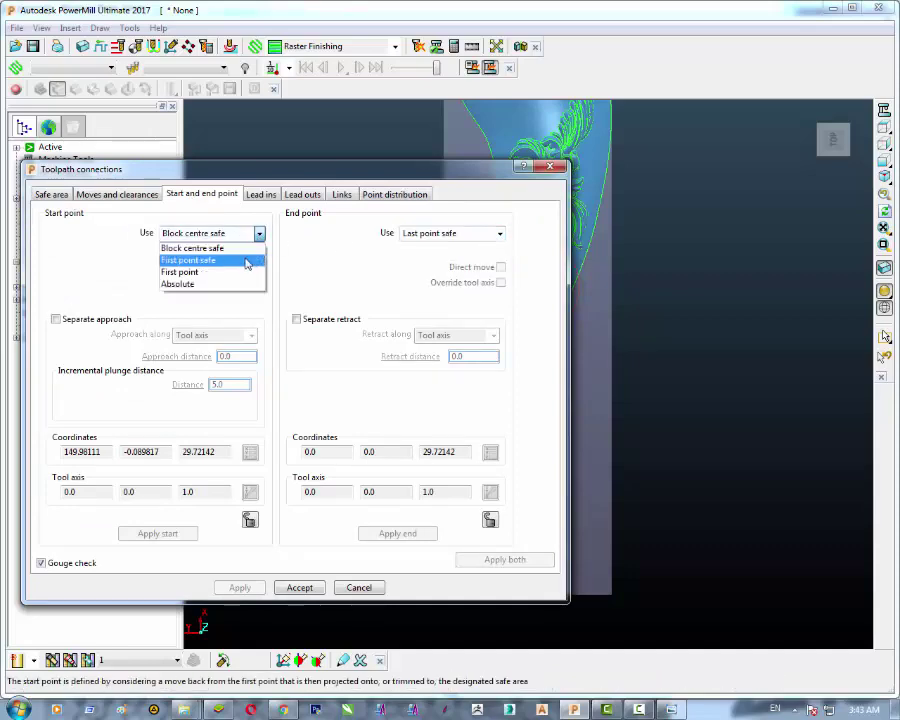
click(247, 260)
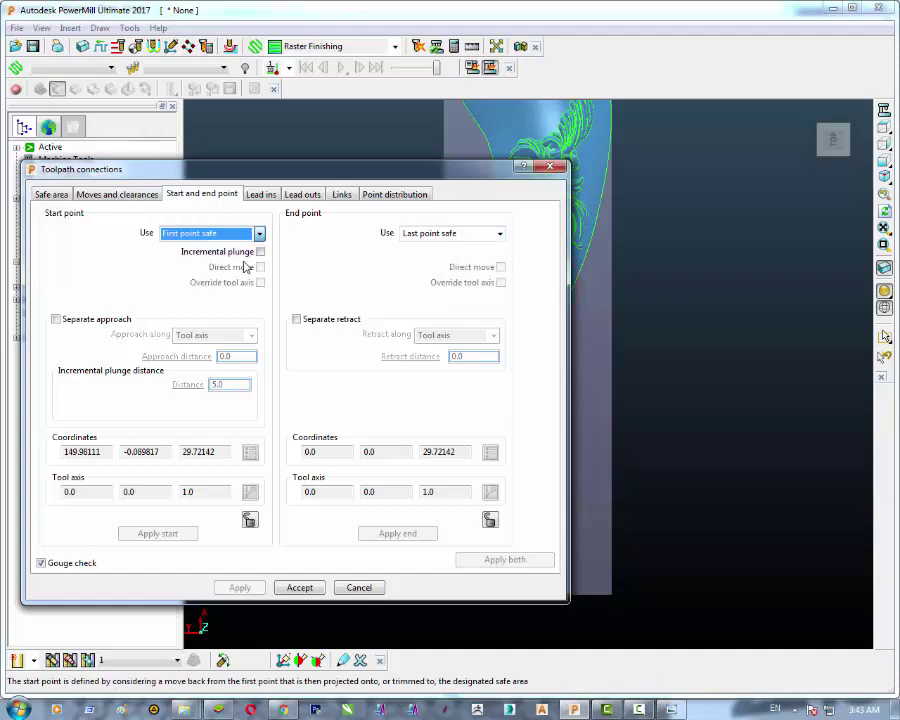
click(500, 235)
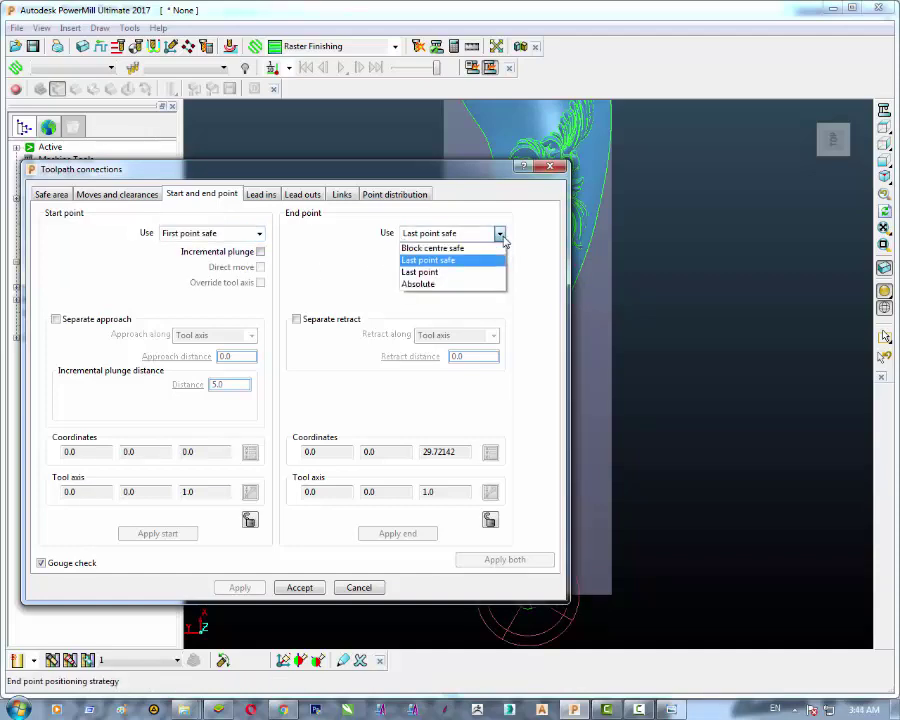
click(474, 262)
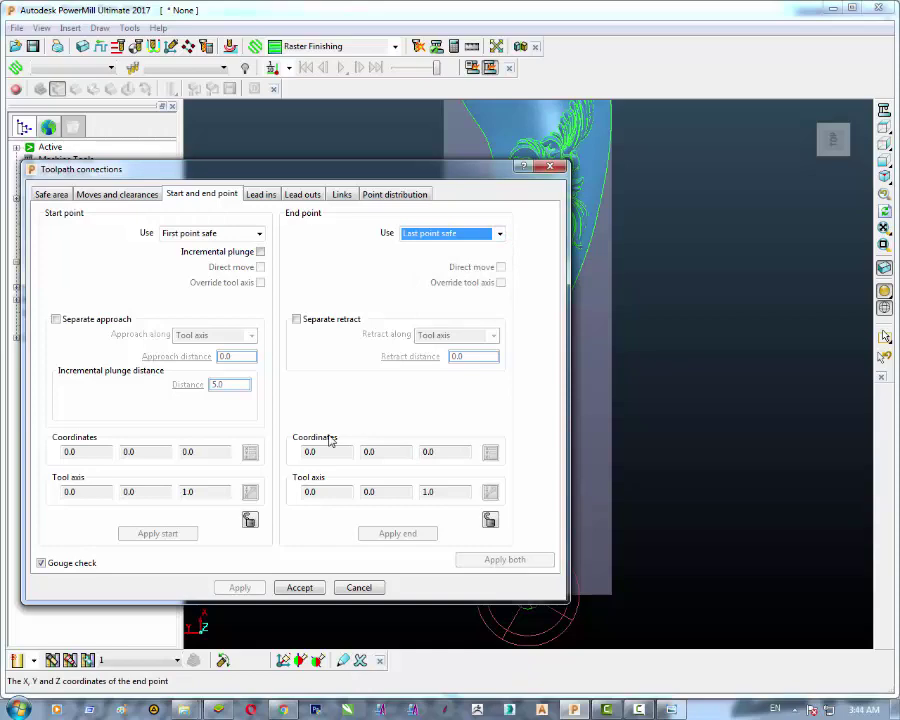
click(299, 587)
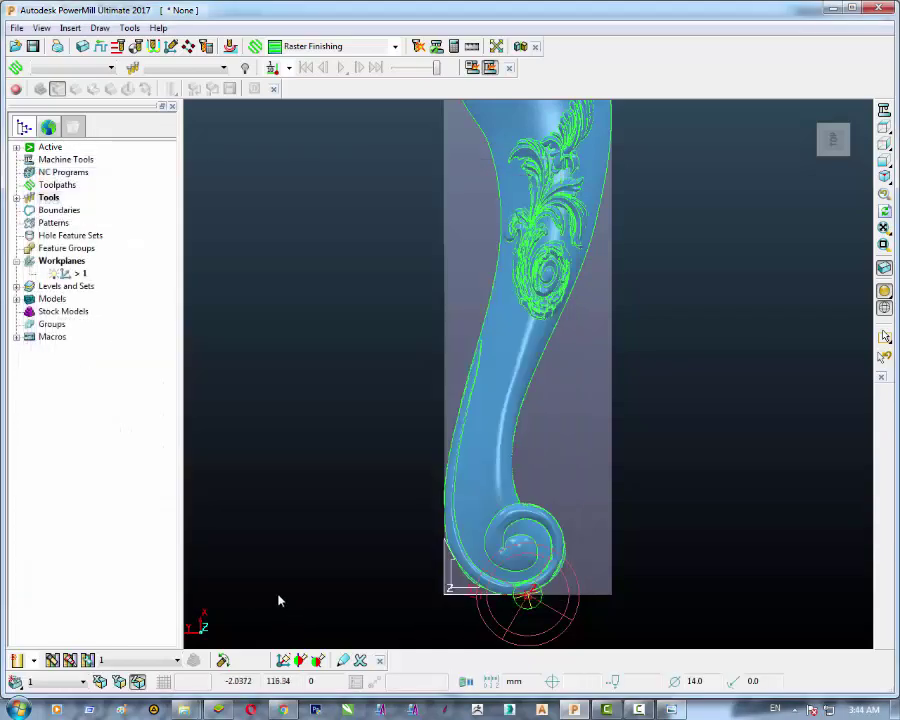
Step: Create a new toolpath using the Model Area Clearance strategy from the 3D Area Clearance category
click(50, 186)
right_click(48, 192)
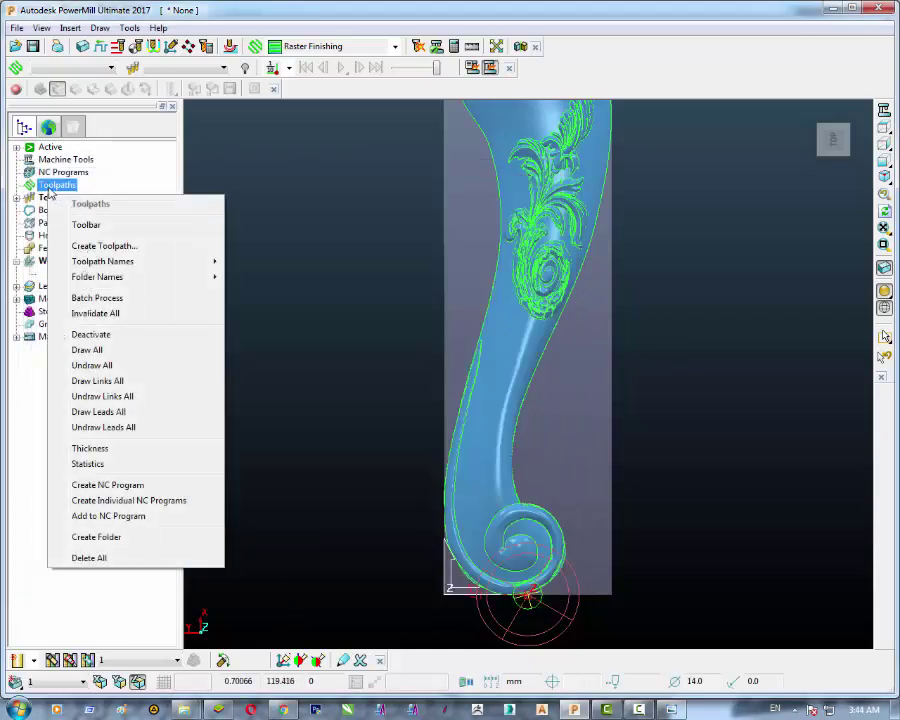
click(84, 247)
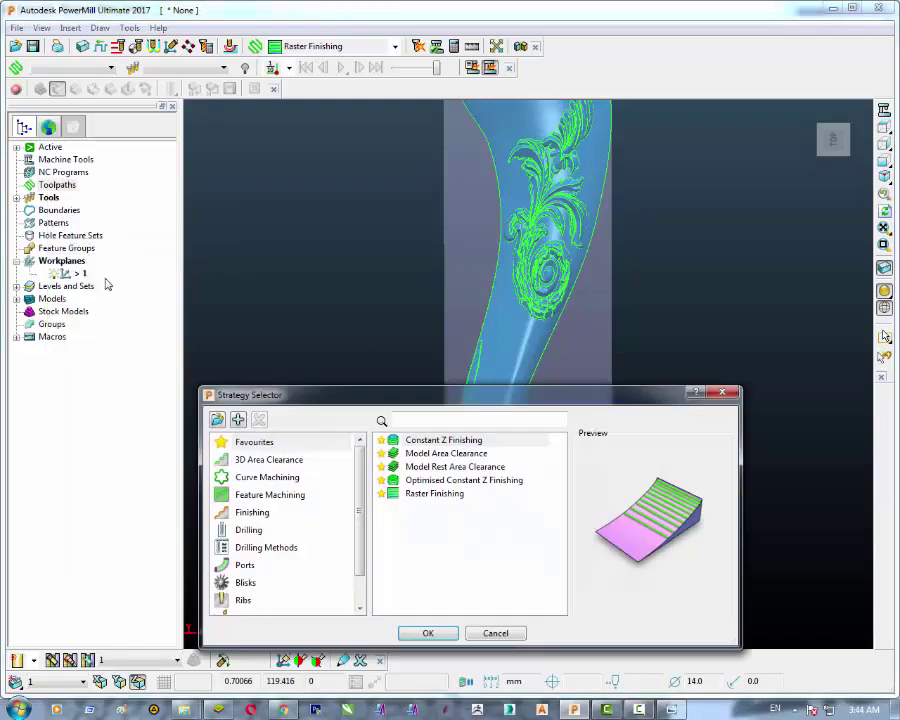
drag(311, 394, 291, 287)
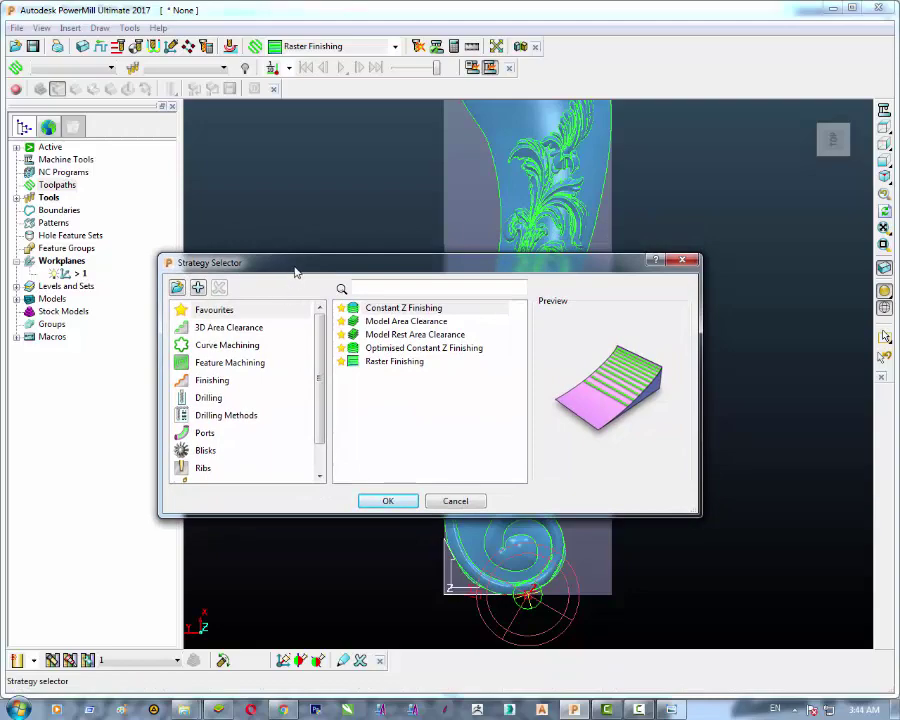
mouse_move(295, 271)
mouse_down()
mouse_move(277, 313)
mouse_move(296, 261)
mouse_up()
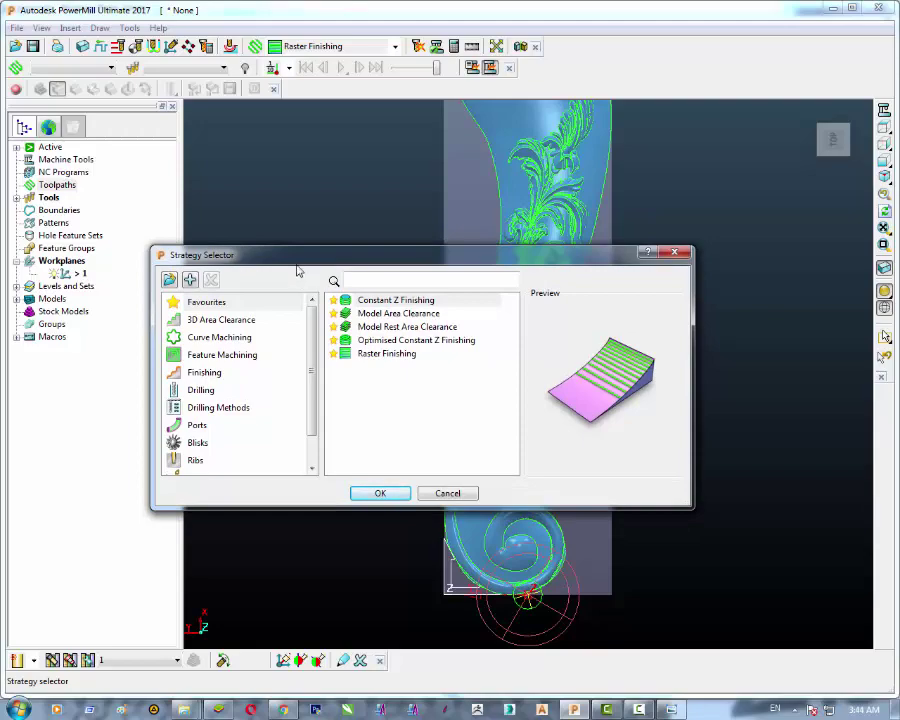
drag(297, 265, 283, 288)
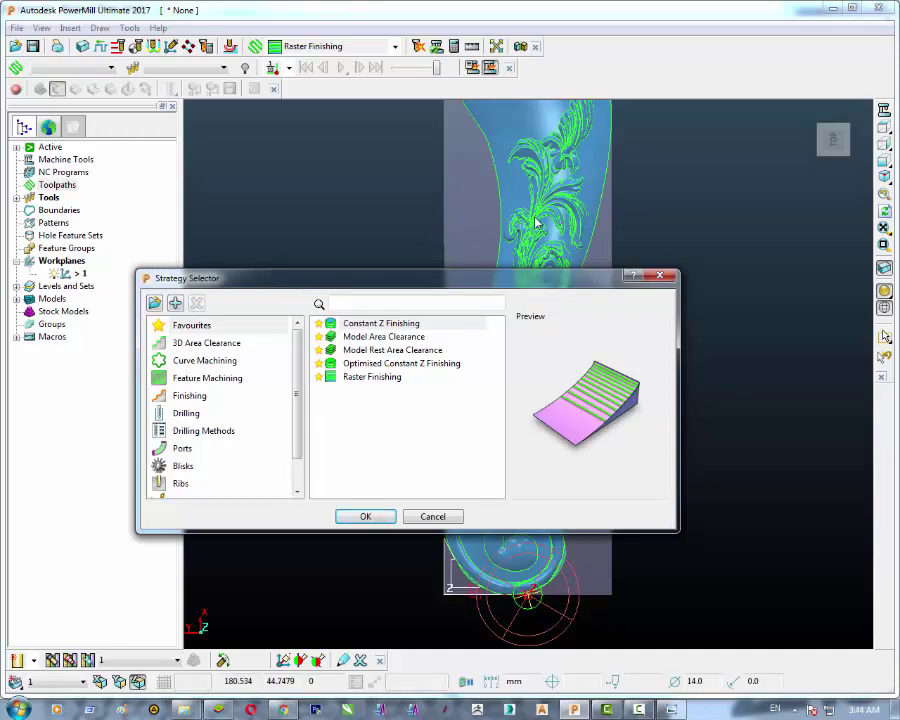
drag(476, 278, 463, 335)
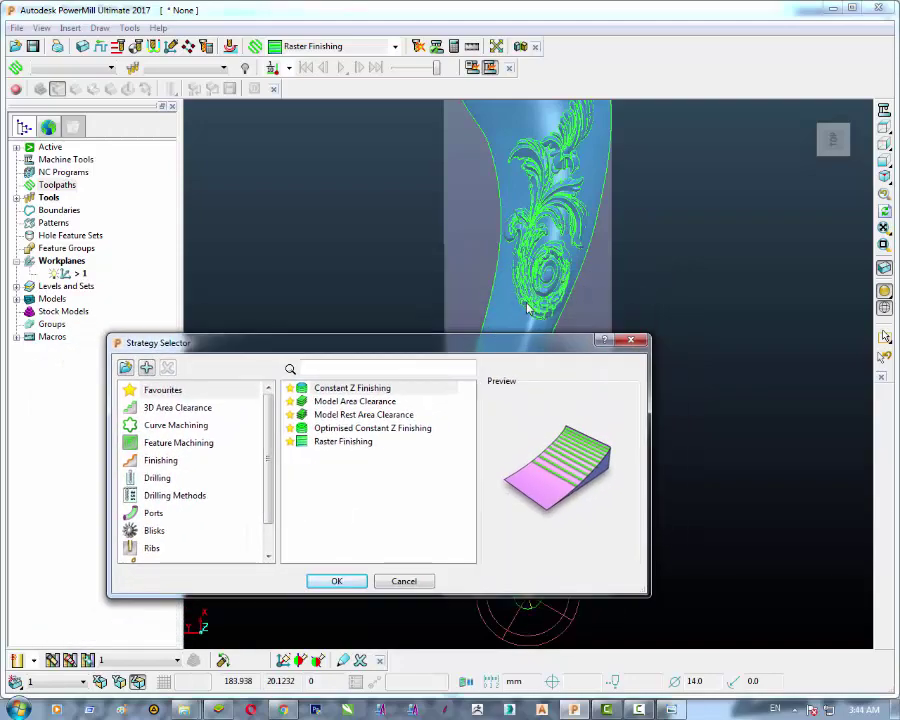
drag(526, 346, 532, 304)
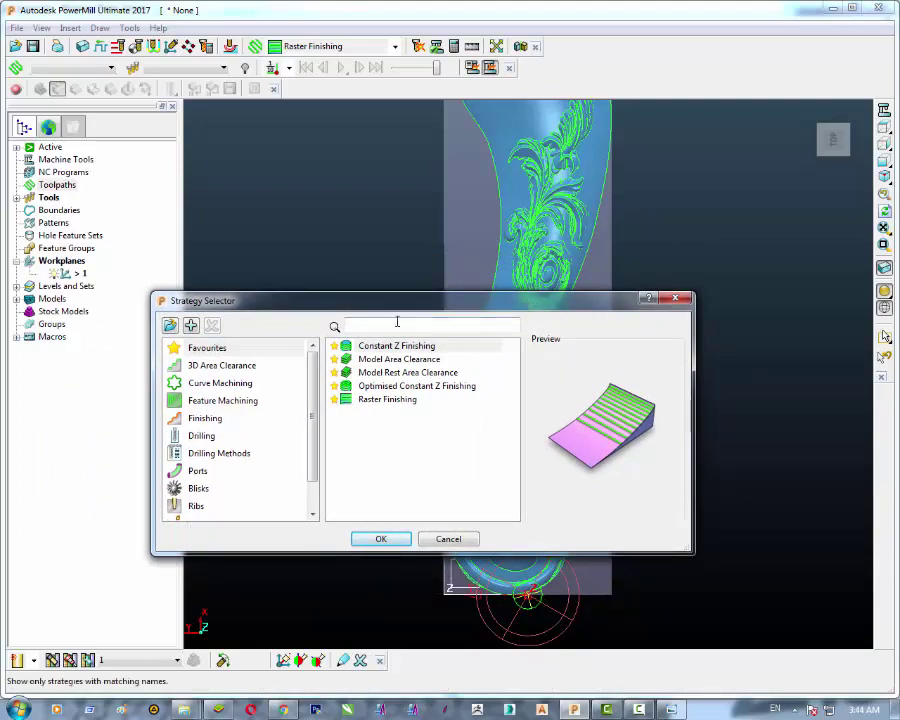
click(215, 366)
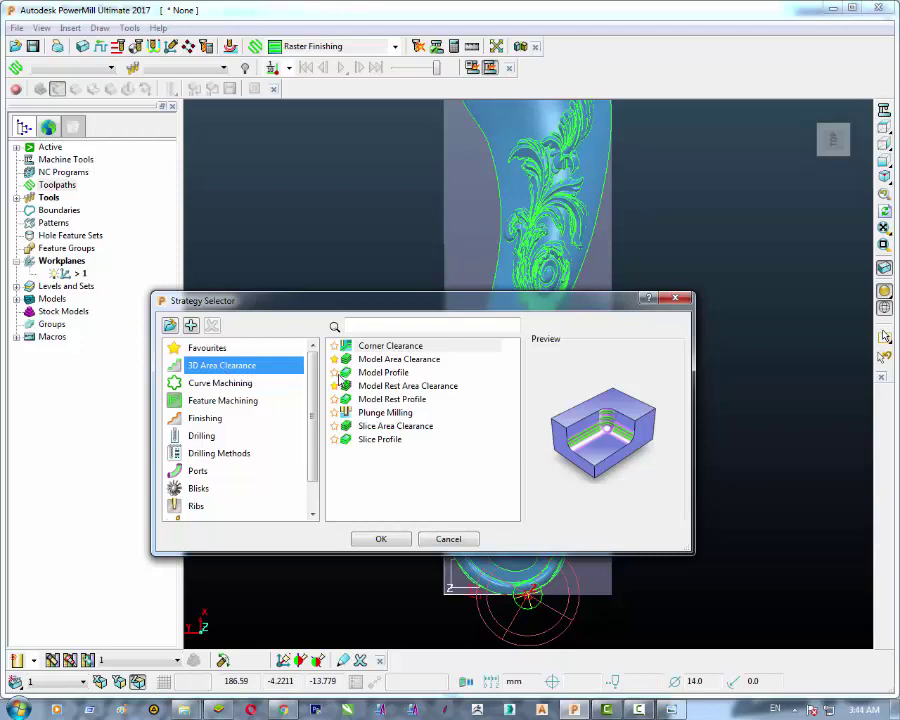
click(375, 359)
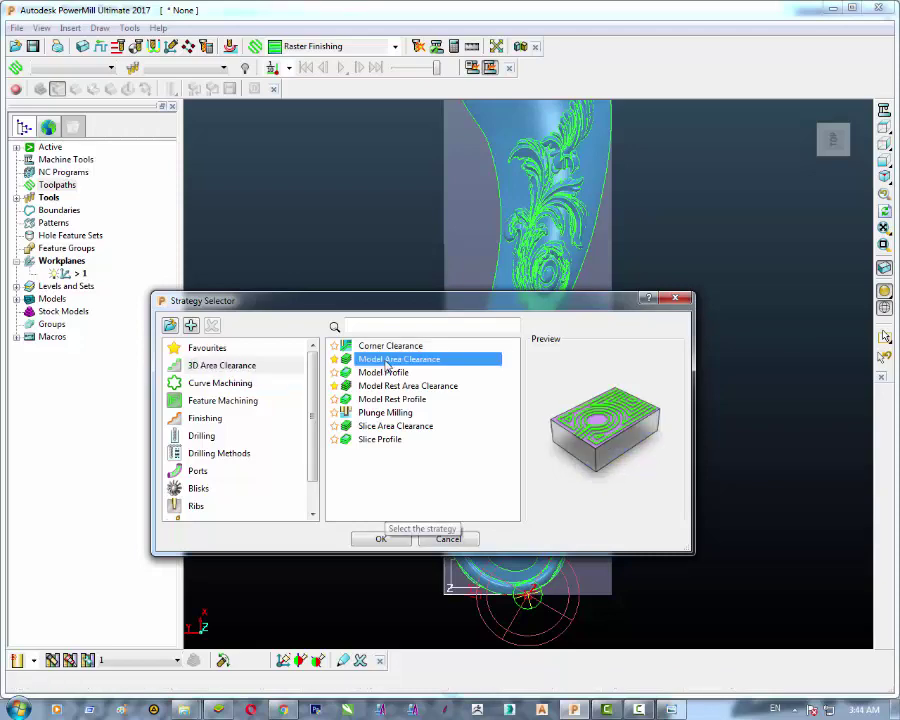
click(381, 542)
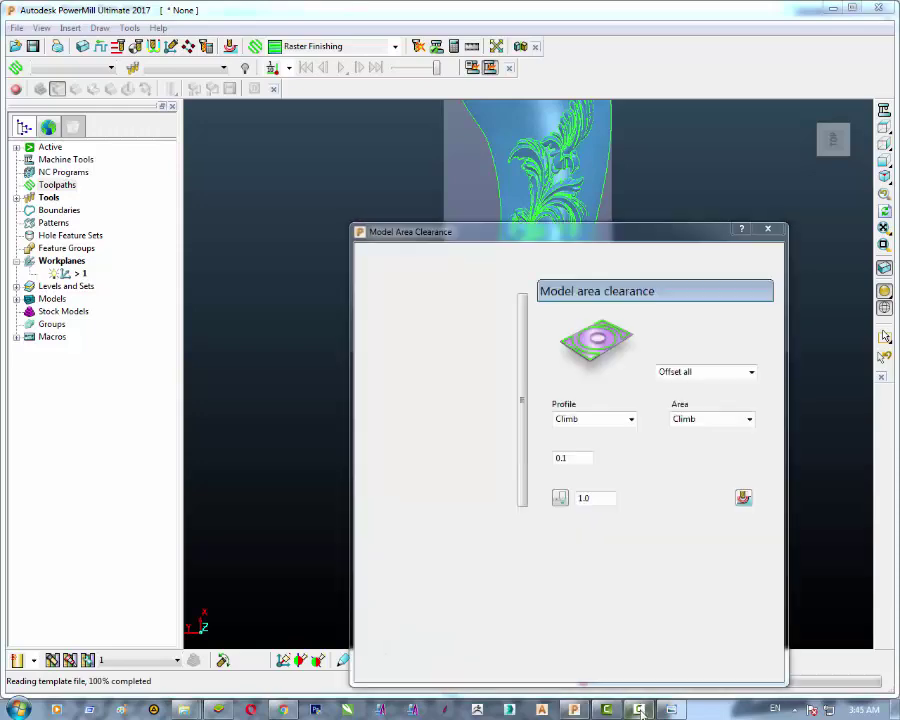
Step: Set the area clearance style to Raster, profile and area cut directions to Any, thickness to 4 and stepover to 5
mouse_move(640, 709)
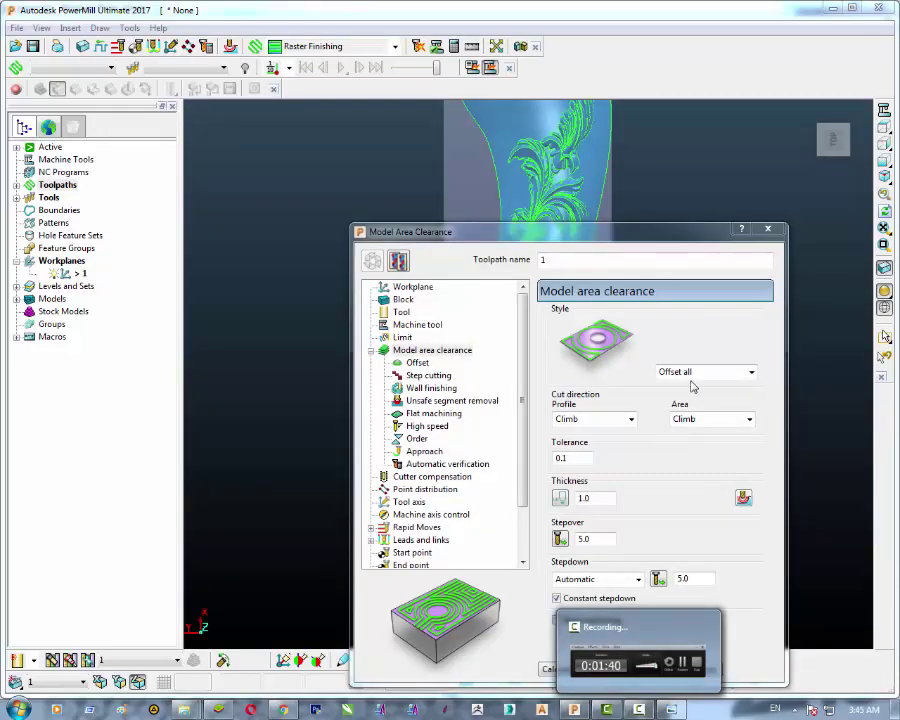
click(751, 372)
click(729, 388)
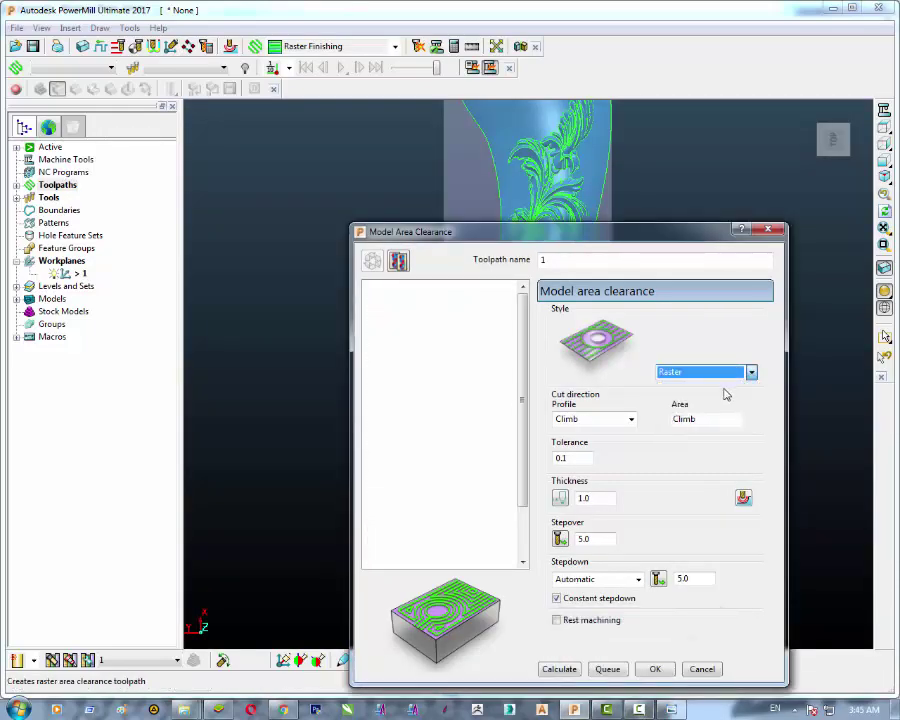
click(748, 419)
click(711, 459)
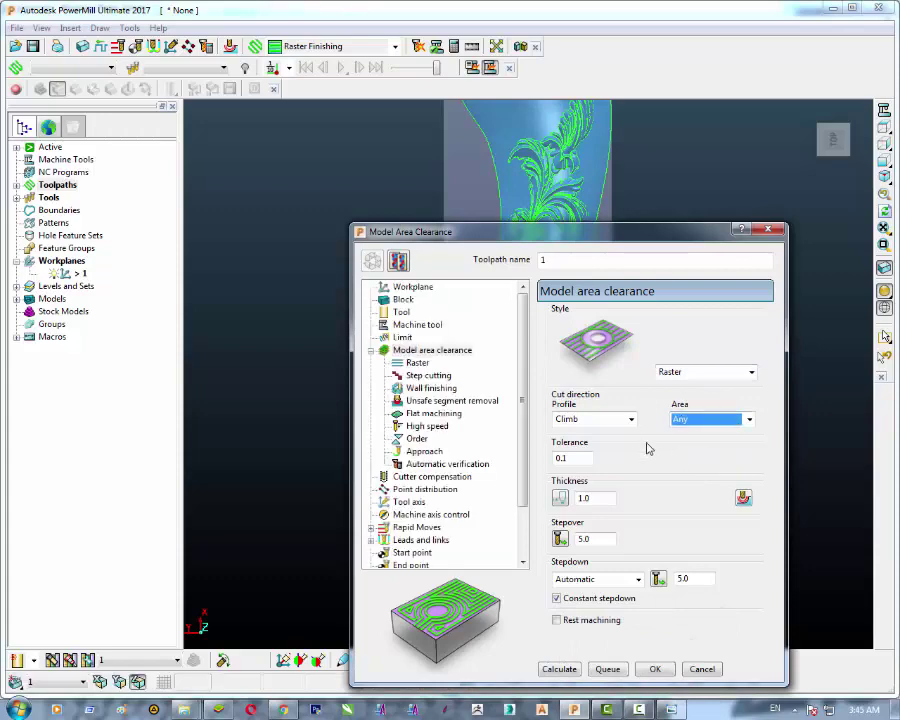
click(631, 419)
click(624, 459)
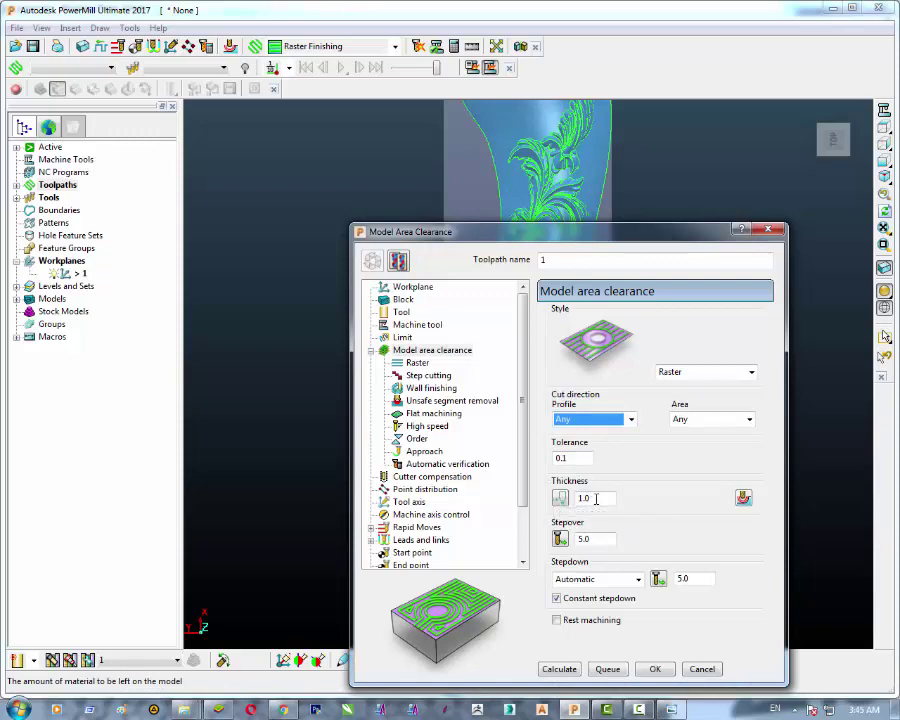
double_click(596, 498)
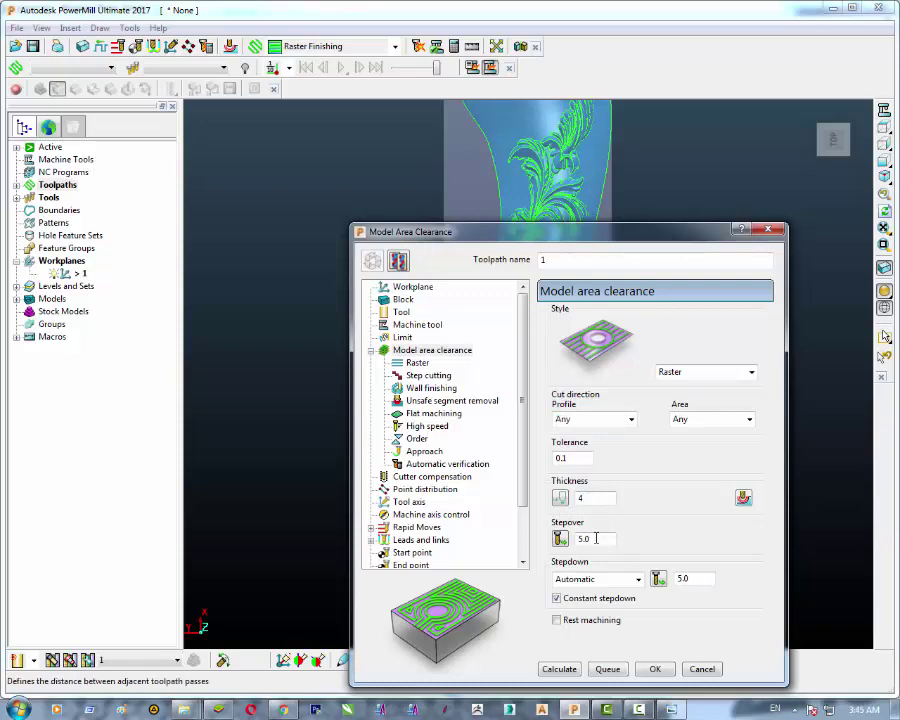
text(5)
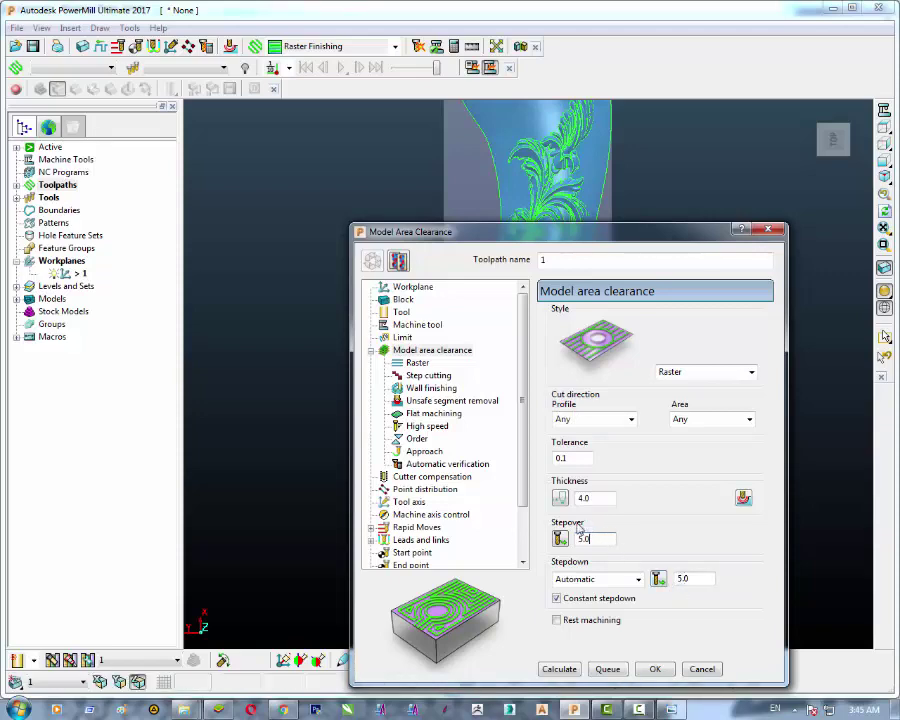
Step: Enable removal of segments smaller than the threshold and turn on automatic collision checking for the toolpath
click(452, 400)
click(556, 323)
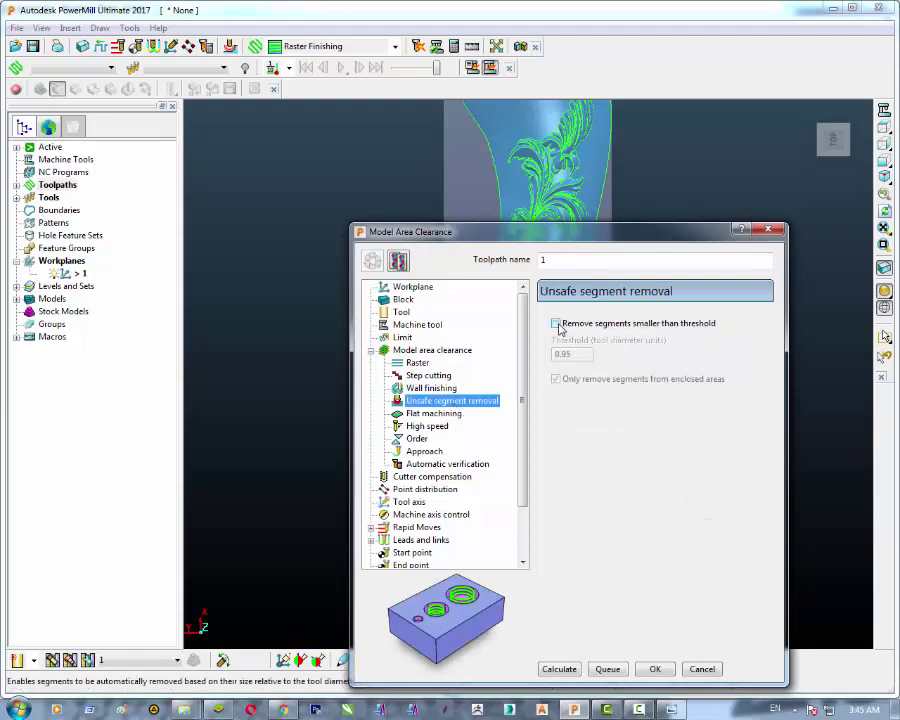
click(556, 379)
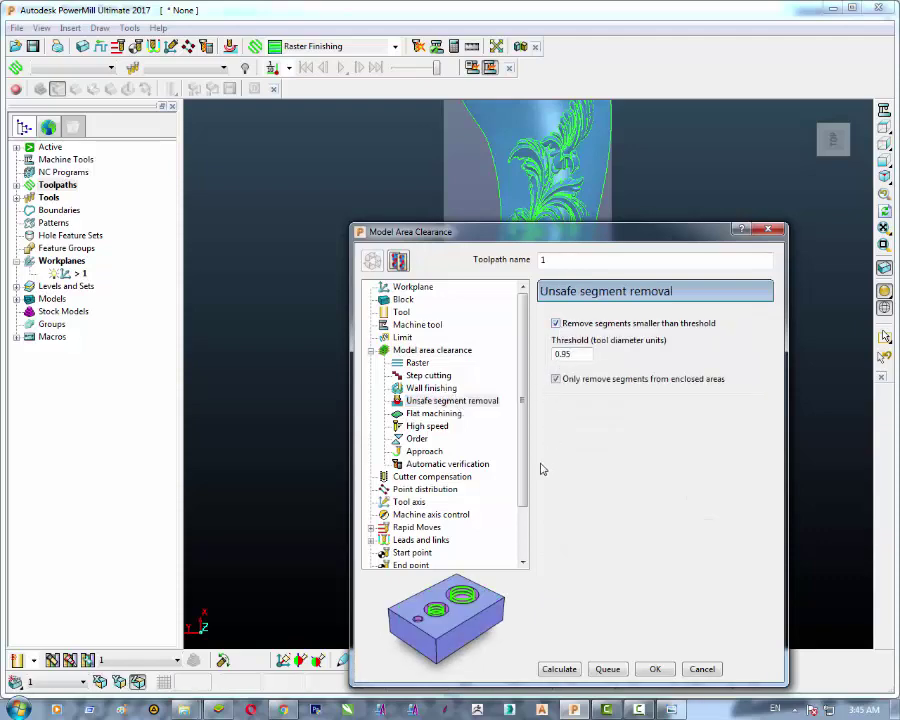
click(452, 465)
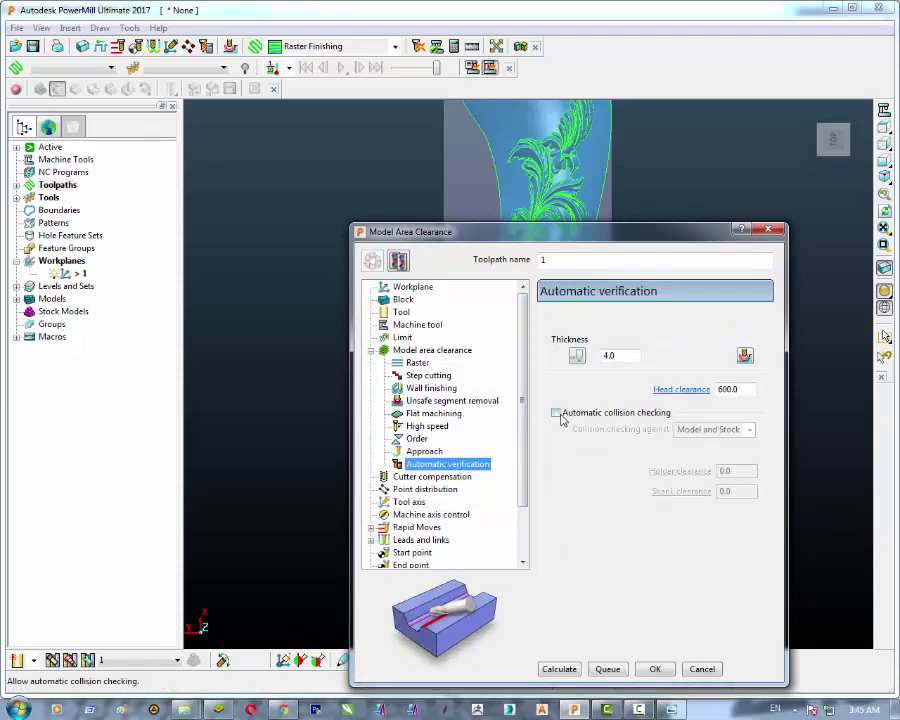
click(556, 413)
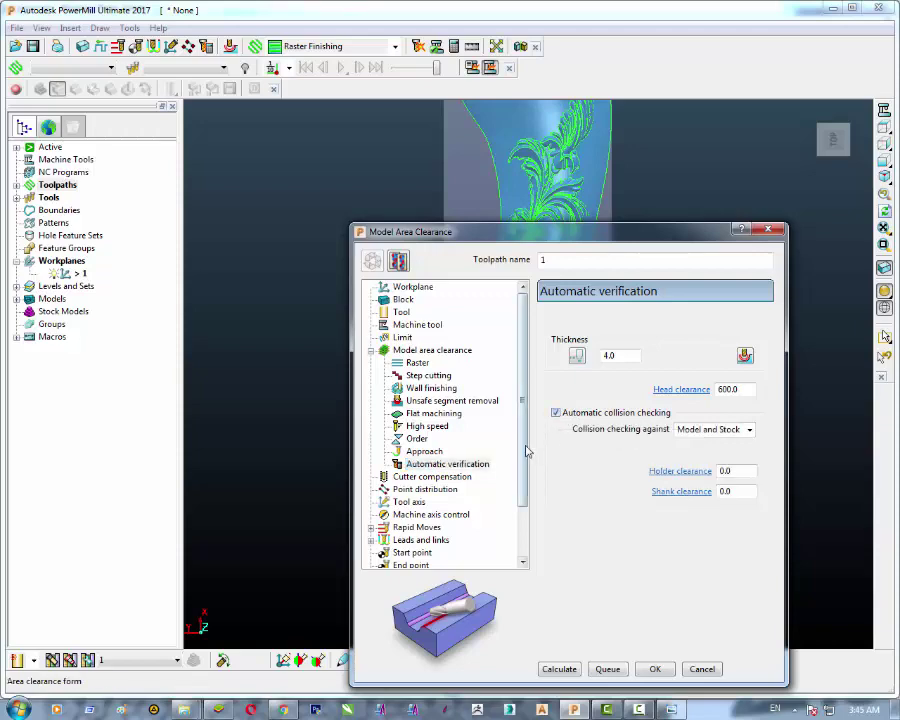
Step: Set the first choice of the toolpath's lead-in to Straight
scroll(522, 450, down, 1)
scroll(519, 455, down, 2)
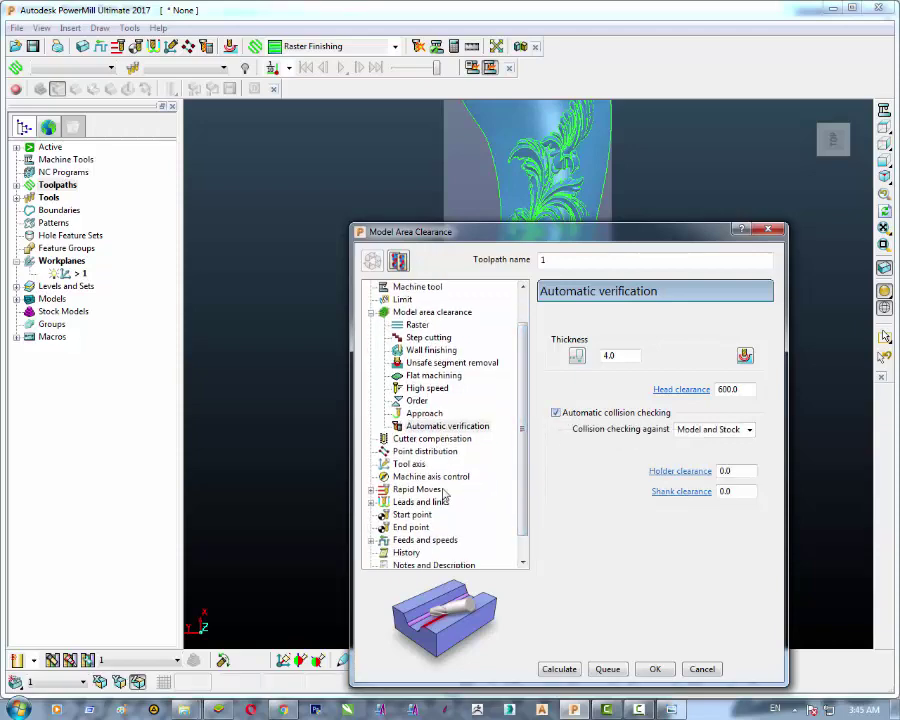
click(400, 490)
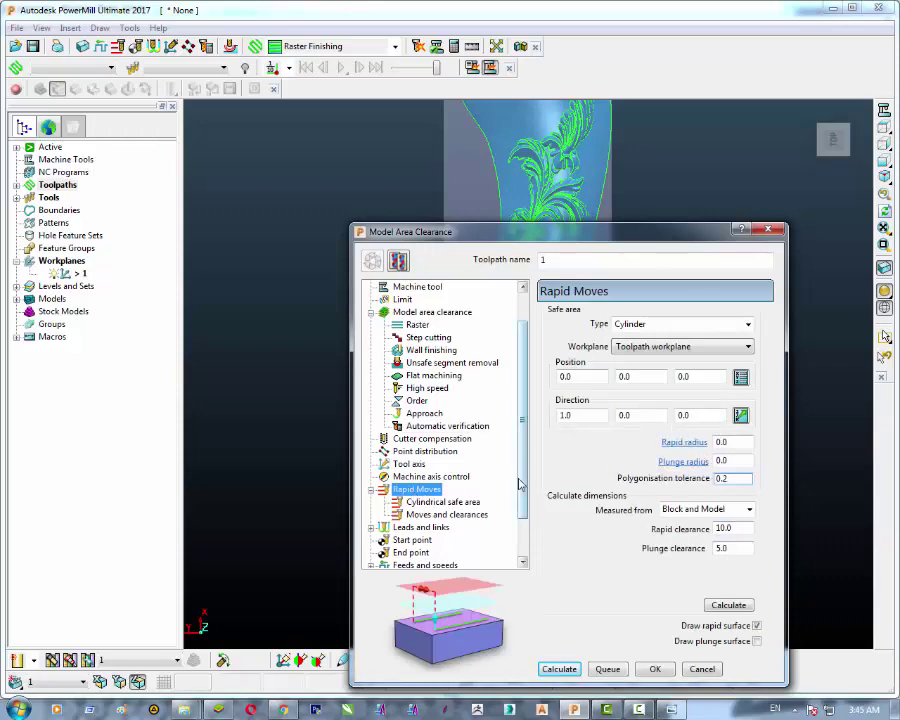
scroll(517, 514, down, 1)
scroll(517, 514, down, 1)
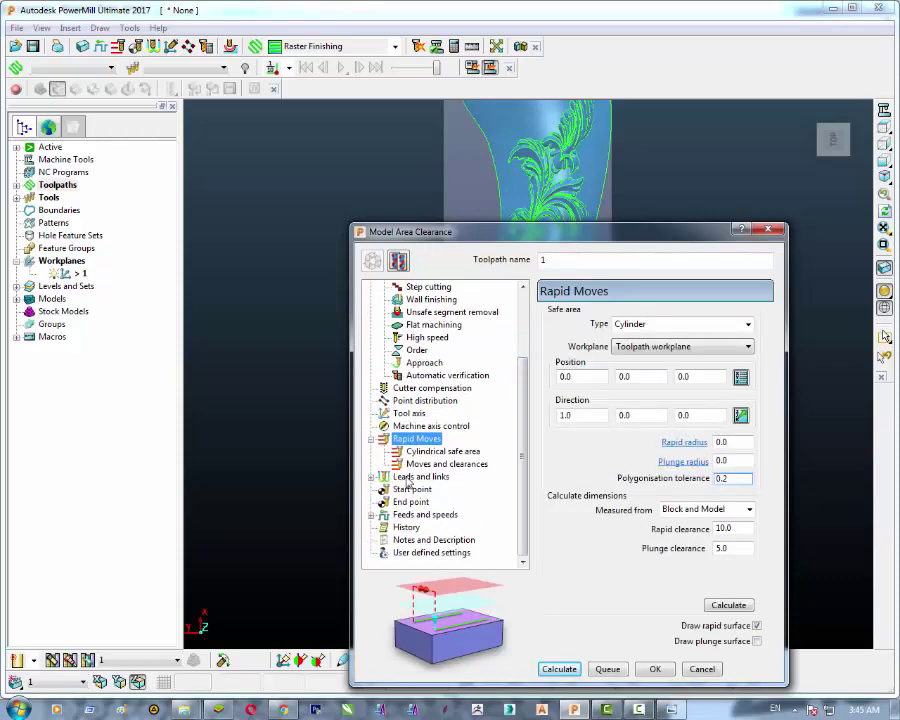
click(373, 478)
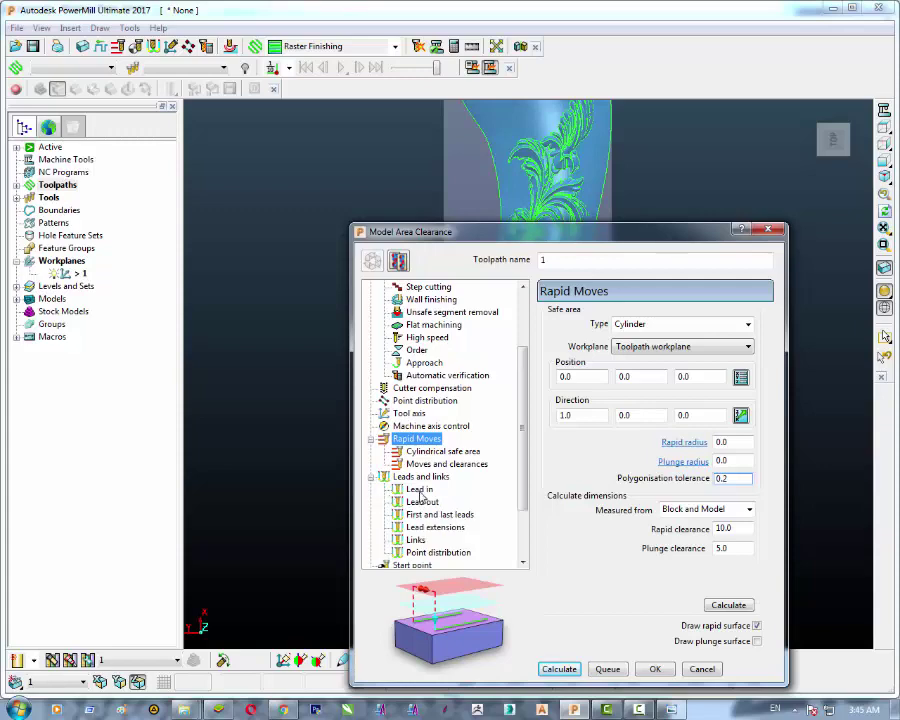
click(419, 489)
click(746, 324)
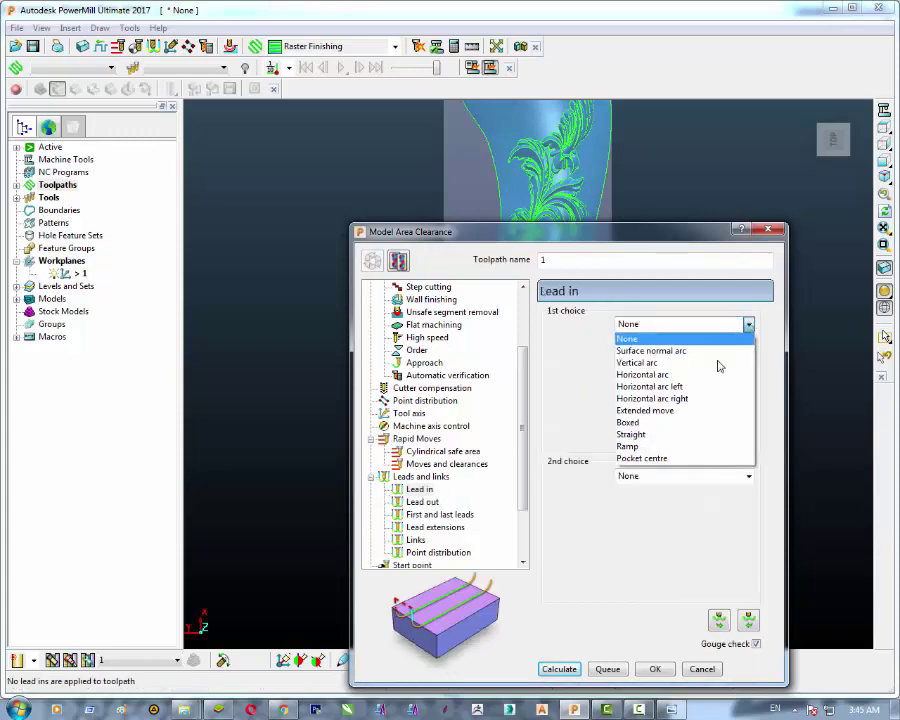
click(662, 437)
Step: Set the toolpath's spindle speed to 18000 rpm
scroll(405, 500, down, 3)
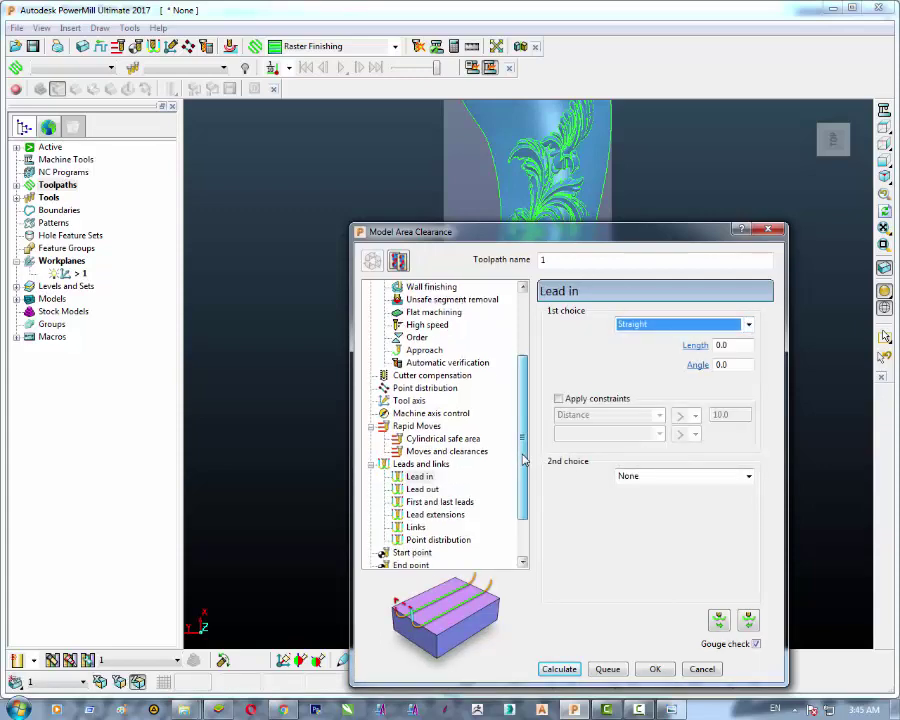
click(408, 502)
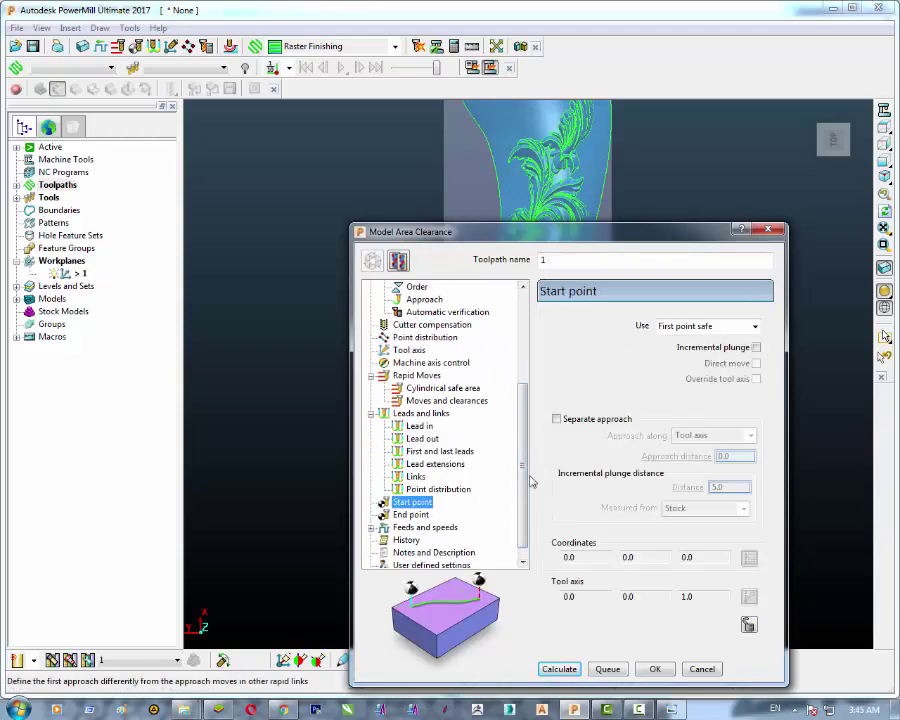
scroll(511, 517, down, 1)
click(424, 514)
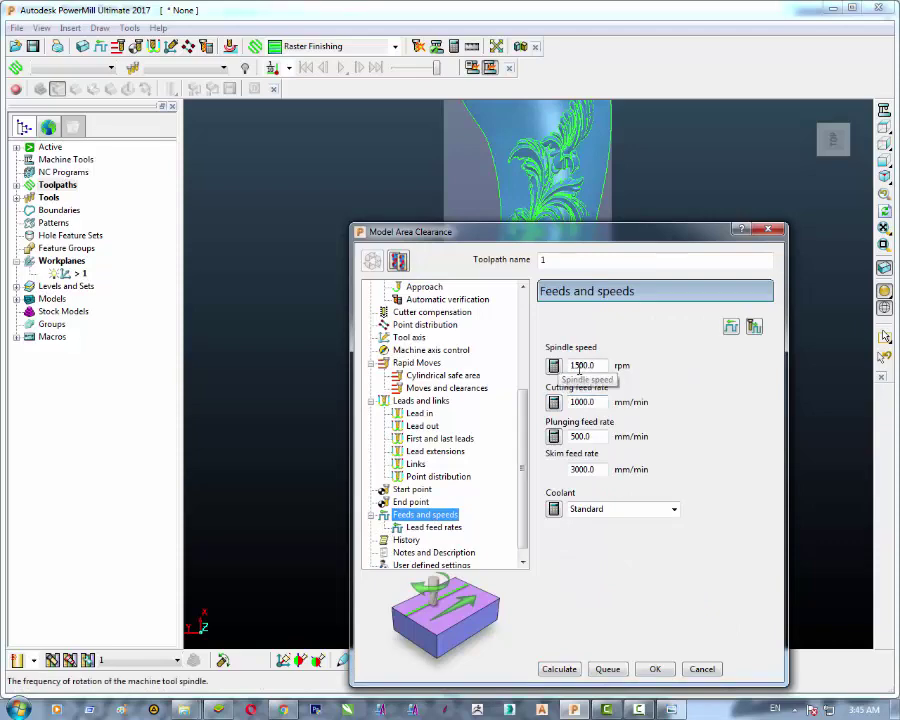
click(570, 366)
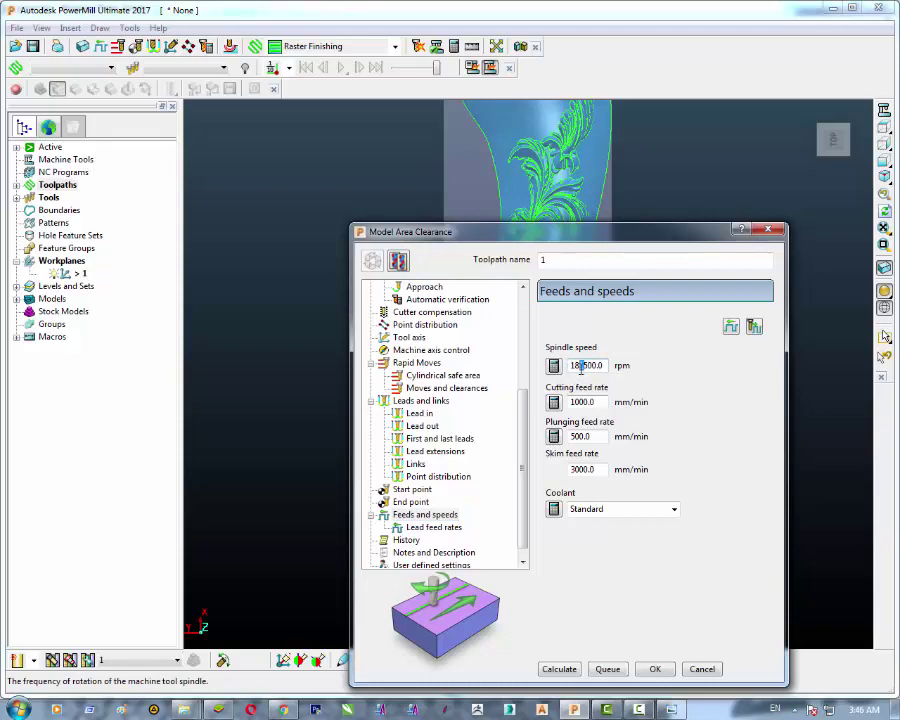
double_click(581, 366)
text(18000)
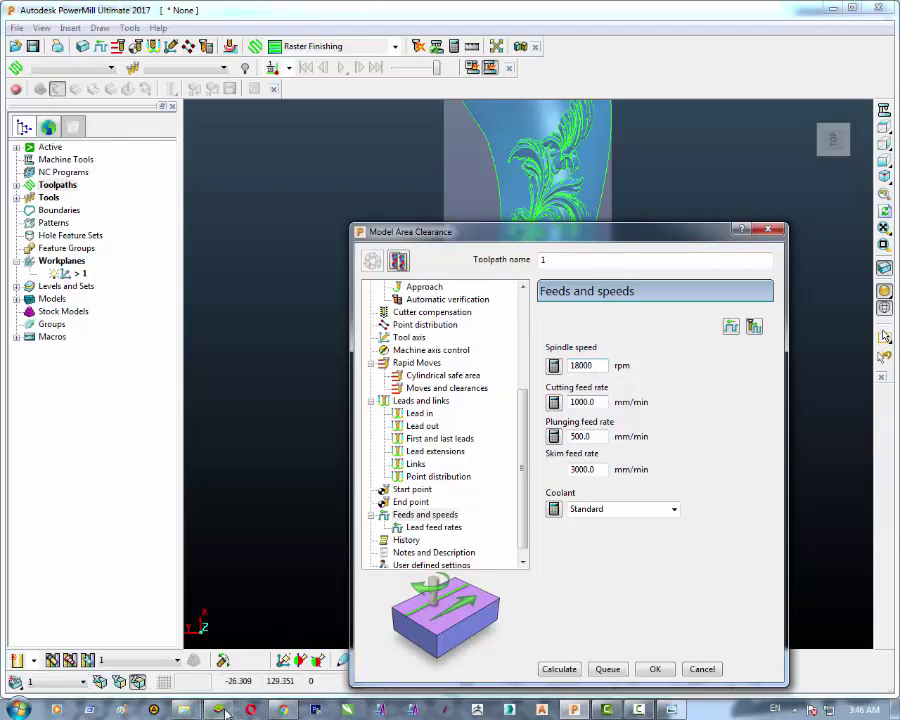
Step: Switch to Calculator and multiply 100 by 60 to work out the cutting feed rate per minute
click(18, 709)
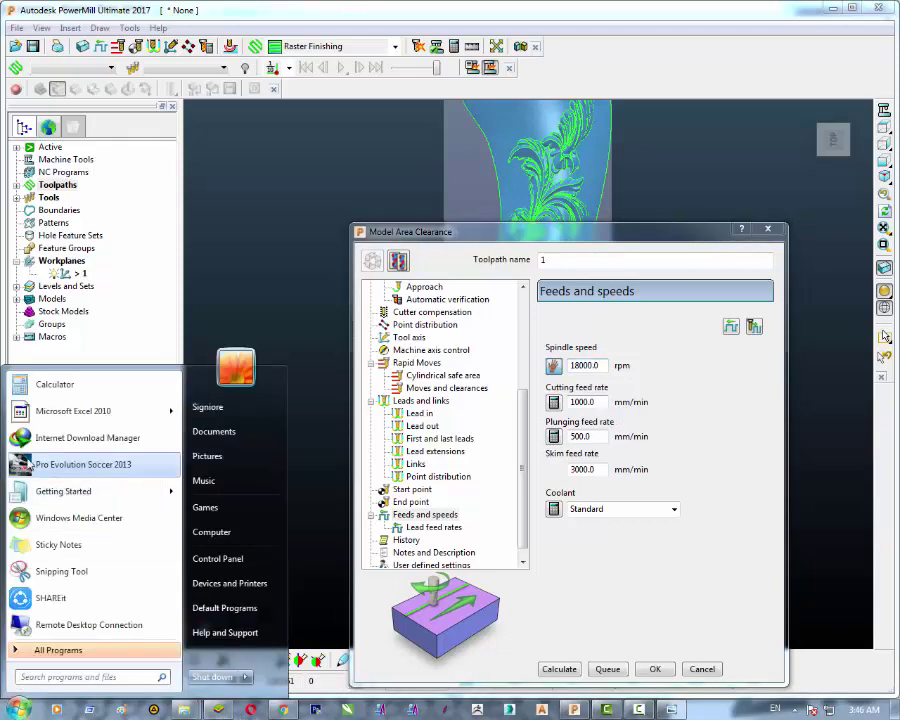
click(40, 390)
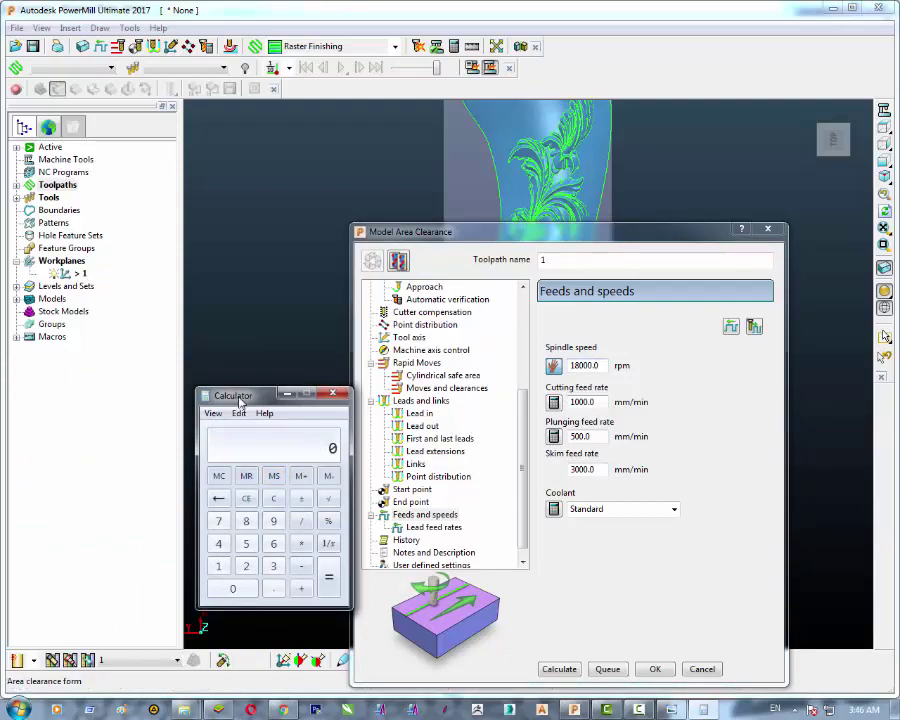
drag(240, 400, 355, 313)
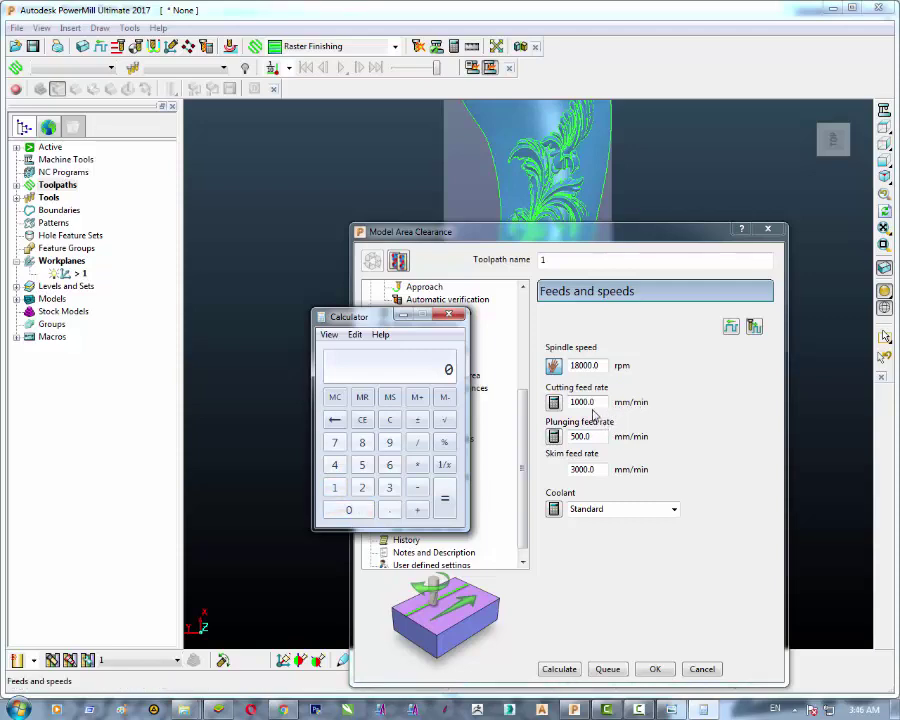
click(334, 487)
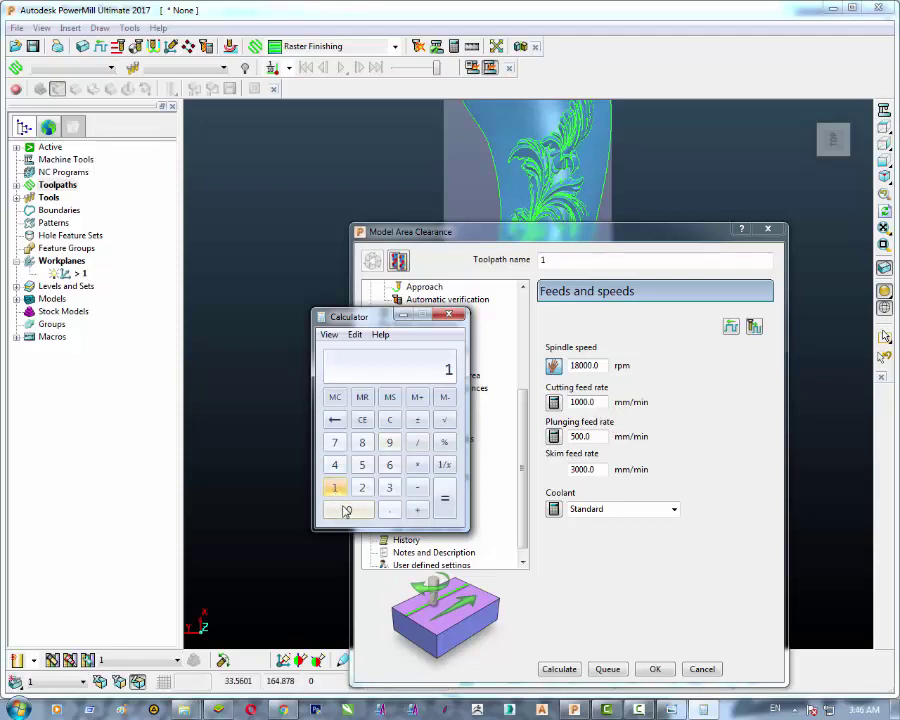
click(346, 511)
click(346, 511)
click(346, 511)
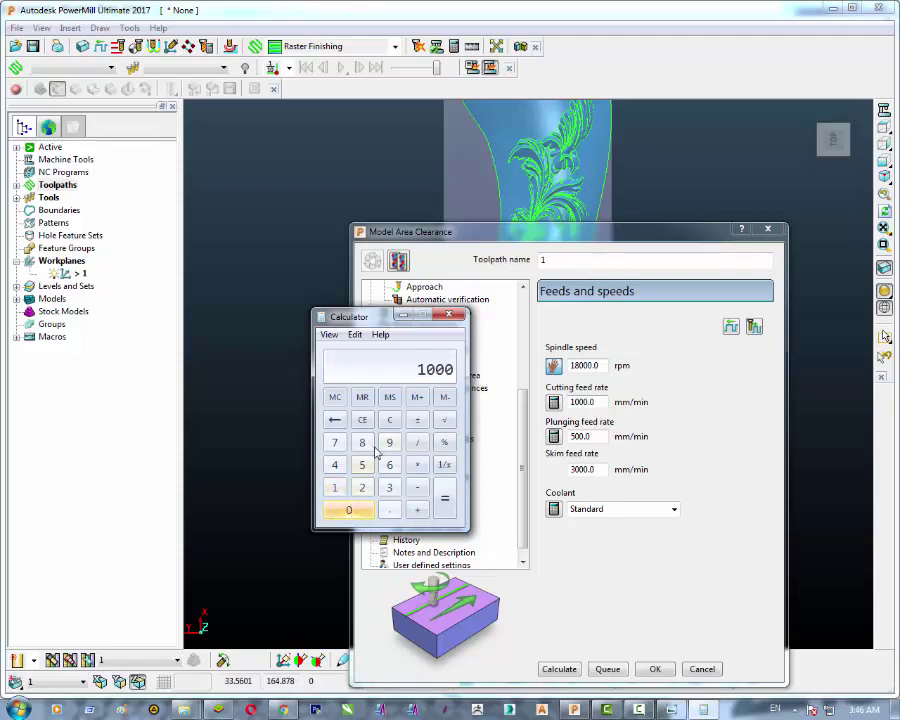
click(334, 419)
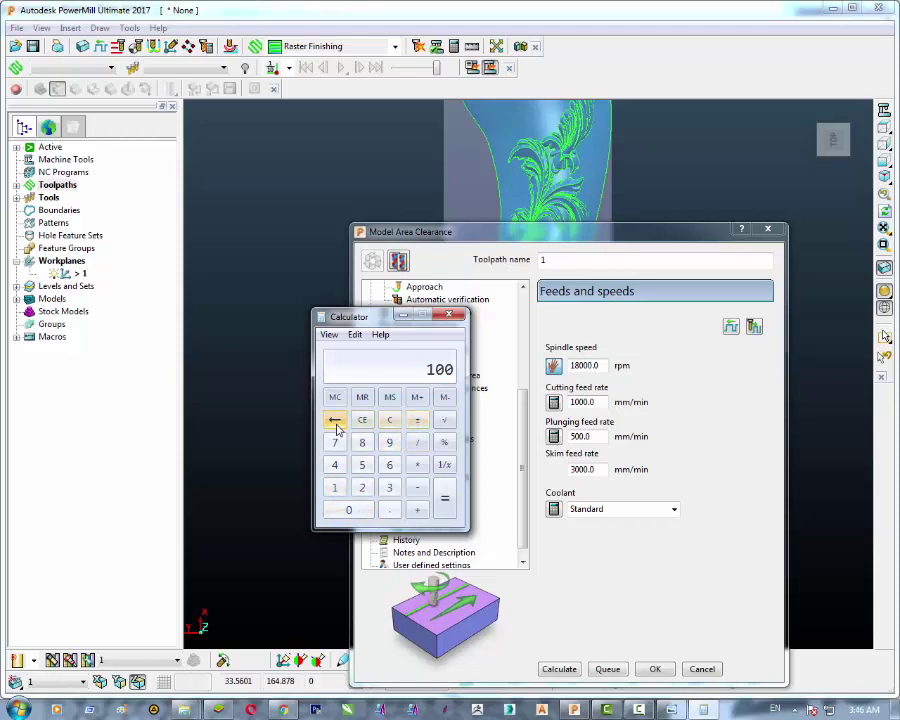
click(417, 464)
click(389, 464)
click(350, 510)
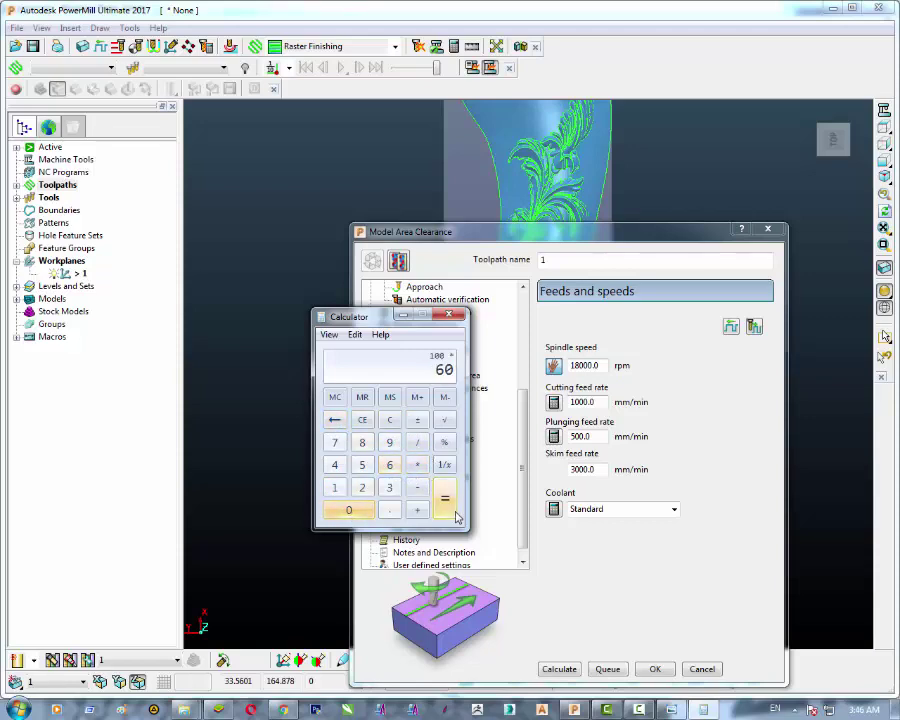
click(444, 512)
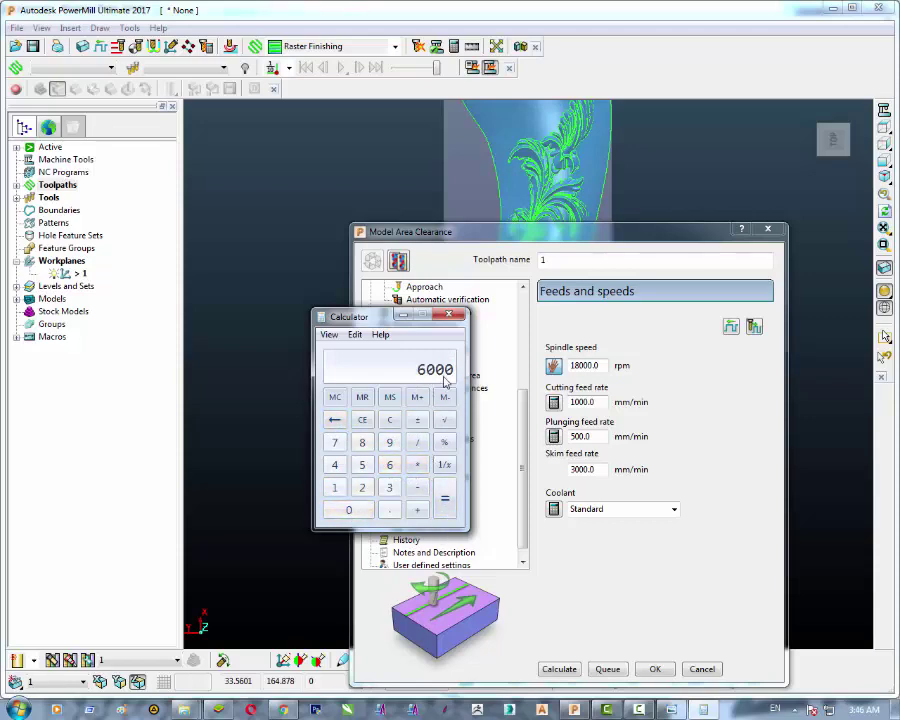
Step: Set the toolpath's cutting feed rate to 6000, plunging feed rate to 3000 and skim feed rate to 10000 mm/min
double_click(590, 401)
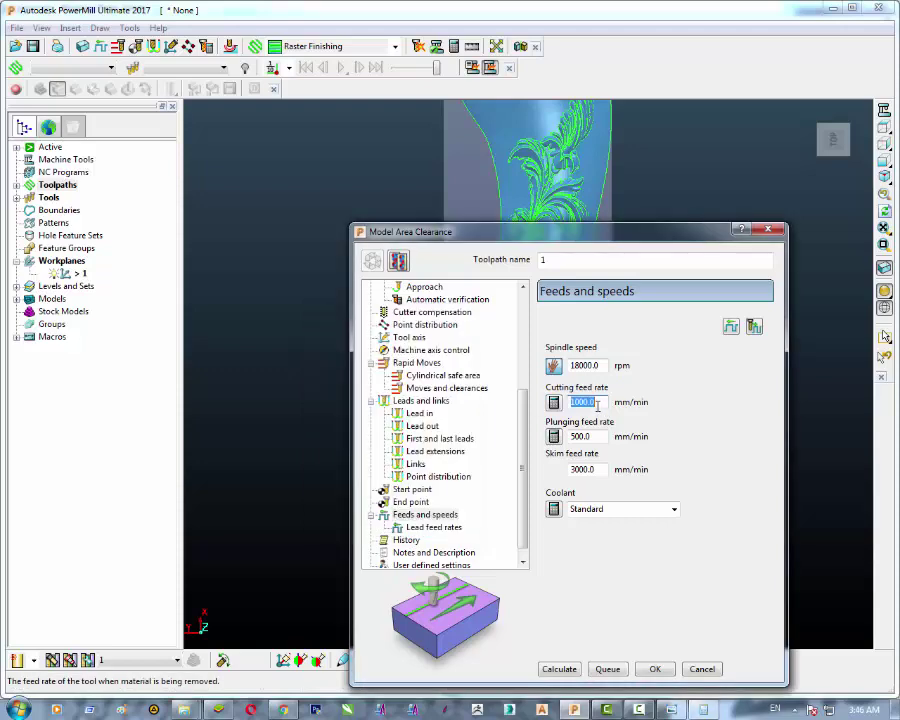
text(60)
click(591, 437)
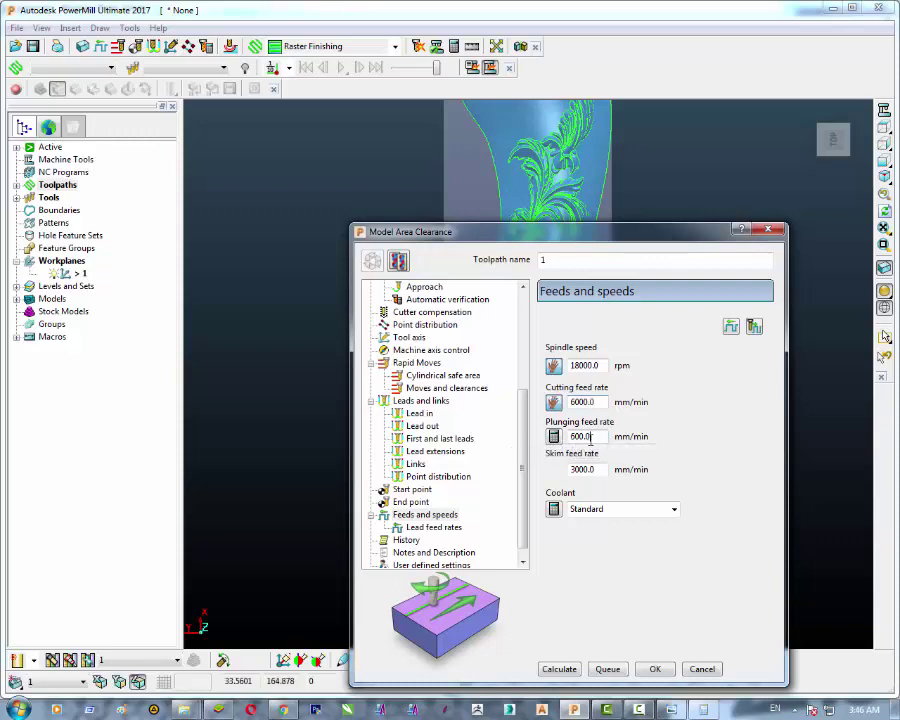
double_click(595, 437)
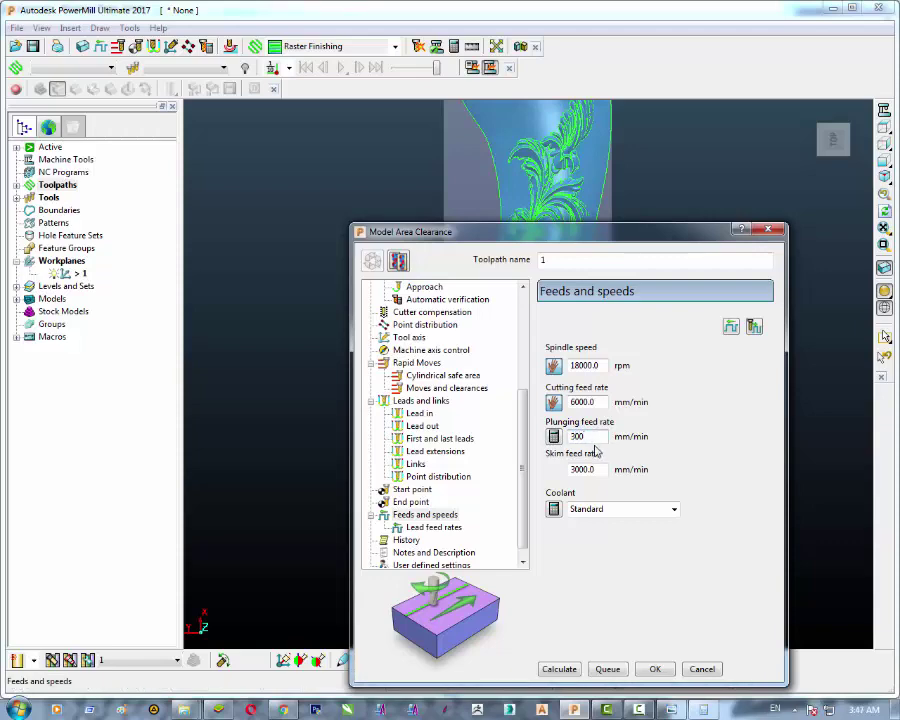
text(0)
click(569, 470)
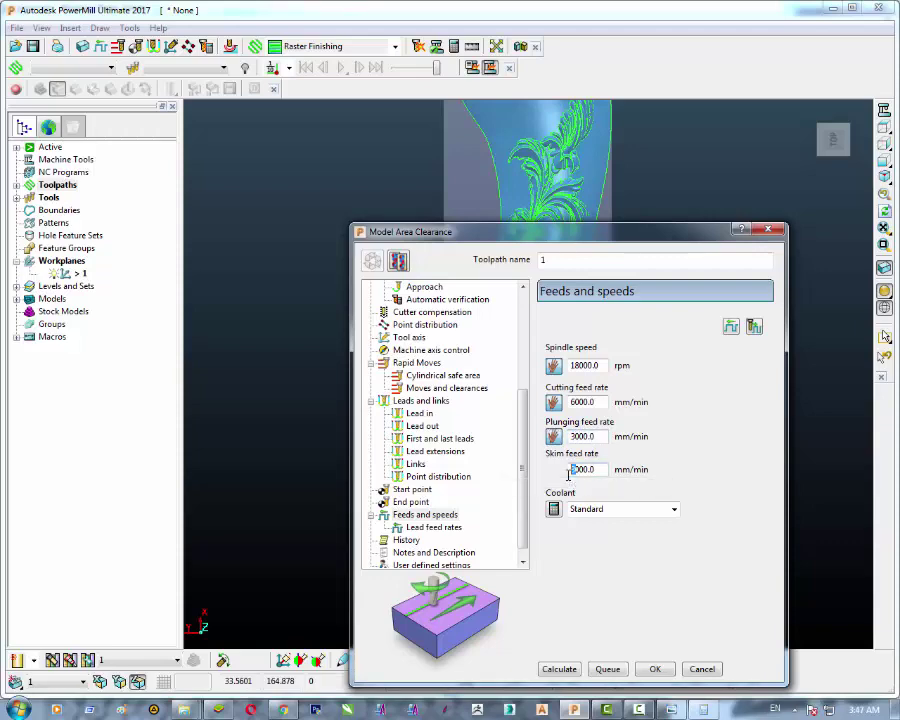
text(0)
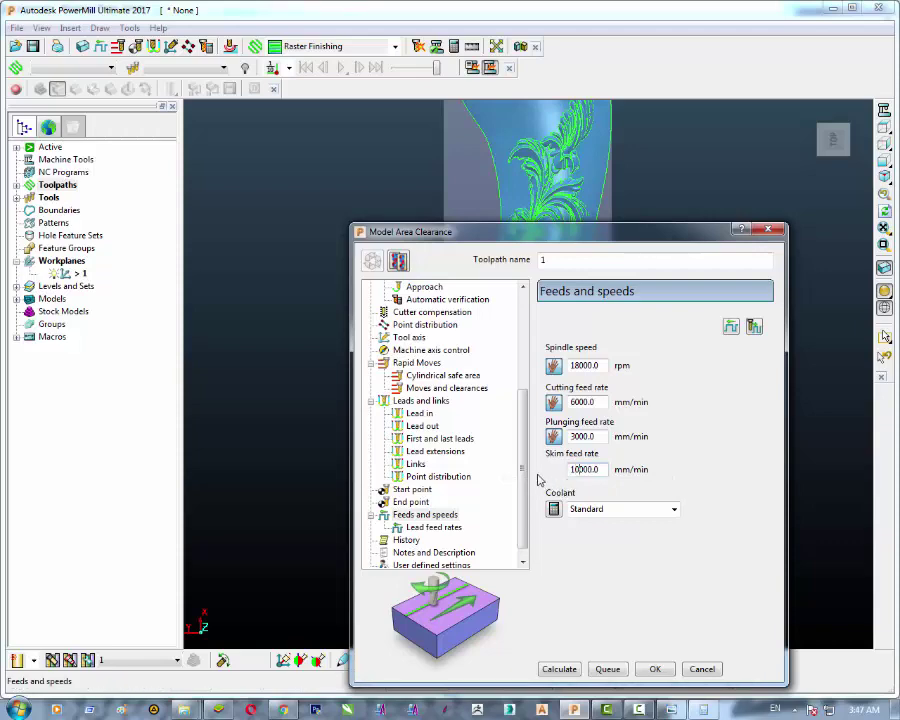
Step: Try to calculate the area clearance toolpath with the new feeds and speeds
drag(524, 468, 522, 513)
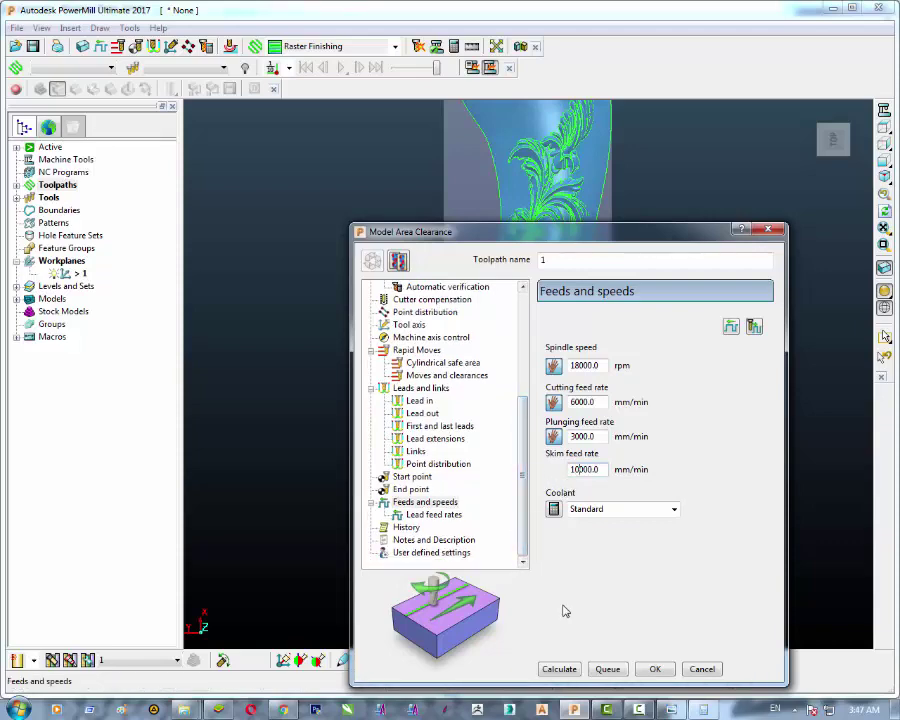
click(558, 669)
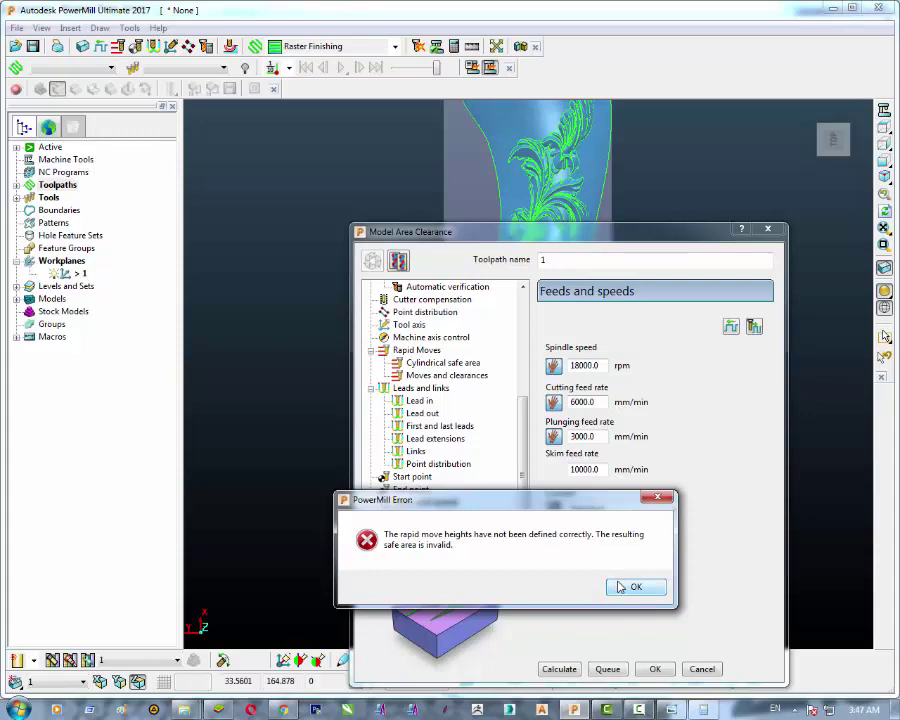
click(620, 587)
Step: Calculate the rapid and plunge radii of the toolpath's cylindrical safe area from the block and model
scroll(526, 500, up, 1)
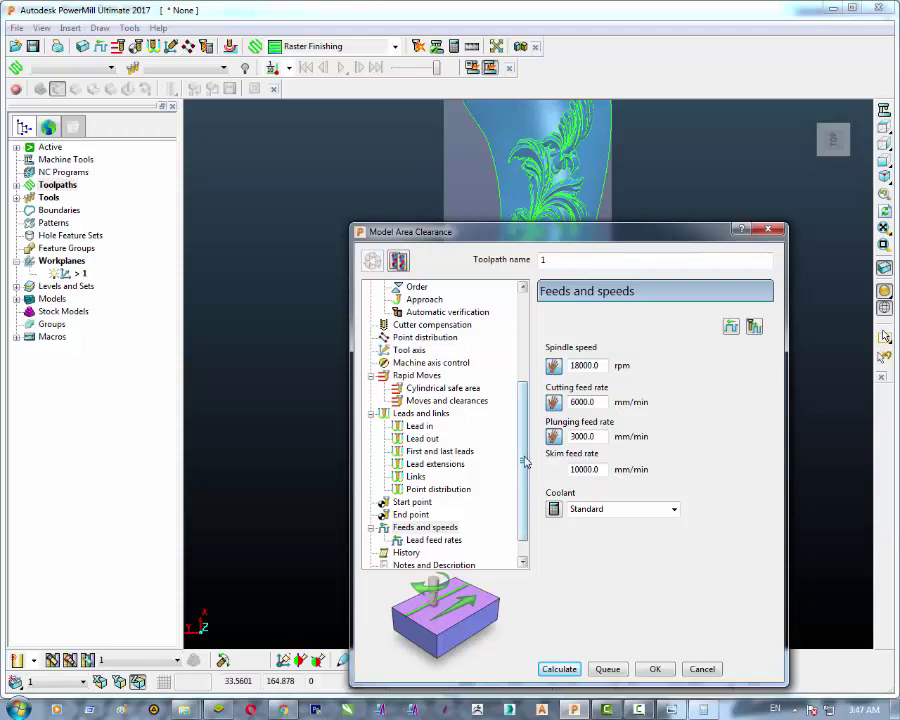
scroll(523, 475, down, 1)
scroll(460, 440, up, 3)
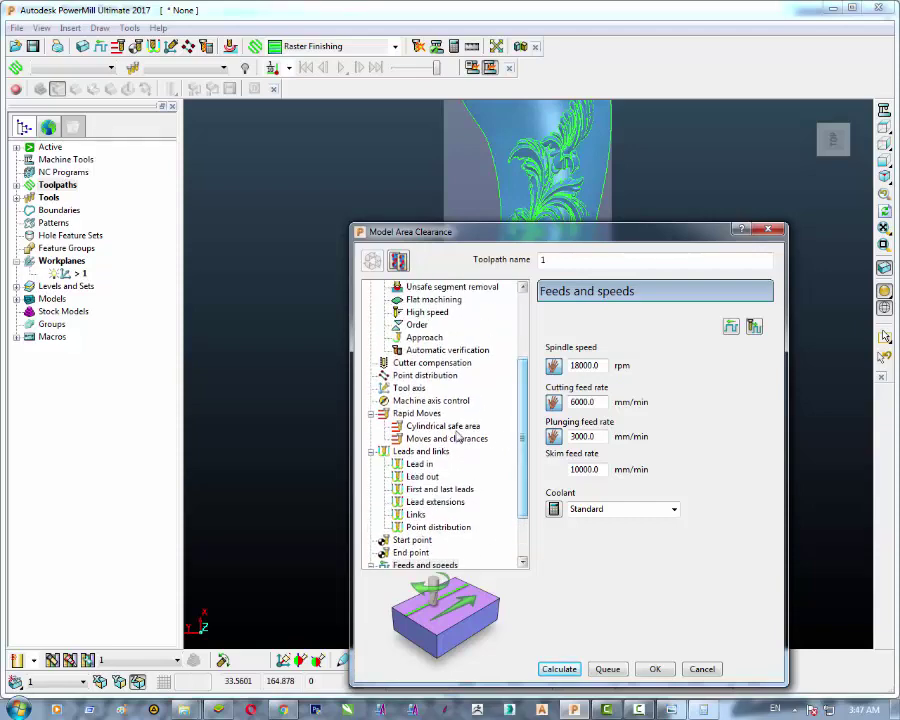
click(428, 413)
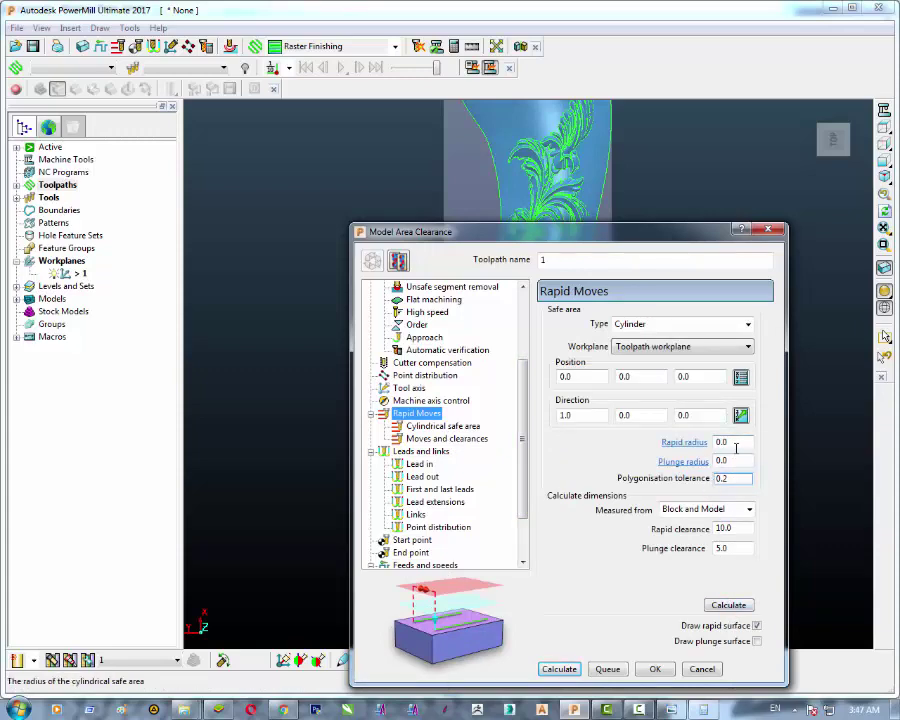
click(729, 606)
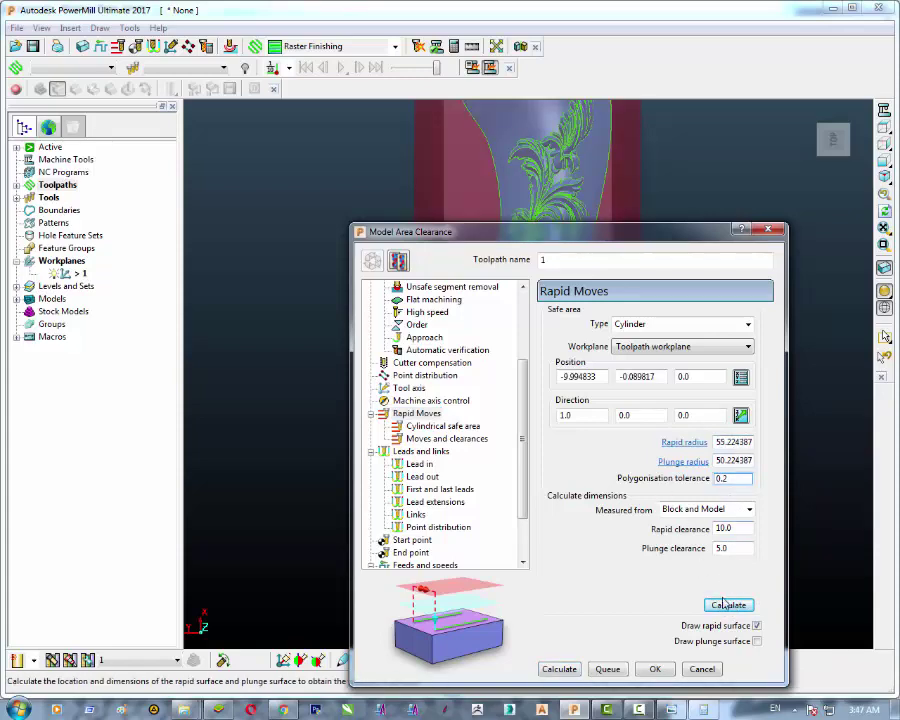
Step: Calculate the Model Area Clearance toolpath and close its settings form
scroll(523, 488, down, 2)
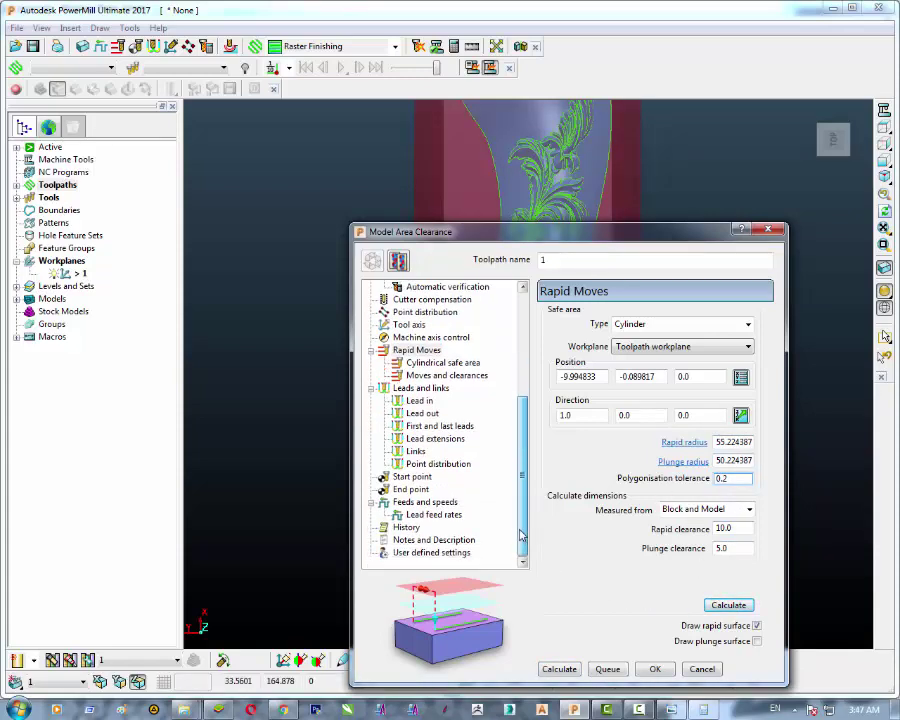
click(545, 669)
click(833, 675)
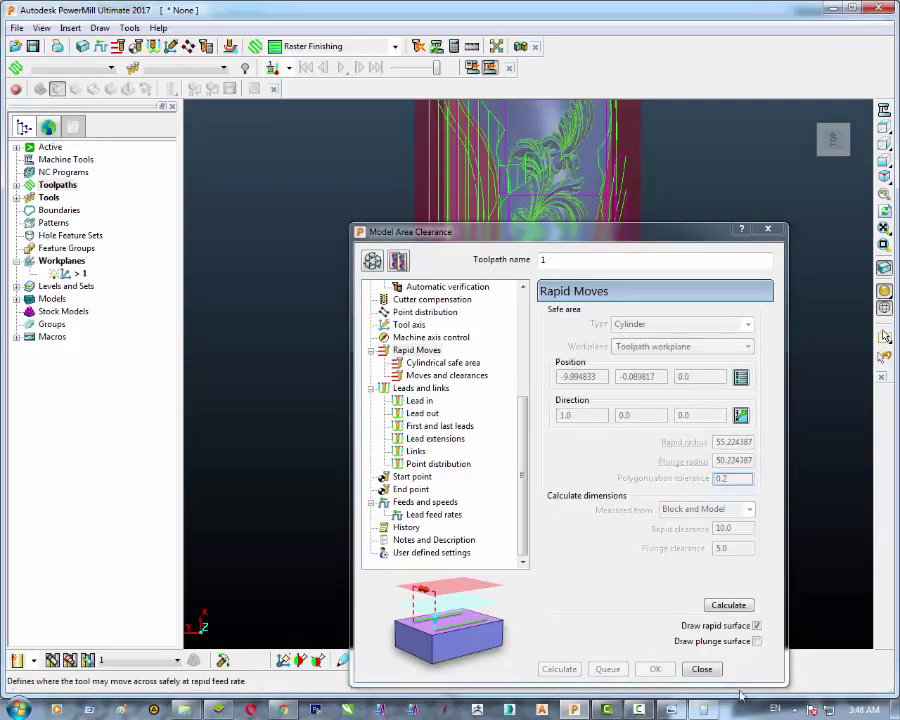
click(702, 669)
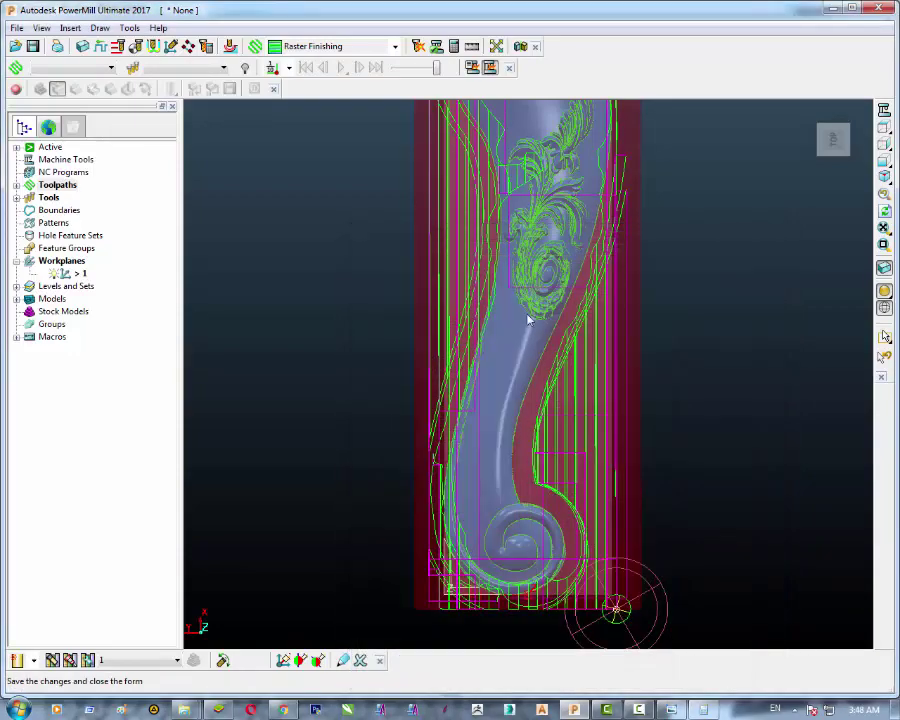
Step: Examine the calculated roughing passes and rapid links around the leg from the left side, underneath and above
key(ctrl+4)
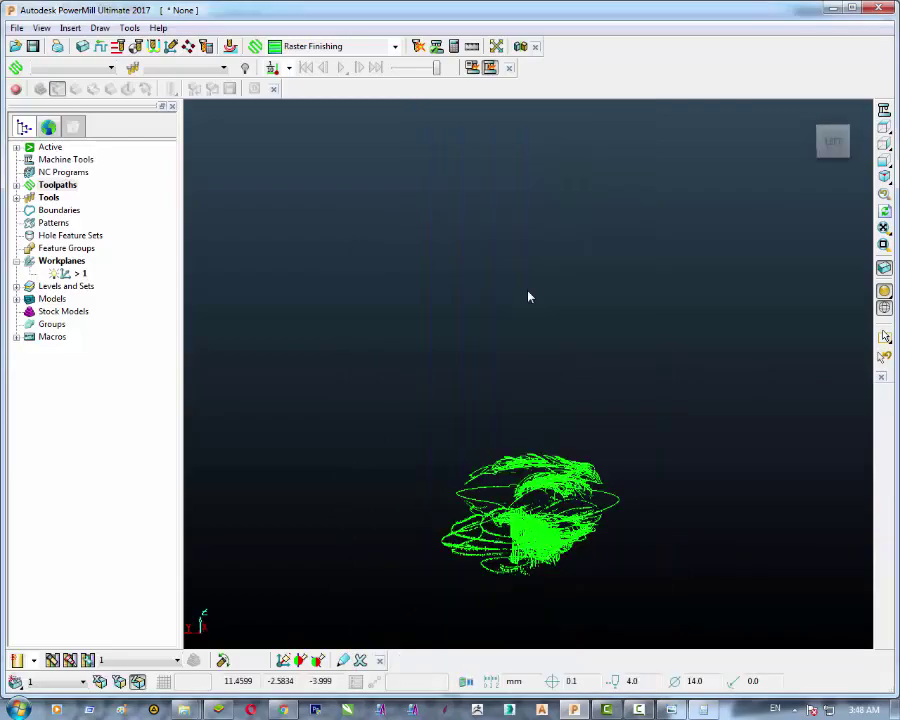
mouse_move(538, 467)
middle_down()
mouse_move(541, 437)
mouse_move(540, 500)
mouse_move(538, 483)
mouse_move(541, 490)
middle_up()
scroll(598, 561, up, 2)
scroll(596, 559, up, 3)
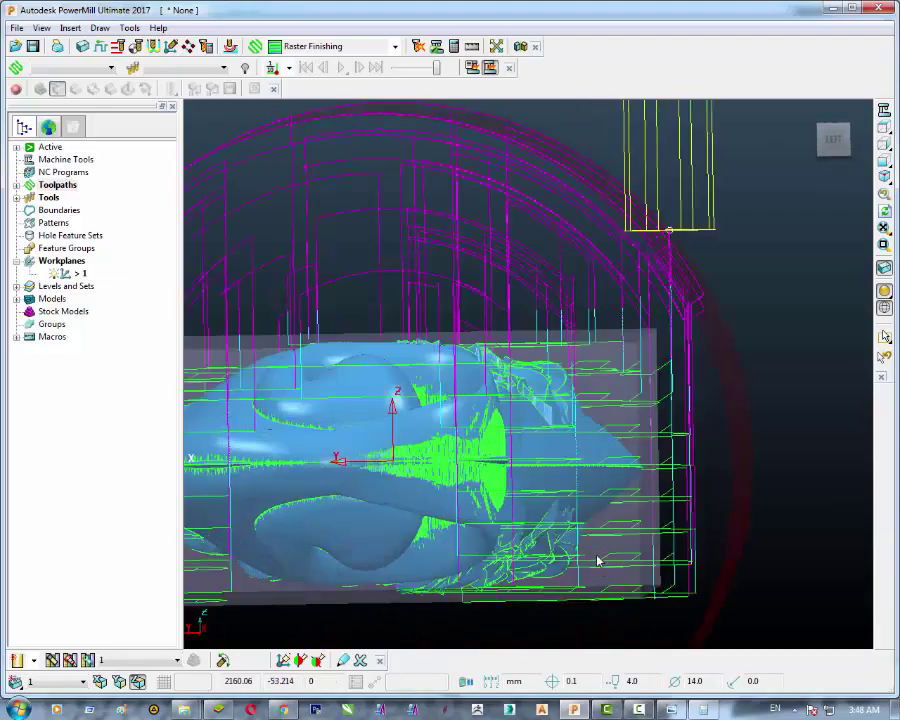
scroll(594, 558, down, 3)
middle_drag(510, 537, 492, 526)
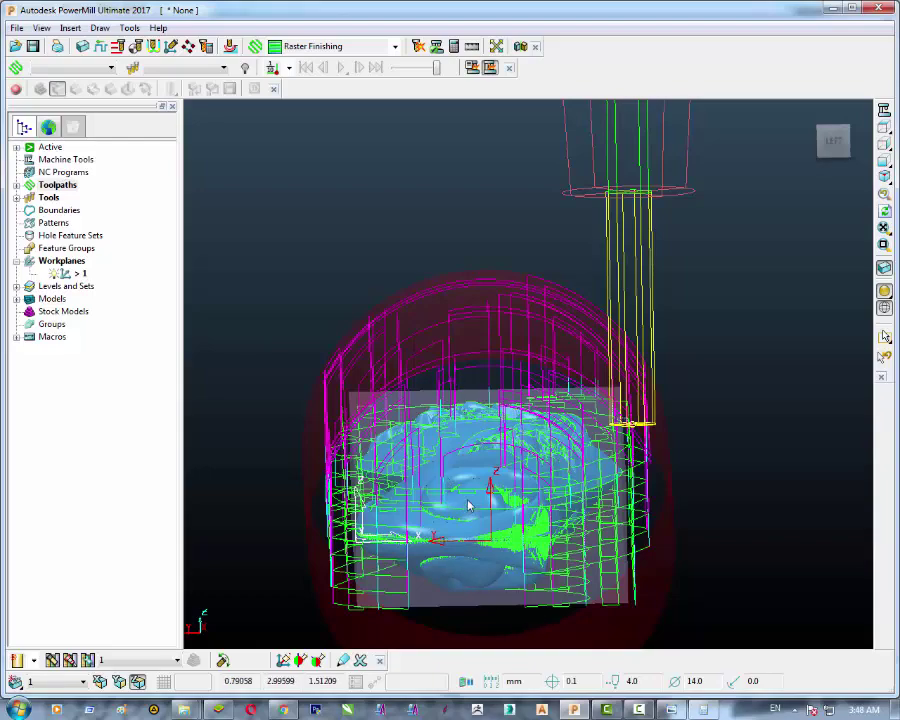
middle_drag(470, 454, 470, 516)
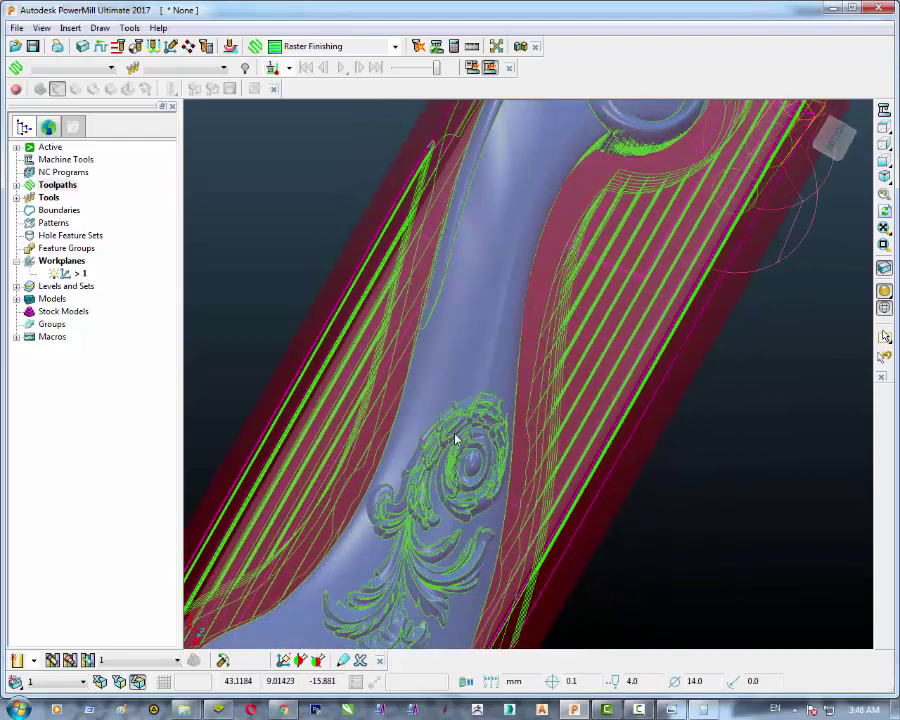
middle_drag(396, 538, 332, 347)
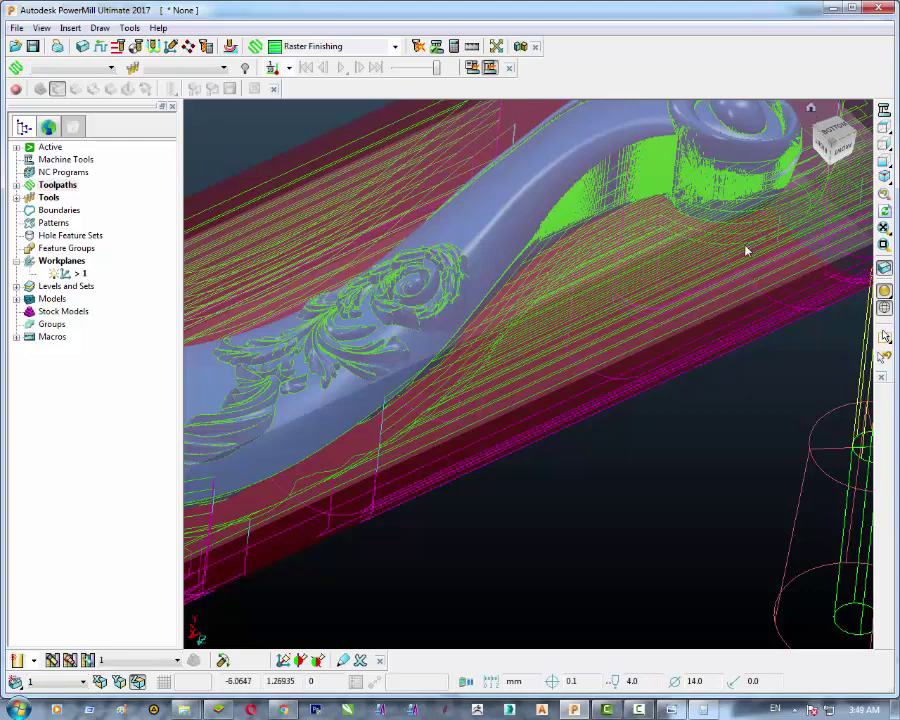
key(ctrl+5)
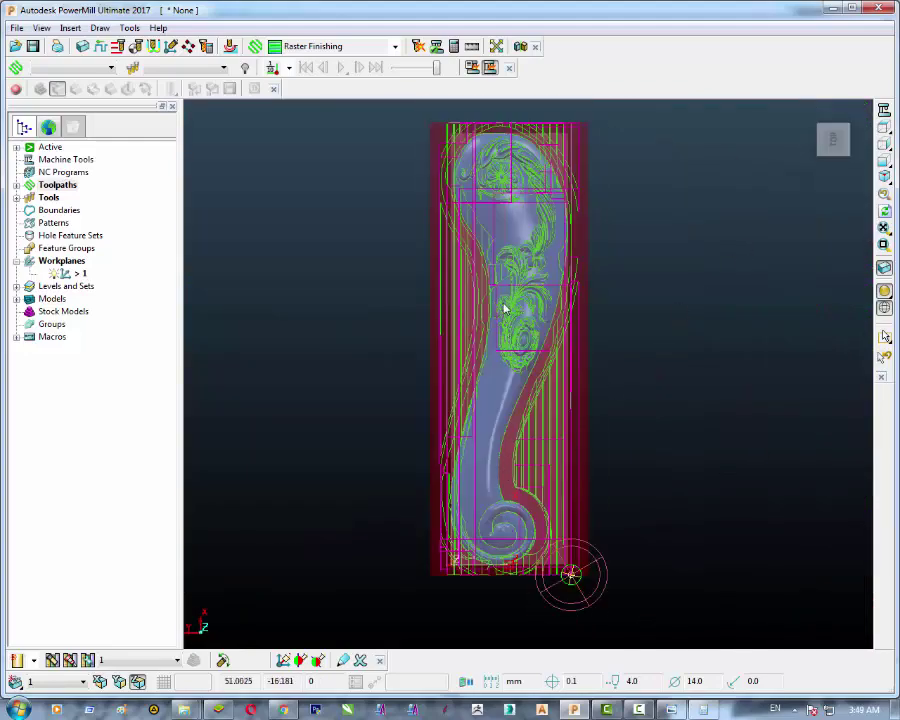
middle_drag(505, 288, 534, 238)
scroll(498, 471, up, 4)
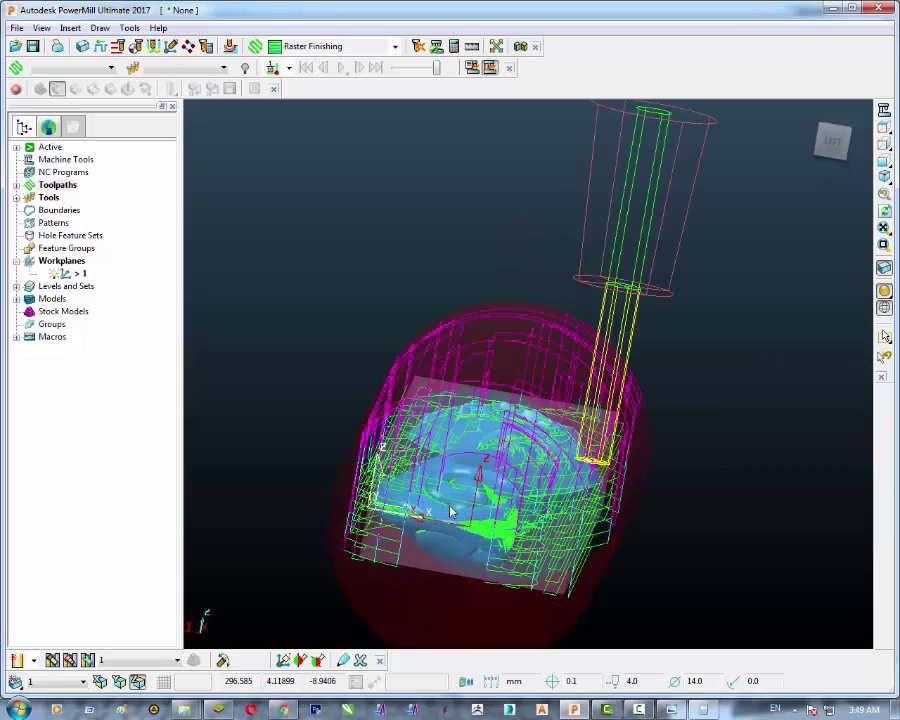
Step: In the left view, select the toolpath passes below the leg's horizontal centre line and delete those components
click(833, 143)
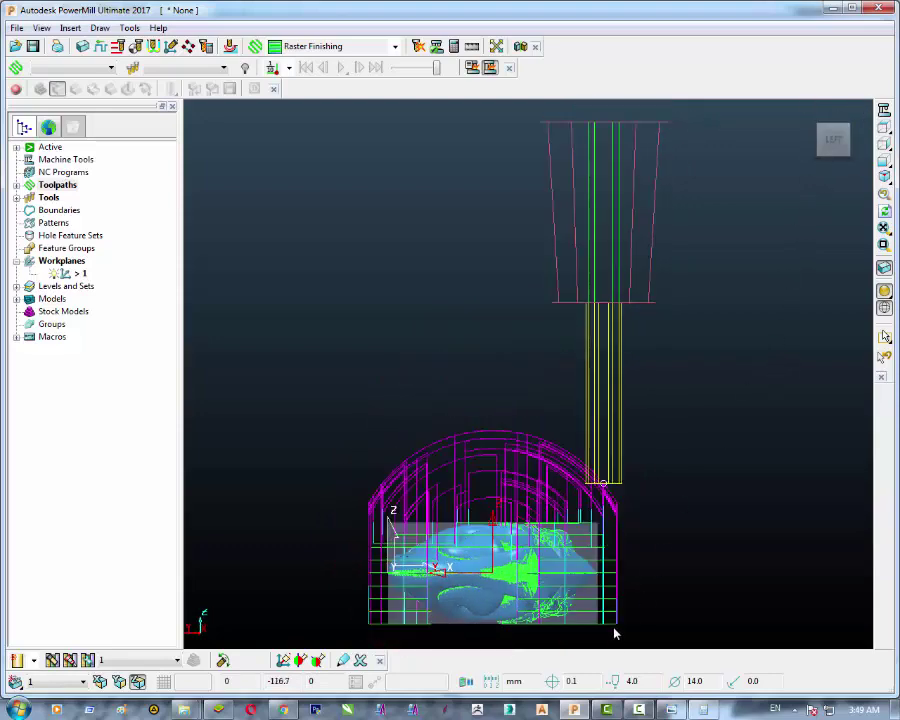
scroll(614, 633, up, 2)
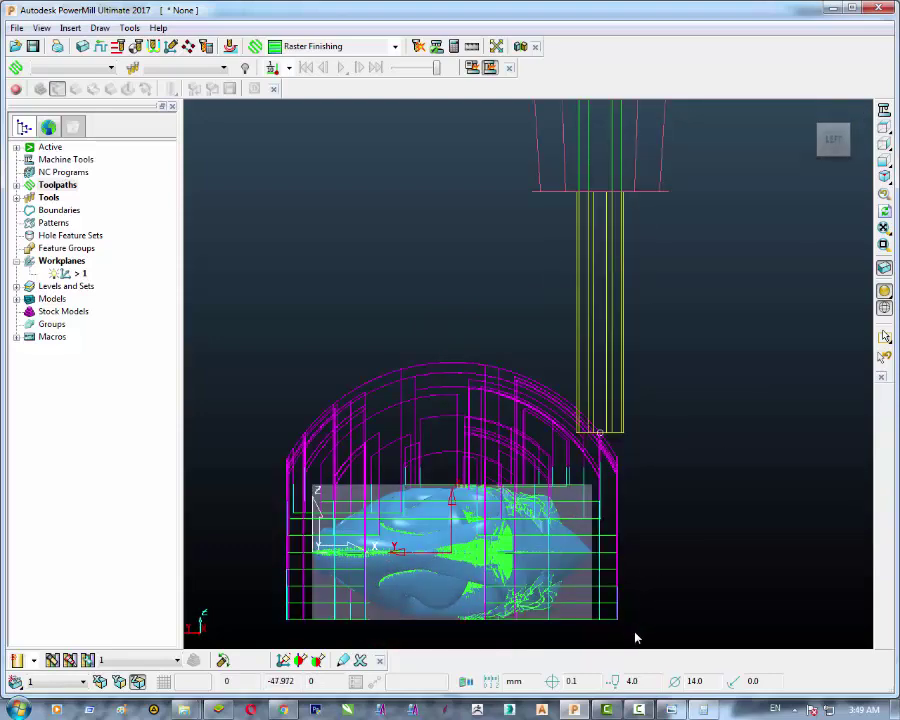
drag(632, 638, 246, 560)
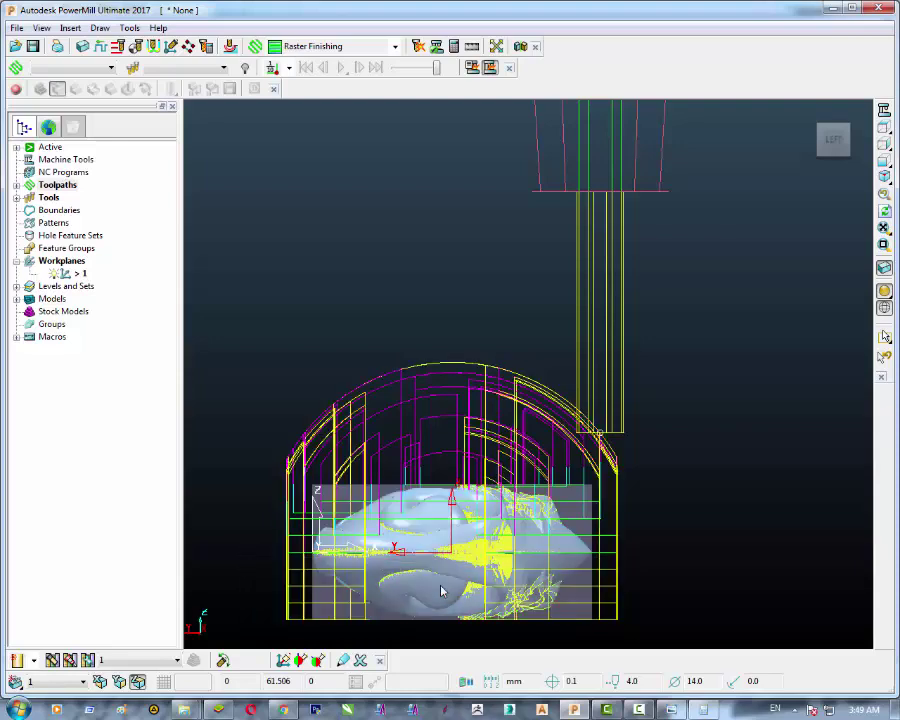
right_click(560, 576)
click(580, 606)
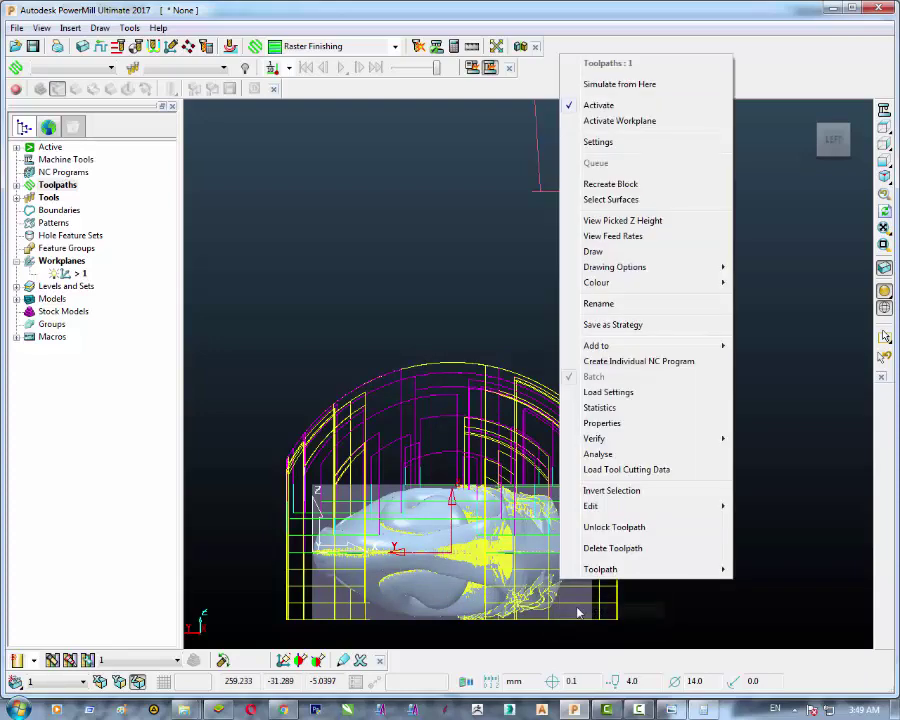
mouse_move(580, 507)
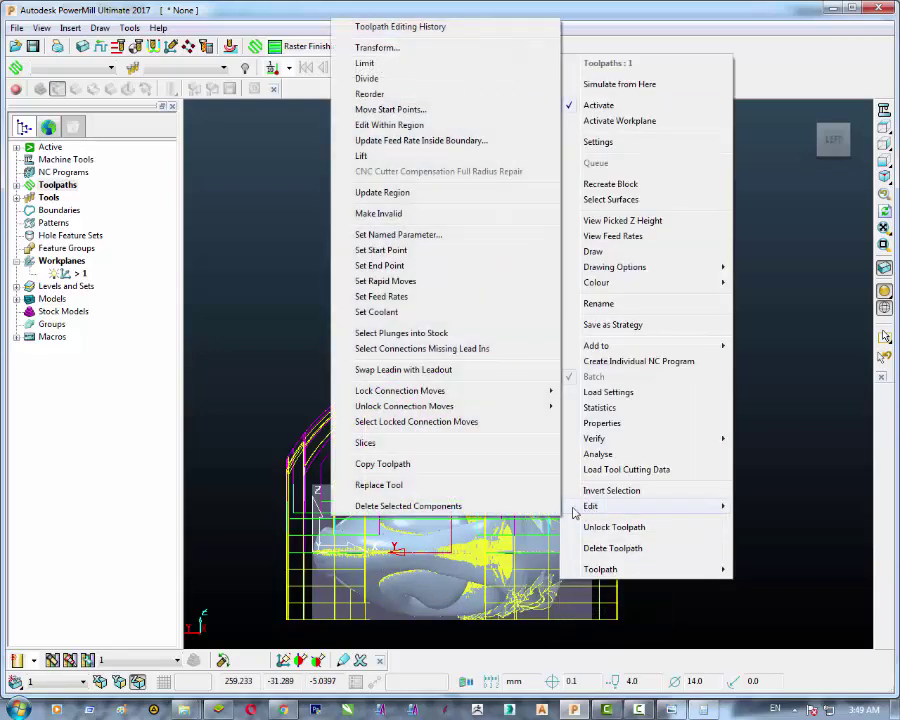
click(494, 507)
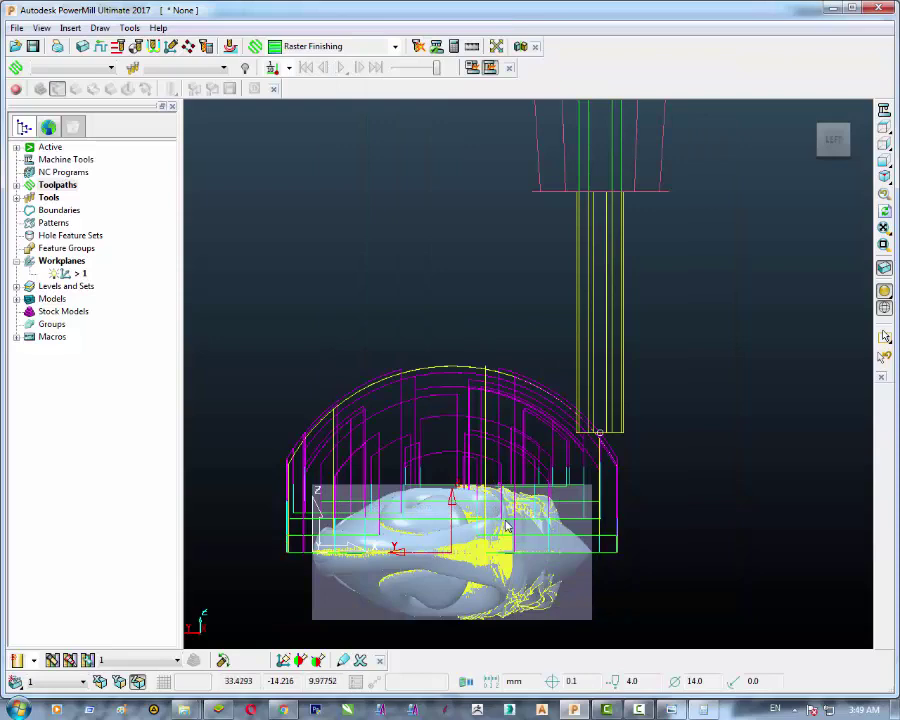
Step: Simulate toolpath 1 from its start on the shaded block and inspect the machined stock from the end and above
scroll(507, 527, down, 3)
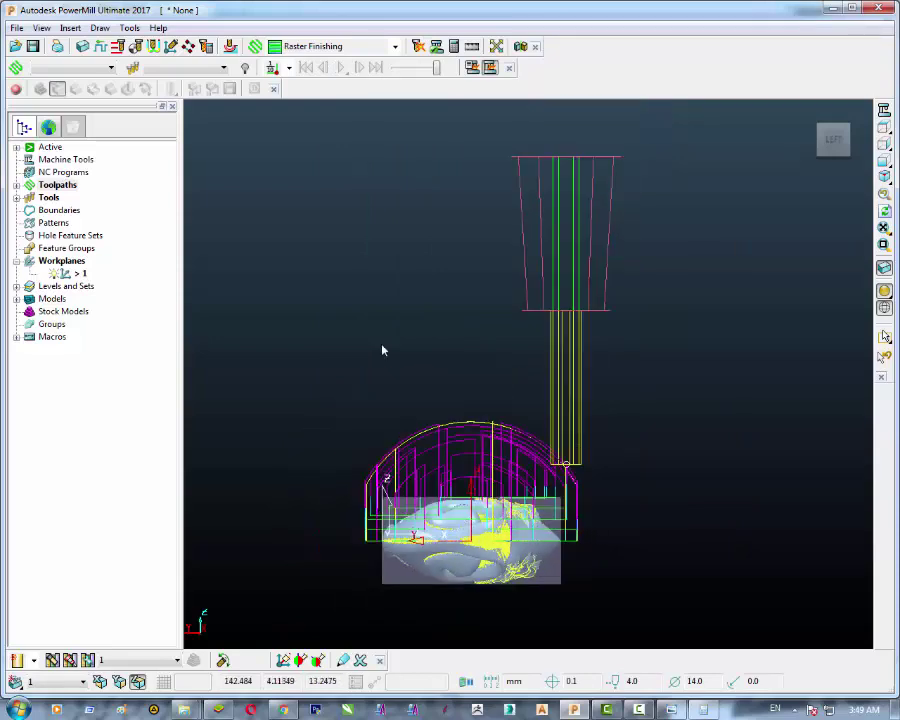
click(17, 89)
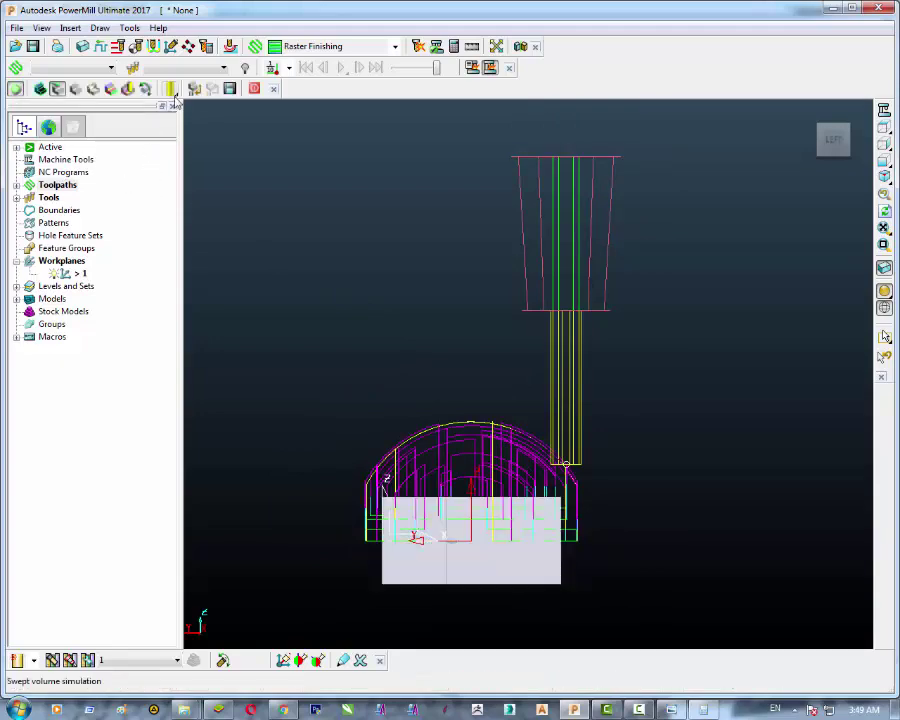
click(16, 186)
right_click(48, 202)
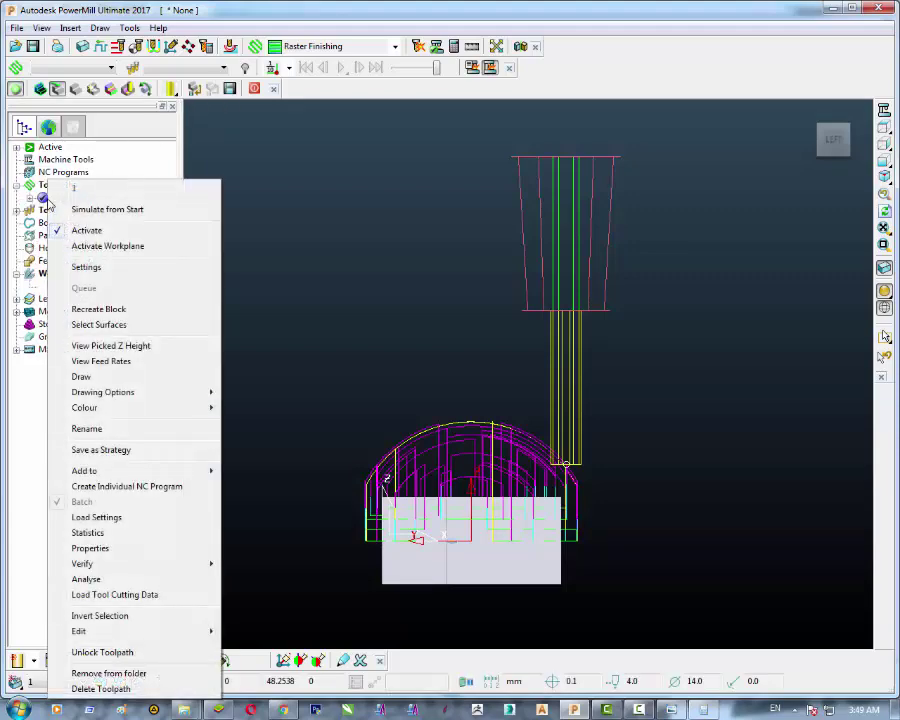
click(76, 207)
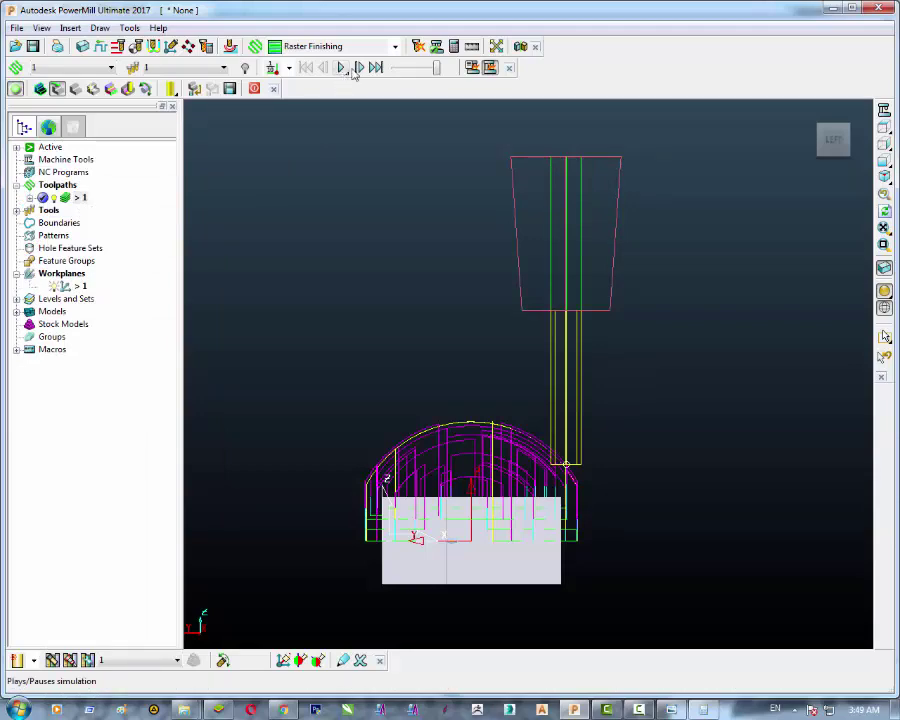
drag(435, 67, 428, 75)
click(341, 67)
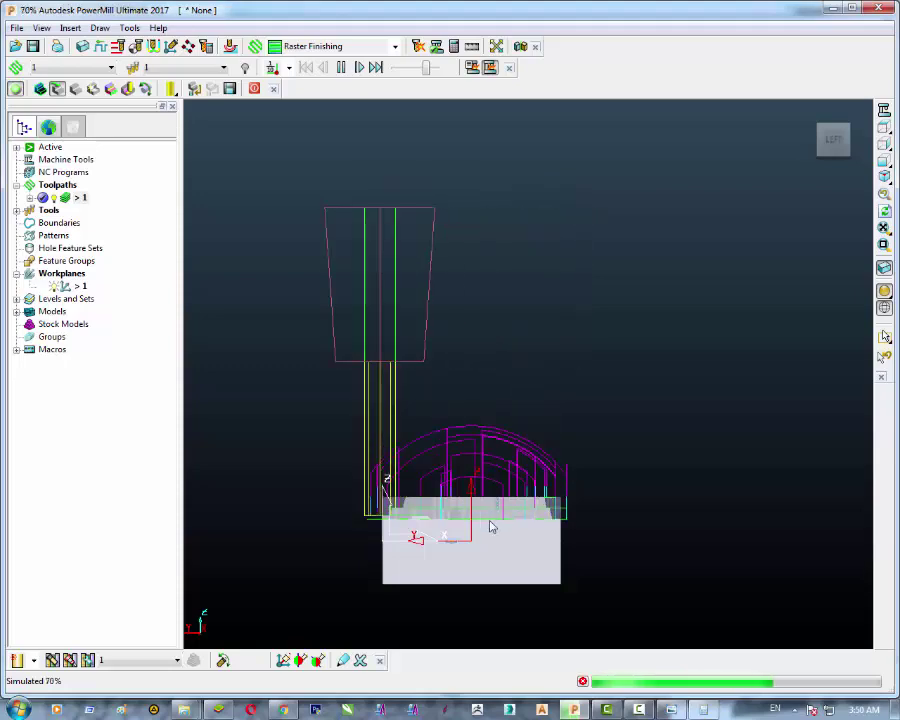
middle_drag(487, 581, 494, 551)
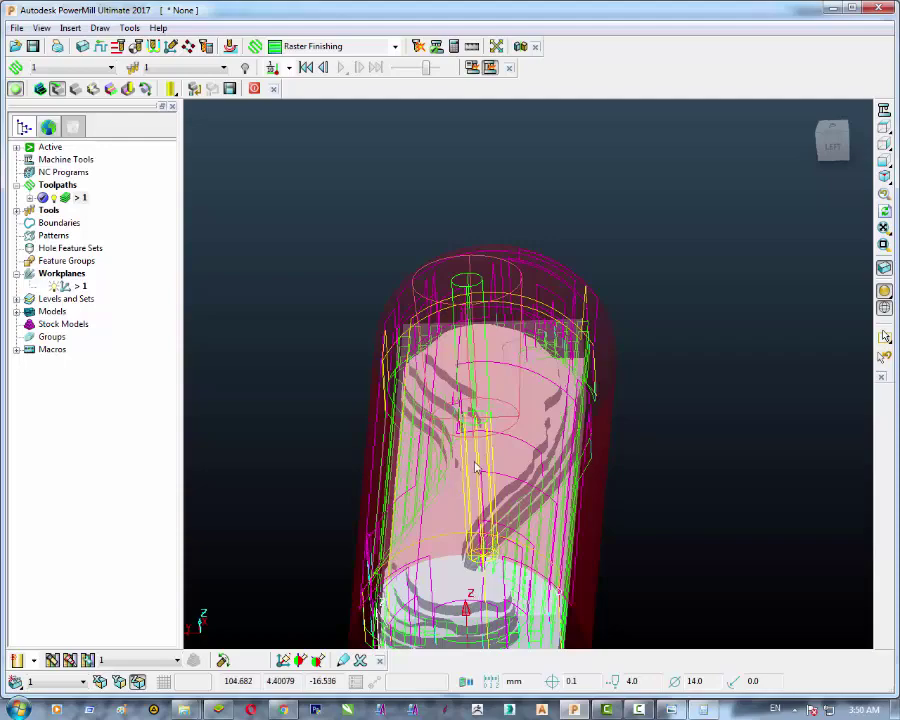
middle_drag(478, 460, 400, 577)
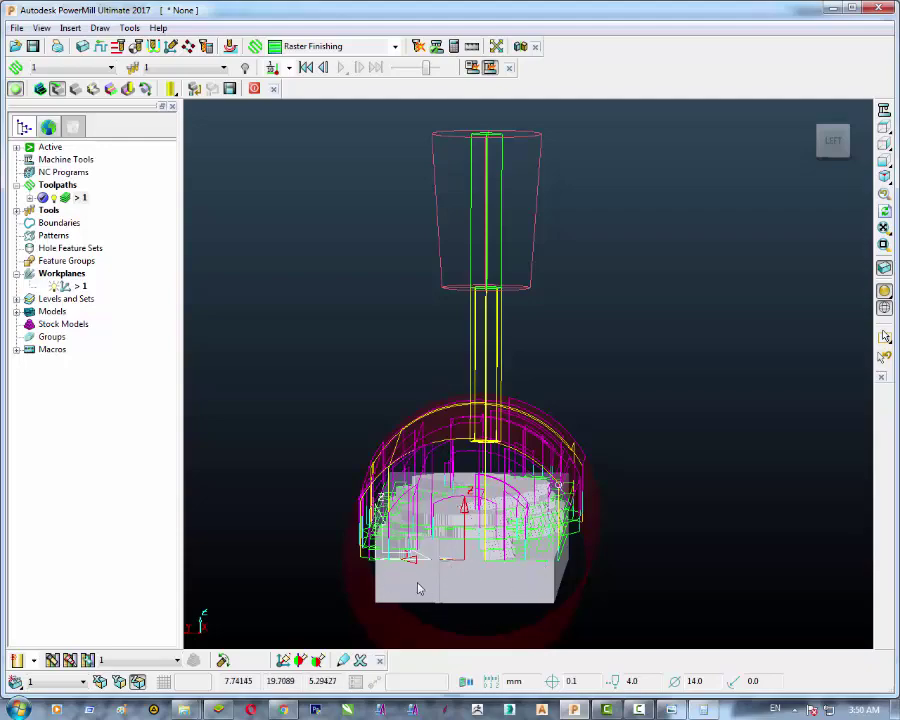
middle_drag(322, 338, 378, 502)
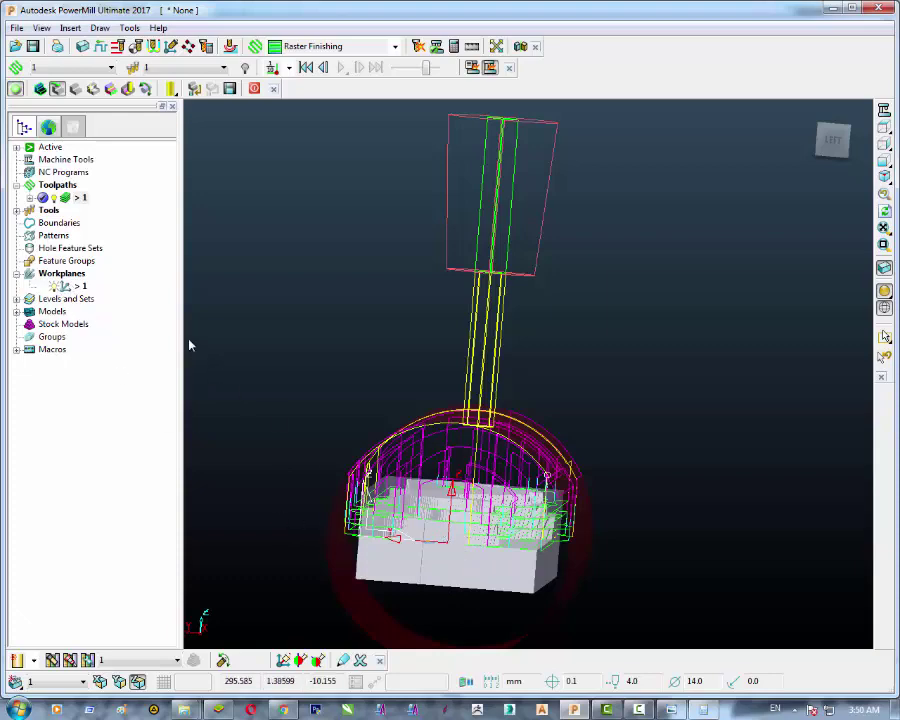
Step: Copy workplane 1 and hide the original workplane
right_click(72, 288)
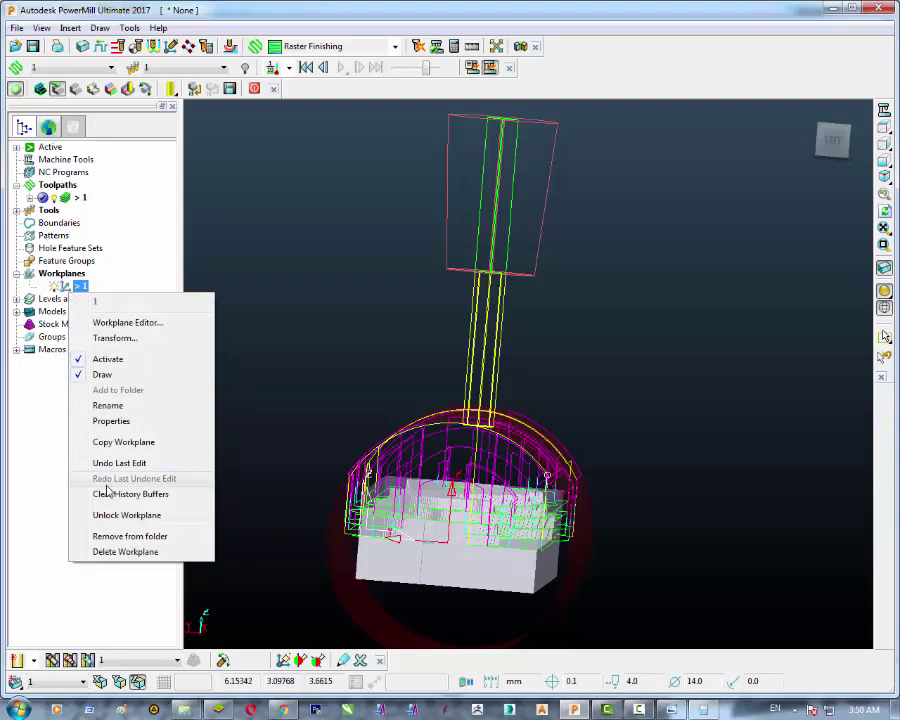
click(120, 442)
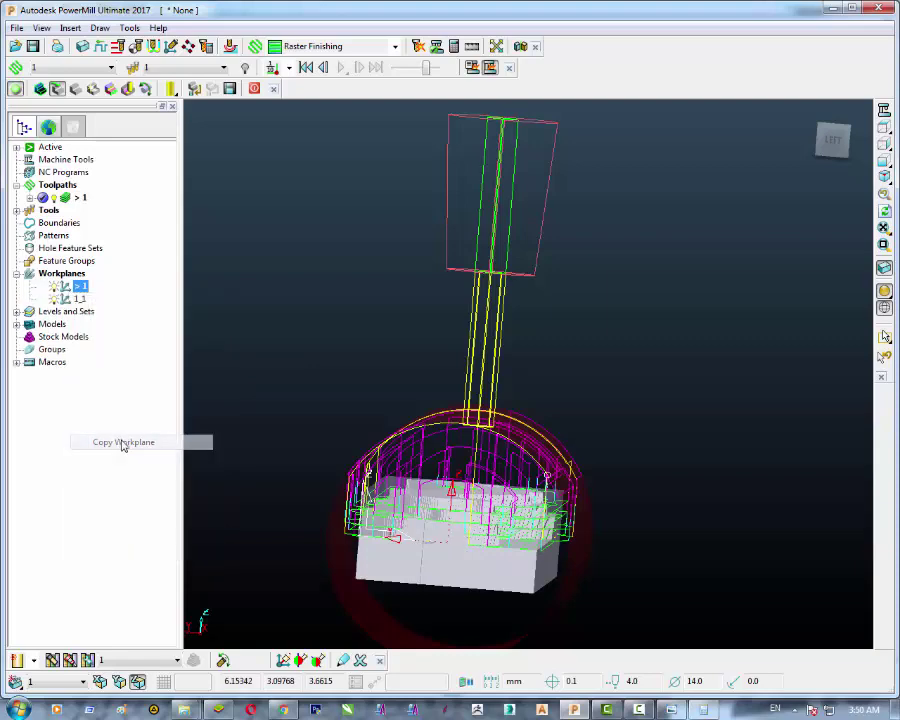
click(54, 288)
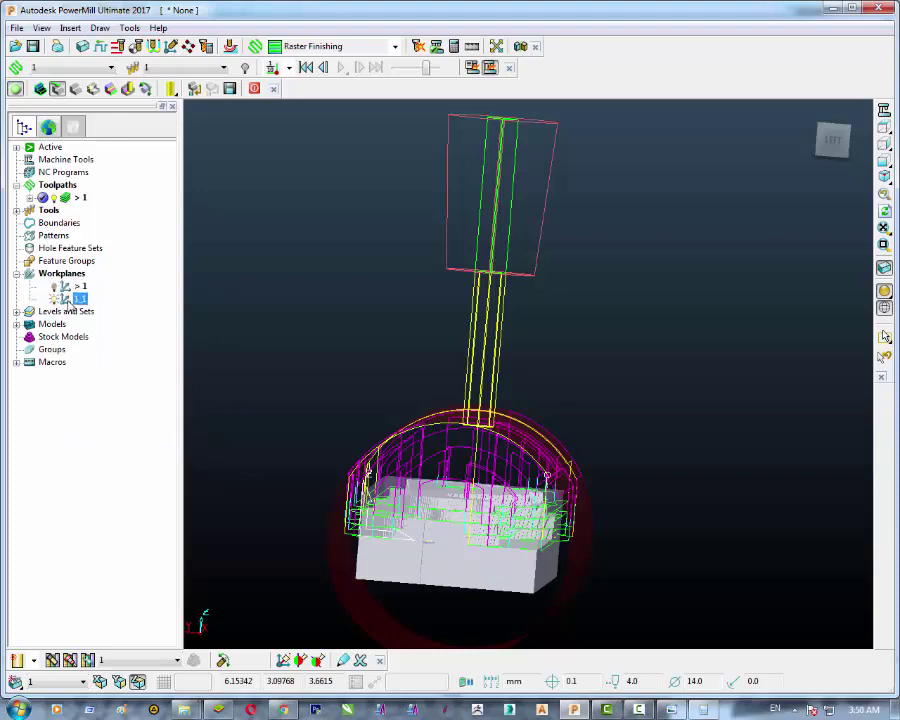
Step: Activate the copied workplane and rename it "other side"
right_click(66, 302)
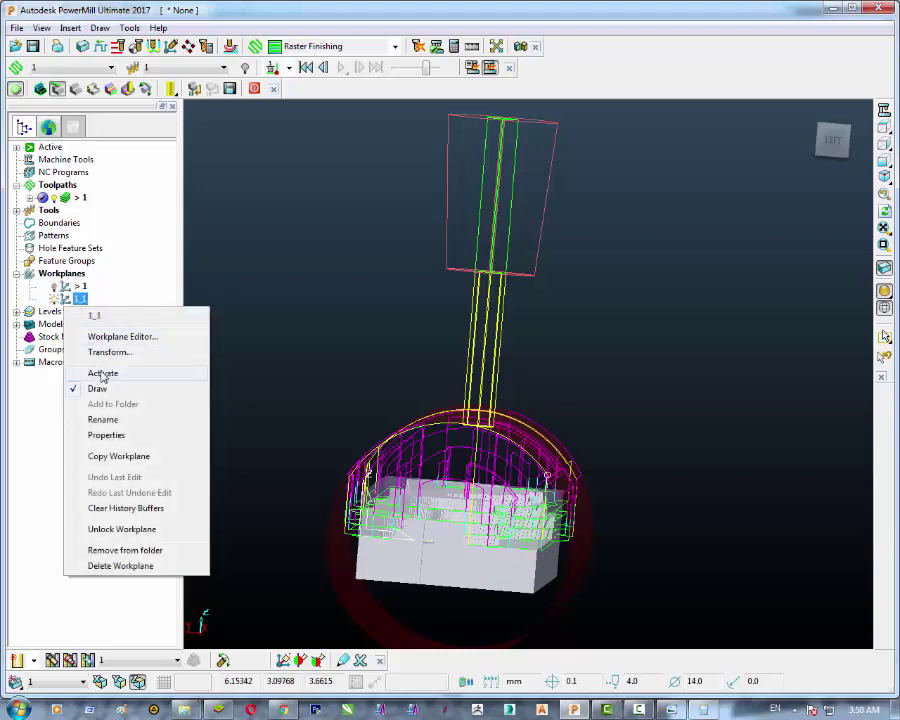
click(118, 374)
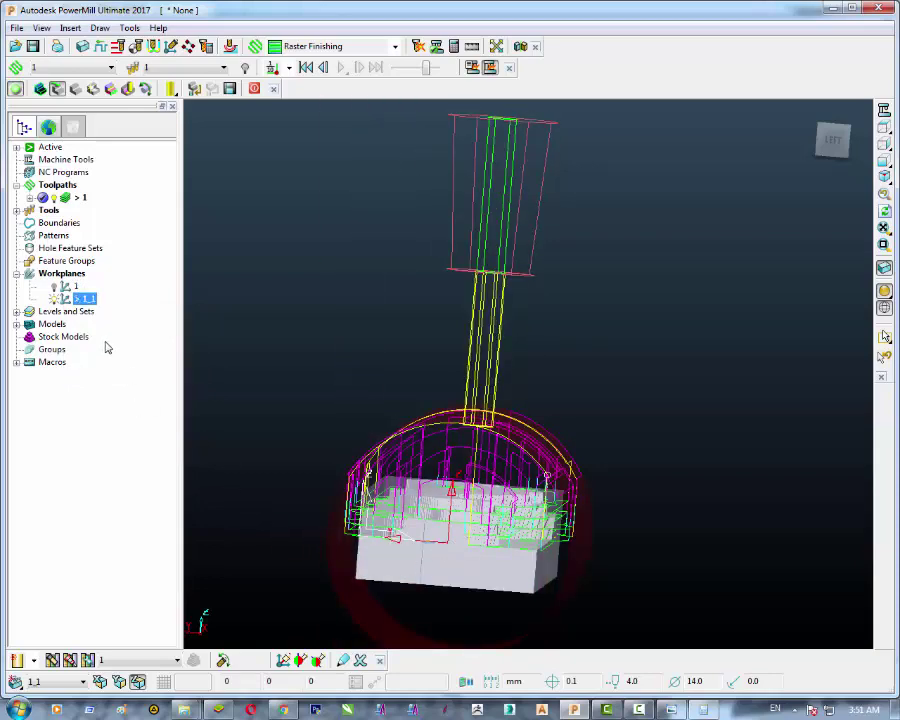
key(F2)
text(other side)
click(106, 342)
click(90, 301)
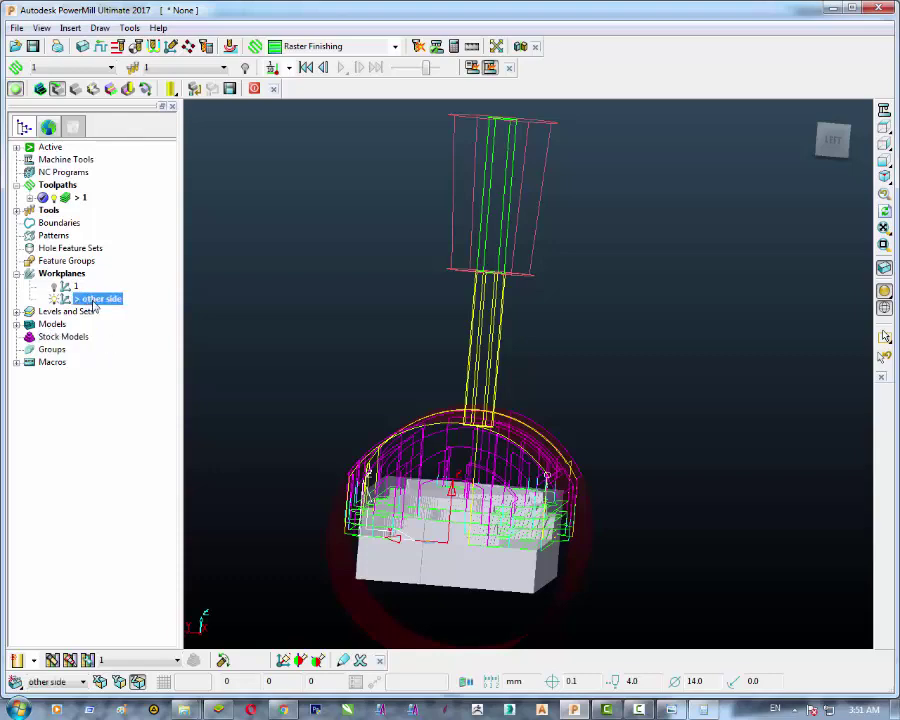
Step: Twist the "other side" workplane 180 degrees about its X axis and accept the edit
right_click(99, 302)
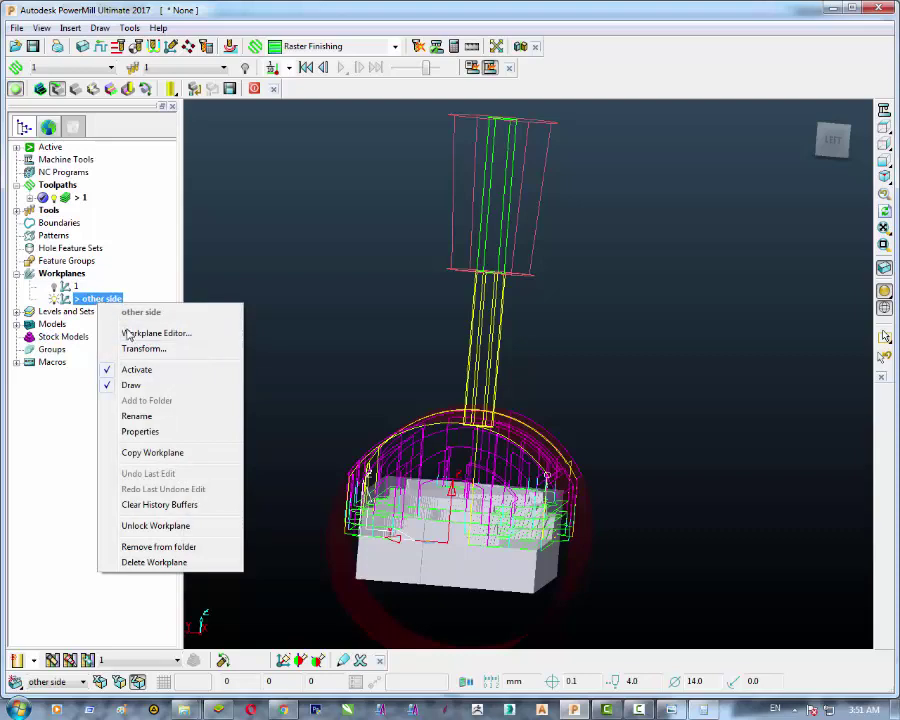
click(124, 333)
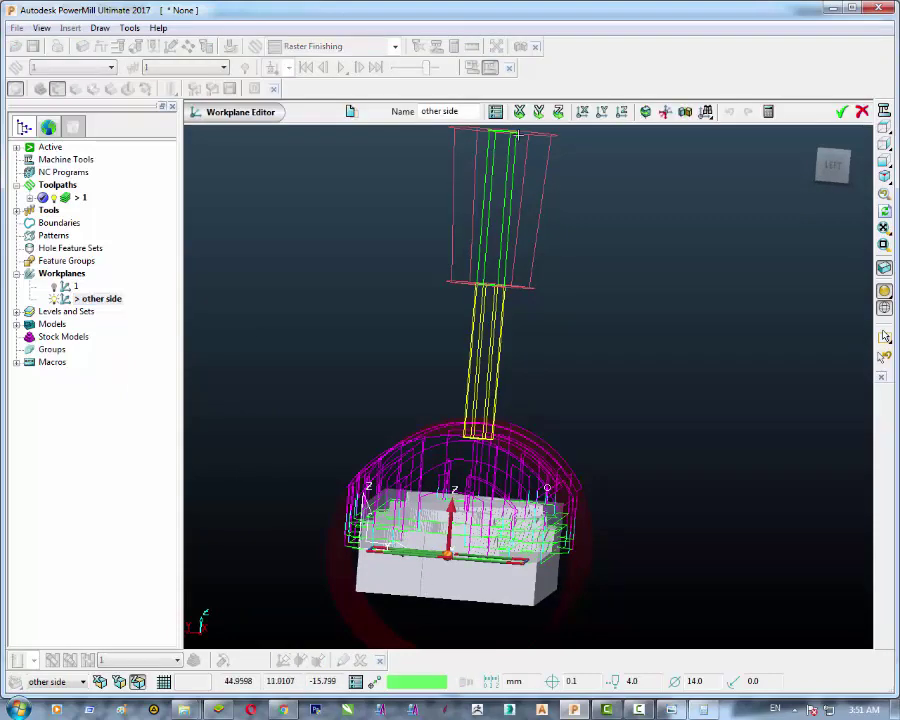
click(519, 112)
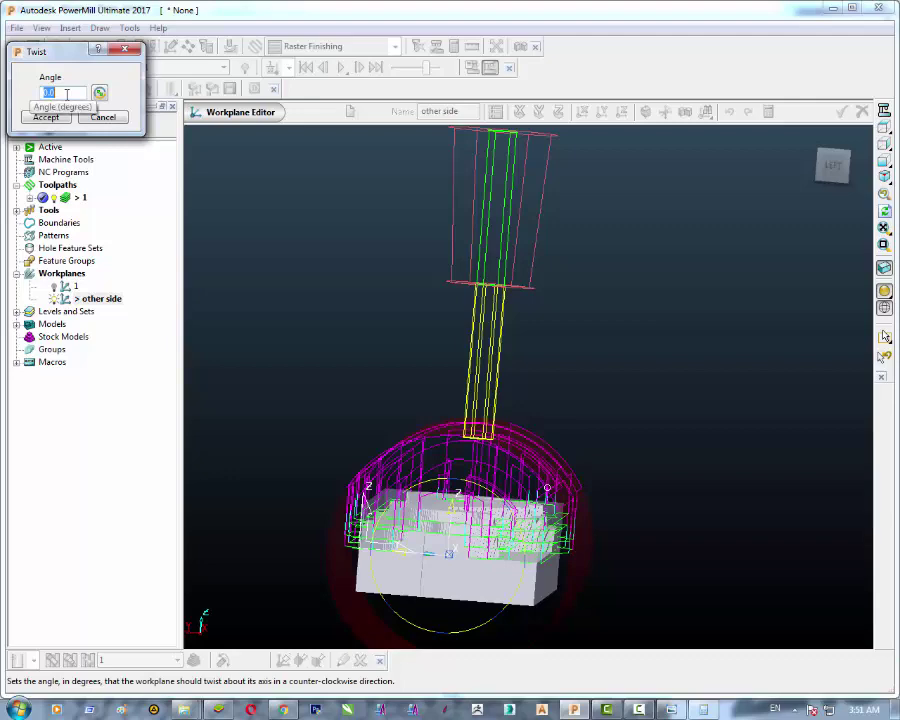
text(180)
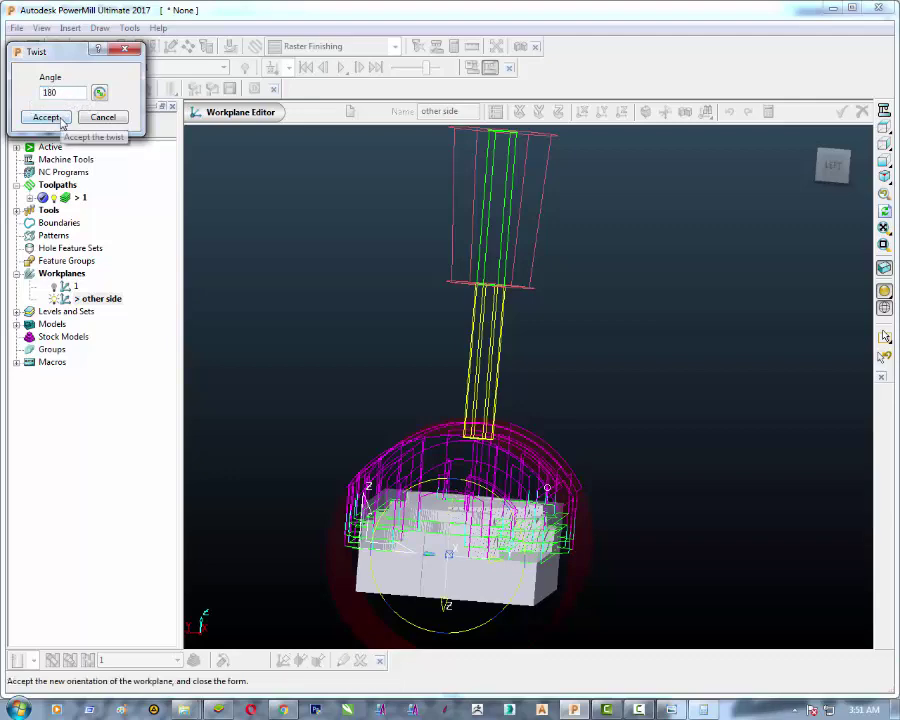
click(46, 117)
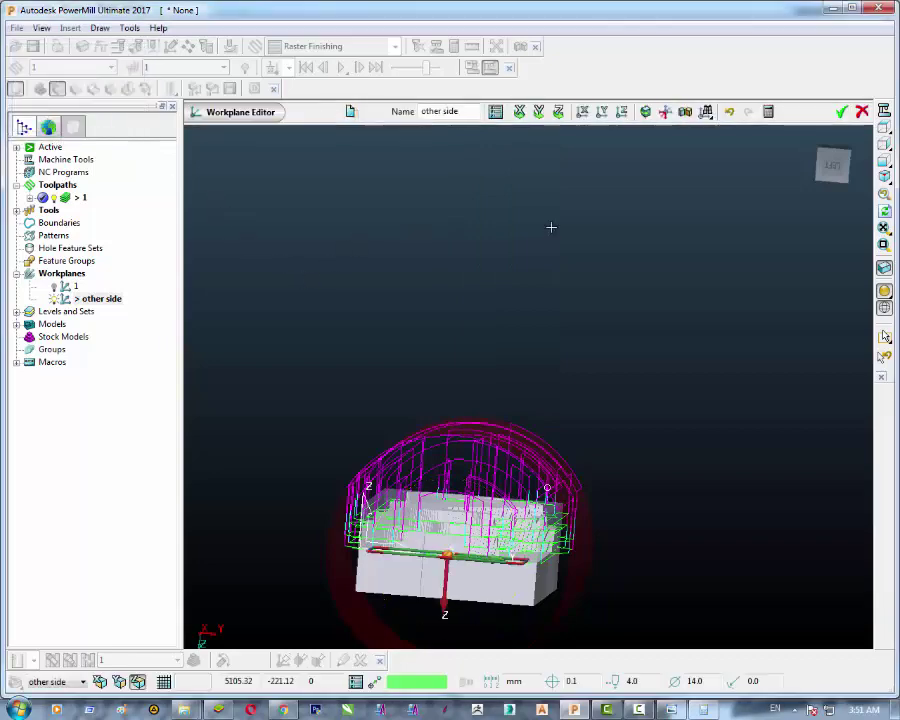
click(841, 112)
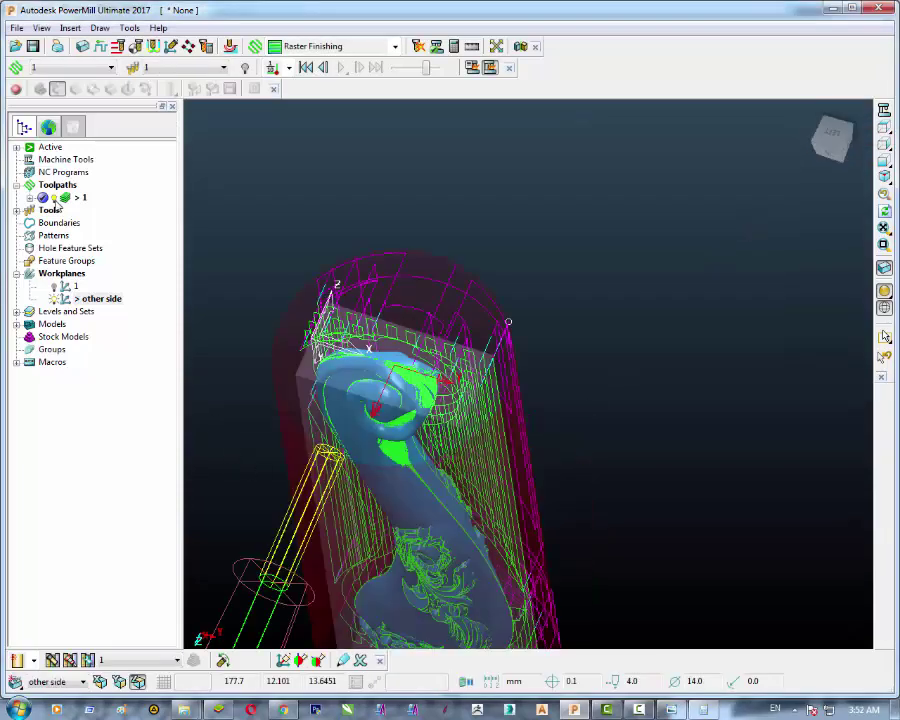
Step: Hide toolpath 1 and show the carved leg from its bottom face
click(54, 199)
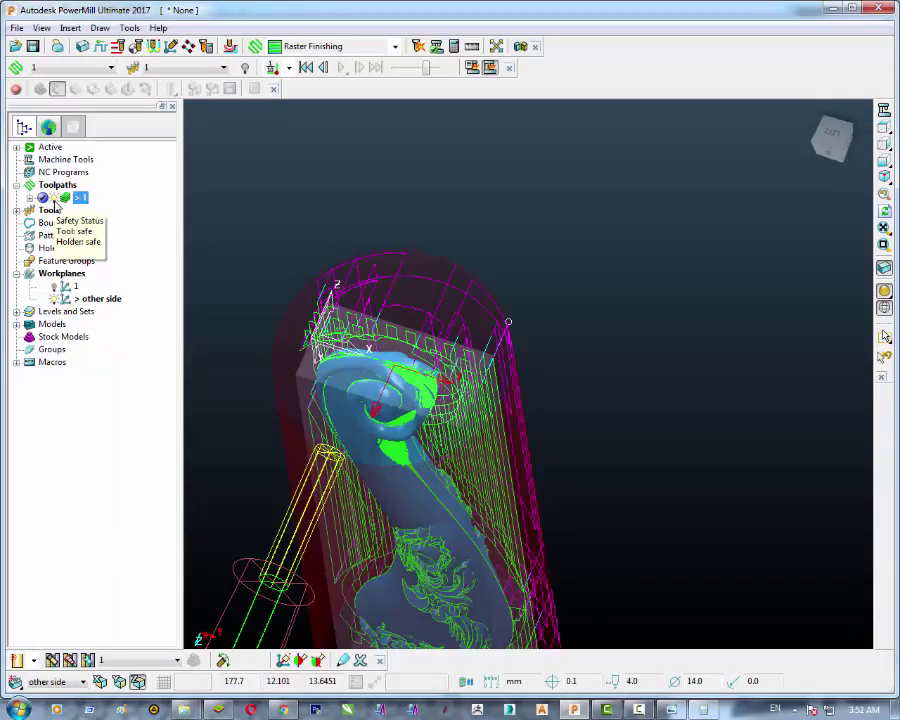
click(54, 199)
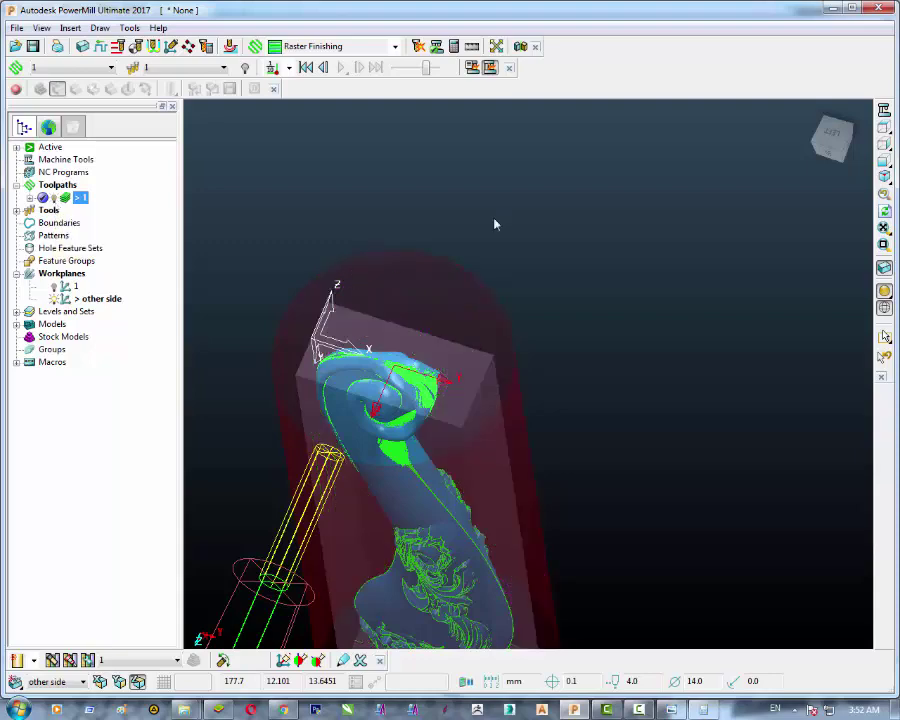
click(812, 110)
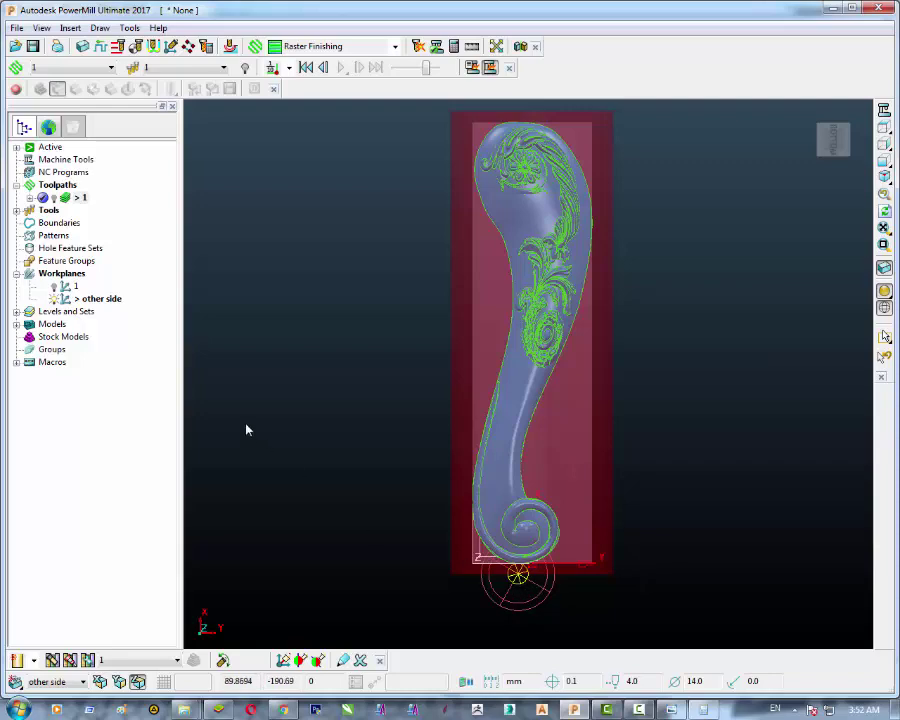
Step: Create a new Model Area Clearance toolpath for the leg's opposite side and set its style to Raster
right_click(58, 187)
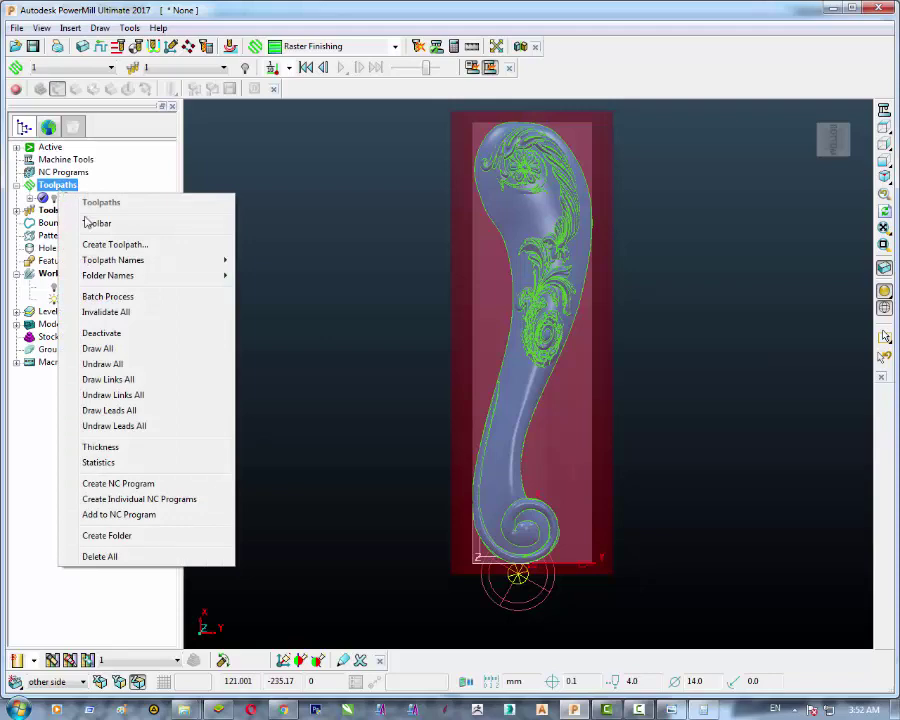
click(94, 246)
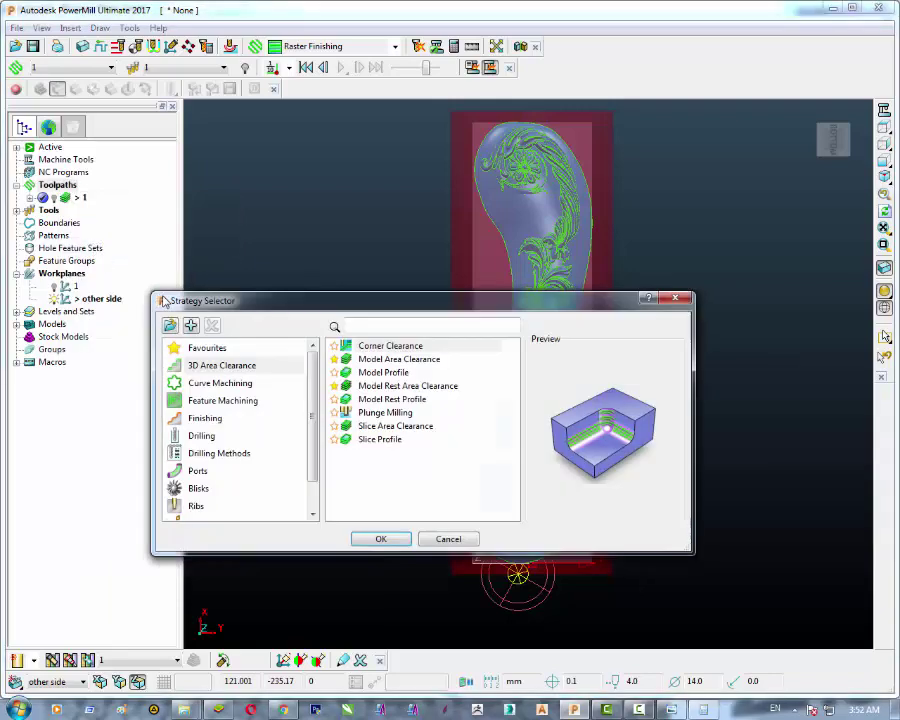
click(209, 372)
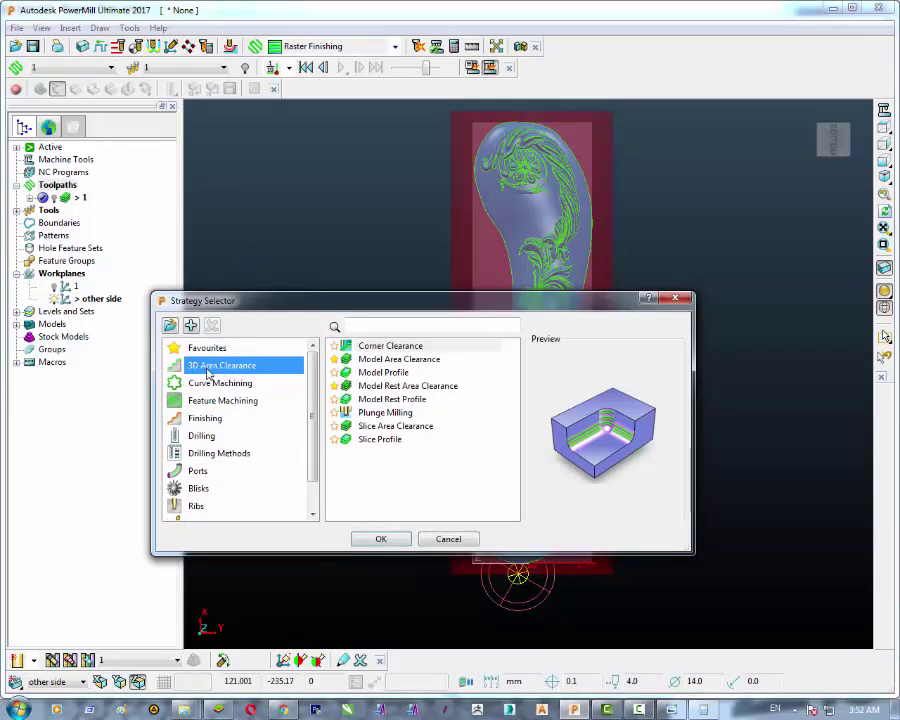
click(388, 360)
click(397, 537)
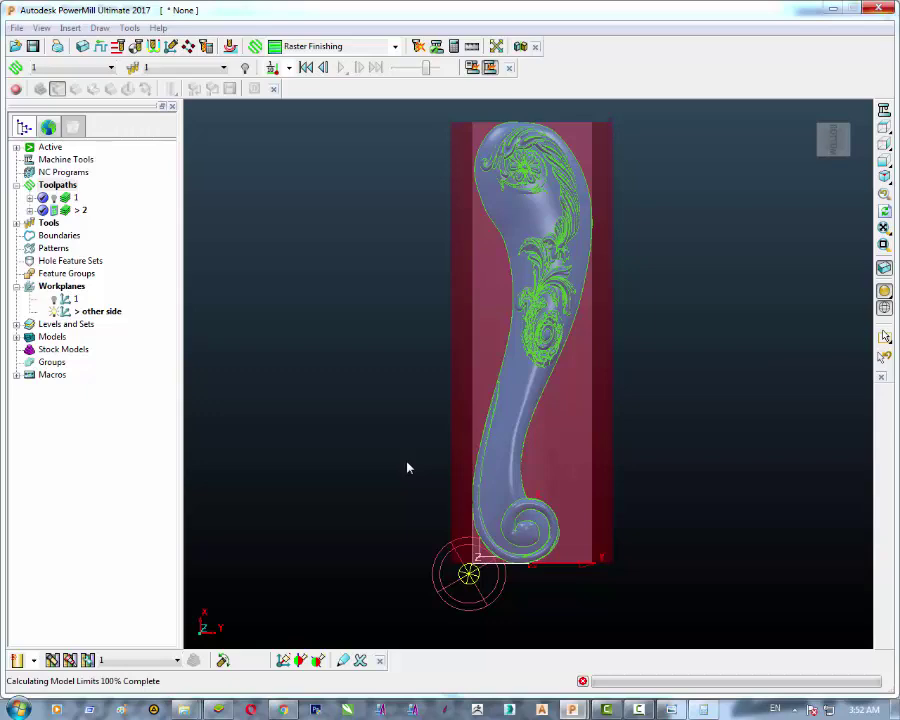
mouse_move(571, 711)
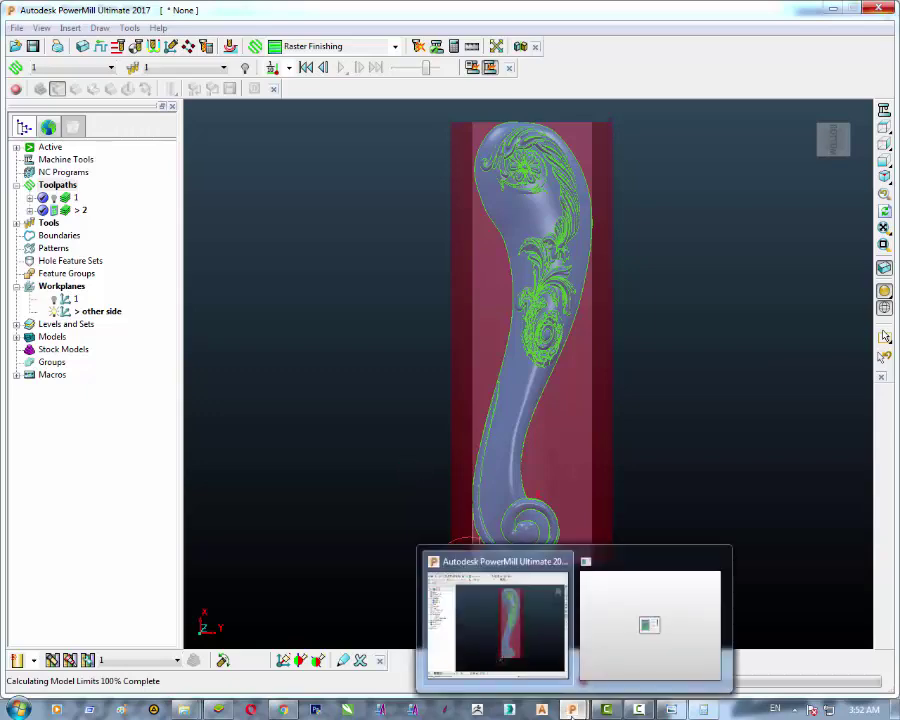
click(628, 650)
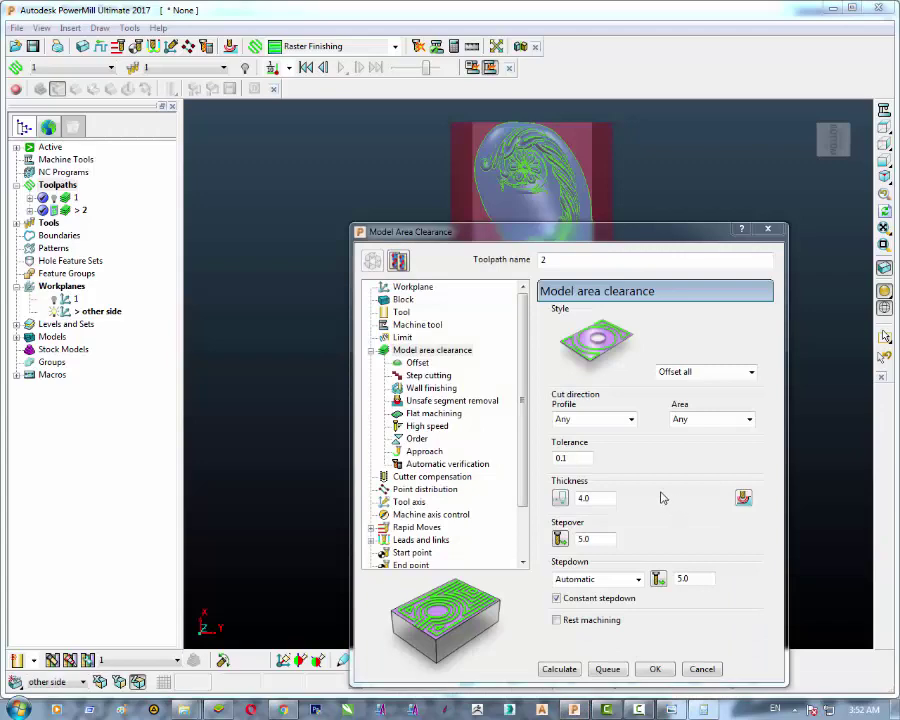
click(752, 372)
click(722, 387)
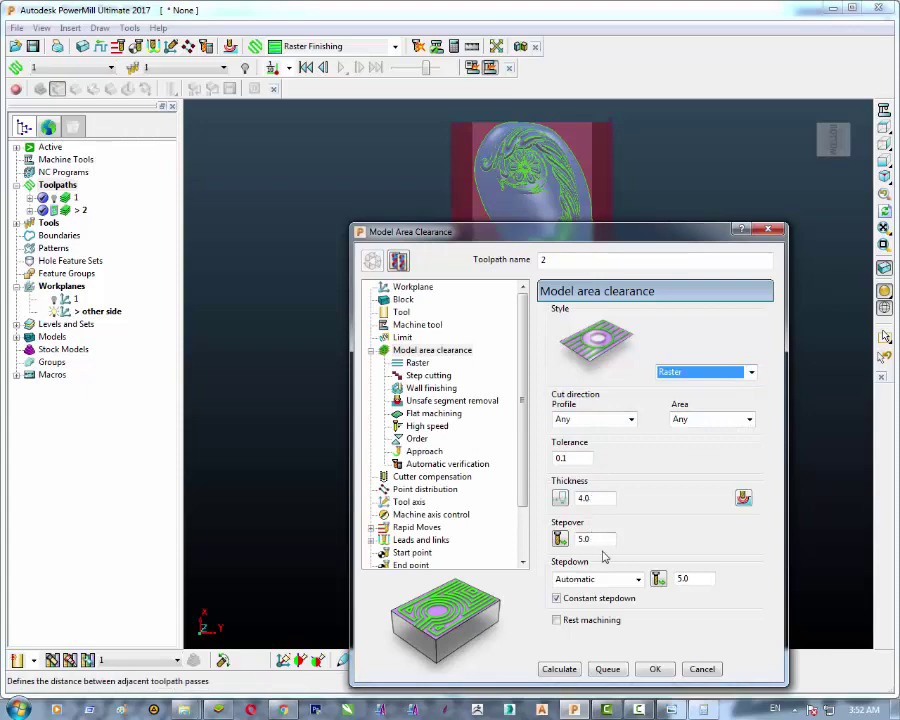
Step: Recalculate the cylindrical safe area of toolpath 2's rapid moves, measured from the block and model
mouse_move(521, 362)
mouse_down()
mouse_move(522, 386)
mouse_move(525, 349)
mouse_move(523, 400)
mouse_move(521, 361)
mouse_up()
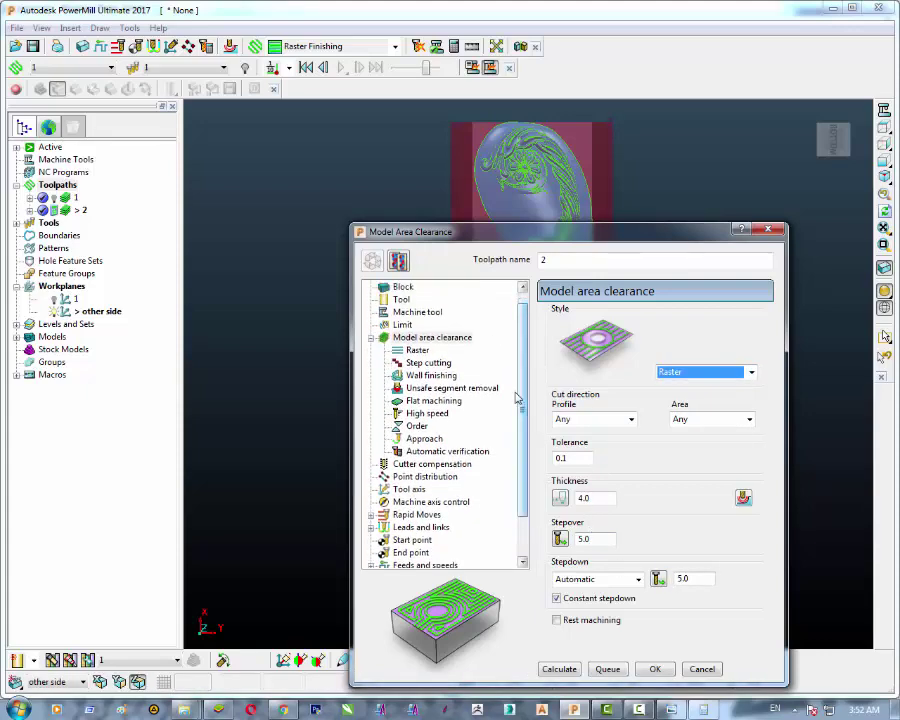
drag(522, 421, 520, 472)
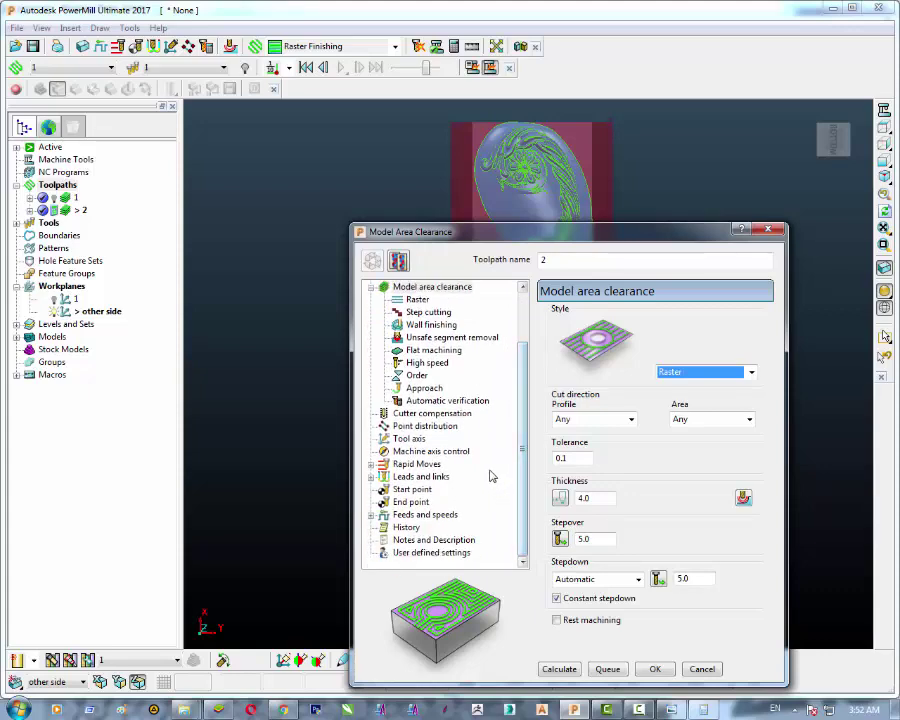
click(417, 464)
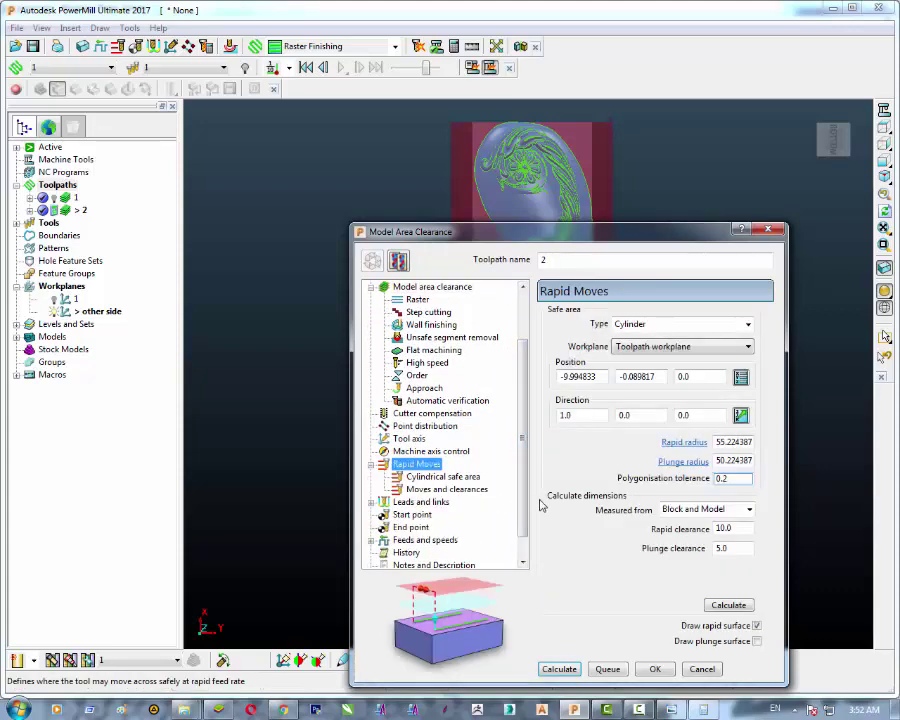
click(728, 605)
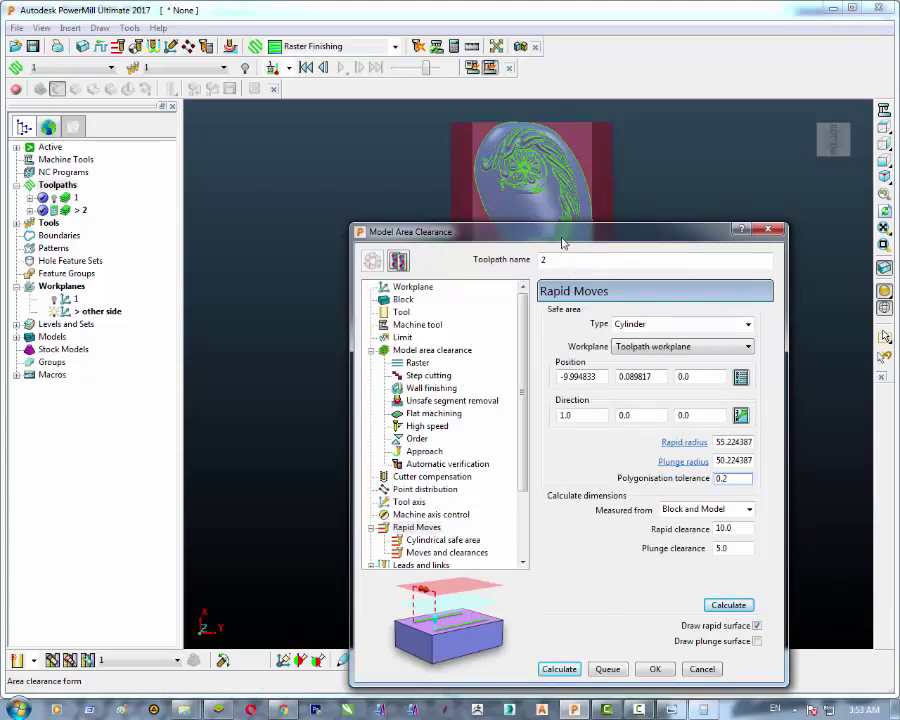
mouse_move(562, 242)
mouse_down()
mouse_move(612, 256)
mouse_move(548, 192)
mouse_up()
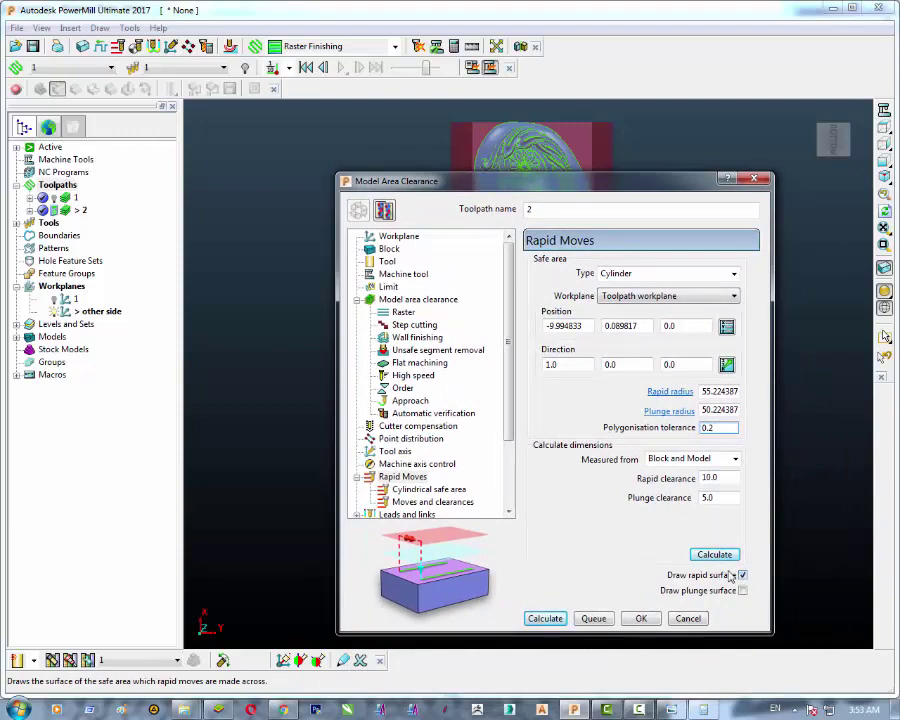
Step: Review toolpath 2's feeds, start point, and leads and links, calculate the toolpath and close its settings
scroll(509, 410, down, 3)
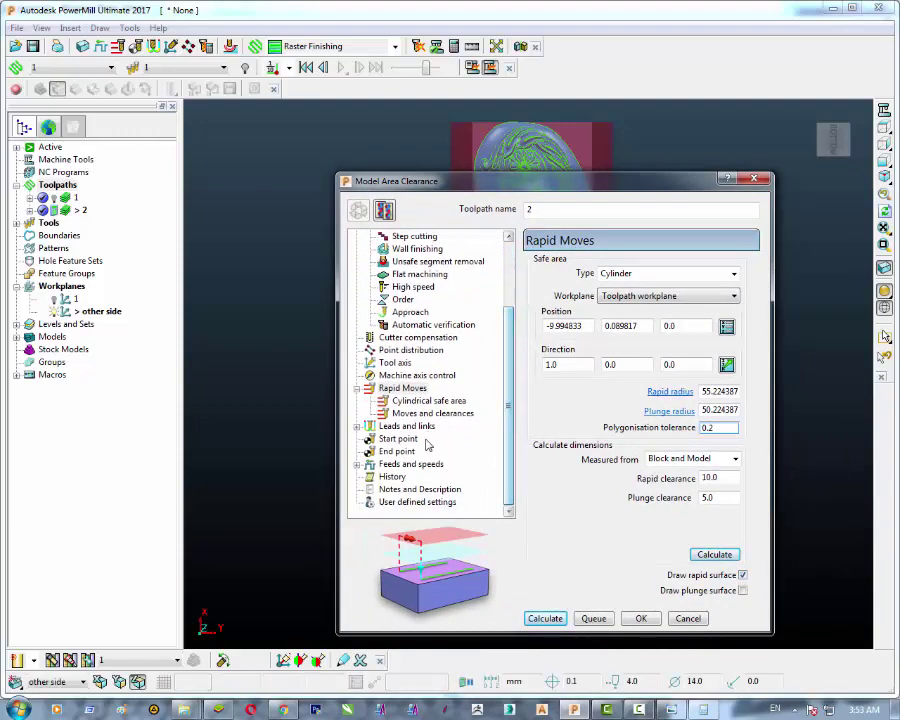
click(446, 463)
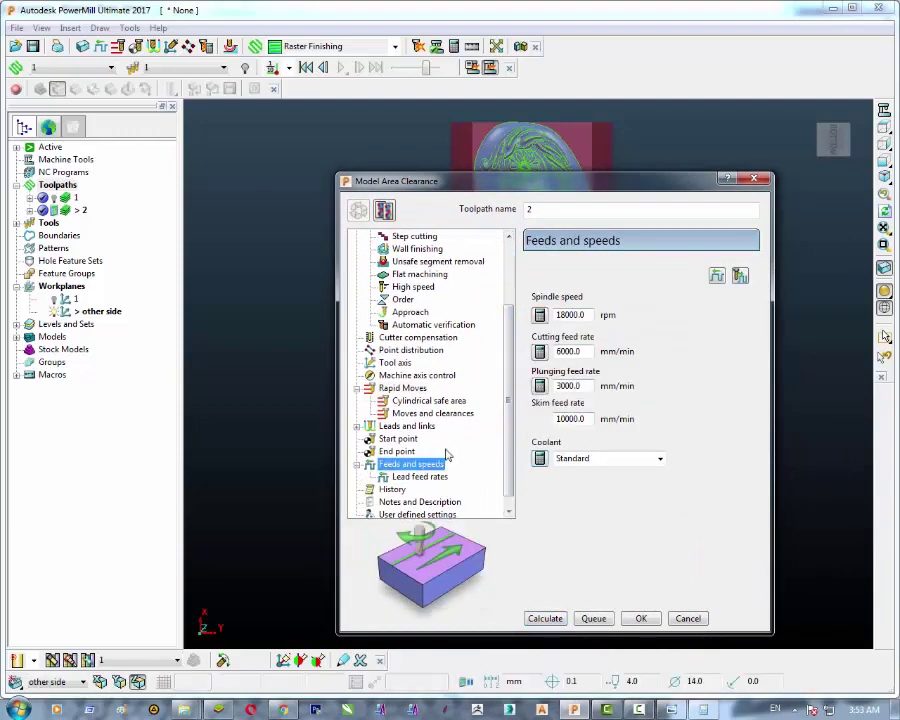
click(398, 439)
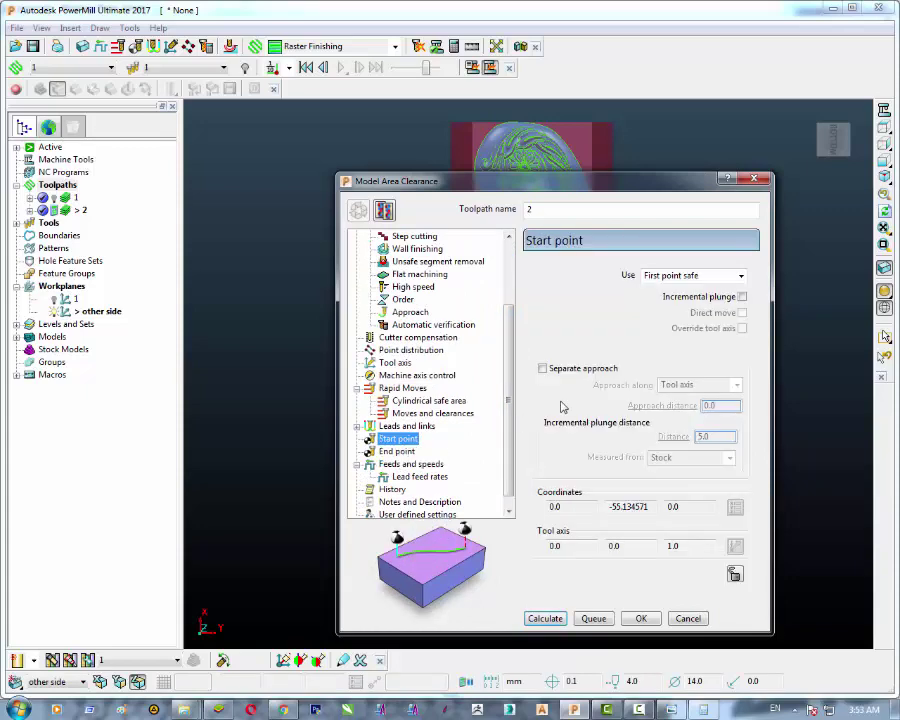
click(417, 428)
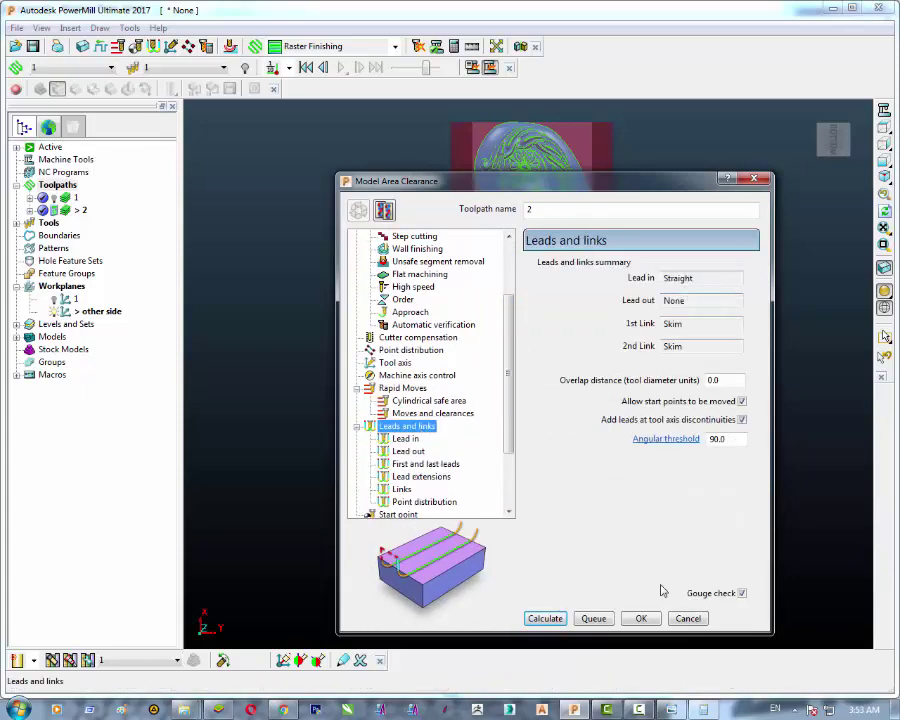
click(546, 619)
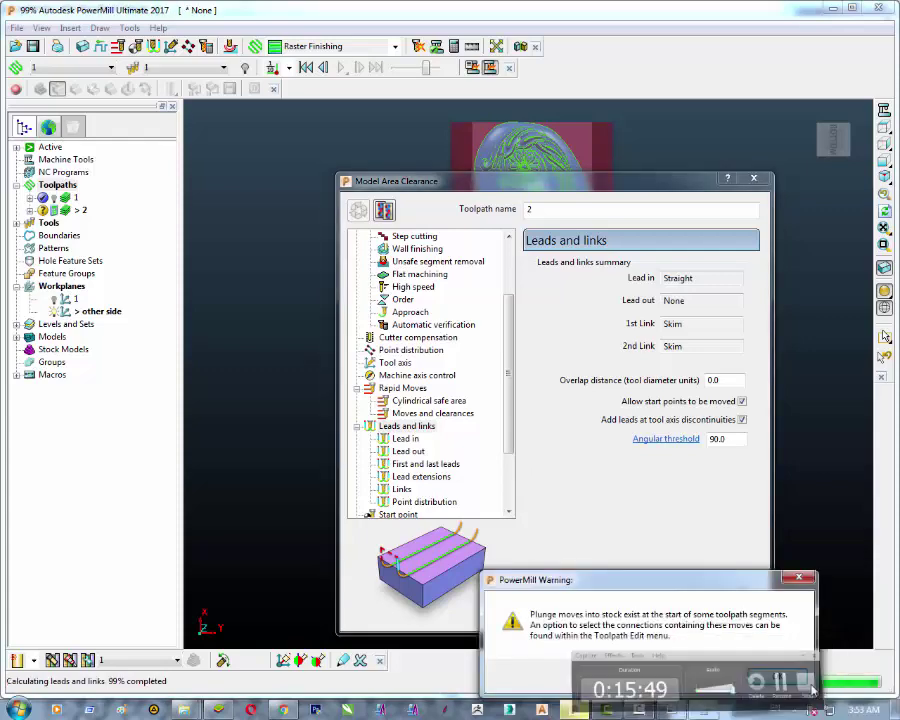
click(778, 677)
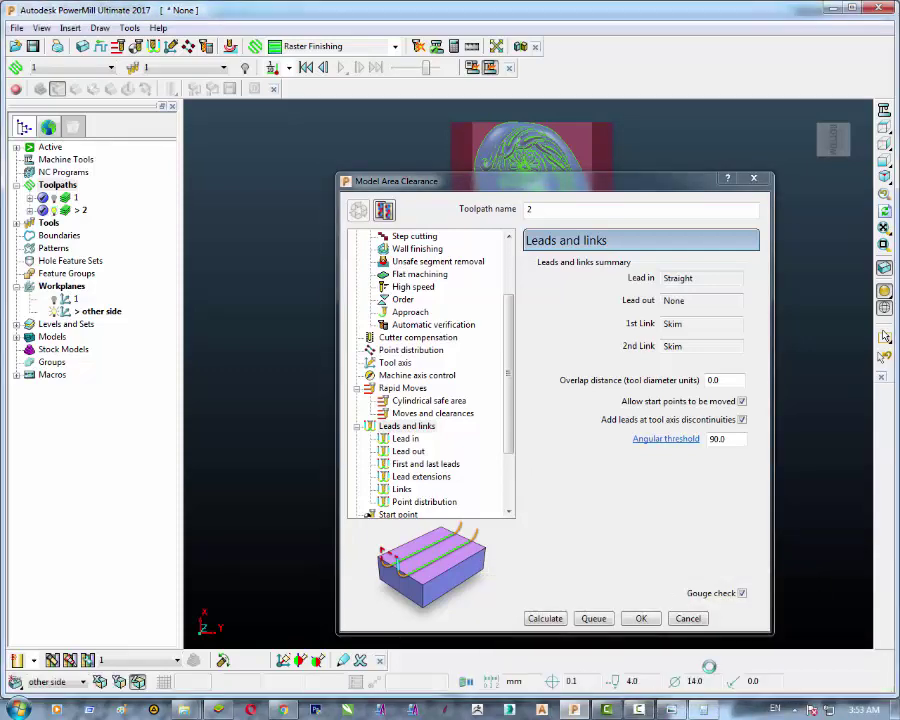
click(688, 619)
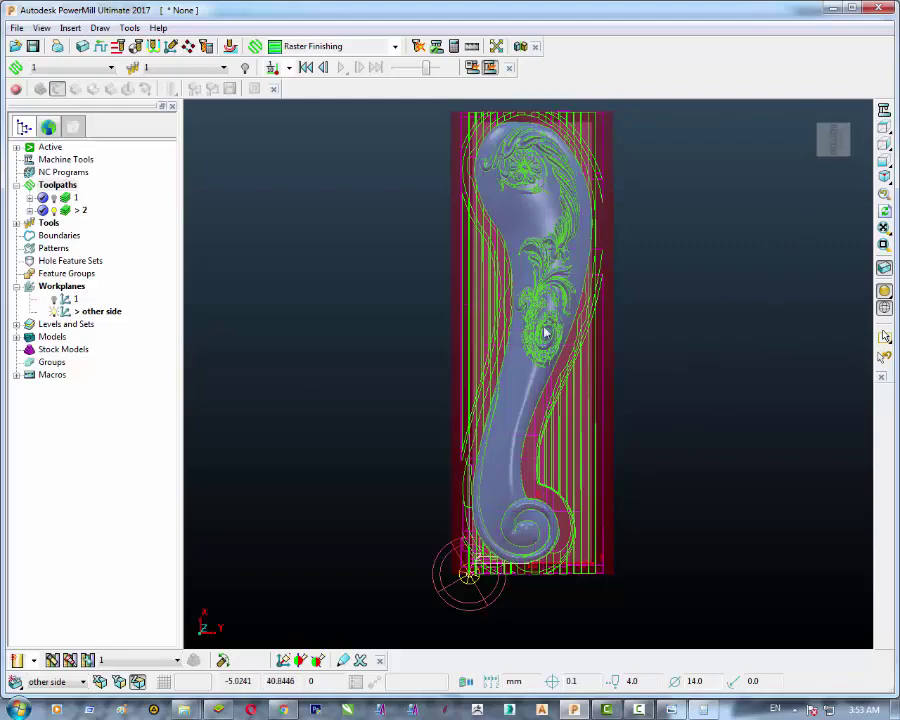
Step: View the leg from its left face and delete toolpath 2's segments lying below the leg's centre line
middle_drag(543, 266, 532, 332)
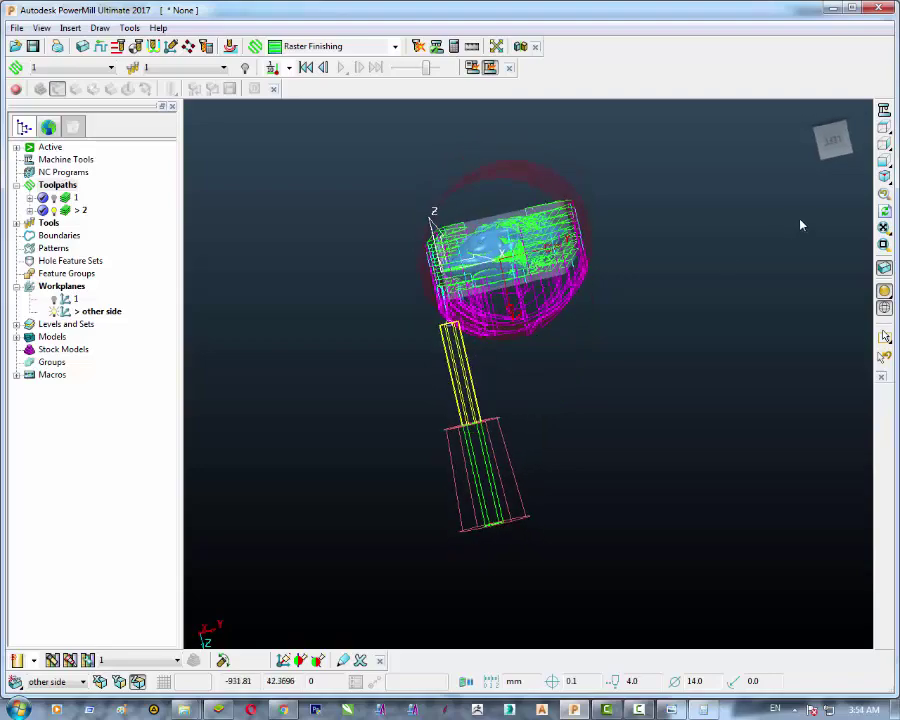
click(830, 145)
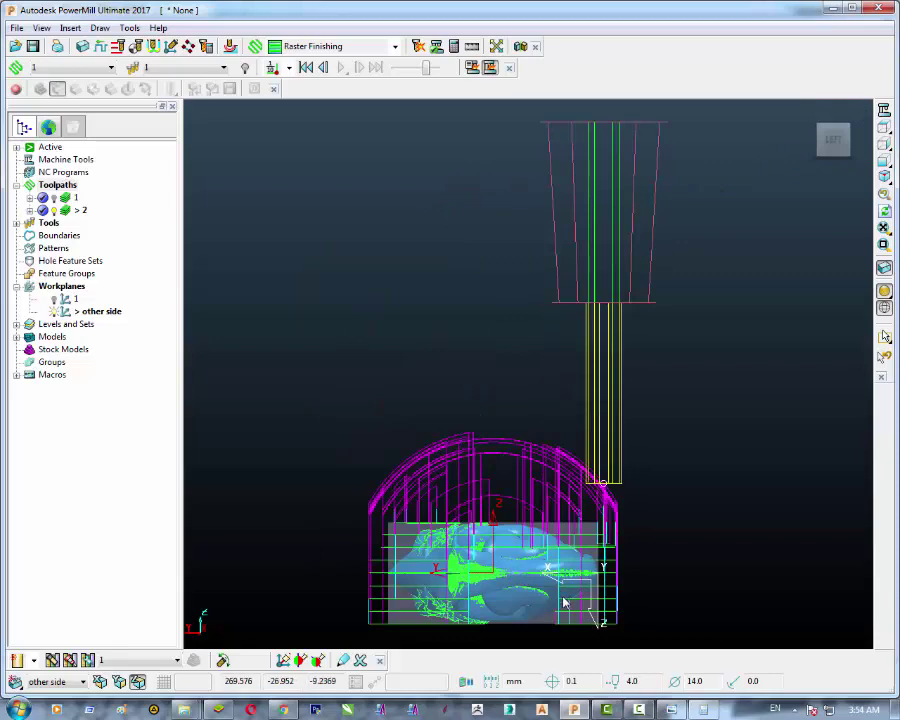
scroll(565, 603, down, 2)
scroll(565, 607, up, 2)
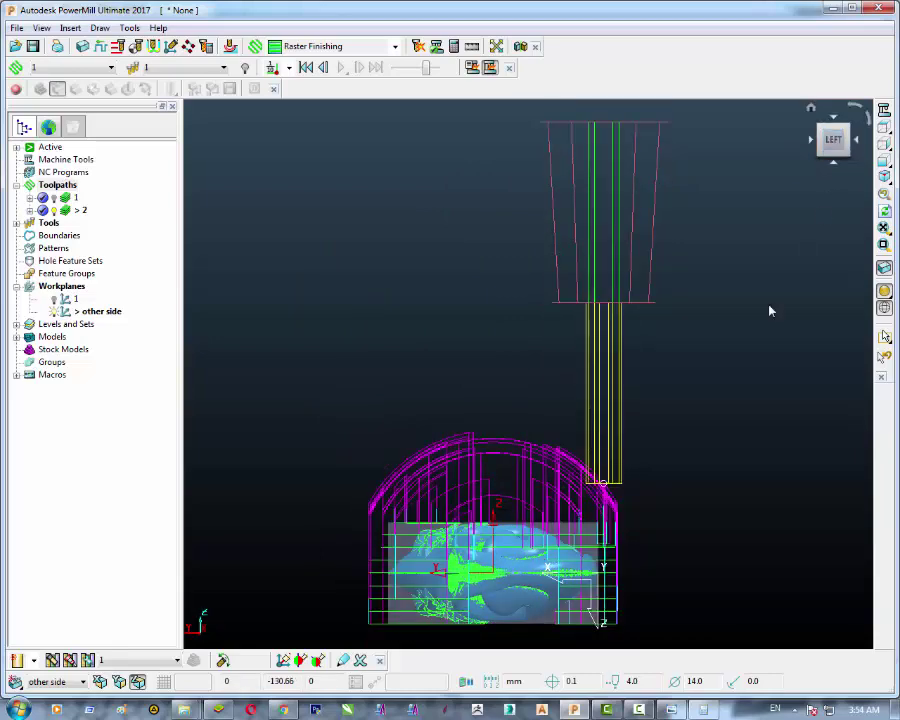
drag(629, 628, 341, 580)
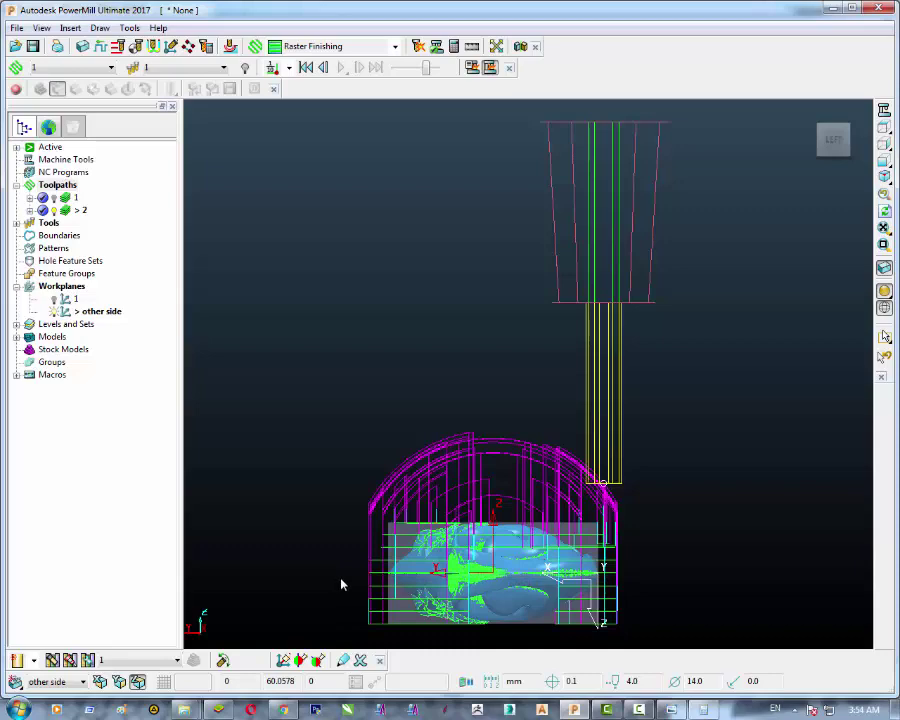
right_click(424, 588)
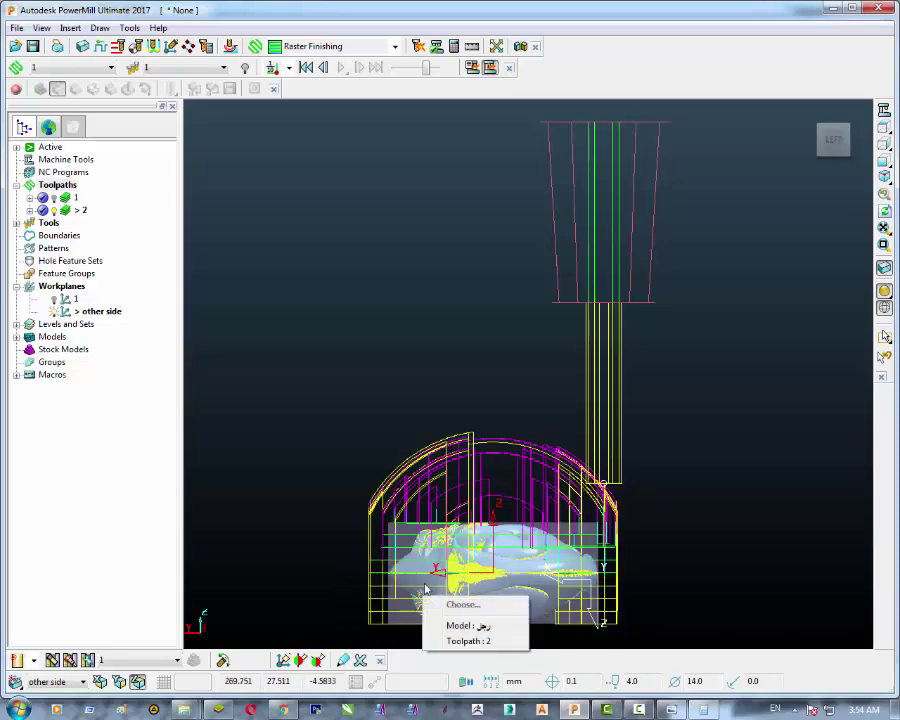
click(457, 643)
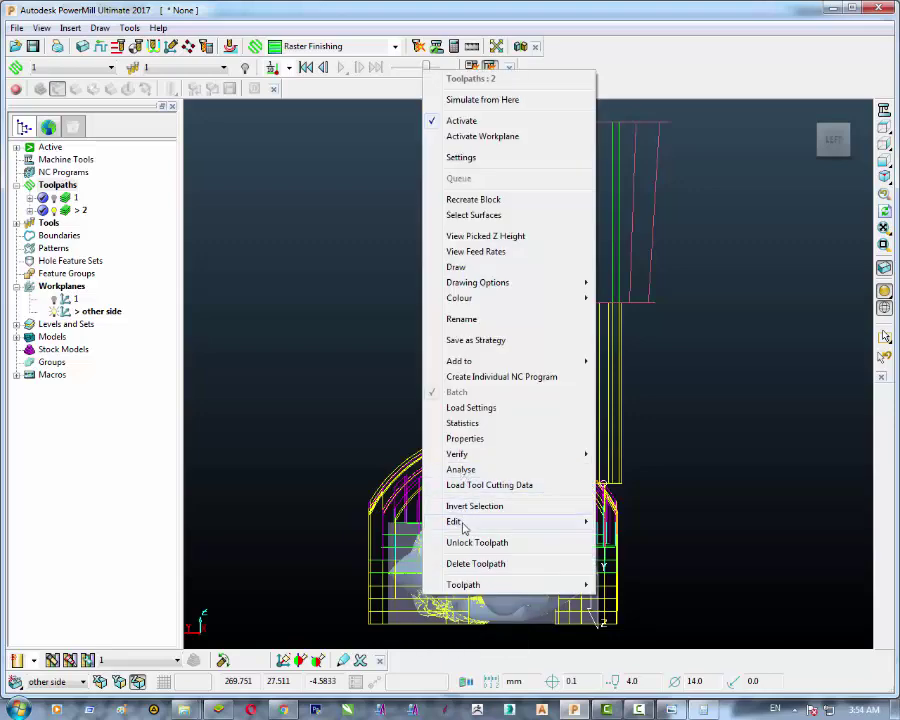
mouse_move(462, 523)
click(615, 521)
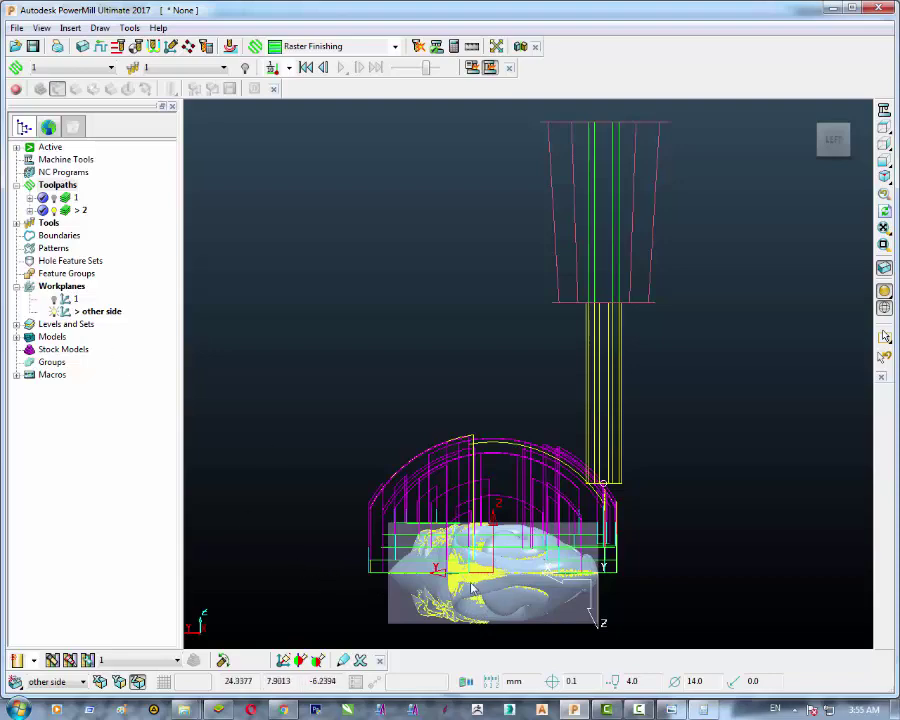
Step: Create a ball nosed tool with a 4 mm diameter and add a shank component to it
right_click(45, 228)
mouse_move(95, 283)
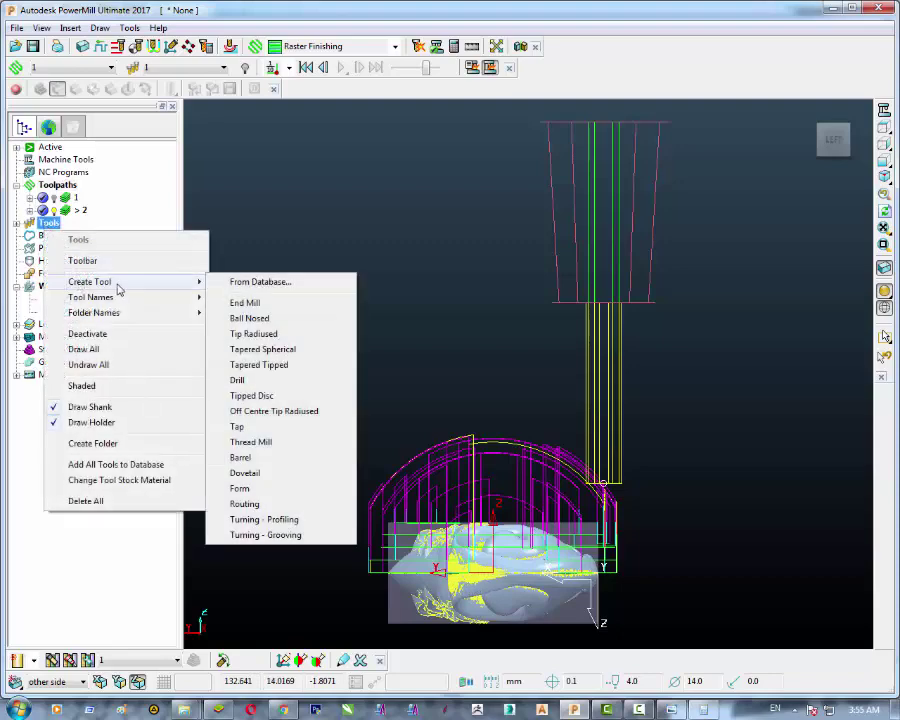
click(249, 318)
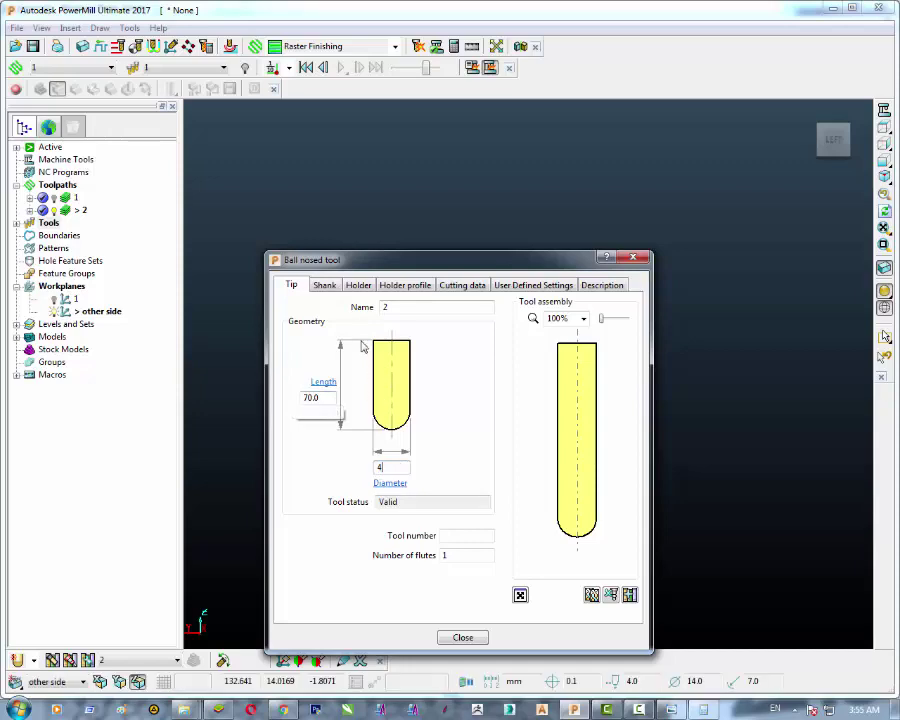
click(324, 285)
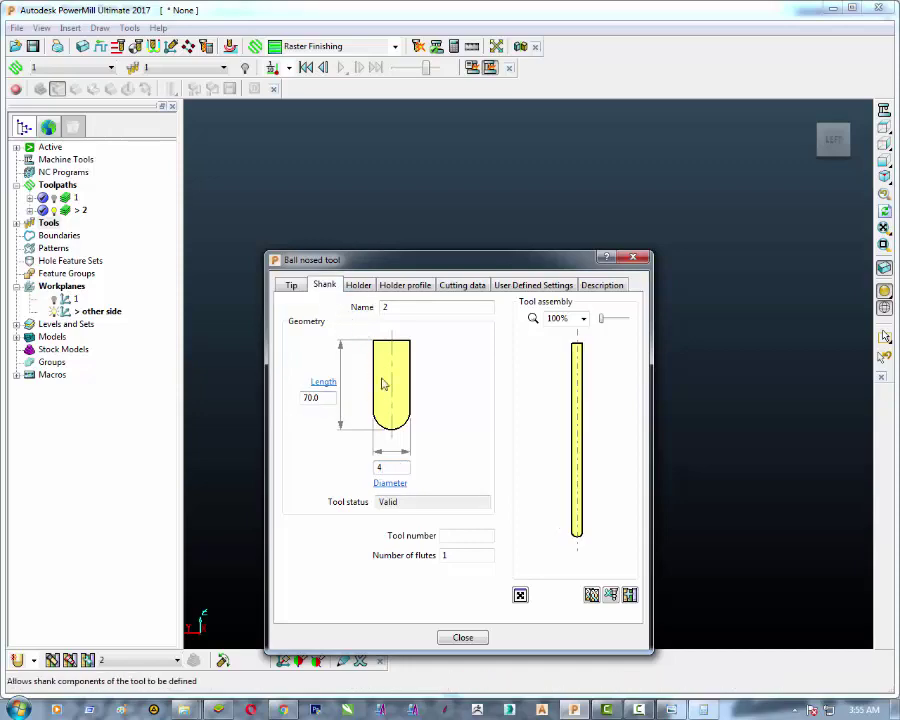
click(387, 348)
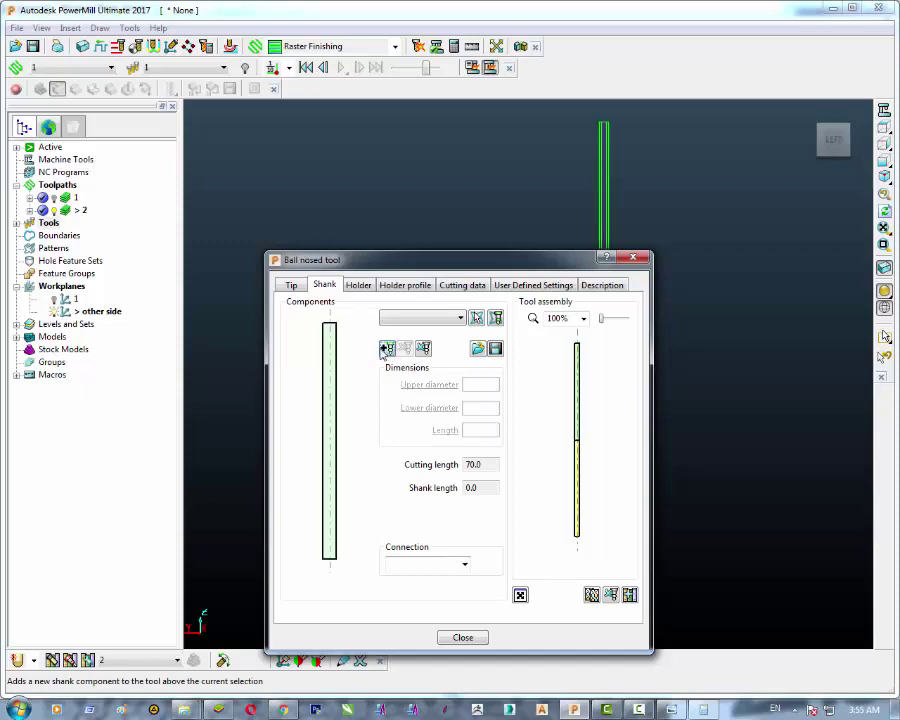
Step: Add a holder to the ball nosed tool with upper diameter 40, lower diameter 30 and overhang 50
click(357, 285)
click(384, 380)
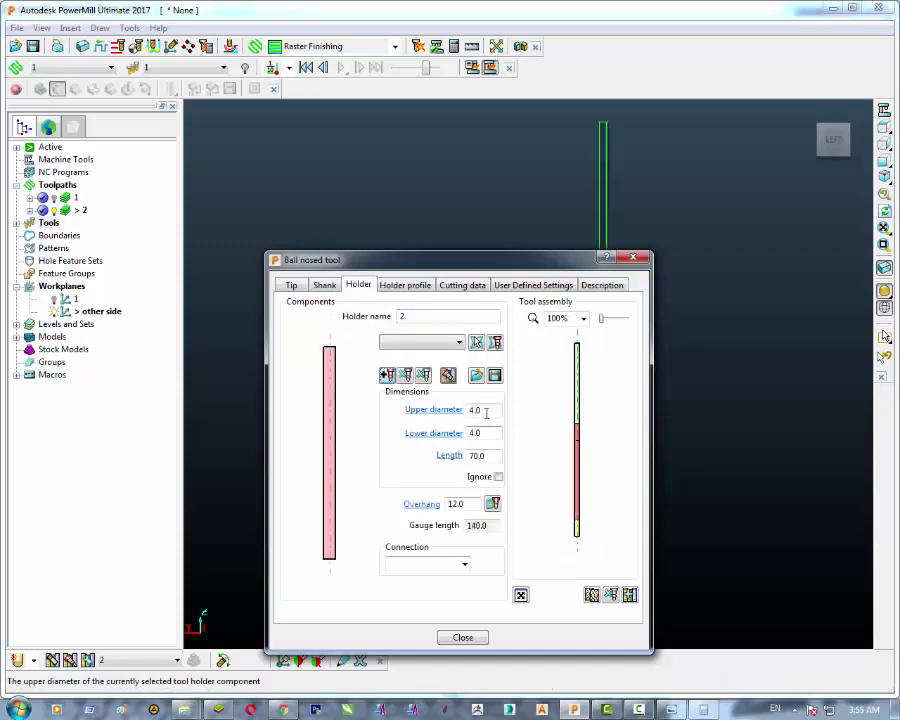
text(40)
click(485, 432)
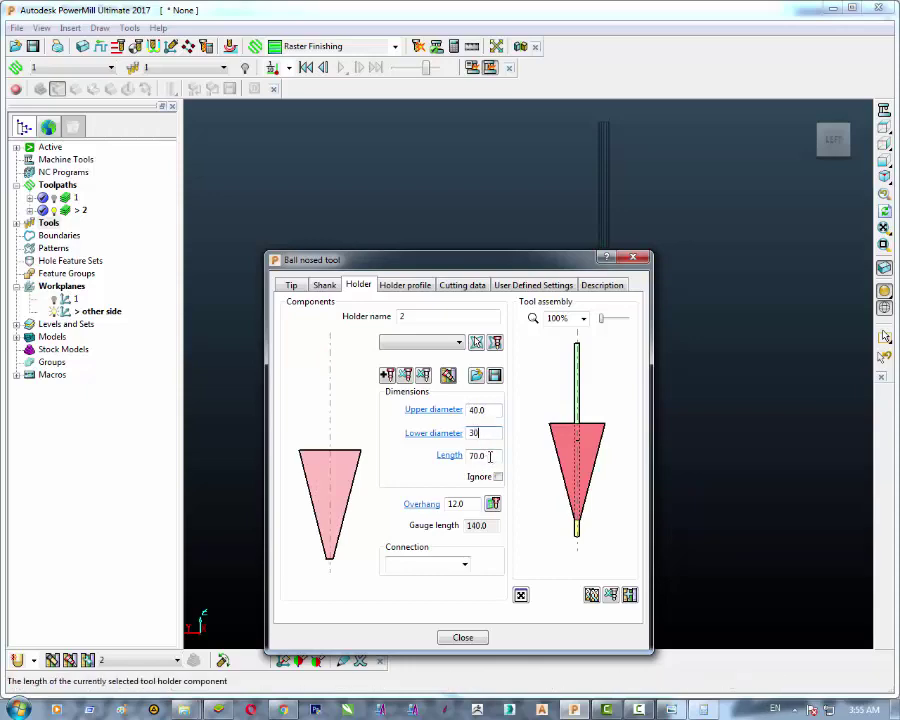
click(470, 504)
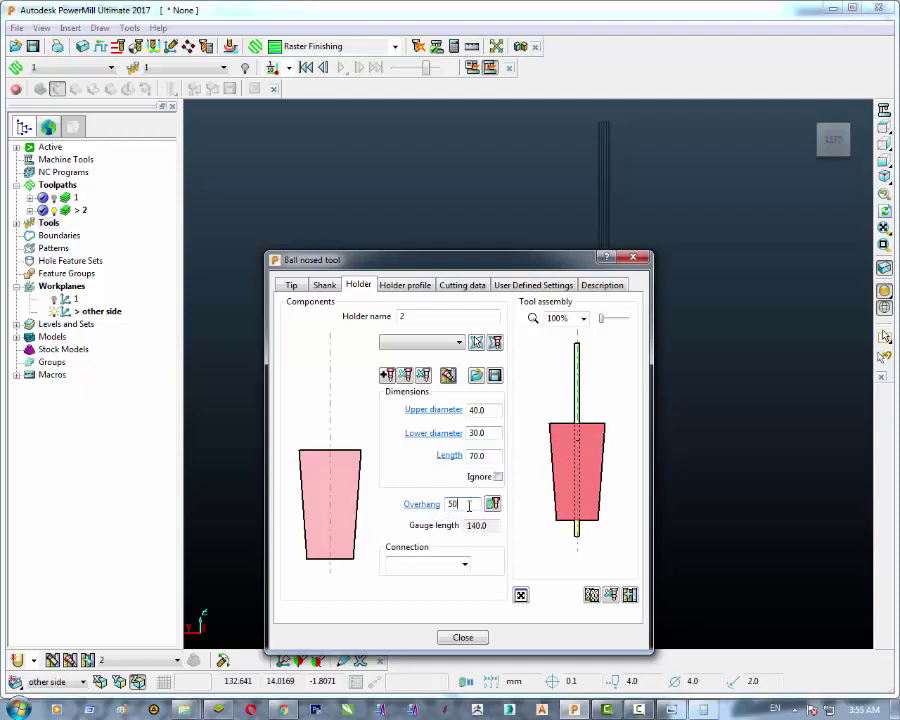
click(460, 636)
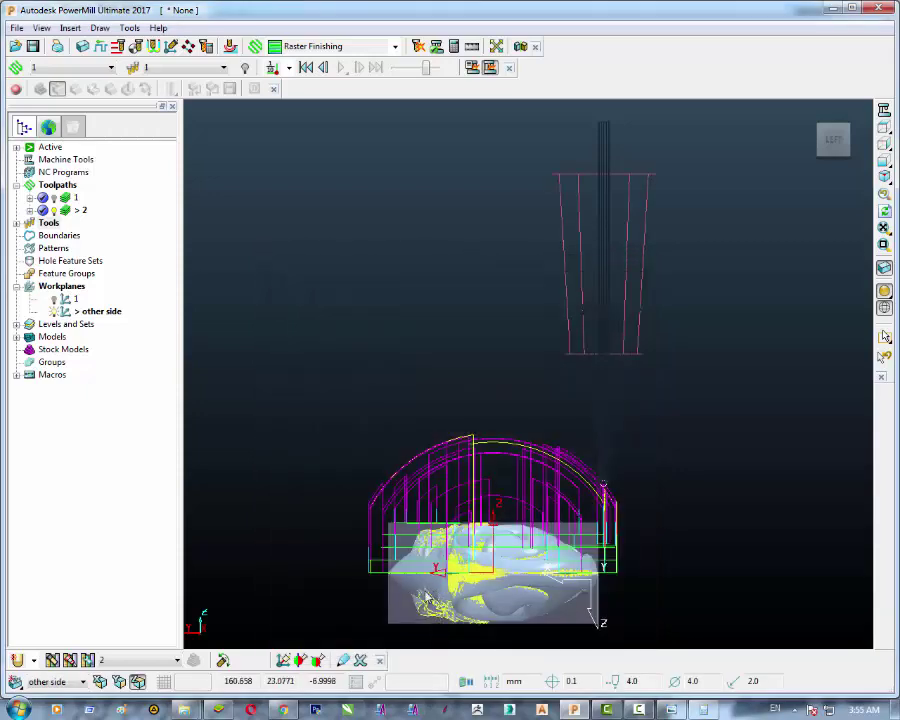
Step: Hide toolpath 2 and create a new Rotary Finishing toolpath
click(55, 213)
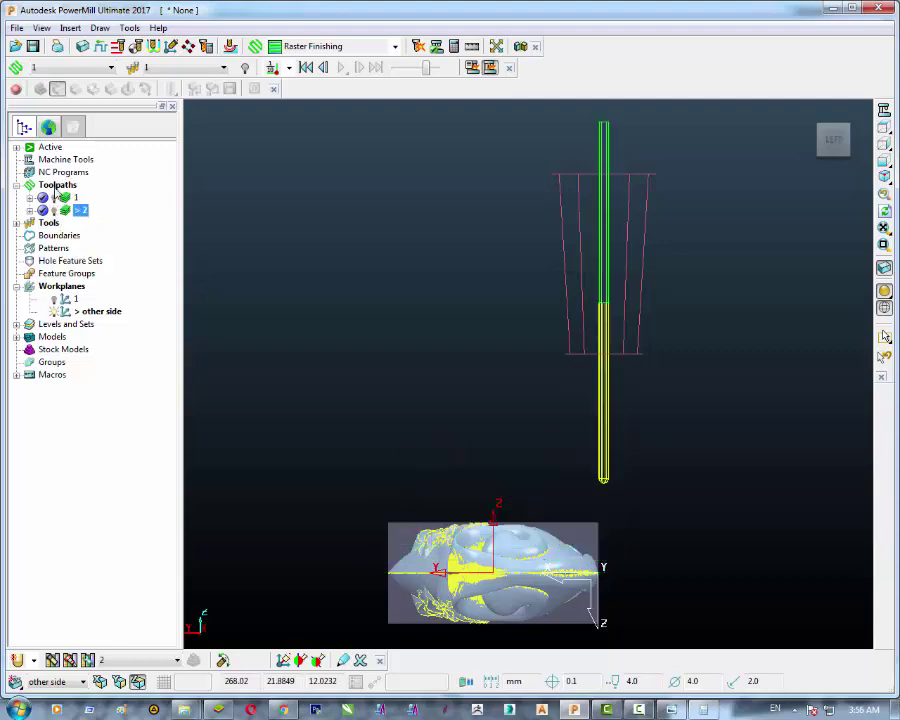
right_click(57, 188)
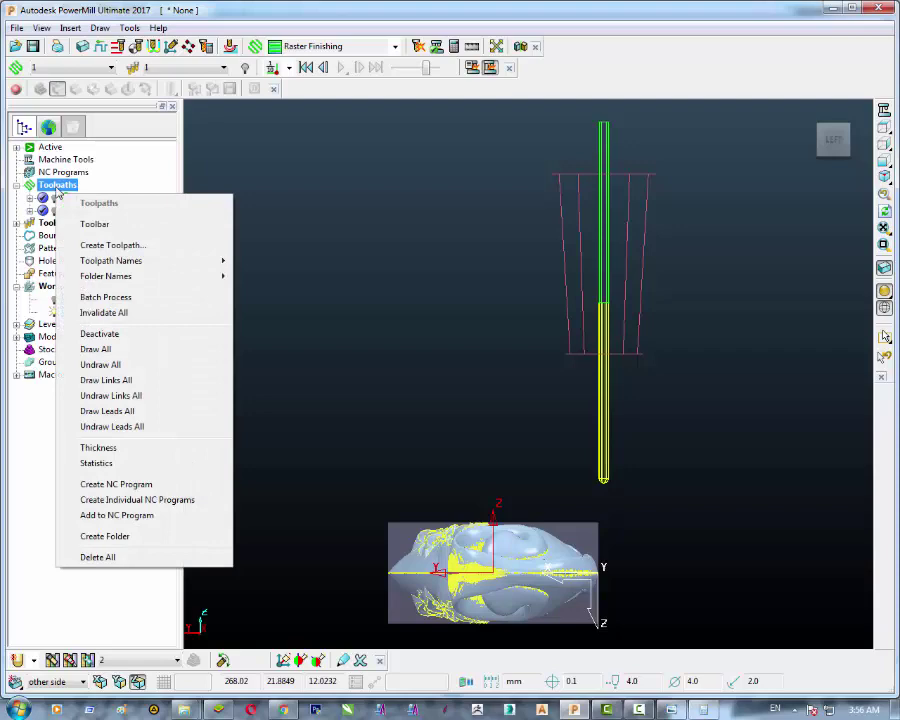
click(114, 247)
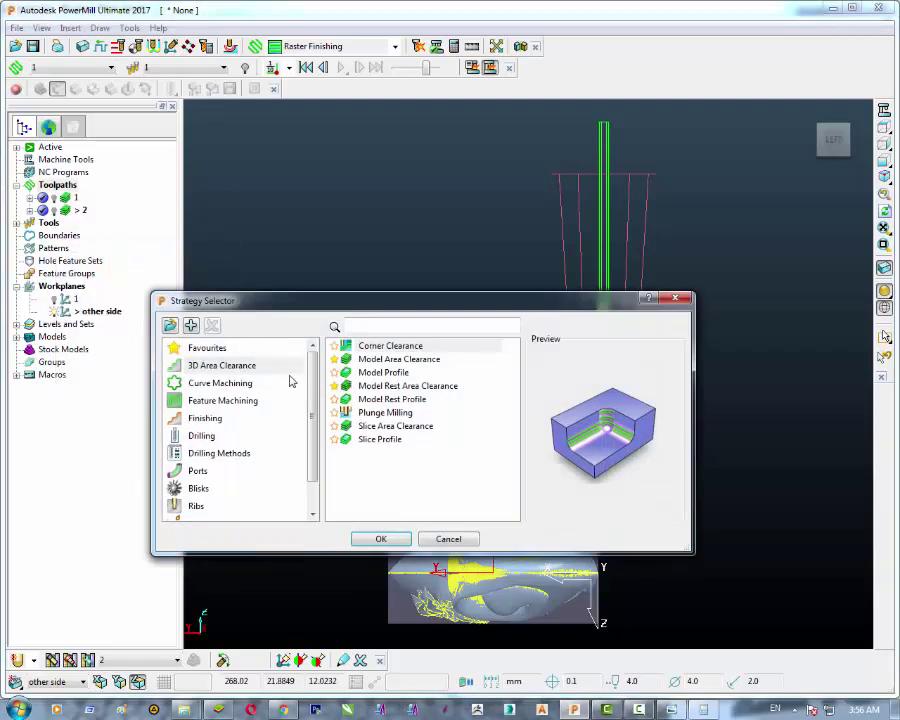
scroll(287, 402, down, 1)
click(221, 401)
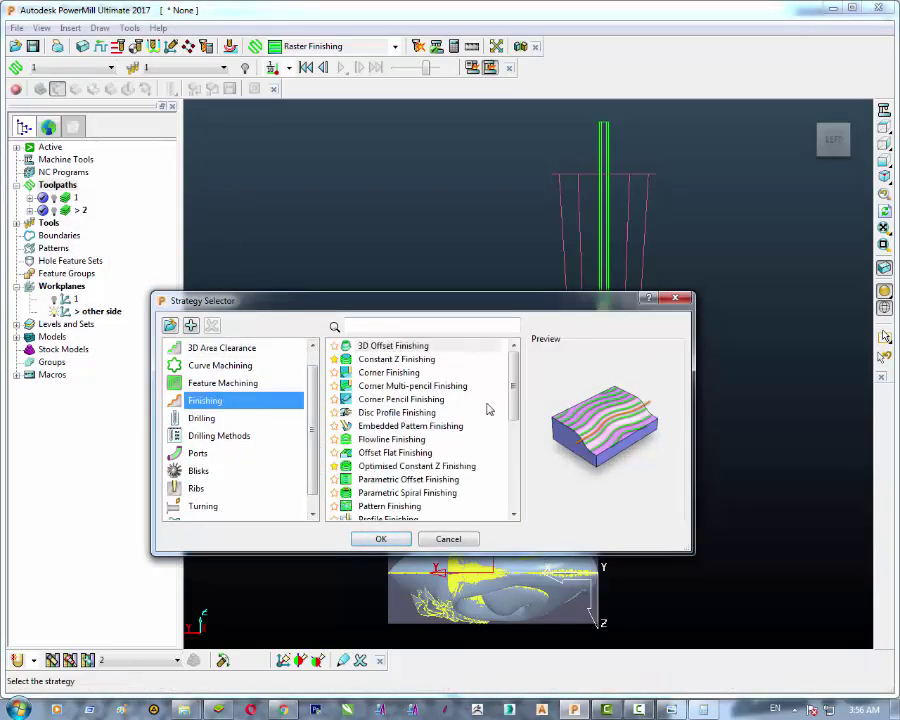
drag(514, 375, 517, 488)
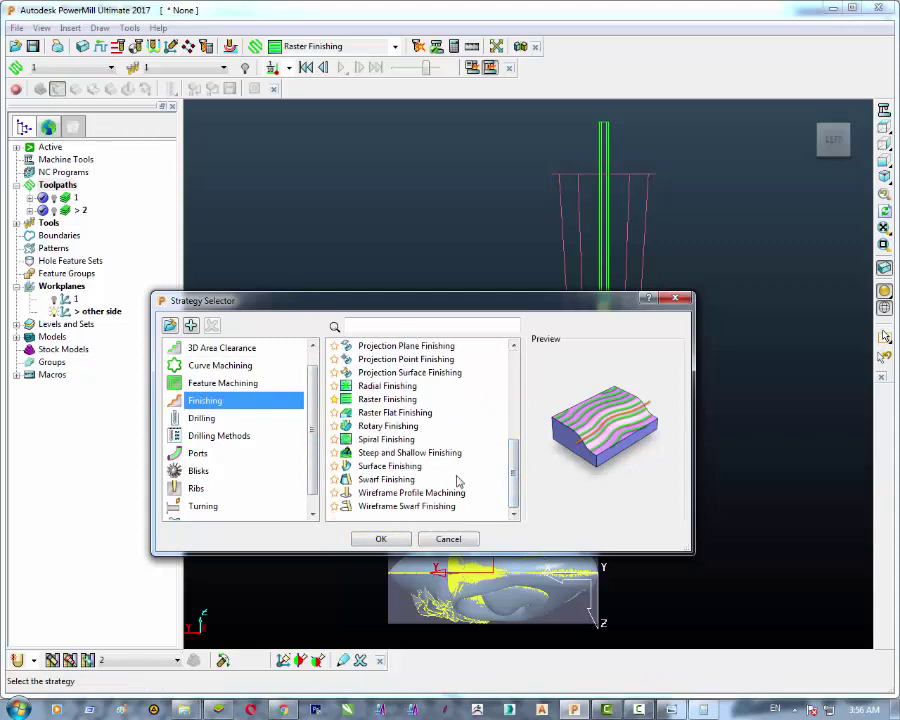
click(425, 427)
click(379, 538)
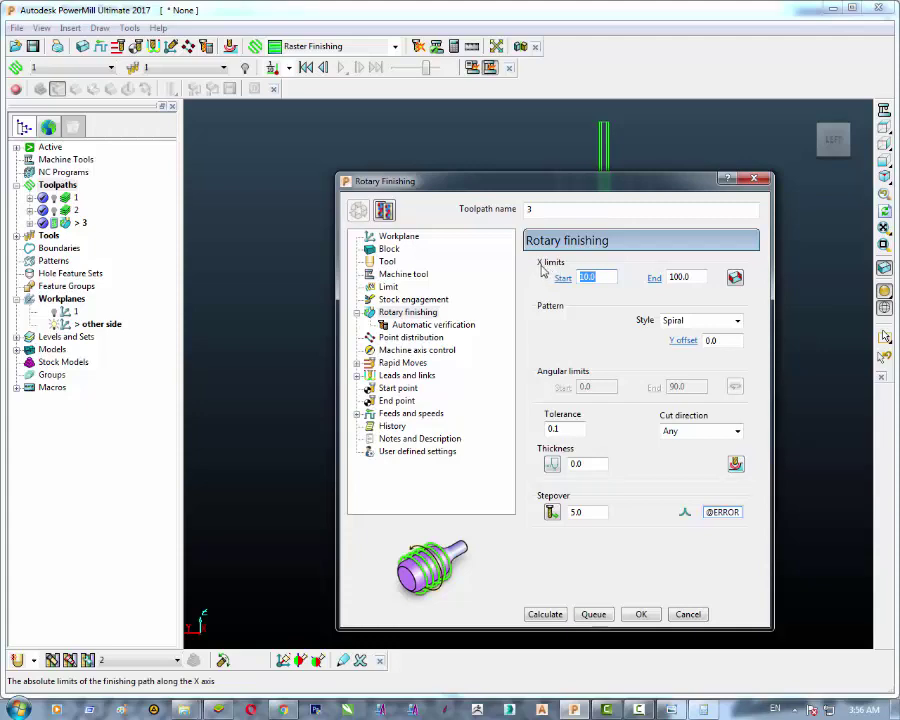
Step: Set the rotary finishing X limits to the block limits and check them against the leg's bottom view
drag(527, 183, 785, 241)
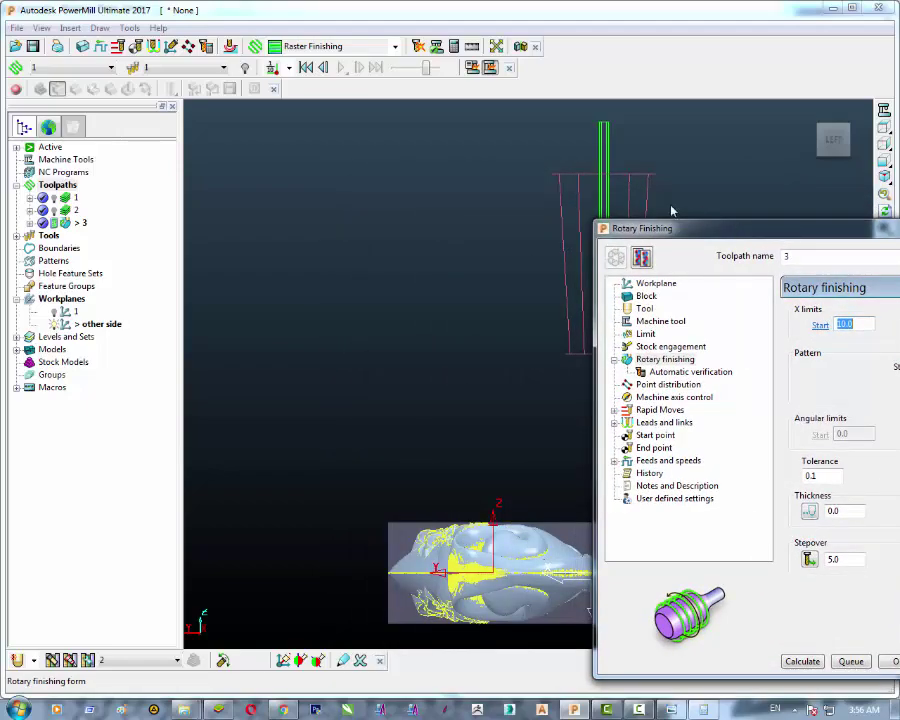
drag(695, 227, 512, 152)
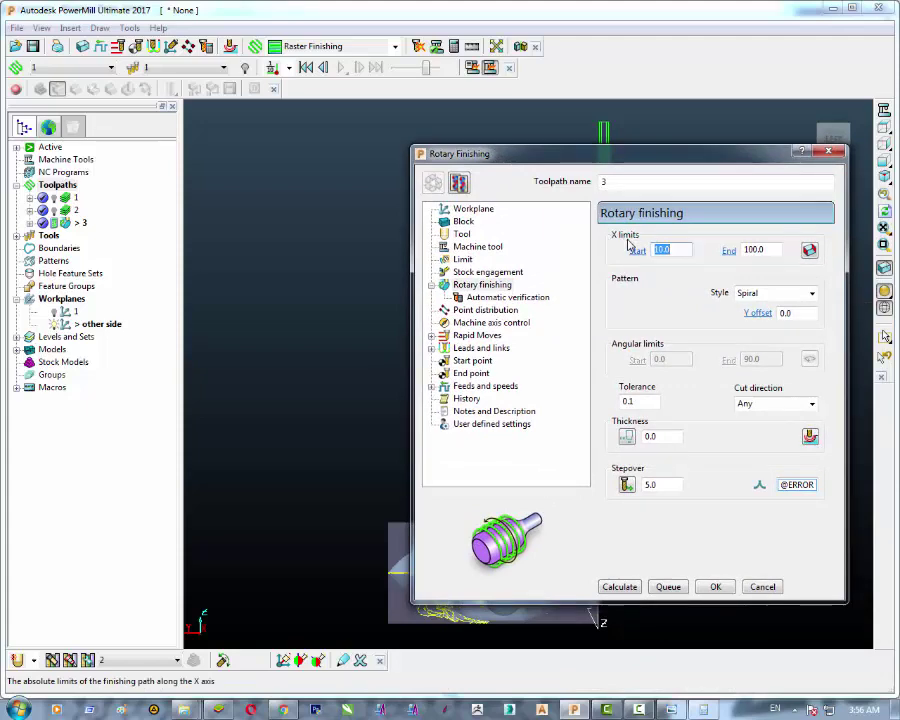
click(810, 251)
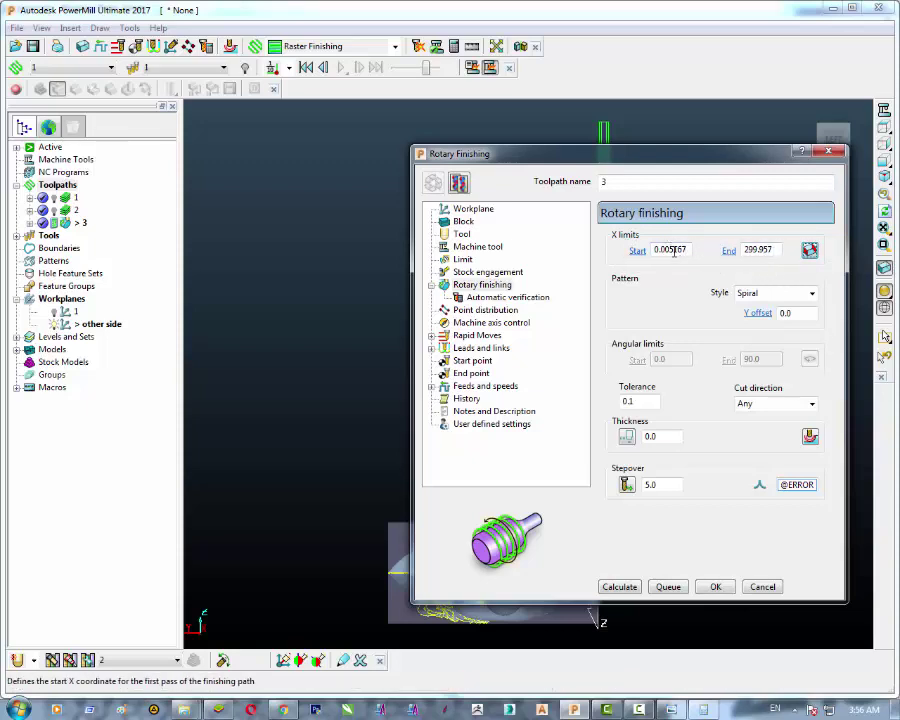
drag(719, 155, 693, 282)
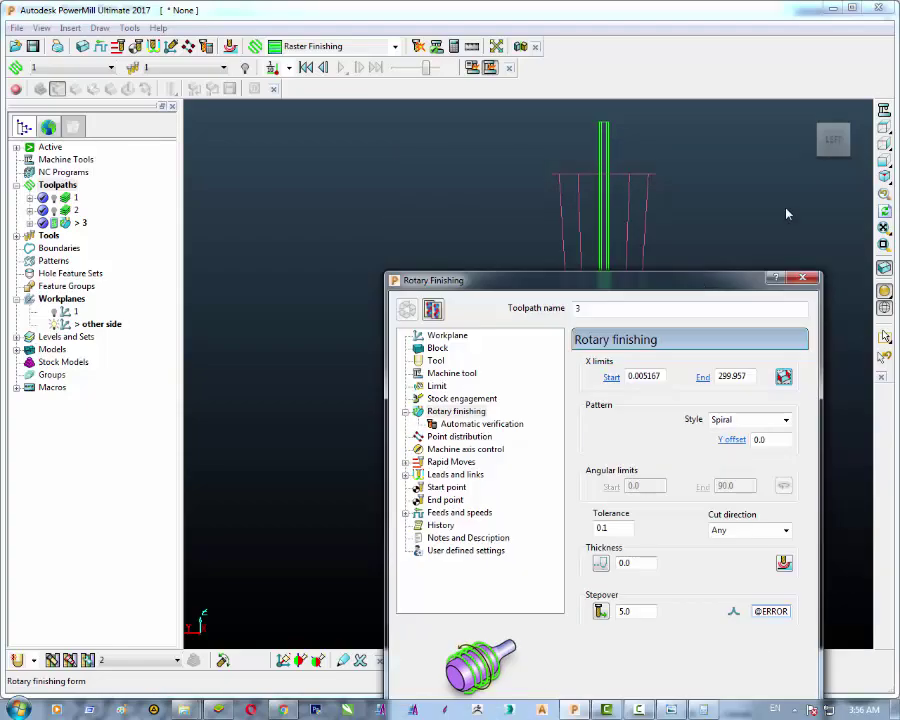
click(811, 108)
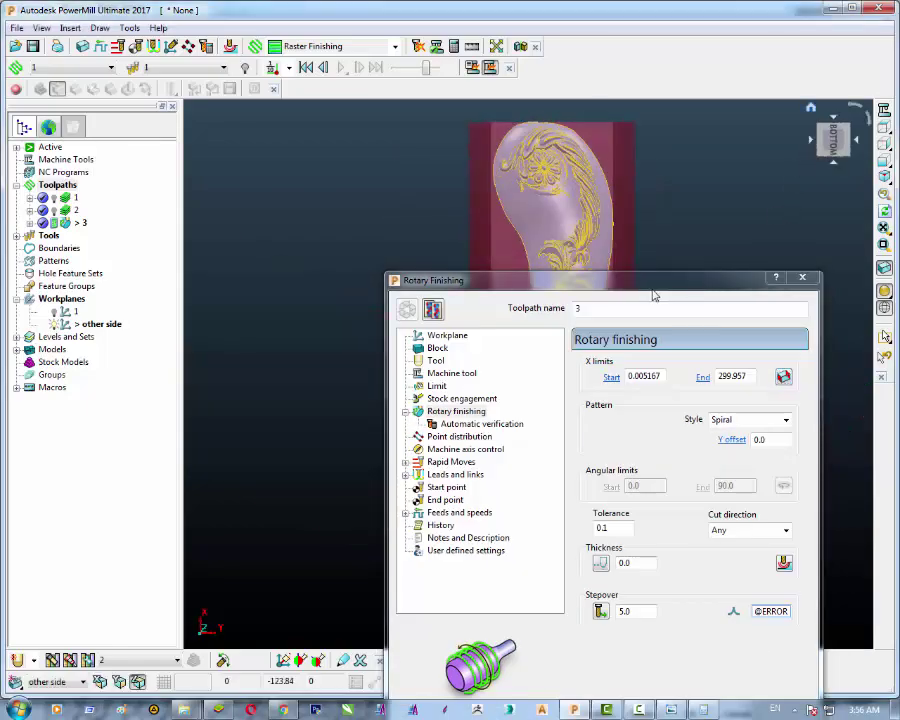
drag(669, 284, 899, 96)
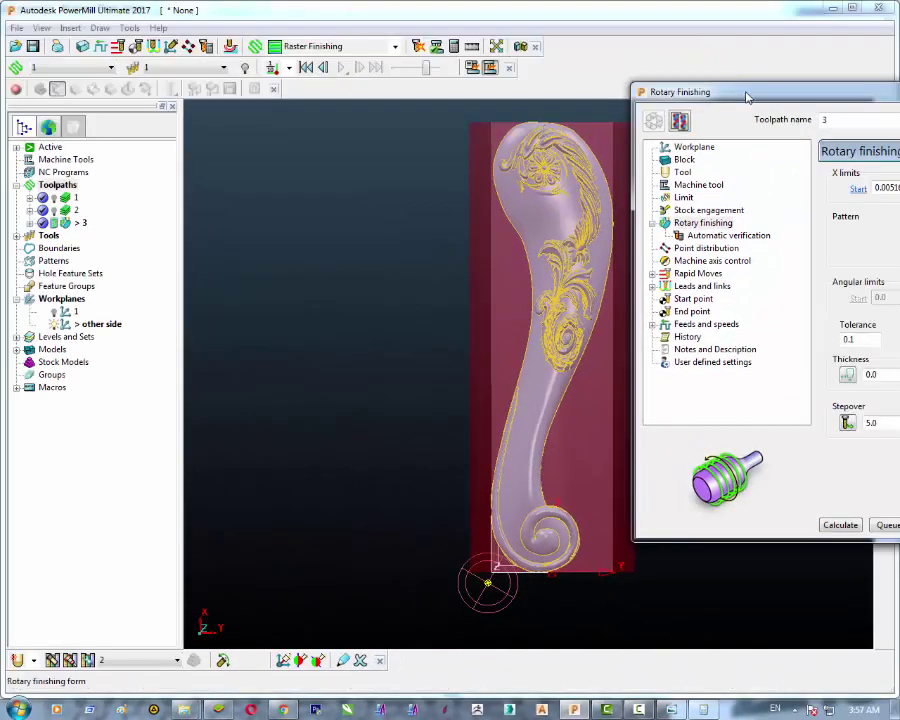
drag(746, 97, 518, 154)
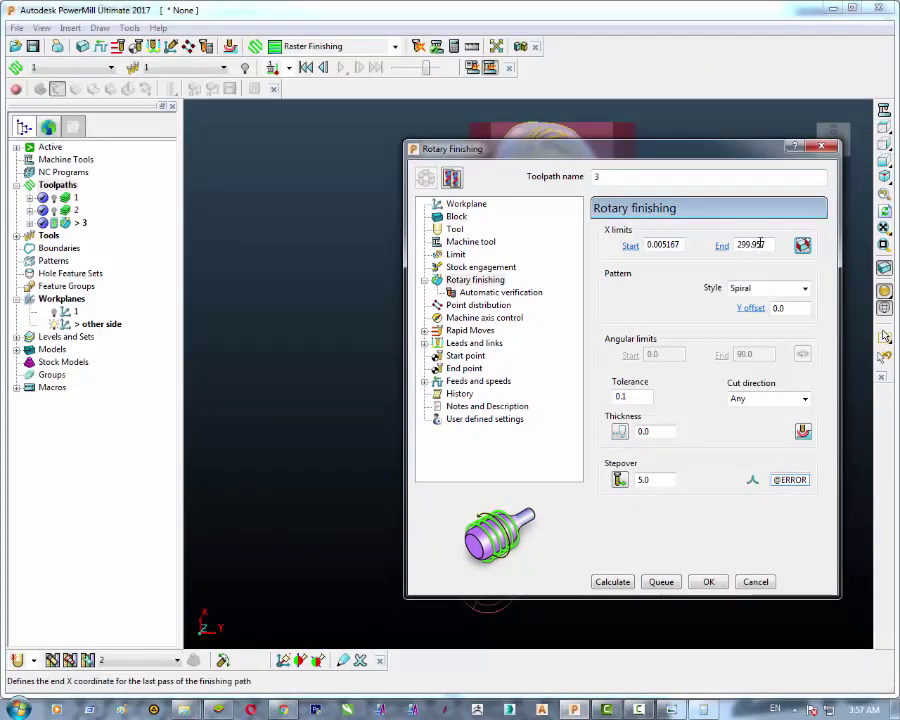
Step: Set the end X limit of the rotary finishing toolpath to 295, just short of the leg's end
drag(643, 152, 446, 245)
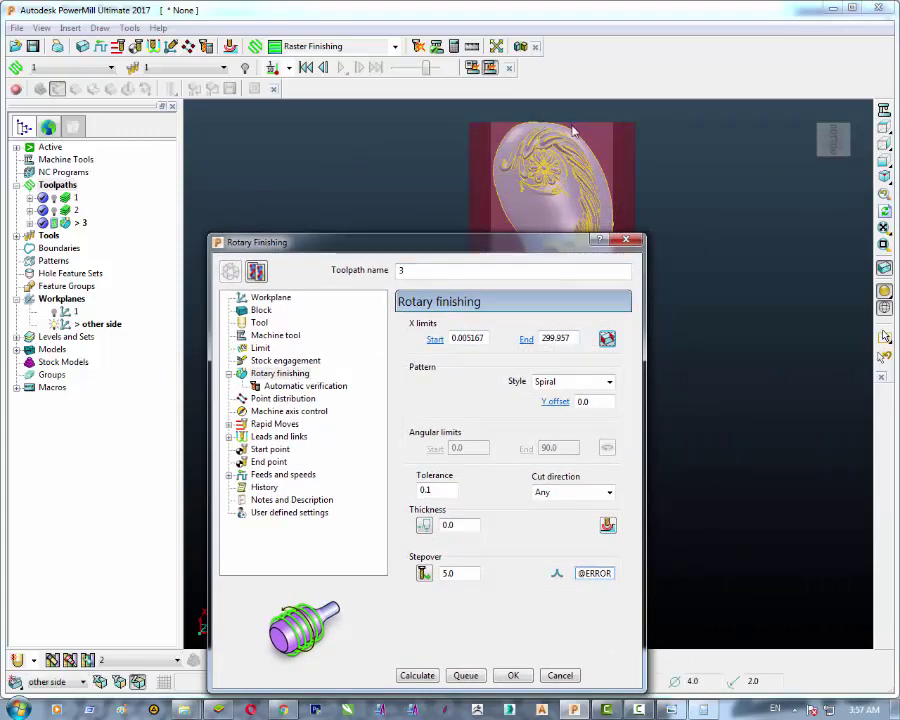
drag(508, 247, 870, 145)
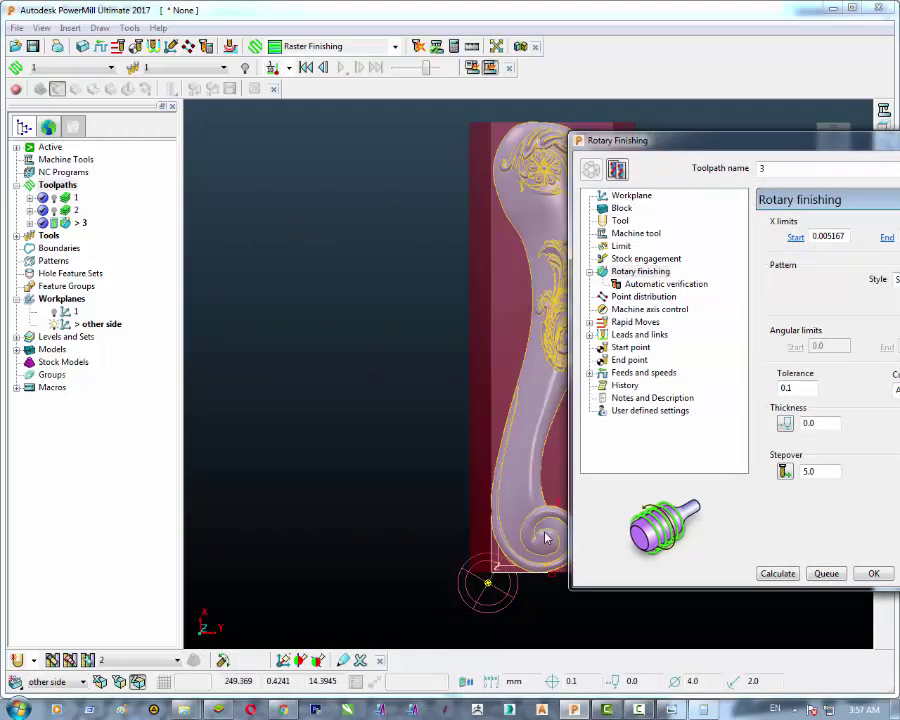
drag(638, 146, 296, 202)
drag(553, 284, 573, 284)
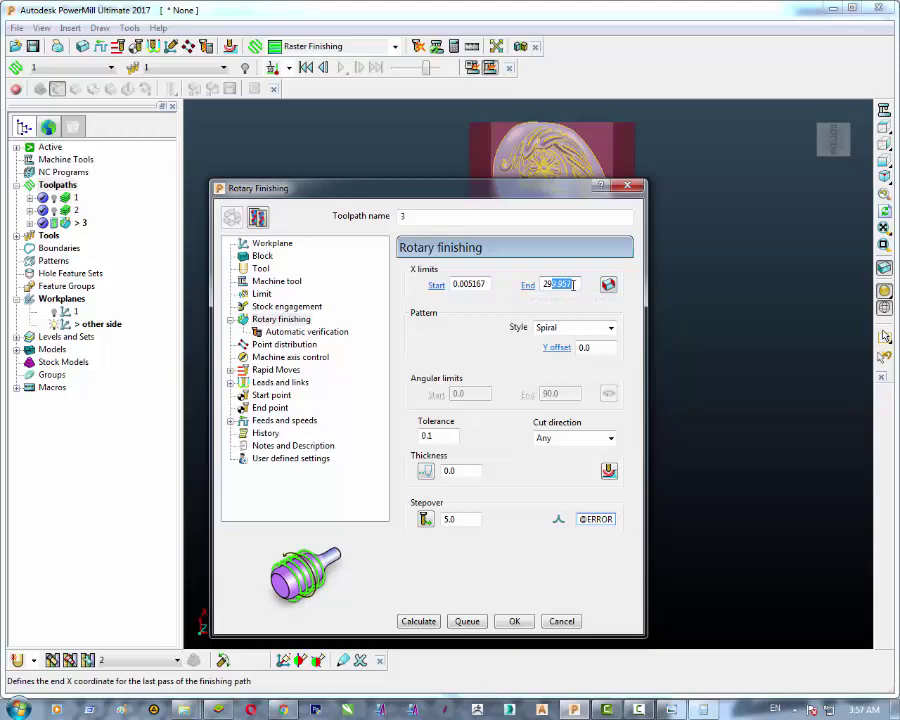
text(29)
double_click(565, 285)
text(29)
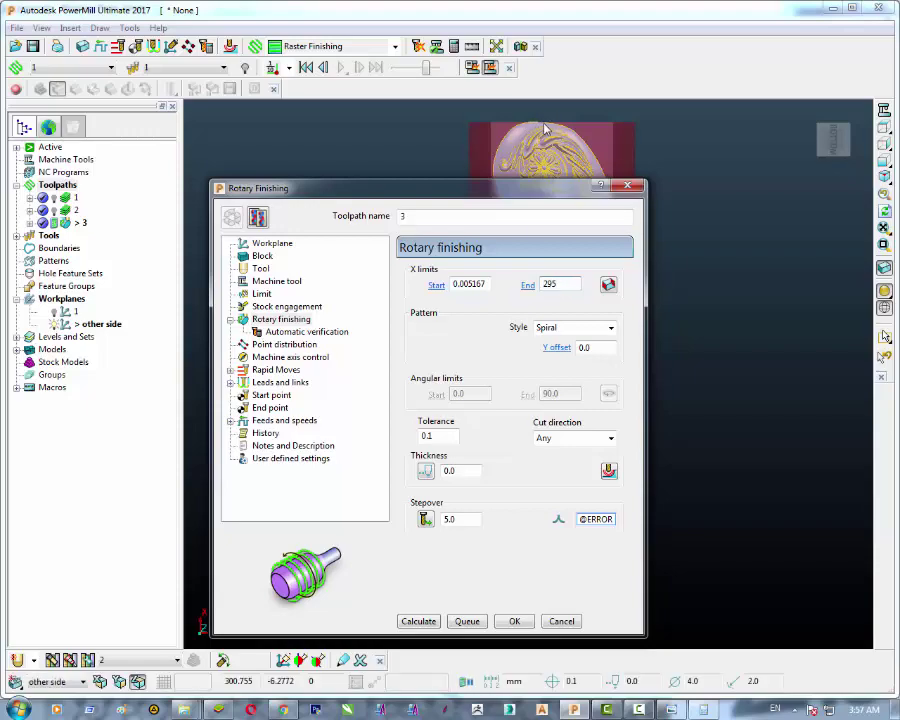
click(549, 286)
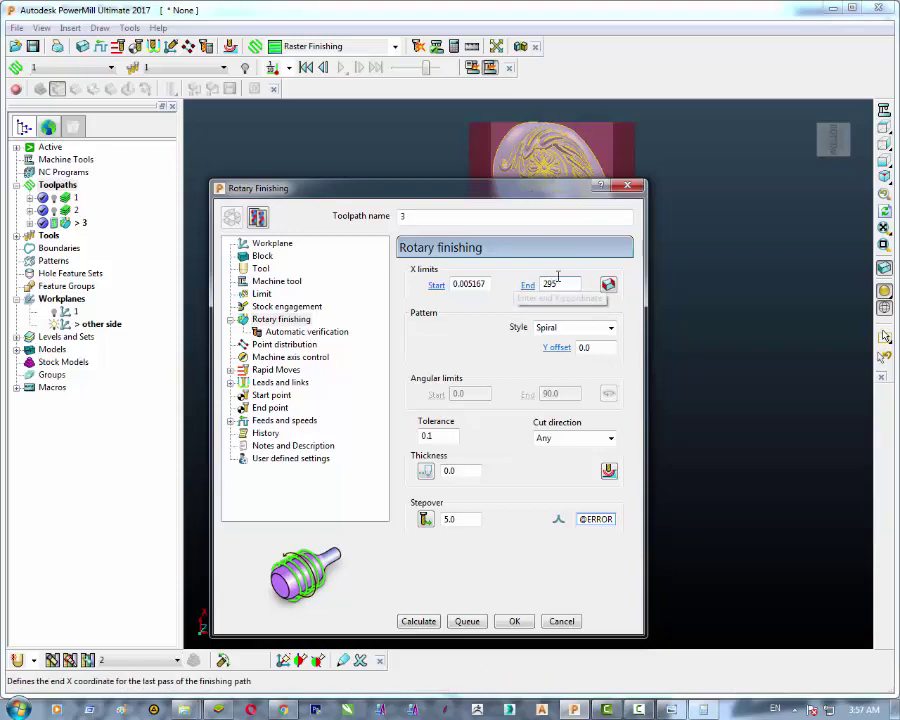
Step: Set the start X limit of the rotary finishing toolpath to 5
drag(502, 186, 751, 160)
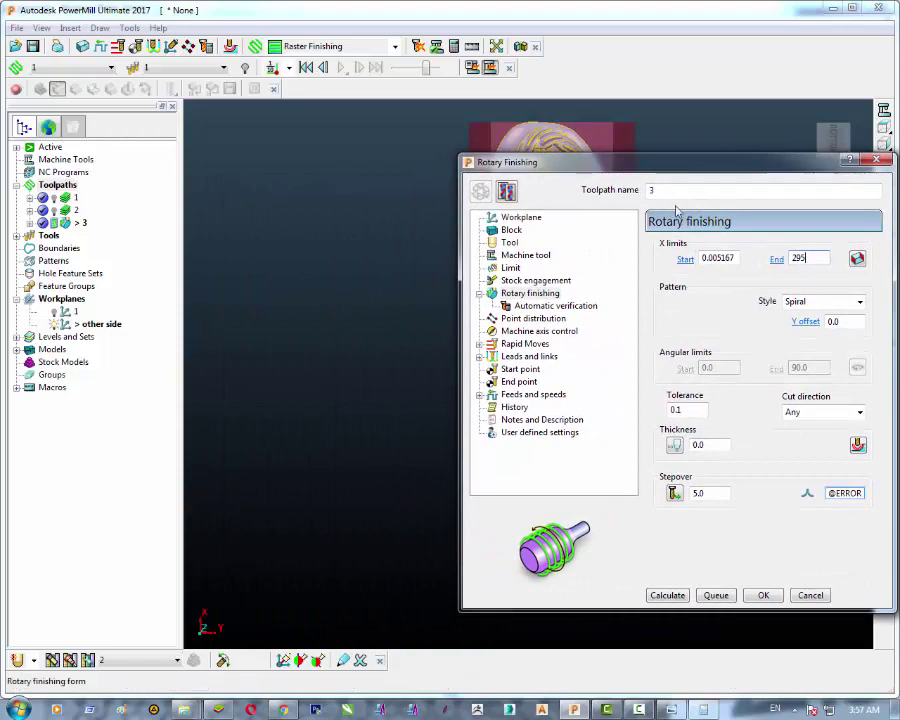
drag(673, 164, 472, 195)
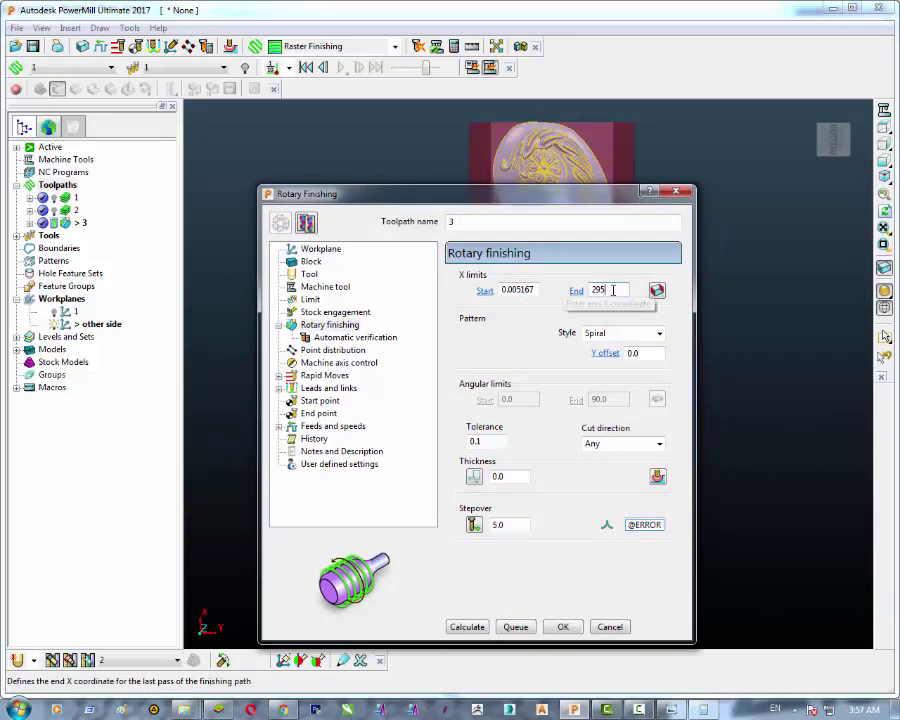
click(520, 290)
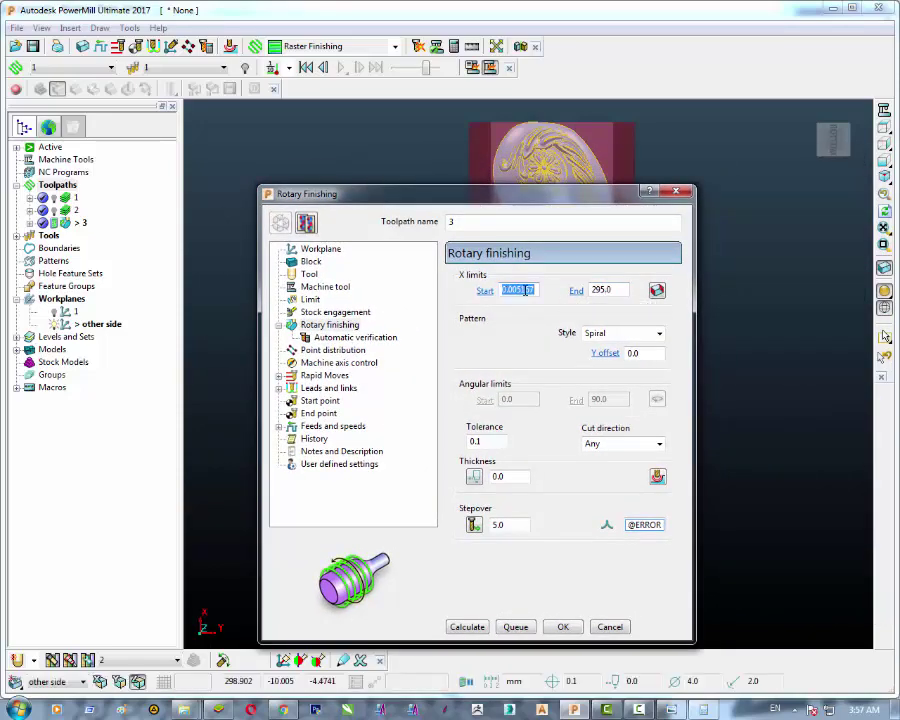
text(5)
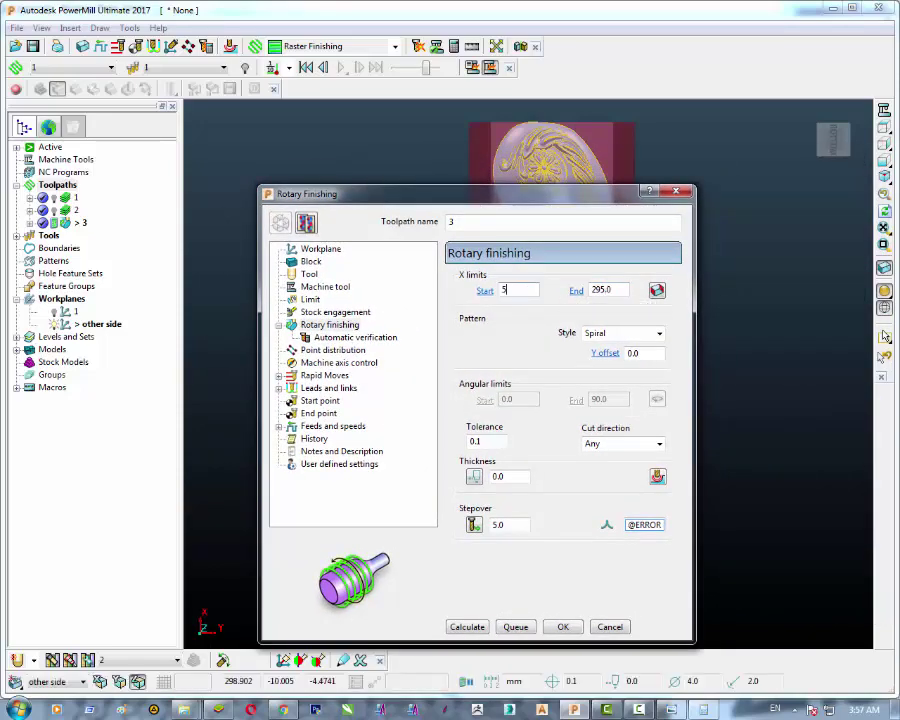
Step: Change the rotary finishing pattern style to Circular and set the end angular limit to 360
click(659, 336)
click(645, 346)
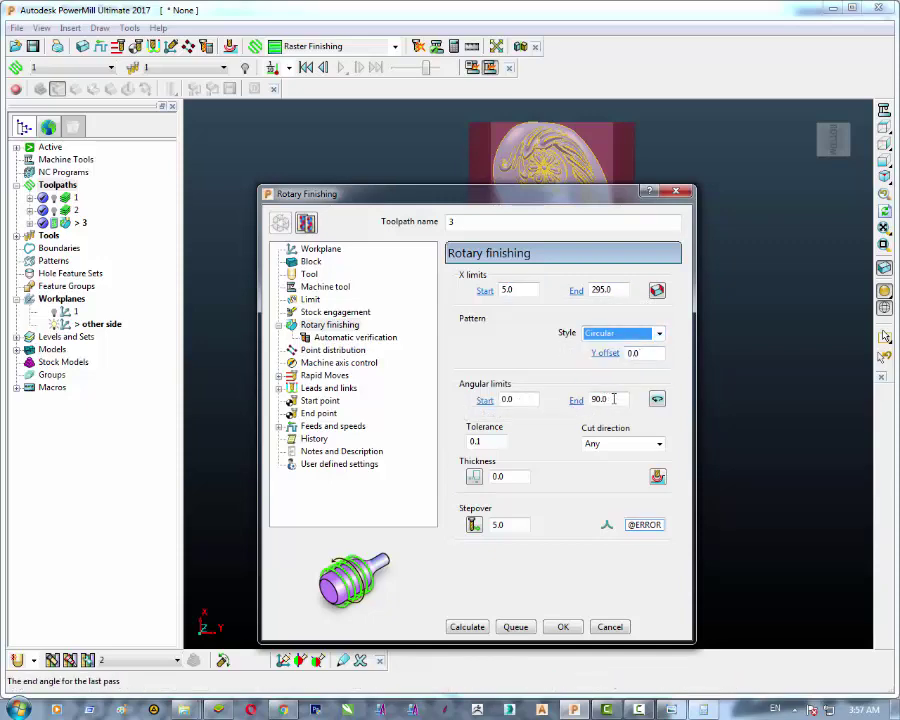
double_click(616, 399)
text(360)
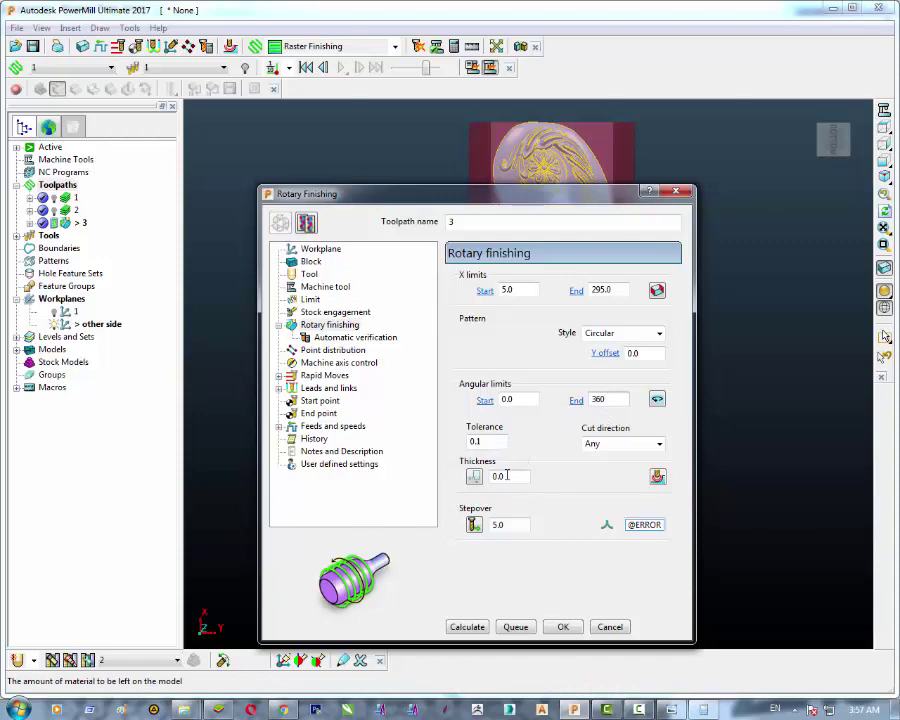
Step: Set the rotary finishing stepover to 0.8 and calculate the cylindrical safe area for its rapid moves
click(511, 524)
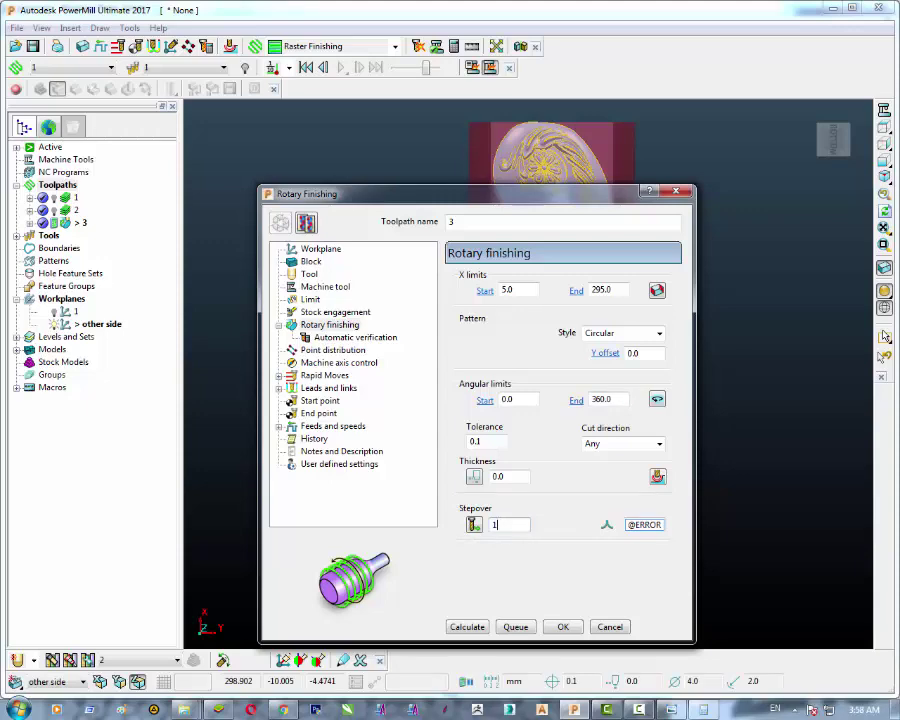
click(523, 477)
click(519, 527)
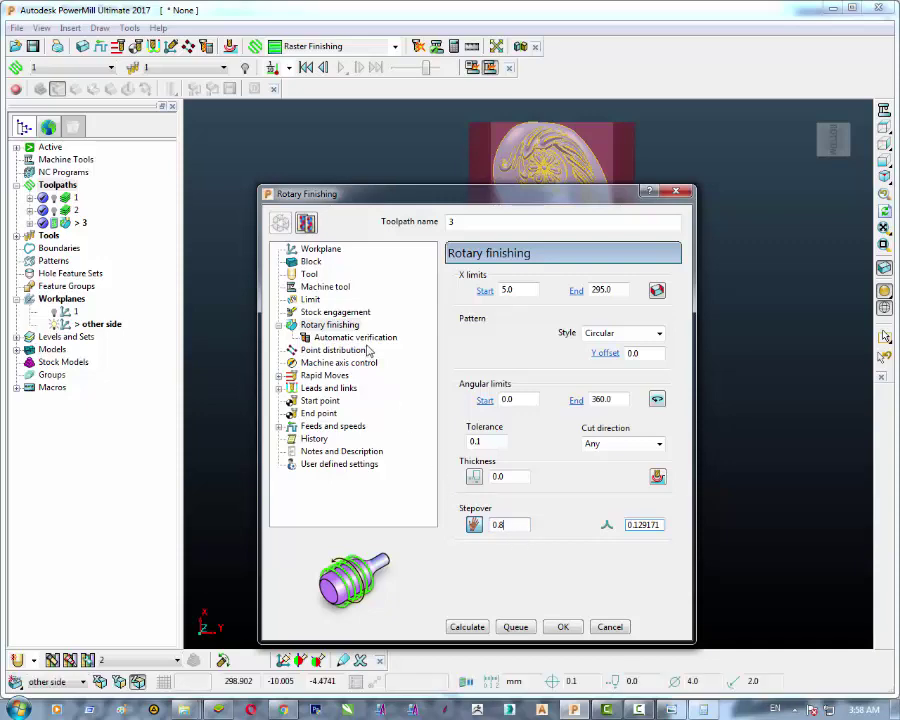
click(325, 376)
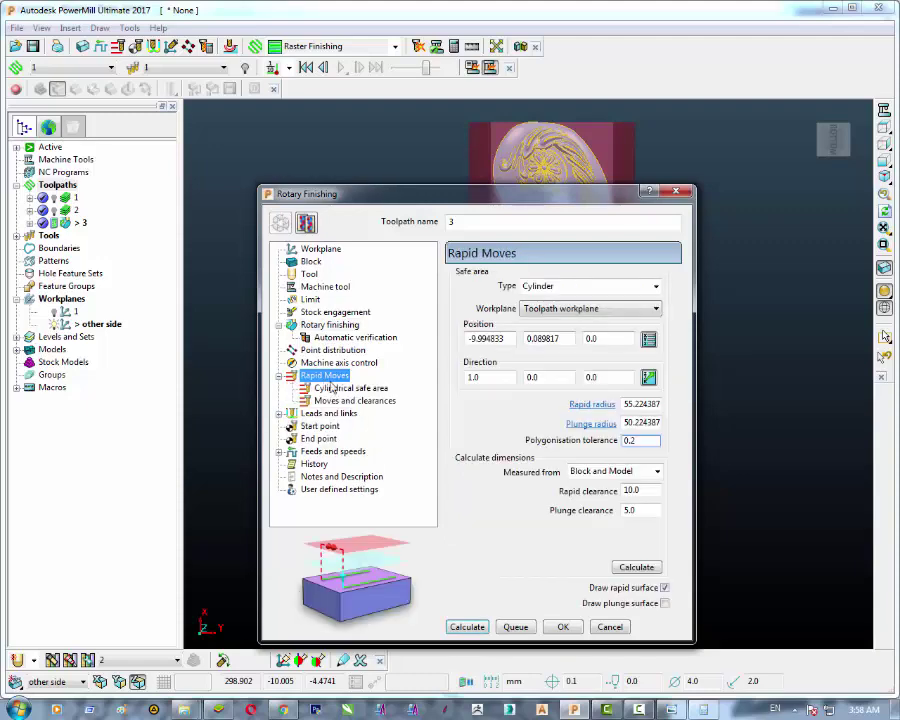
click(634, 568)
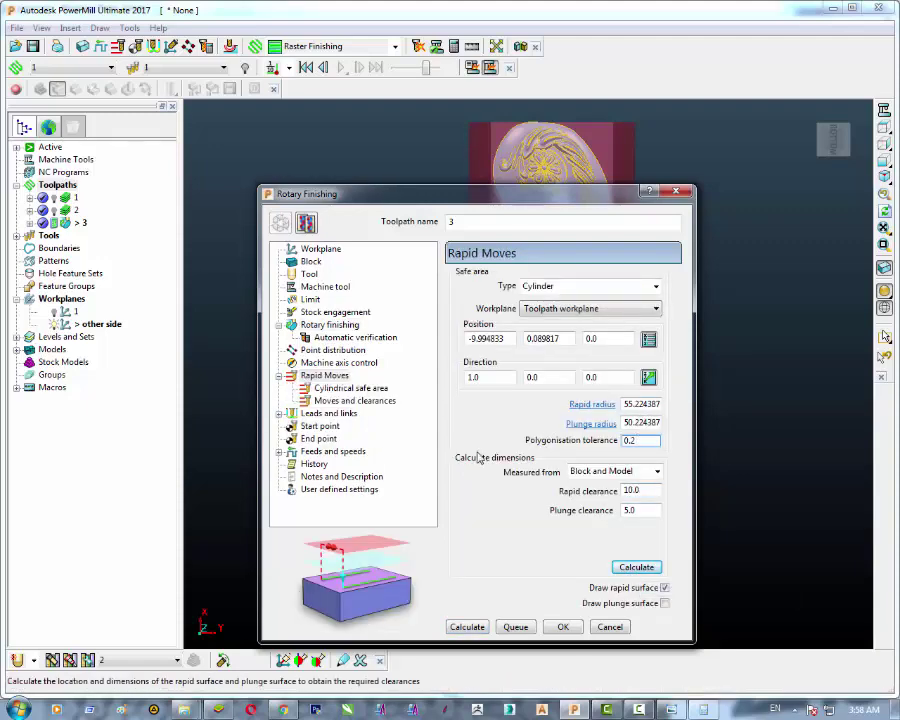
Step: Review the lead in, start point, and feeds and speeds settings, calculate rotary finishing toolpath 3, and close its settings
click(280, 414)
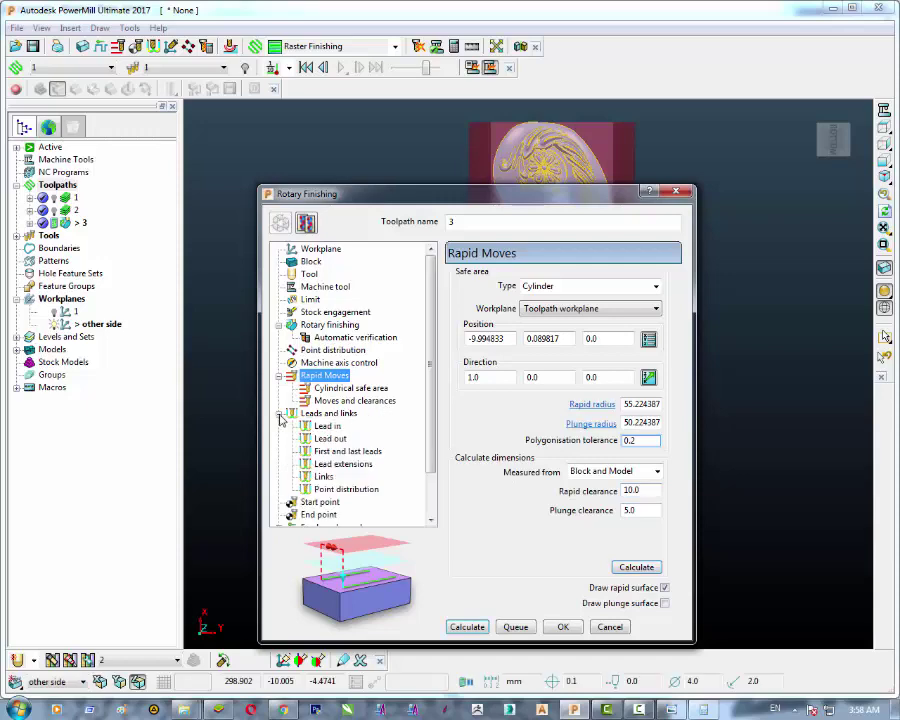
click(328, 426)
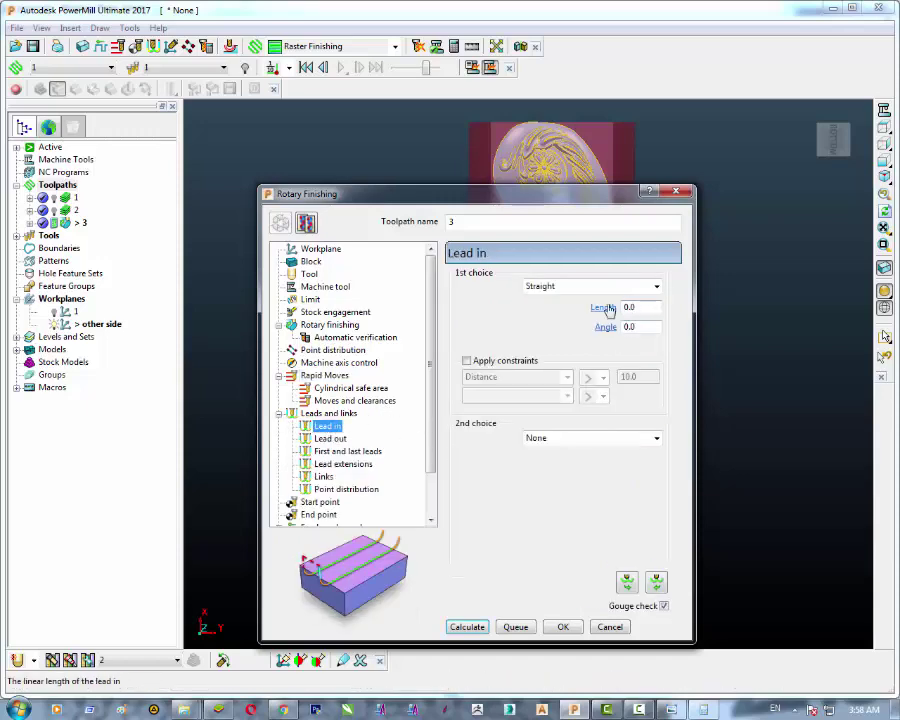
scroll(422, 446, down, 2)
click(325, 451)
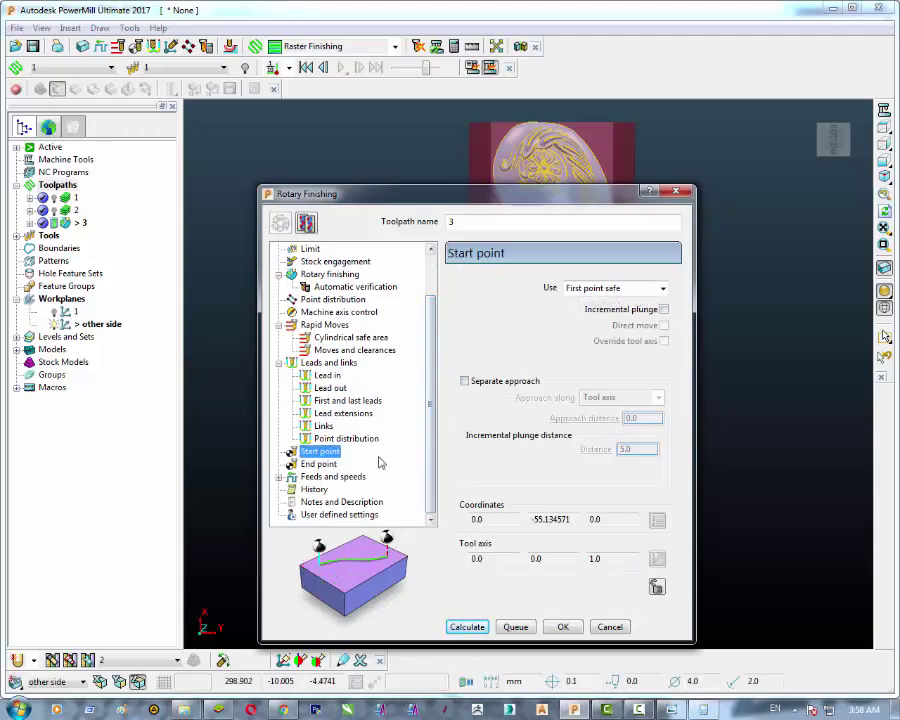
click(333, 476)
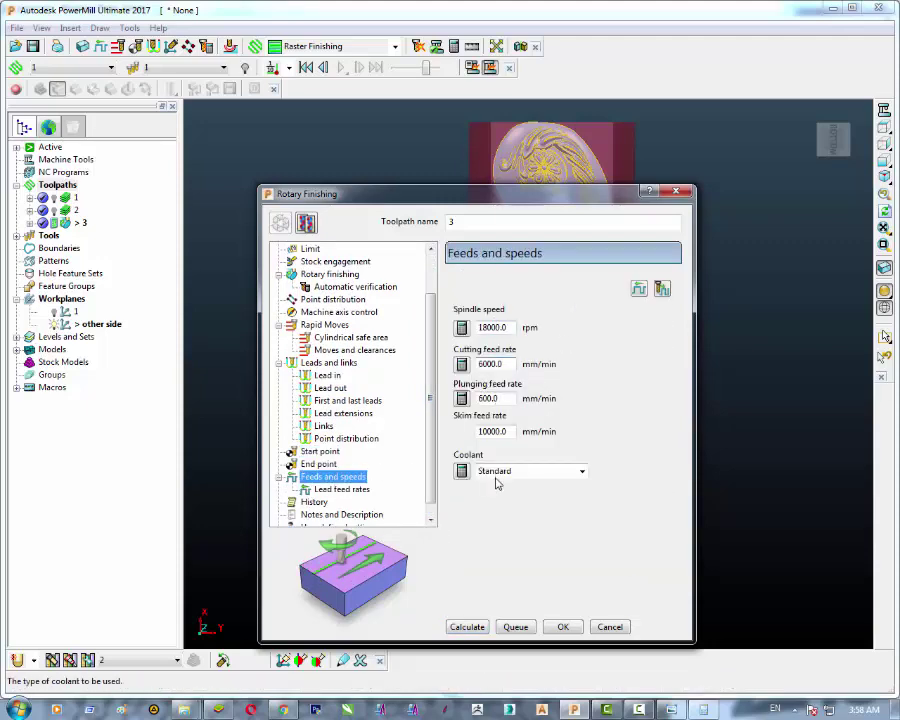
click(469, 628)
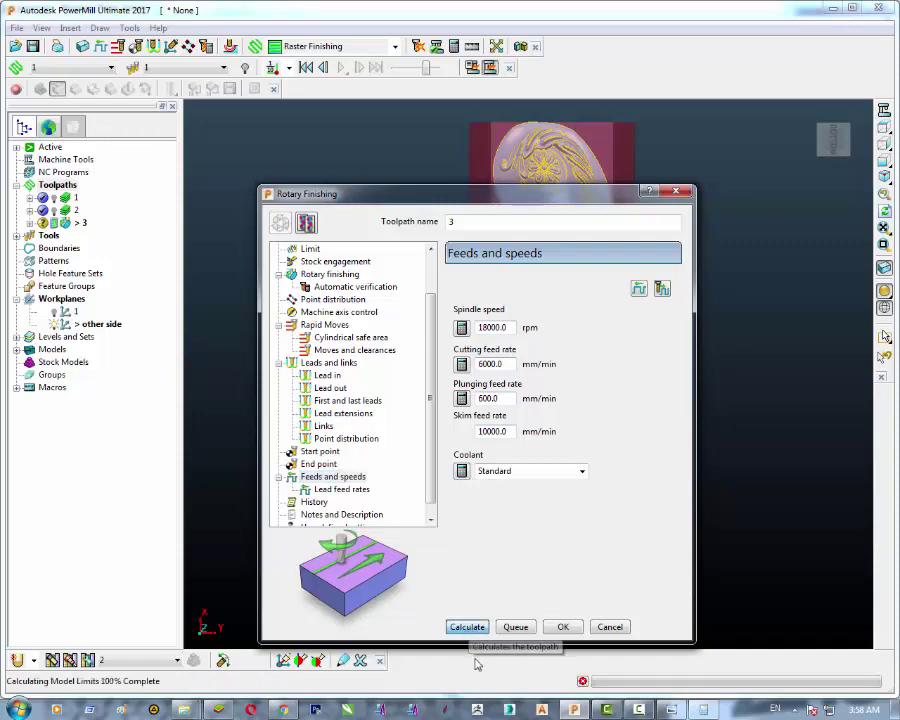
click(640, 712)
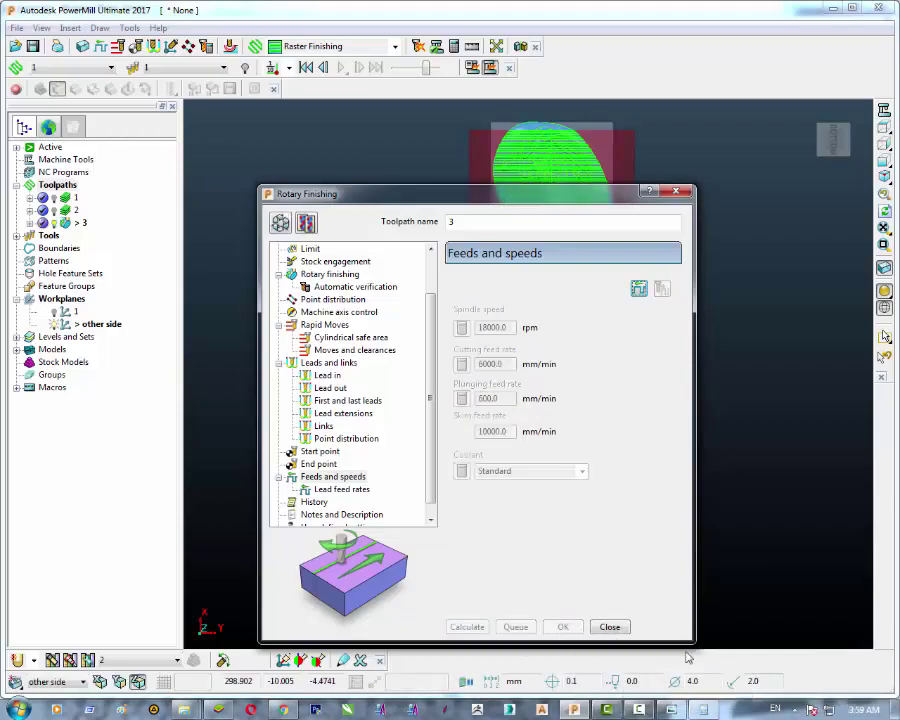
drag(505, 203, 272, 196)
click(377, 621)
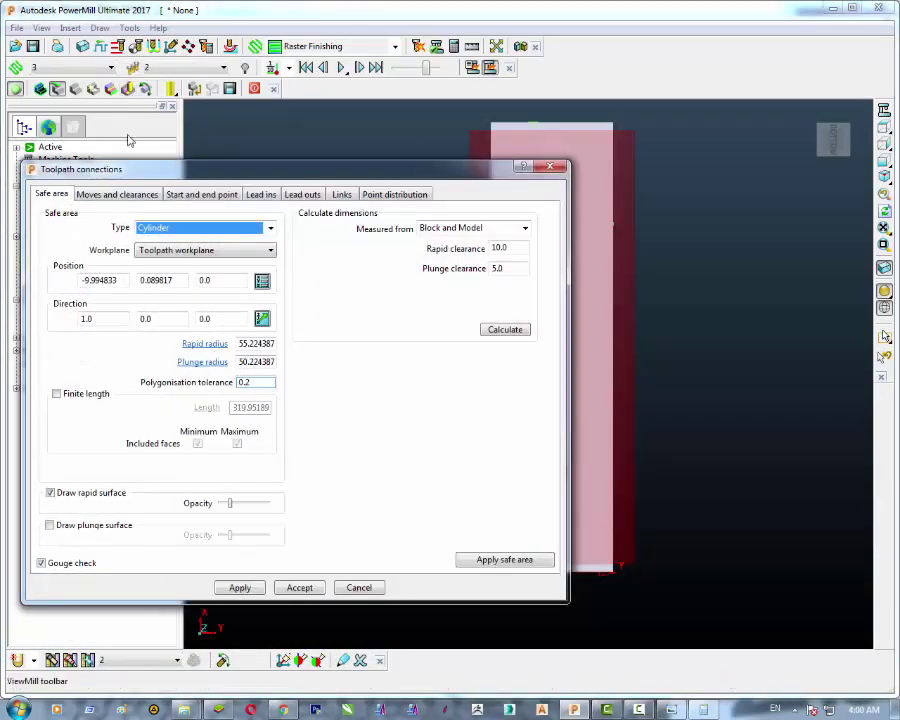
Step: Apply toolpath connections with a Cylinder safe area in the toolpath workplane to toolpath 3, and close the connection settings
click(185, 230)
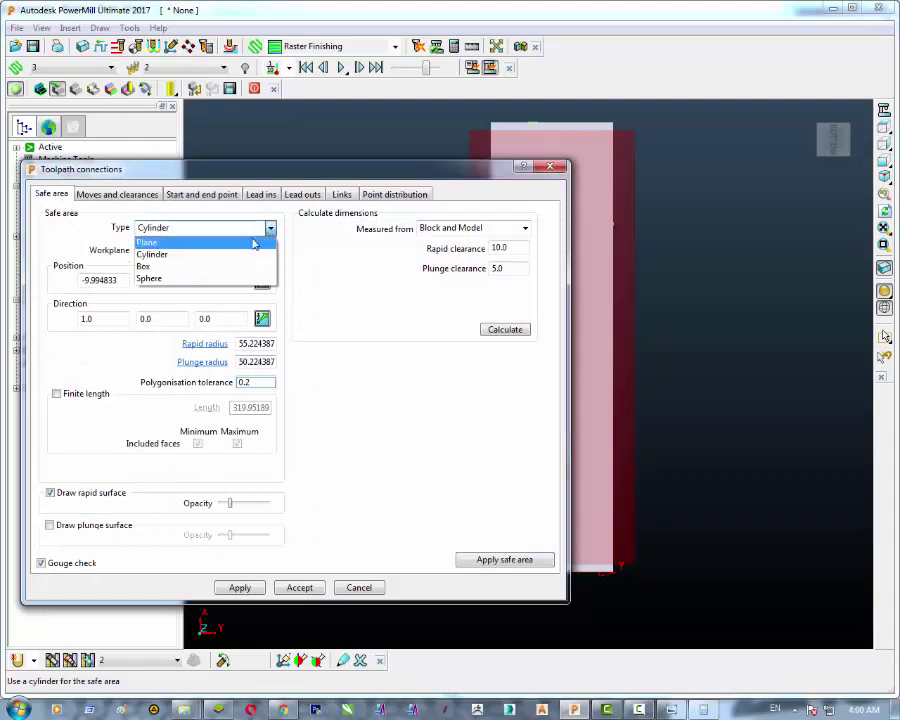
click(178, 258)
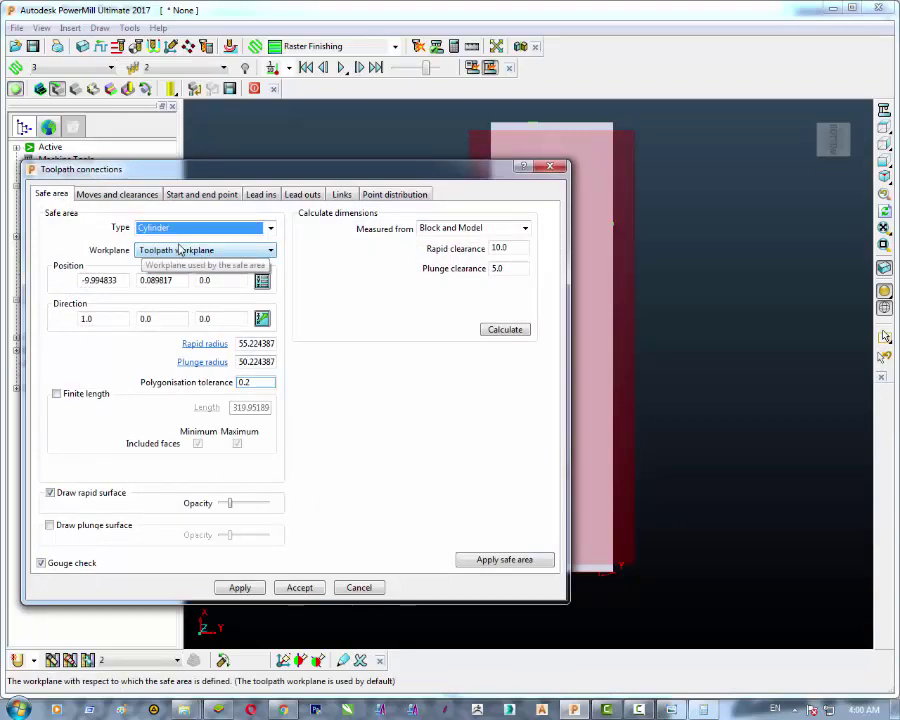
drag(172, 169, 330, 175)
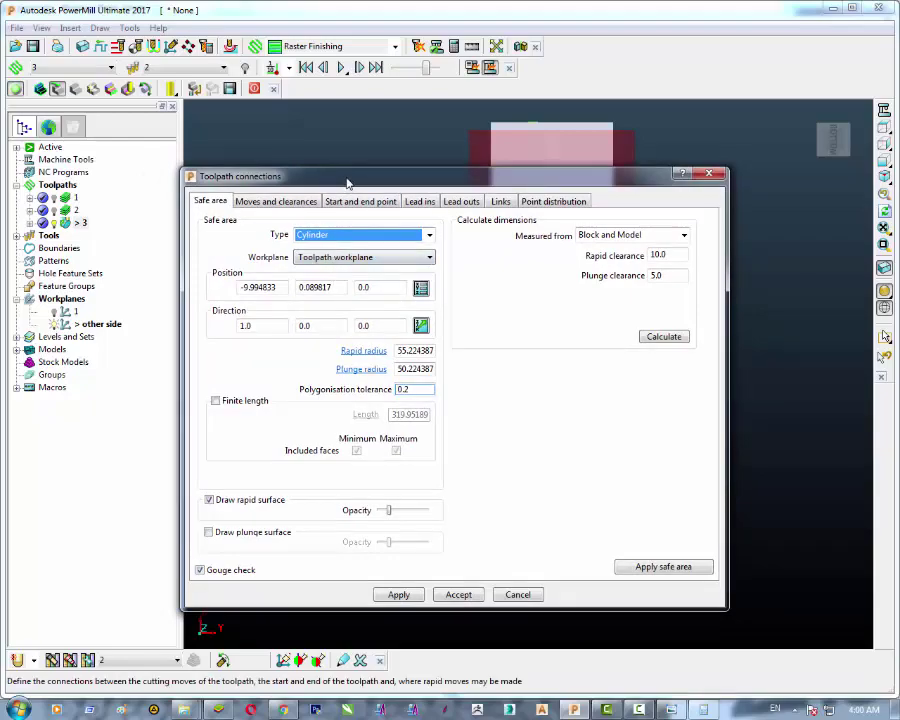
drag(347, 183, 513, 204)
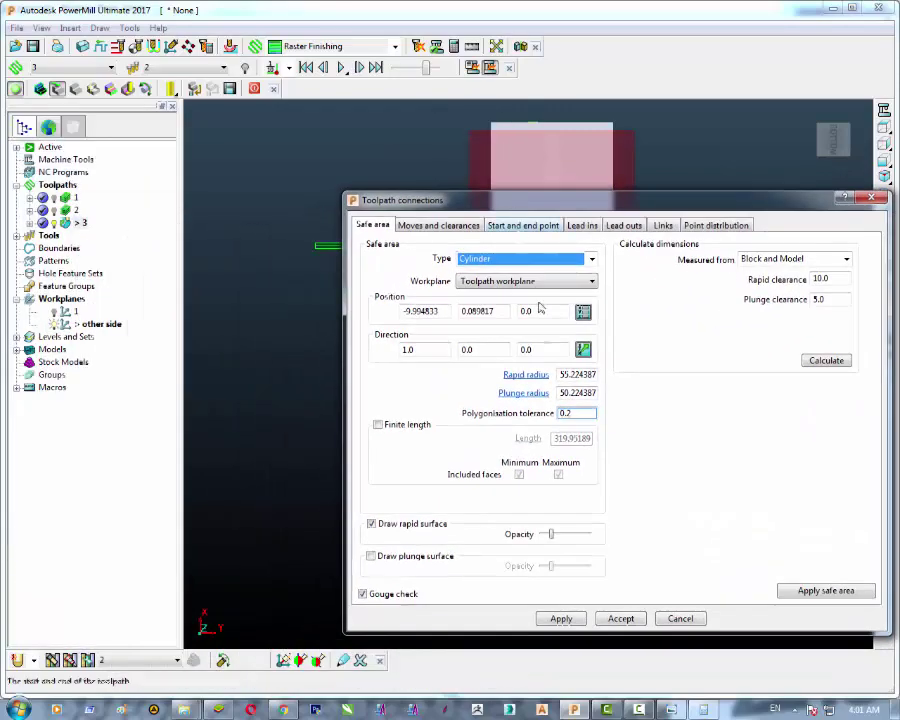
click(562, 620)
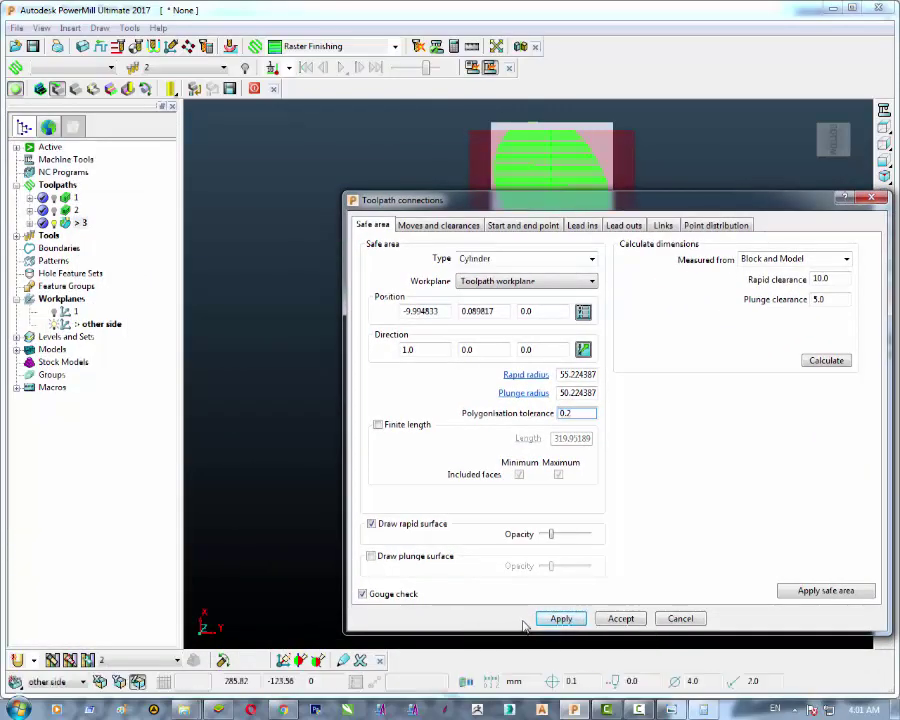
click(680, 619)
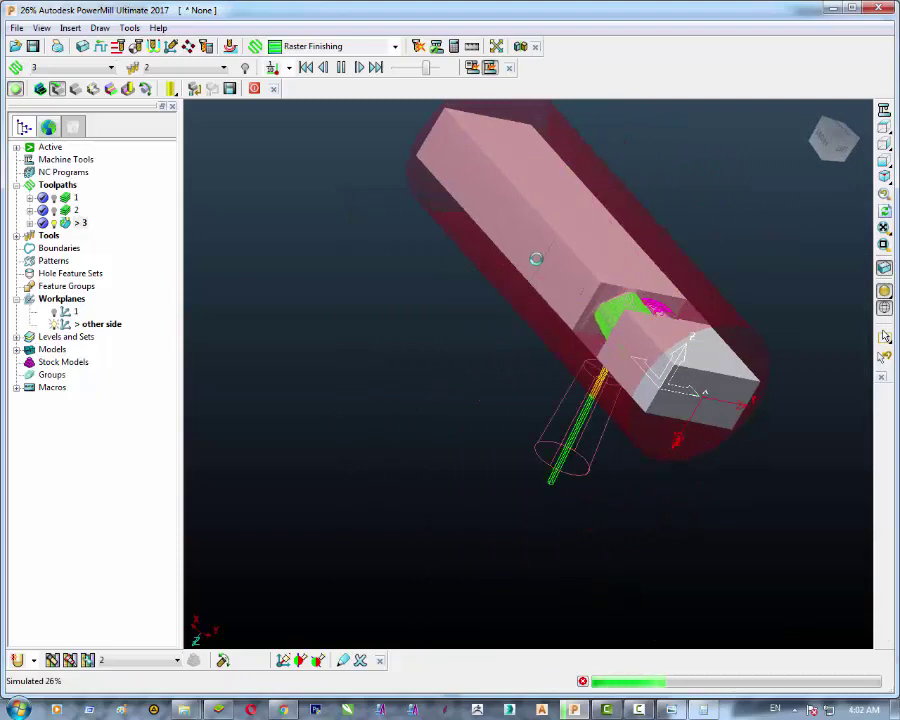
Step: Examine the simulated rotary finishing of the leg, including its carved ornament, from several angles and up close
scroll(536, 259, up, 2)
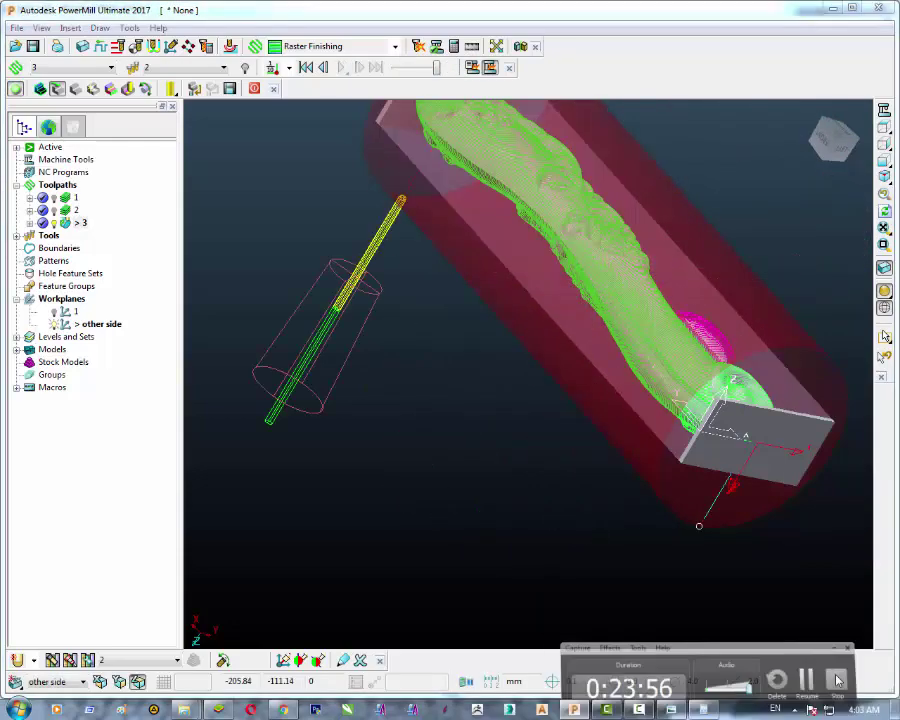
scroll(482, 408, up, 5)
middle_drag(482, 408, 582, 618)
scroll(520, 395, down, 5)
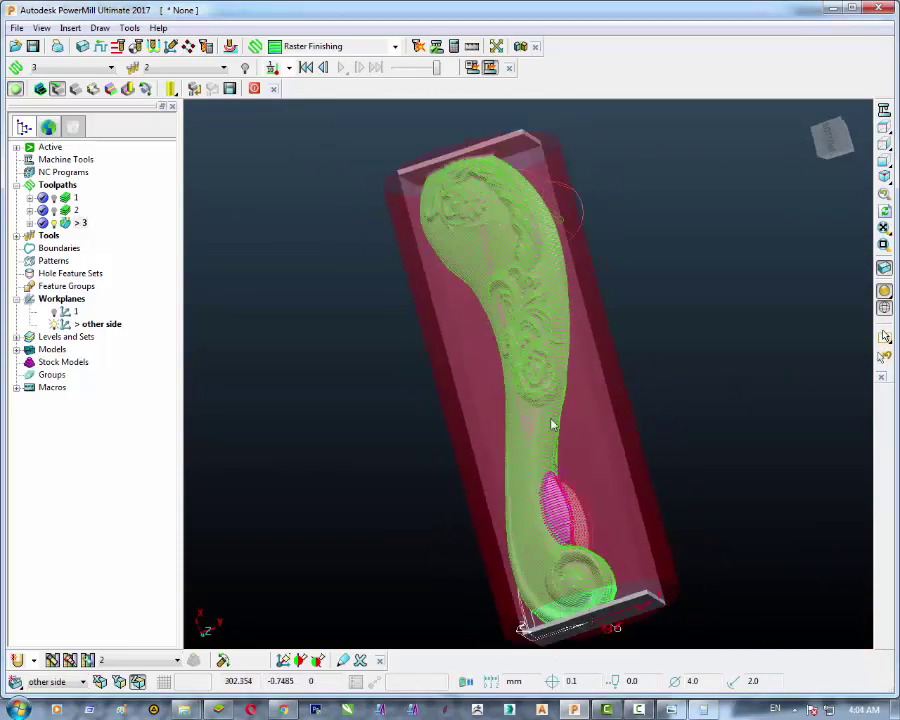
scroll(488, 291, up, 6)
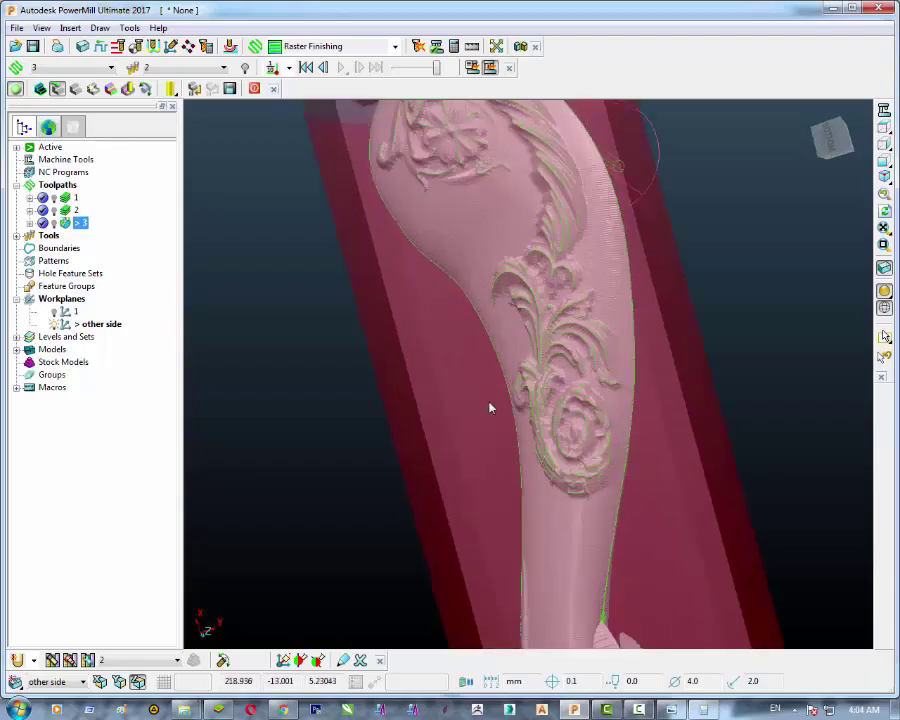